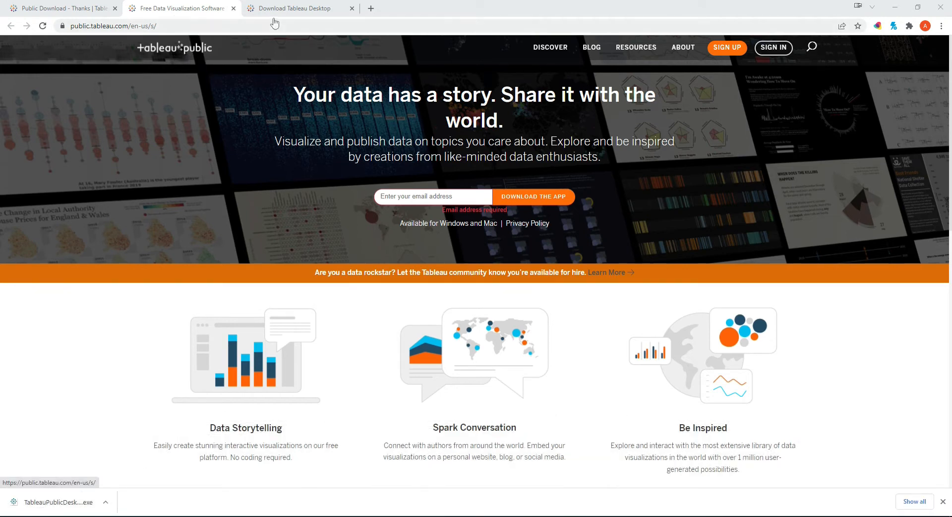
# - Look over the Tableau Desktop free trial page and the Tableau Public pages that are already open
pyautogui.click(304, 9)
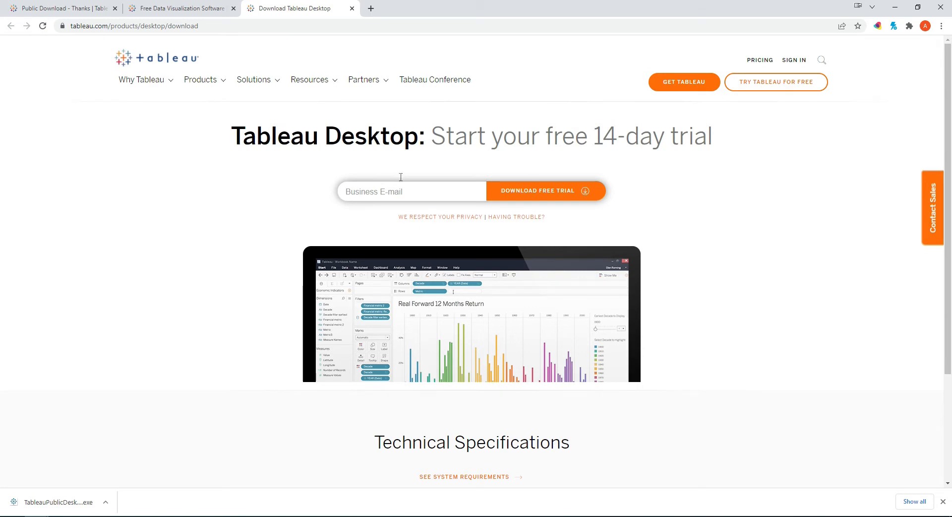
pyautogui.click(192, 4)
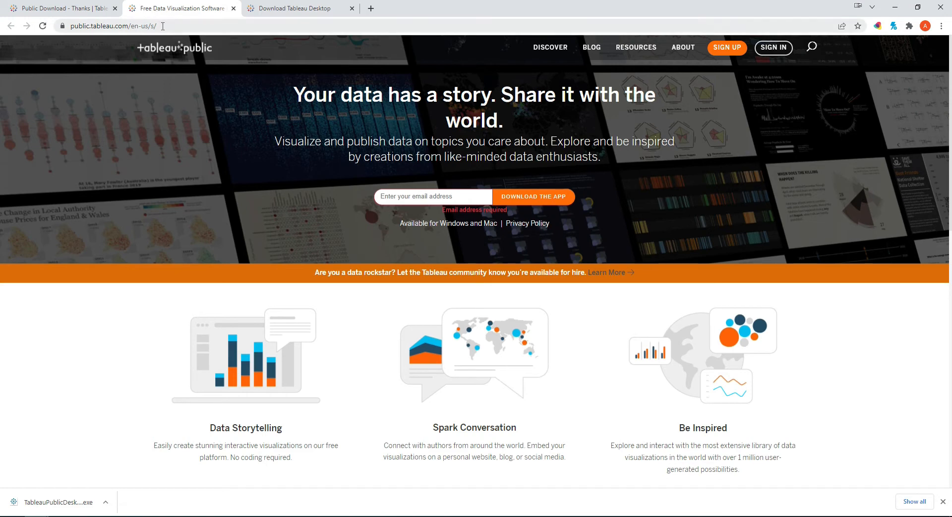
pyautogui.click(73, 9)
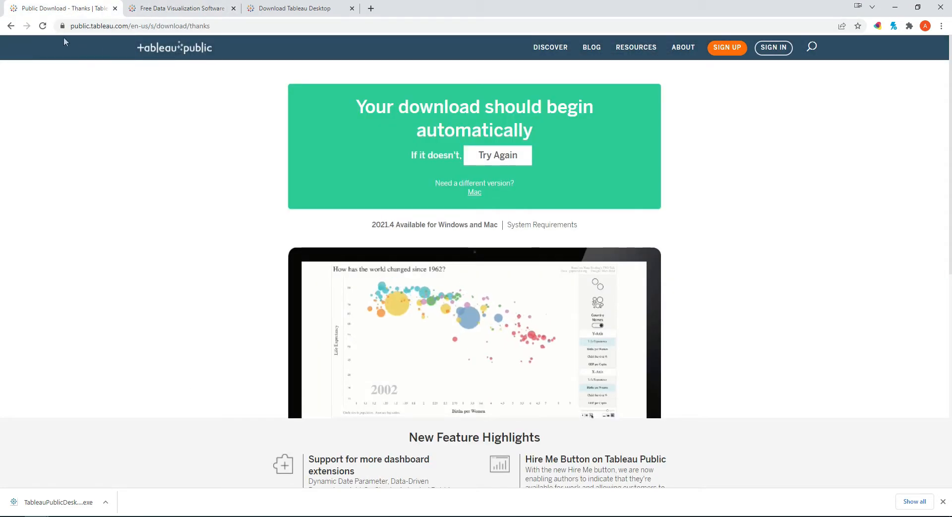
# - Return to the "tableau public download" search results, open the Download Now page of Tableau Public, and clear its e-mail field
pyautogui.click(14, 28)
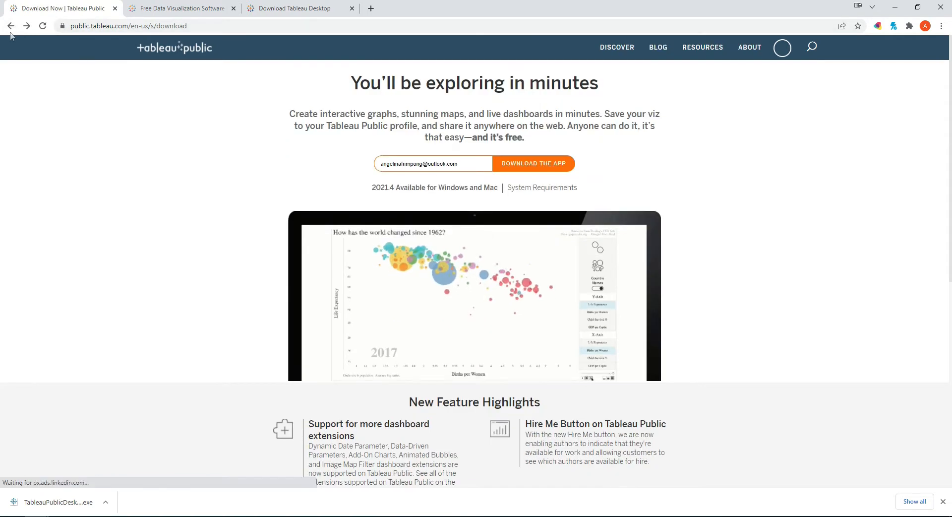
pyautogui.click(11, 26)
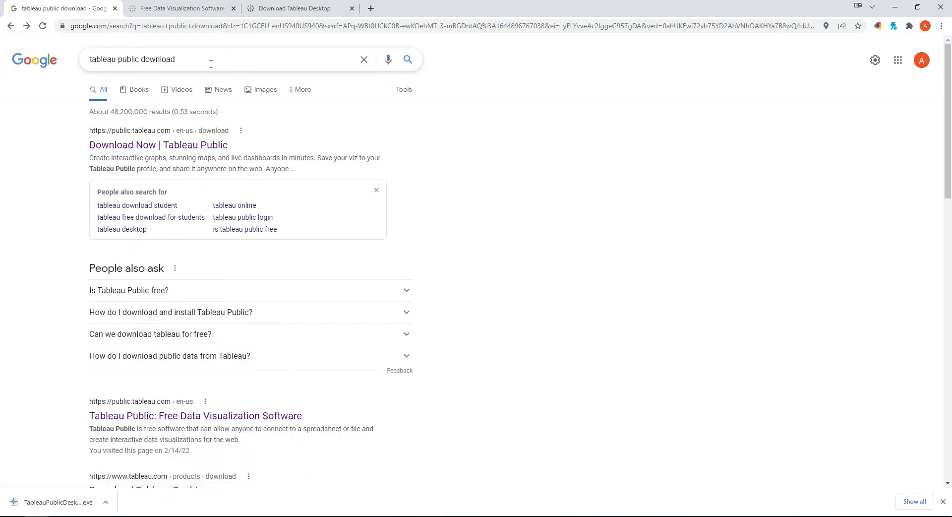
pyautogui.click(160, 146)
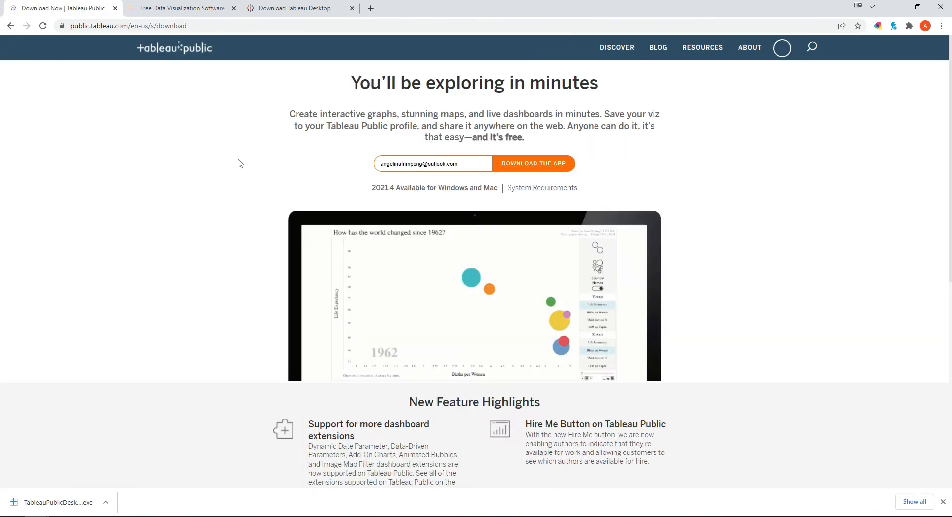
pyautogui.moveTo(454, 164); pyautogui.dragTo(364, 166)
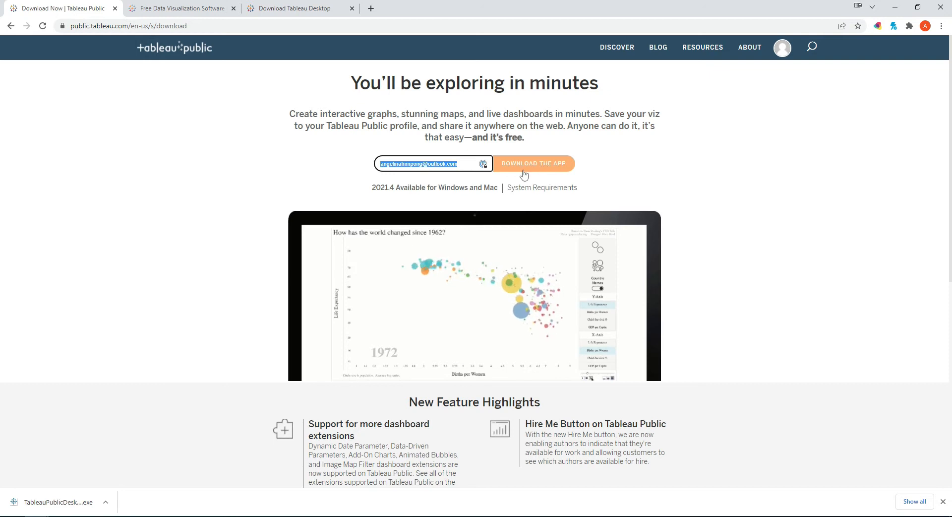
pyautogui.press('BackSpace')
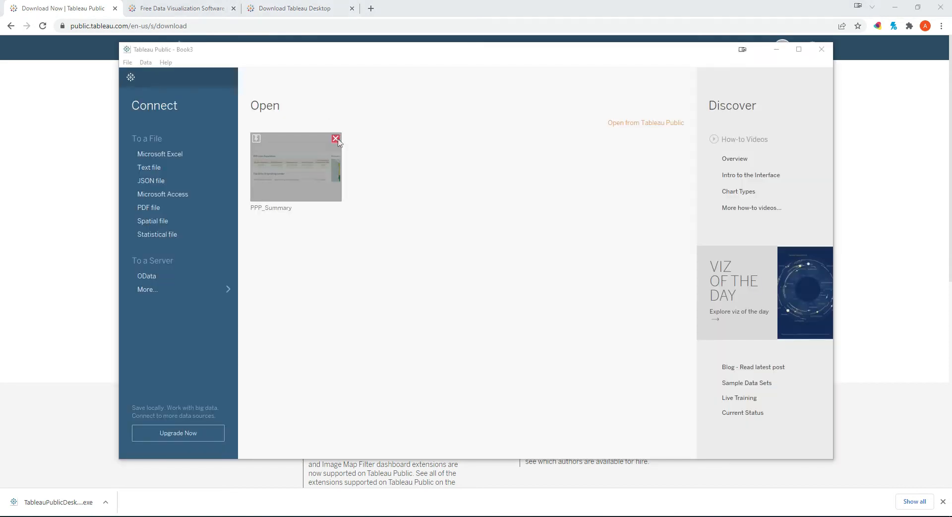
# - Remove the PPP_Summary workbook from the Tableau Public start page and show the additional server connectors in Tableau Desktop
pyautogui.click(342, 143)
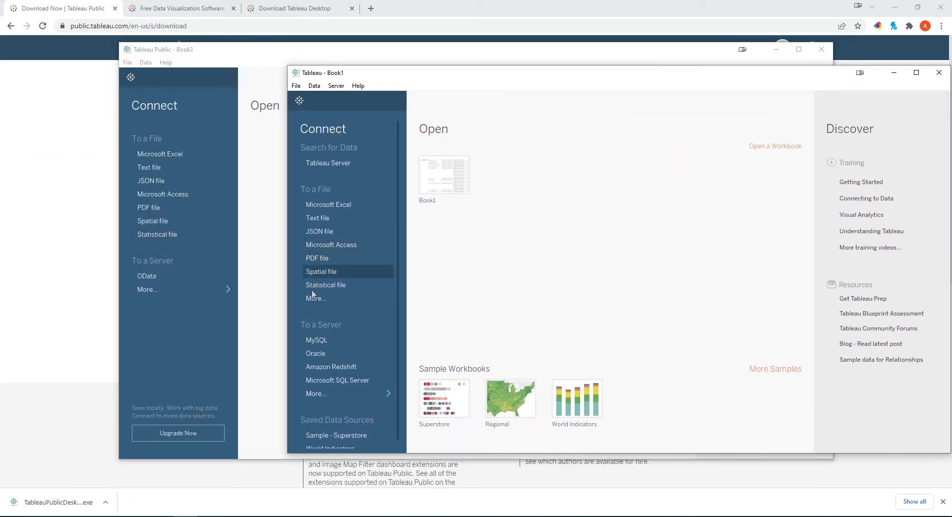
pyautogui.moveTo(348, 78); pyautogui.dragTo(361, 56)
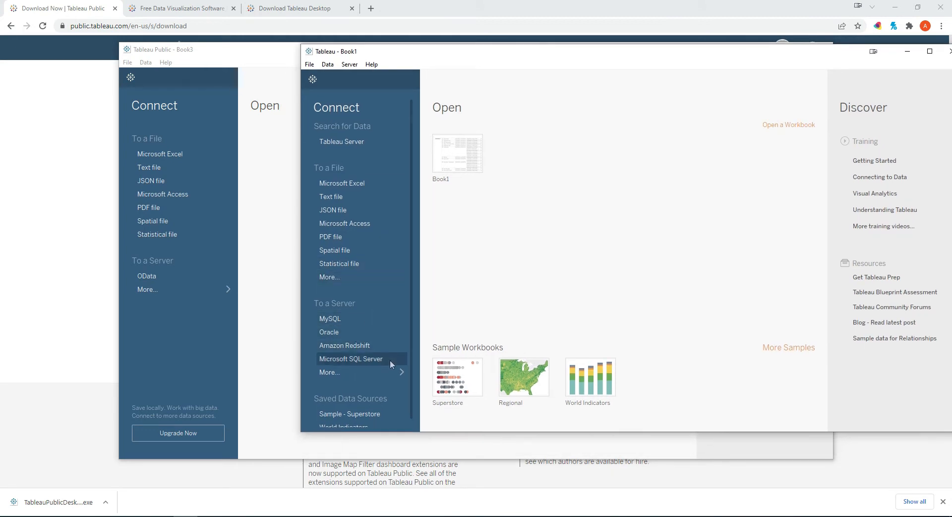
pyautogui.click(399, 370)
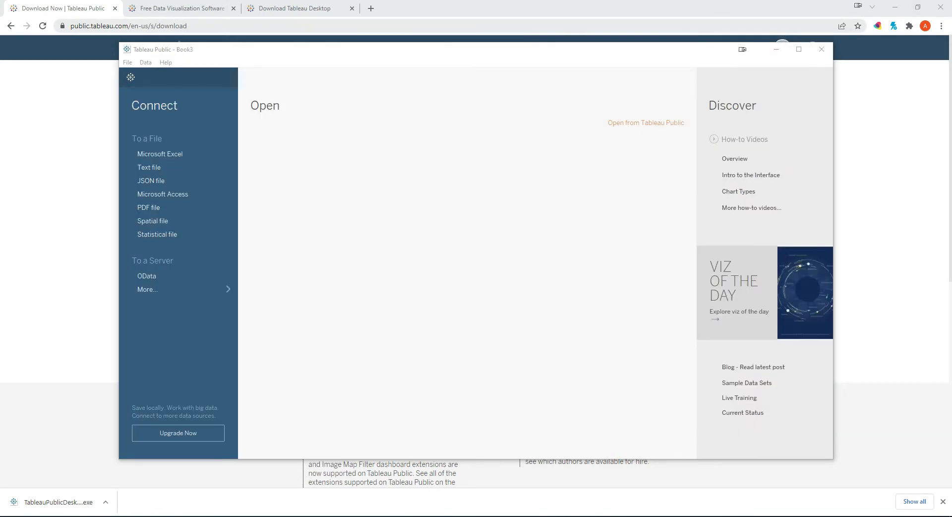
# - Maximize Tableau Public and look at its additional server connectors and the text file connection without opening a file
pyautogui.click(798, 49)
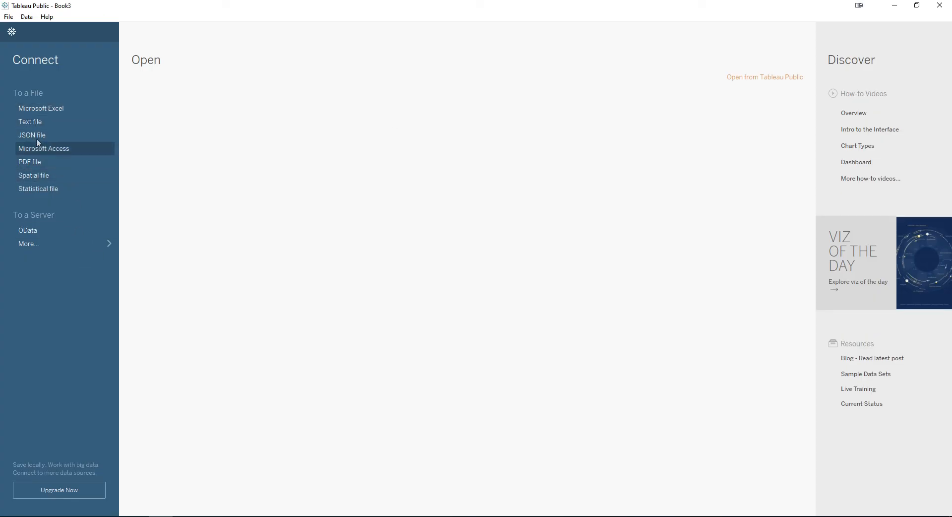
pyautogui.click(73, 244)
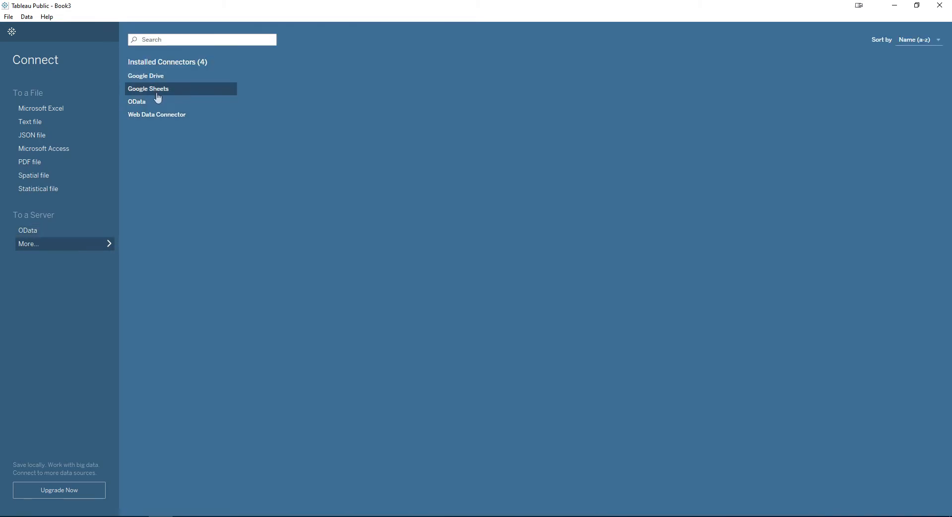
pyautogui.click(35, 123)
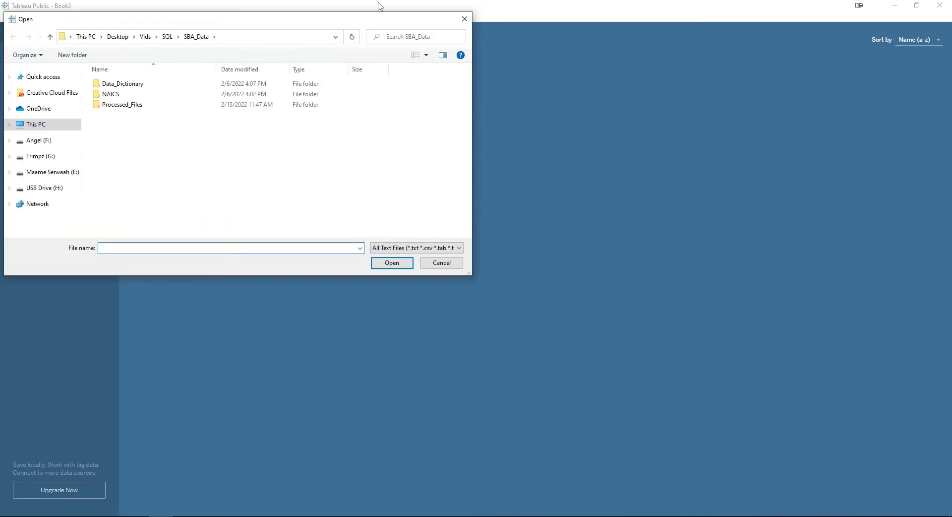
pyautogui.click(445, 263)
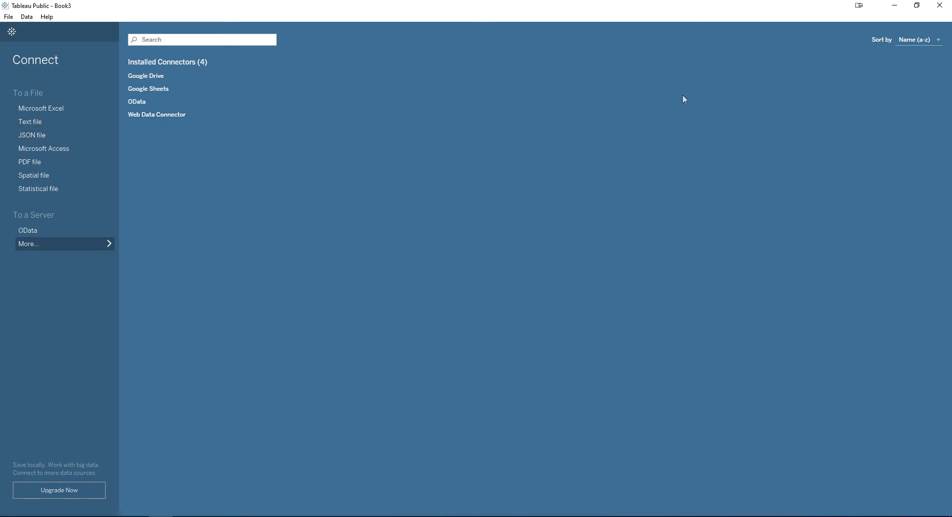
# - Switch to SQL Server Management Studio and examine the query behind the ppp_main view, including the two source tables it joins
pyautogui.moveTo(160, 515)
pyautogui.hotkey('alt', 'Tab')
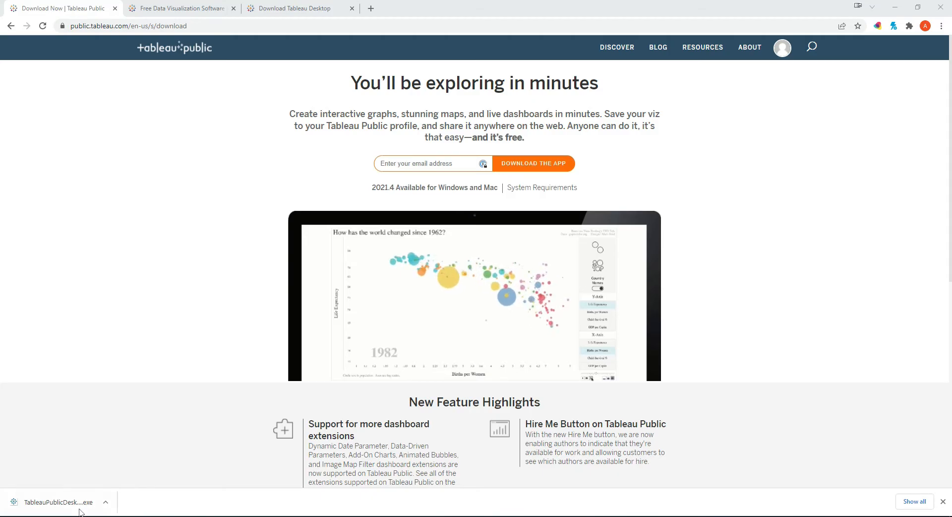
pyautogui.click(53, 476)
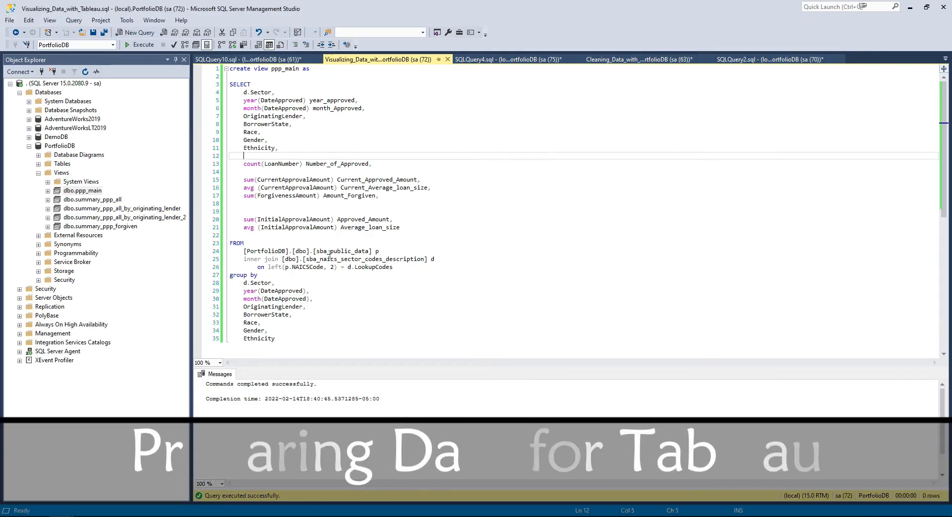
pyautogui.click(330, 251)
pyautogui.moveTo(275, 338); pyautogui.dragTo(193, 85)
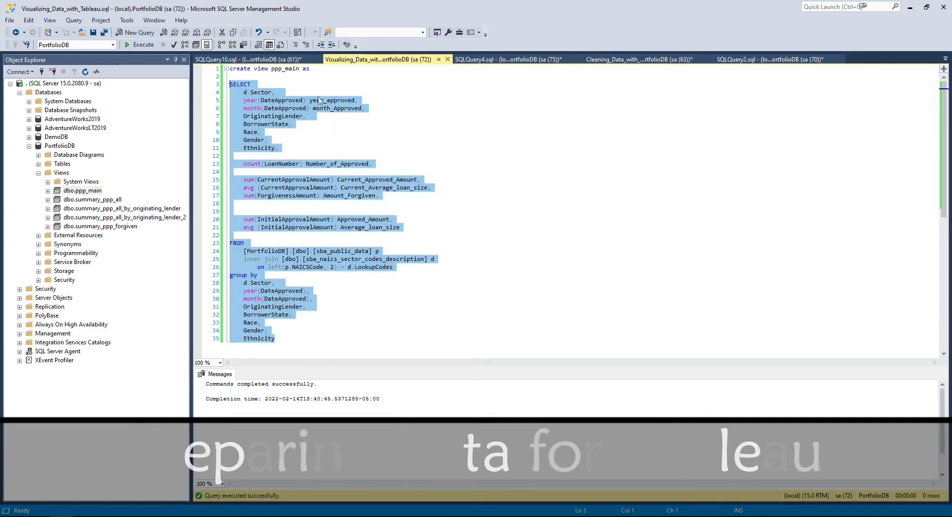
pyautogui.click(390, 259)
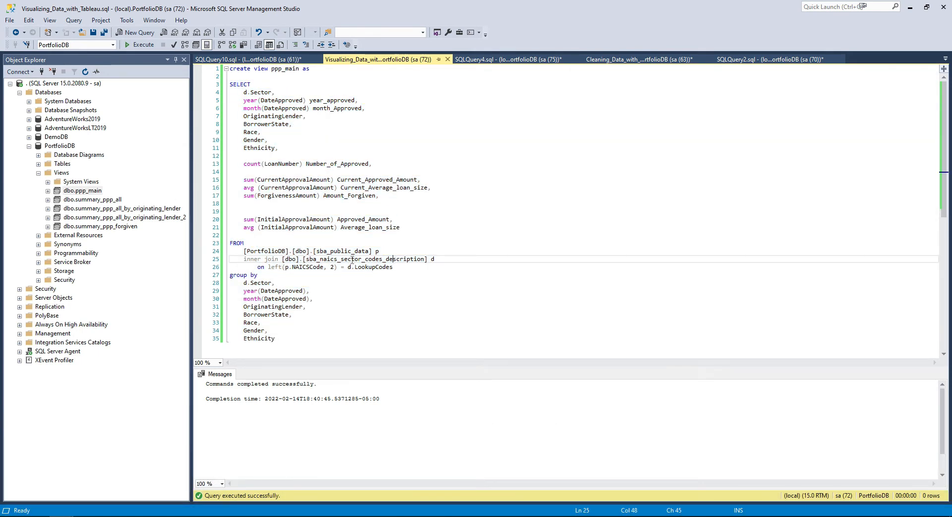
pyautogui.moveTo(388, 252); pyautogui.dragTo(241, 253)
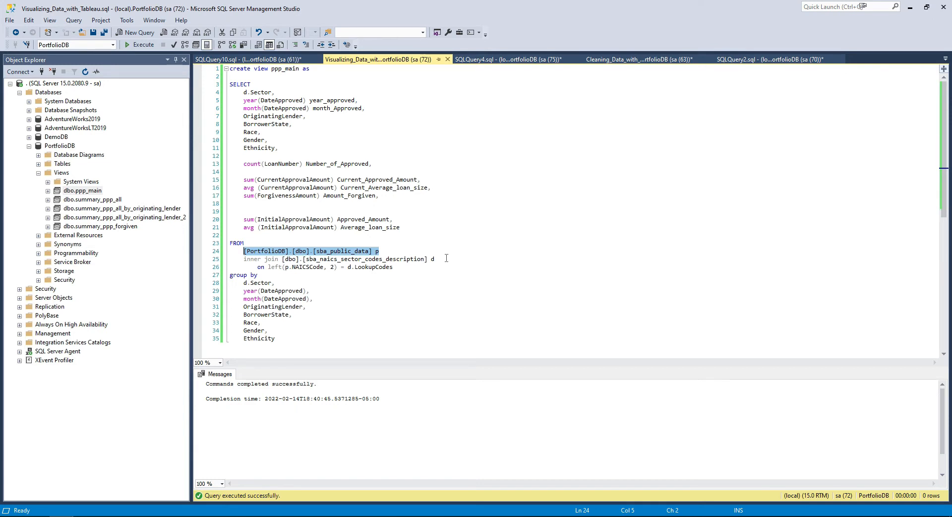
pyautogui.moveTo(430, 259); pyautogui.dragTo(245, 252)
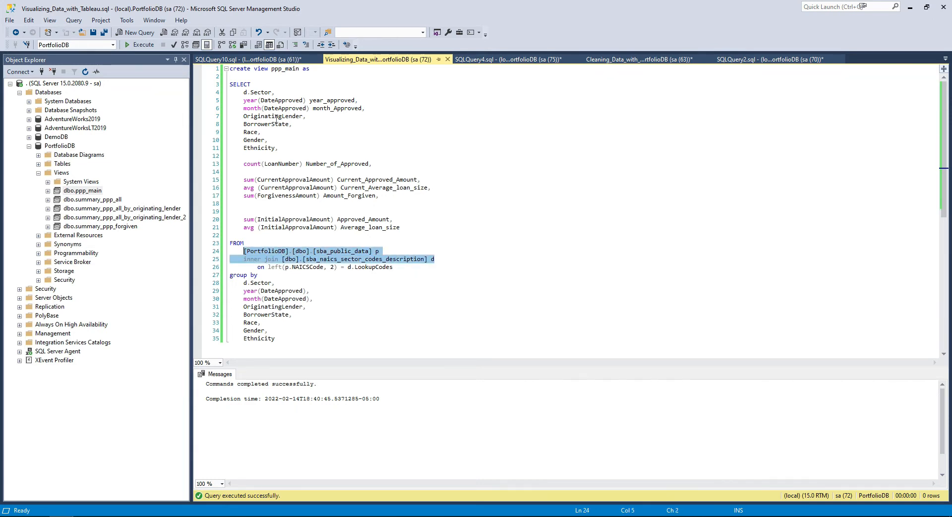
pyautogui.click(278, 259)
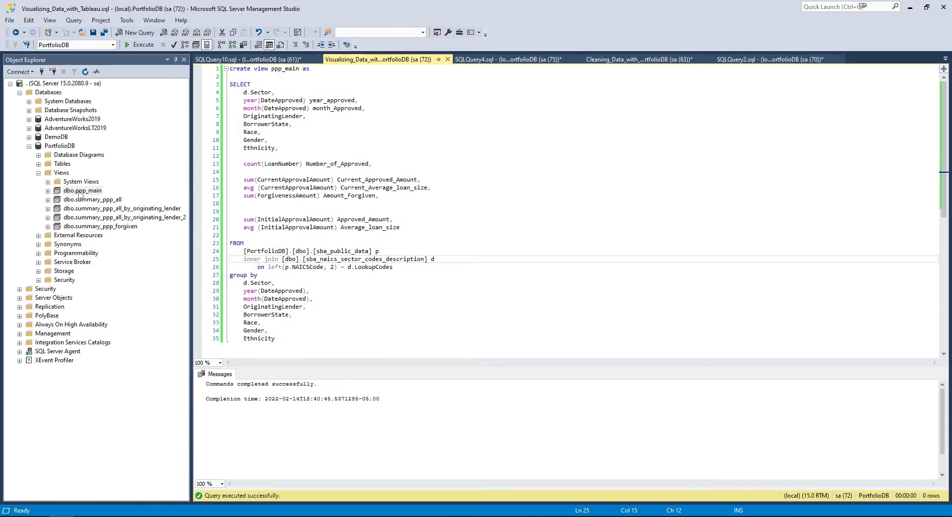
# - Query the top 1000 rows of the dbo.ppp_main view in PortfolioDB, and remove the TOP (1000) limit from the generated script
pyautogui.doubleClick(62, 173)
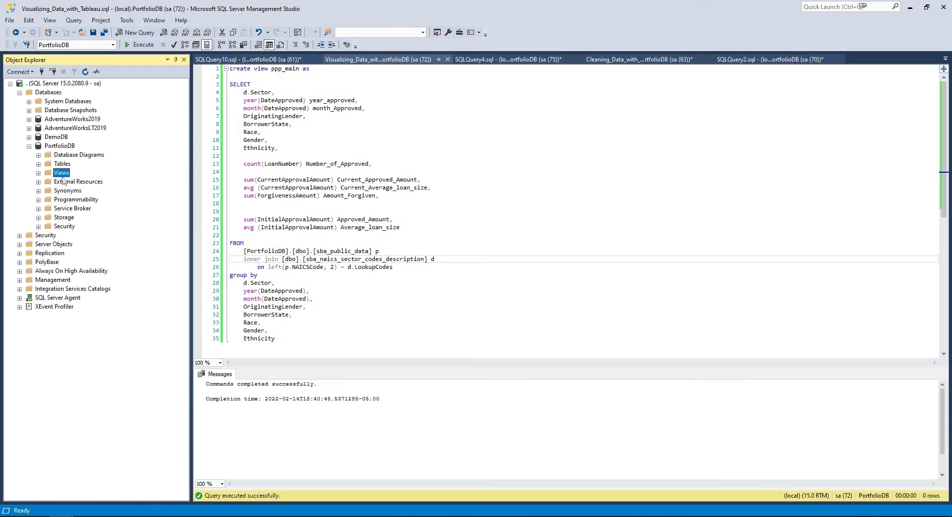
pyautogui.click(39, 174)
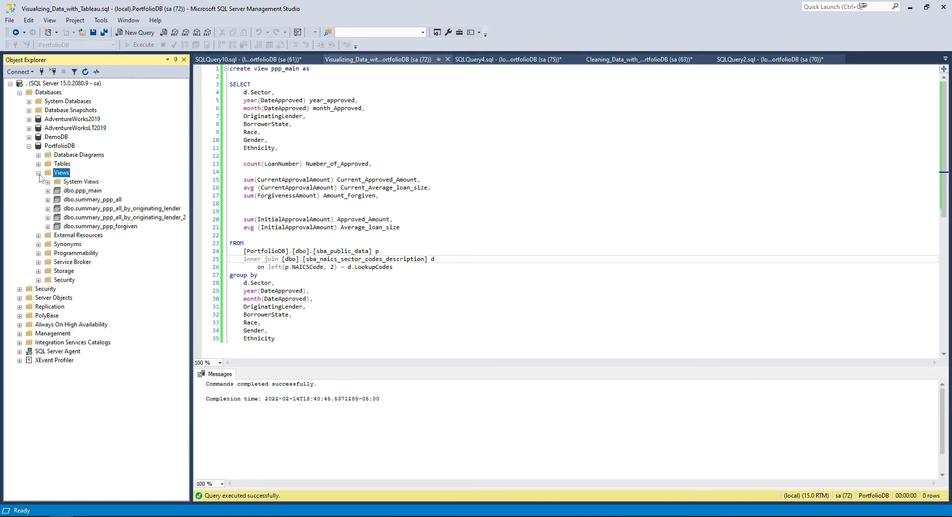
pyautogui.rightClick(86, 192)
pyautogui.click(146, 217)
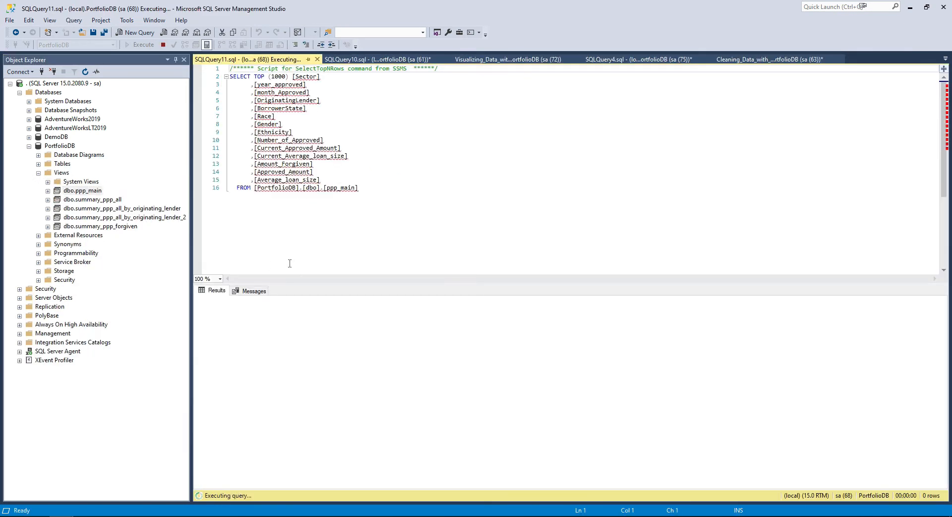
pyautogui.moveTo(294, 76); pyautogui.dragTo(254, 76)
pyautogui.press('Delete')
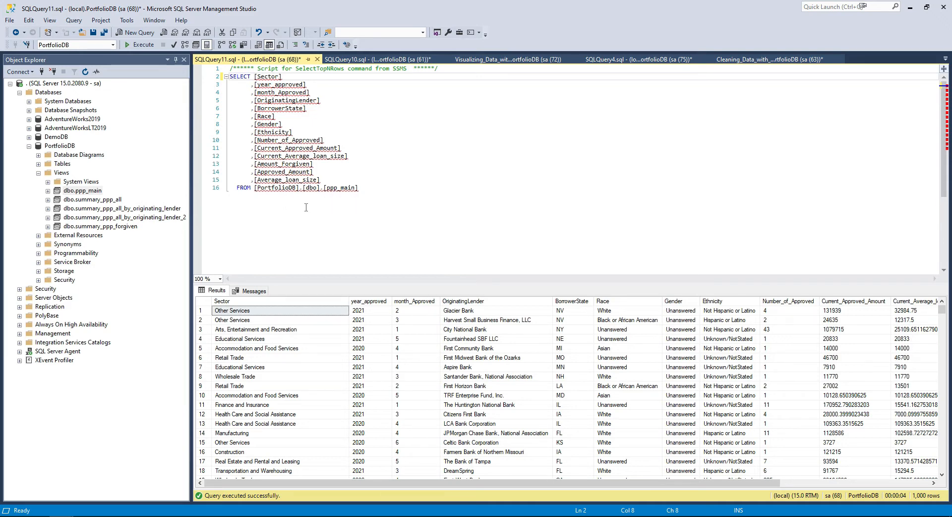
# - Switch to Visual Studio, add a Data Flow Task named "Export Data from DB to Text" to the Import_Data package, and open its data flow
pyautogui.moveTo(270, 152)
pyautogui.hotkey('alt', 'Tab')
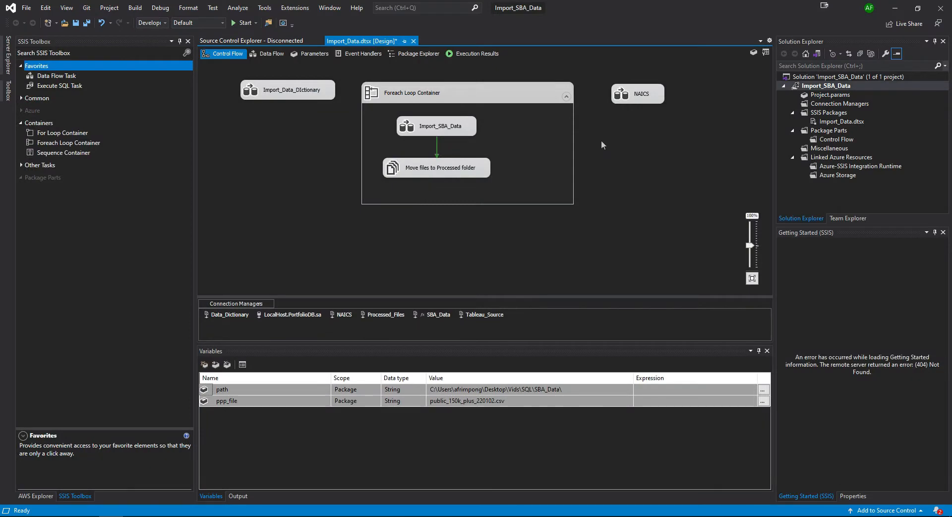
pyautogui.click(52, 78)
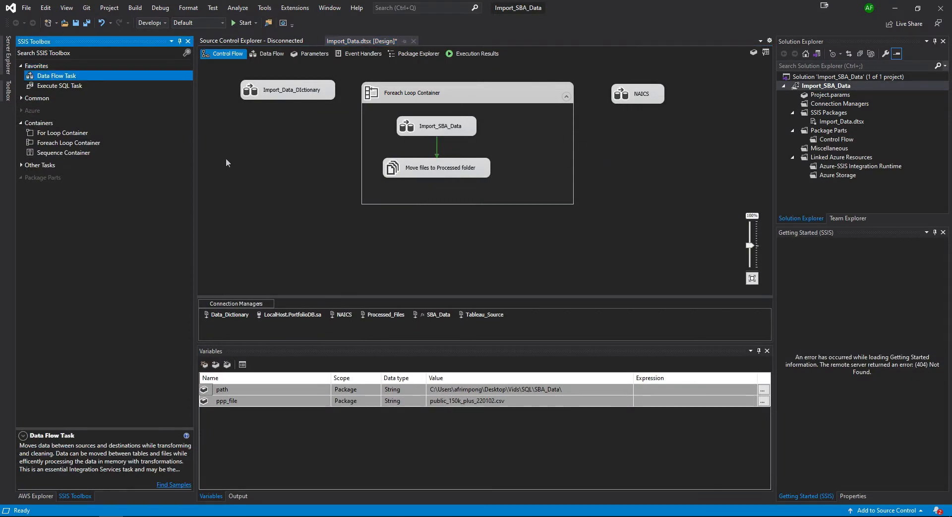
pyautogui.rightClick(279, 179)
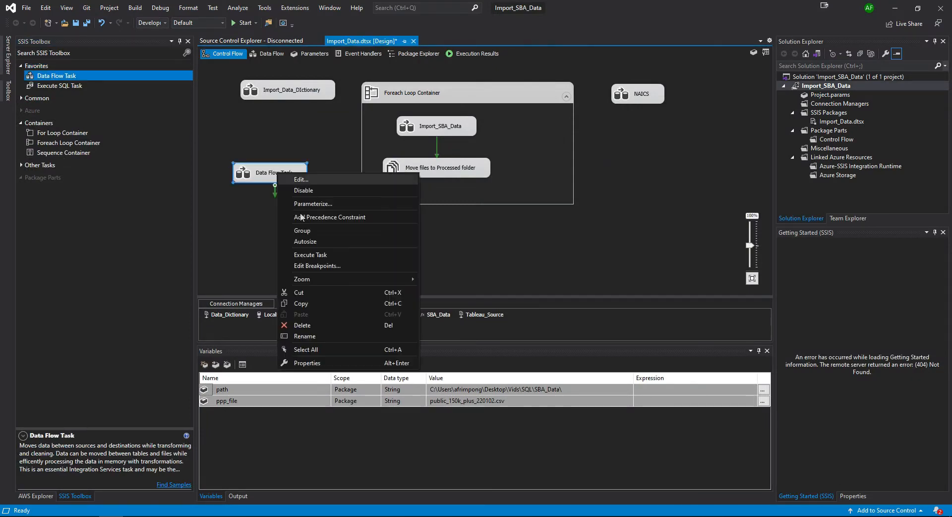
pyautogui.click(310, 338)
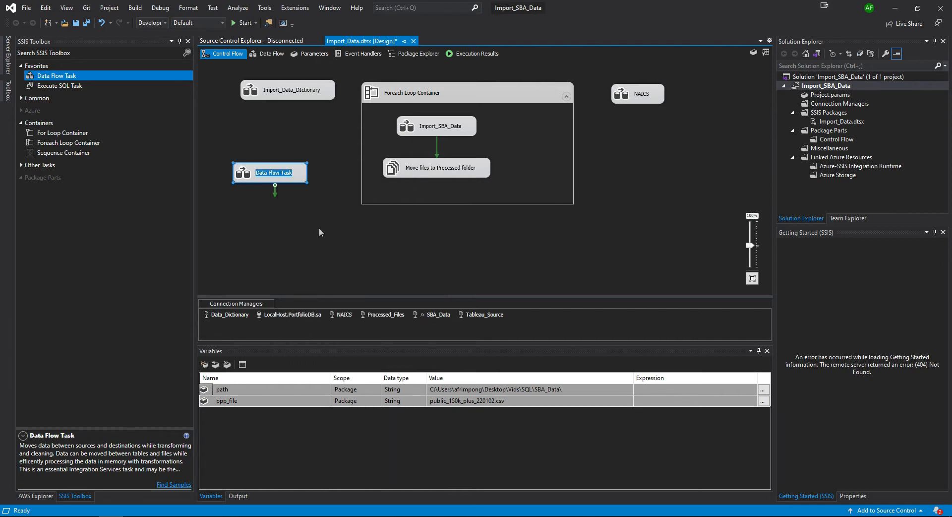
pyautogui.press('BackSpace')
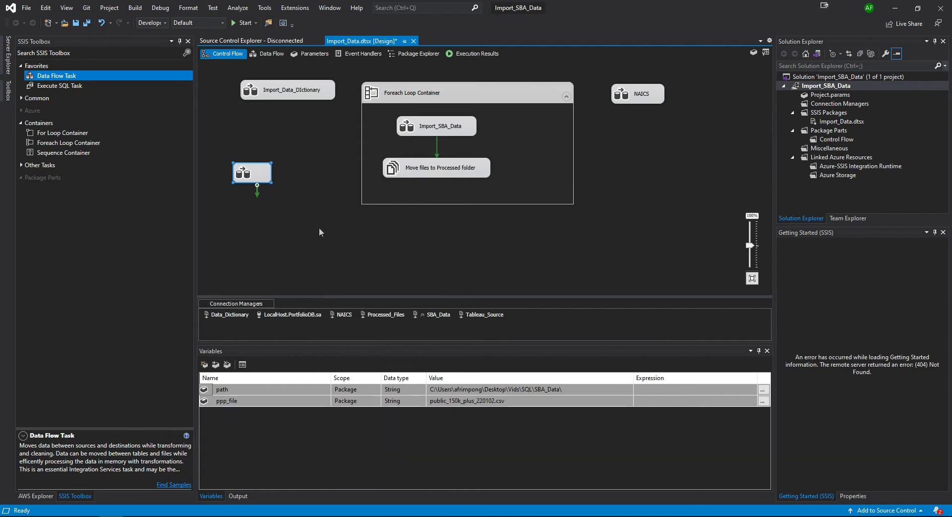
pyautogui.write('Export')
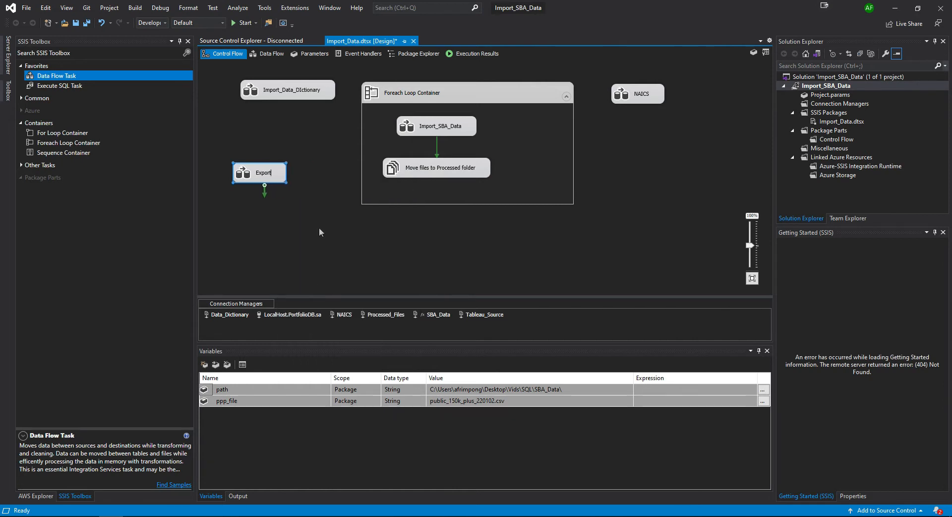
pyautogui.write(' Data from')
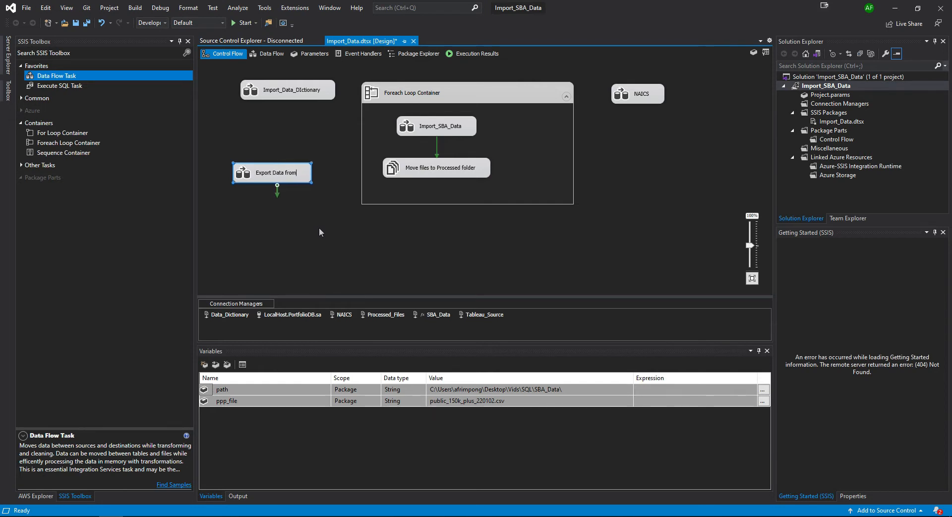
pyautogui.write(' DB to Text')
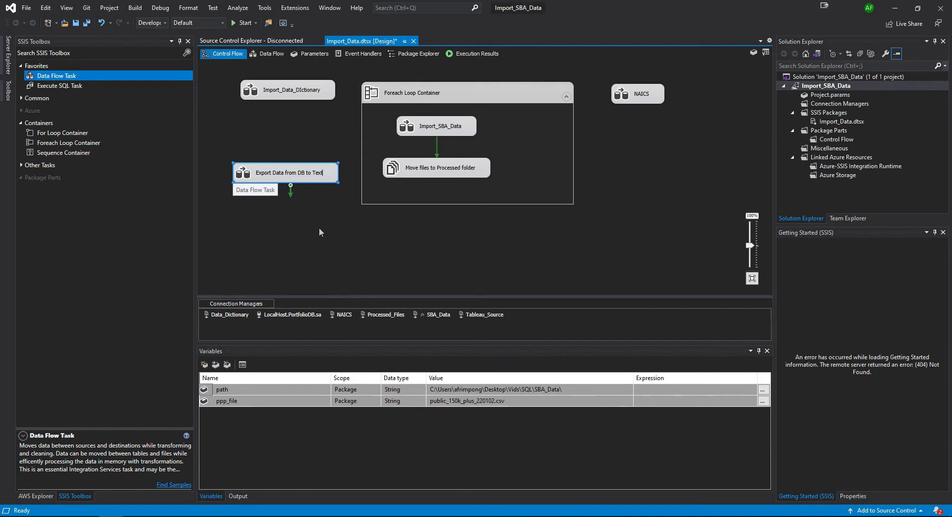
pyautogui.press('Return')
pyautogui.doubleClick(320, 174)
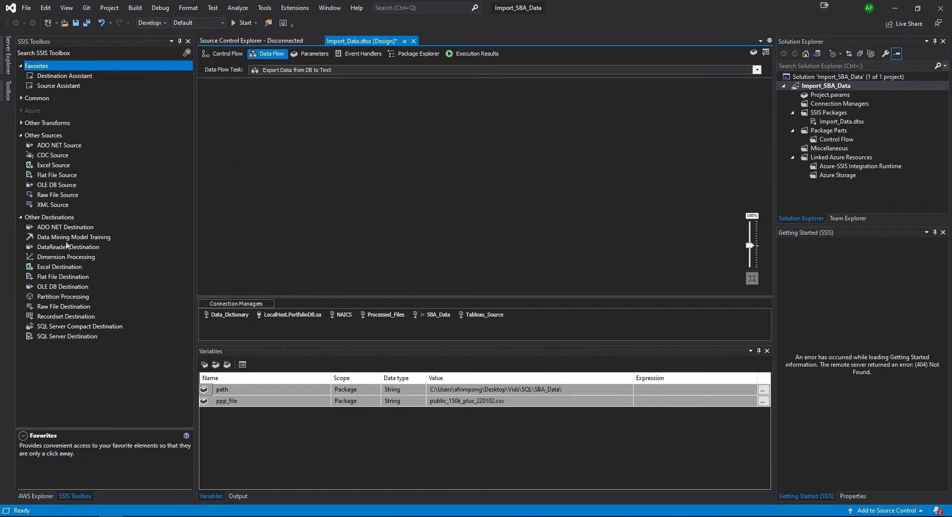
# - Add an OLE DB Source to the "Export Data from DB to Text" data flow
pyautogui.moveTo(49, 185); pyautogui.dragTo(354, 106)
pyautogui.doubleClick(360, 109)
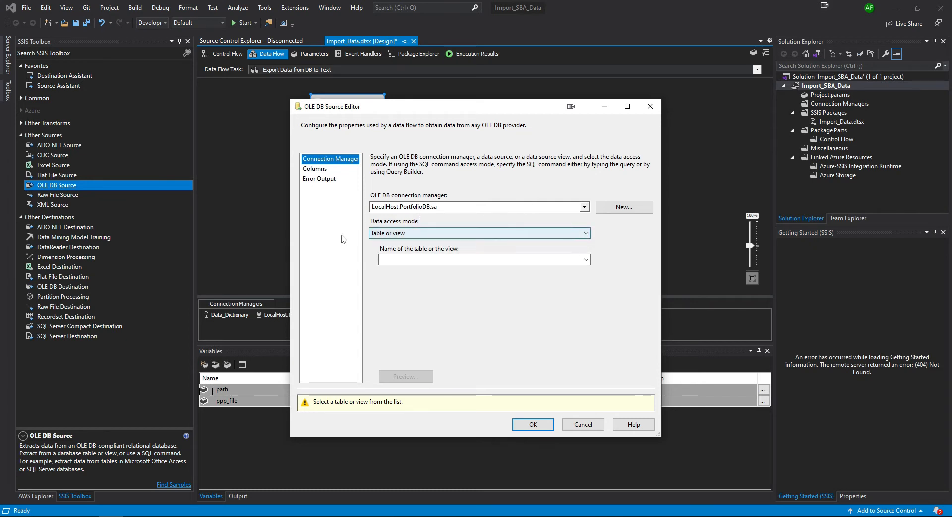
pyautogui.click(380, 233)
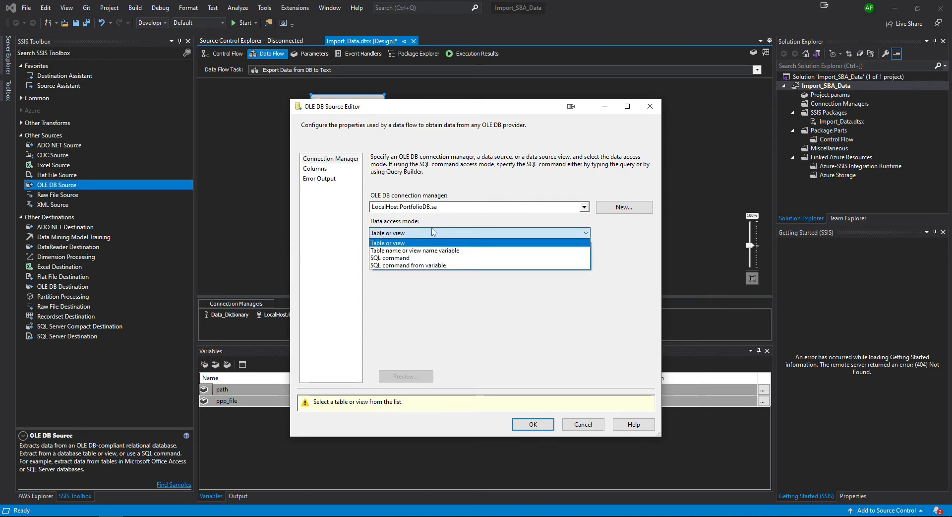
pyautogui.click(405, 258)
pyautogui.click(408, 260)
pyautogui.write('selec')
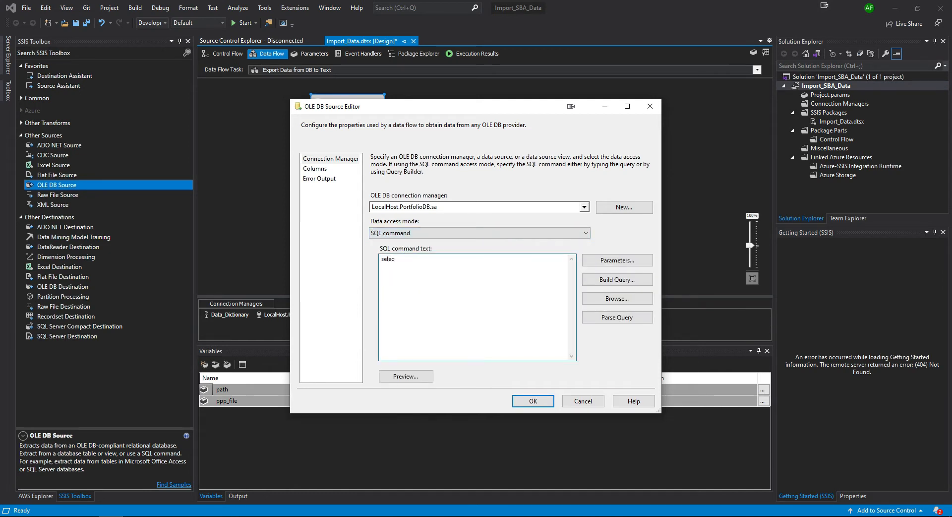
pyautogui.write('t * from ppp_main')
pyautogui.click(322, 169)
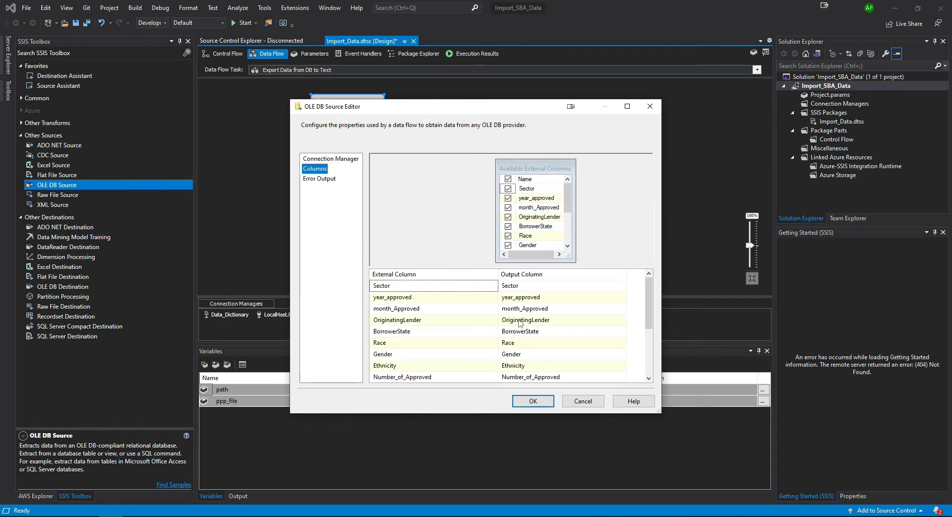
pyautogui.click(578, 403)
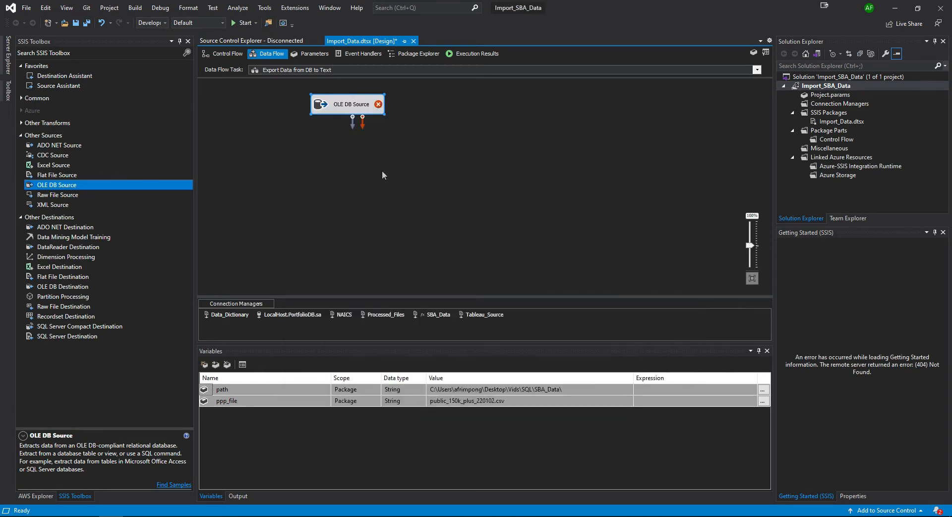
# - Configure the OLE DB Source in Table or view access mode to read [dbo].[ppp_main], and review its columns before accepting
pyautogui.doubleClick(361, 106)
pyautogui.click(585, 233)
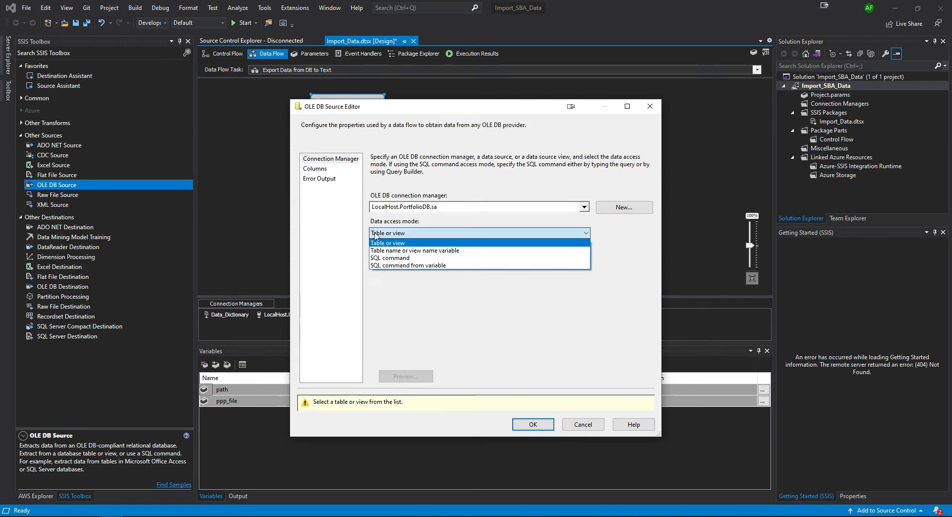
pyautogui.click(397, 242)
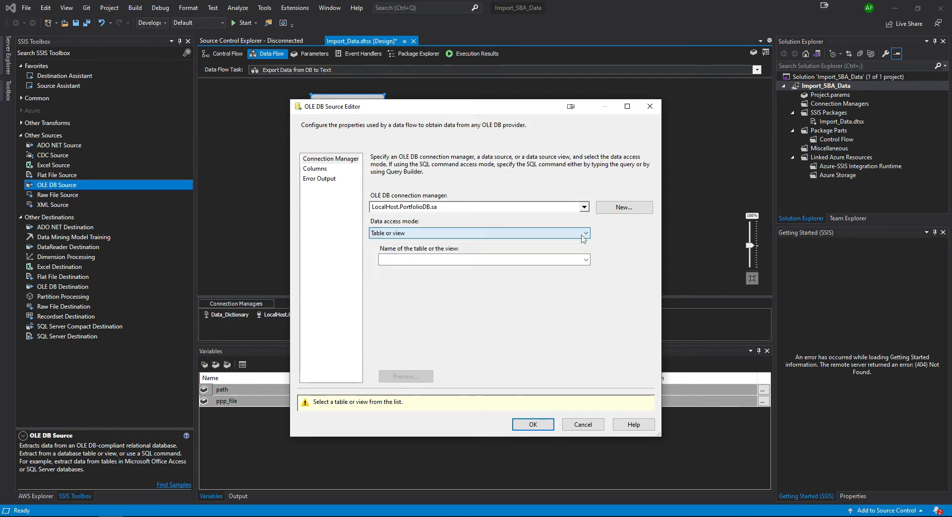
pyautogui.click(586, 261)
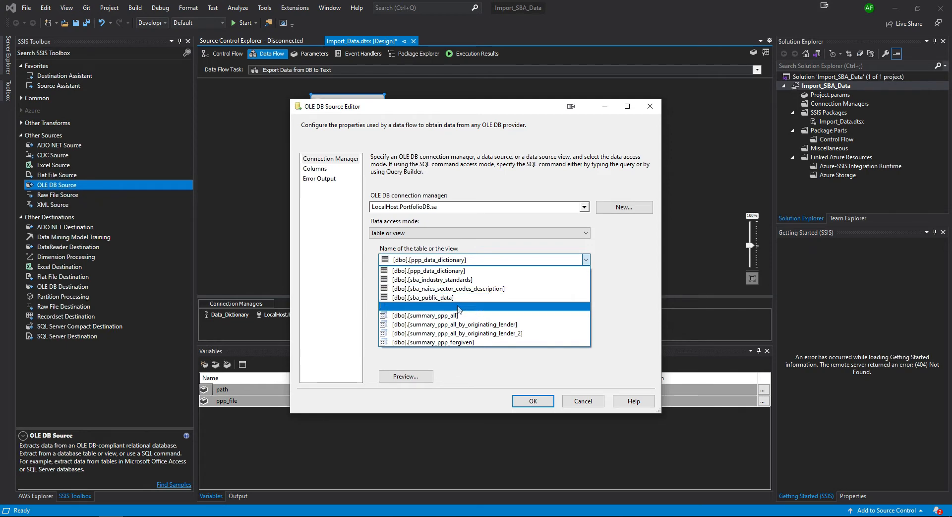
pyautogui.click(426, 306)
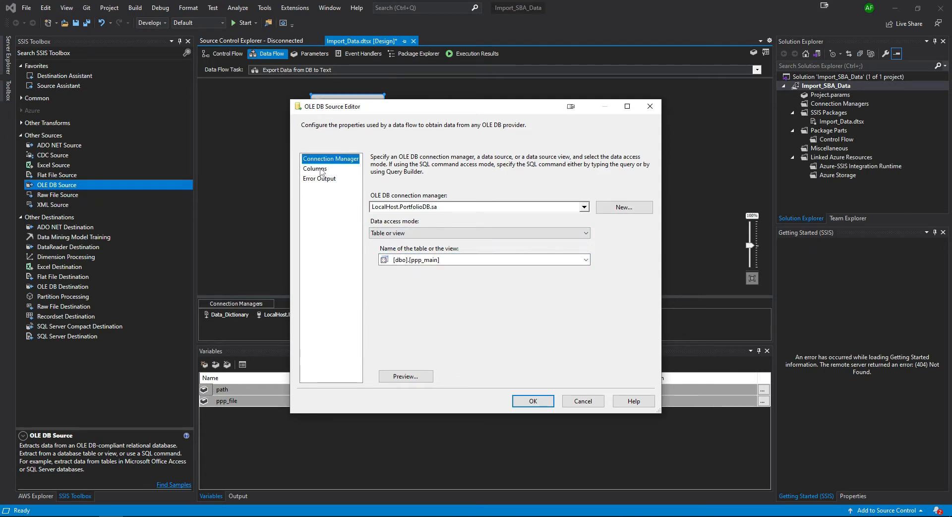
pyautogui.click(321, 171)
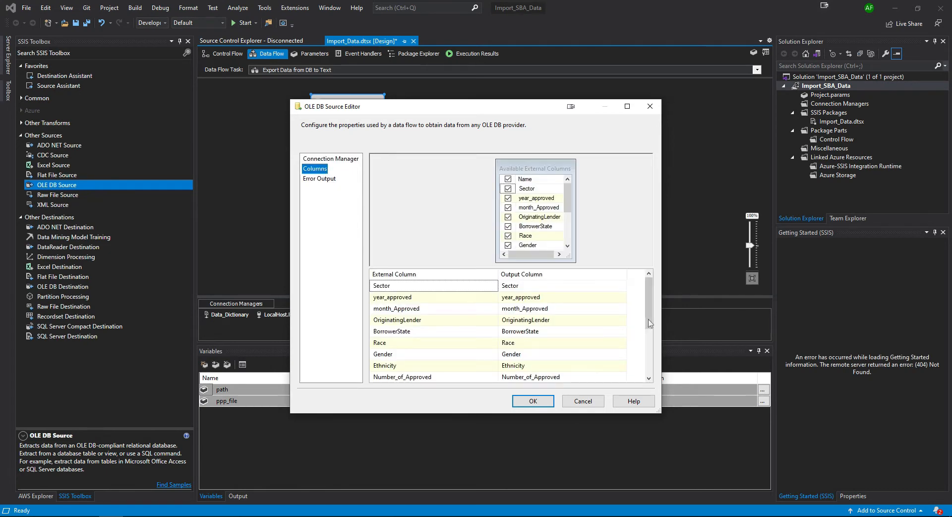
pyautogui.moveTo(650, 322); pyautogui.dragTo(644, 262)
pyautogui.click(534, 401)
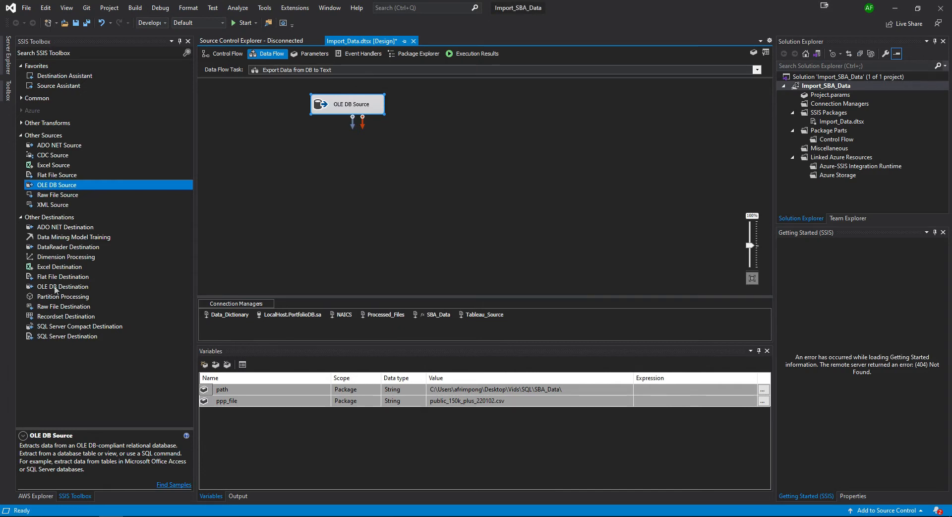
# - Add a Flat File Destination below the OLE DB Source and connect the source's data output to it
pyautogui.moveTo(59, 279); pyautogui.dragTo(339, 175)
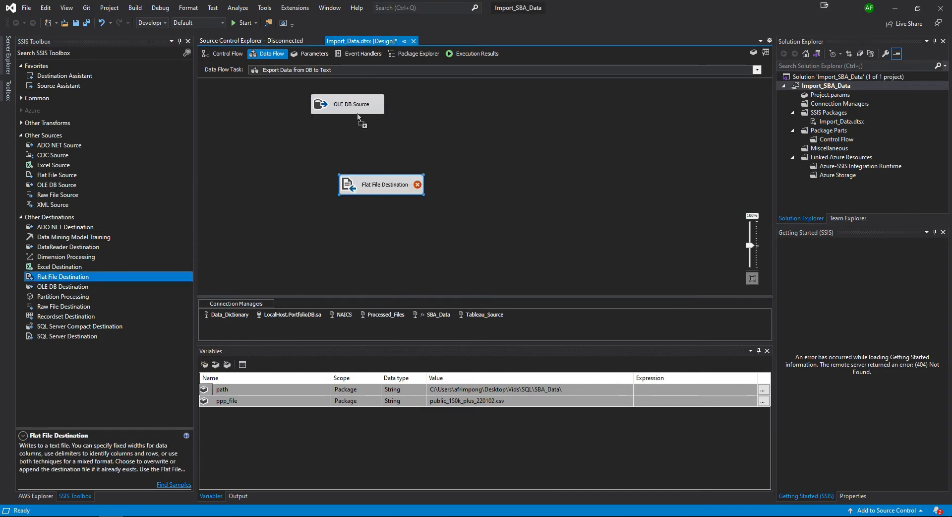
pyautogui.moveTo(355, 128); pyautogui.dragTo(360, 143)
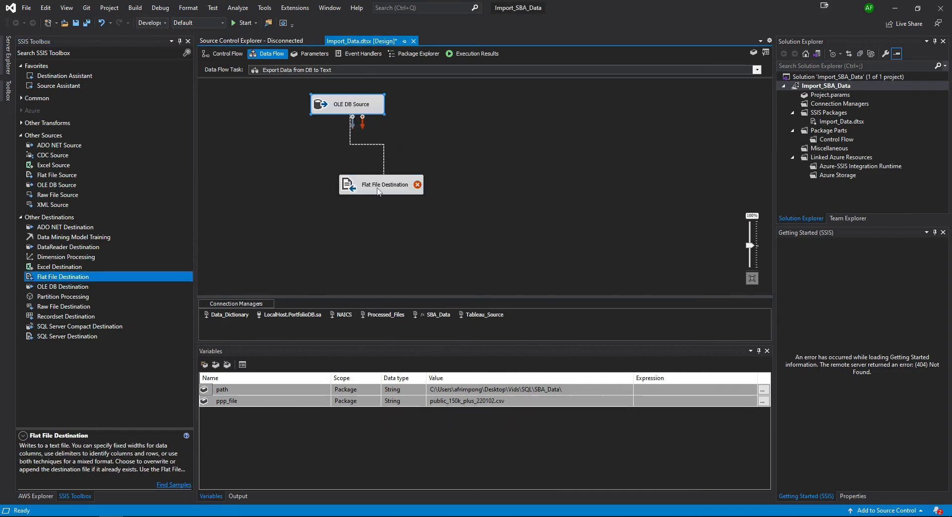
pyautogui.moveTo(378, 190); pyautogui.dragTo(380, 193)
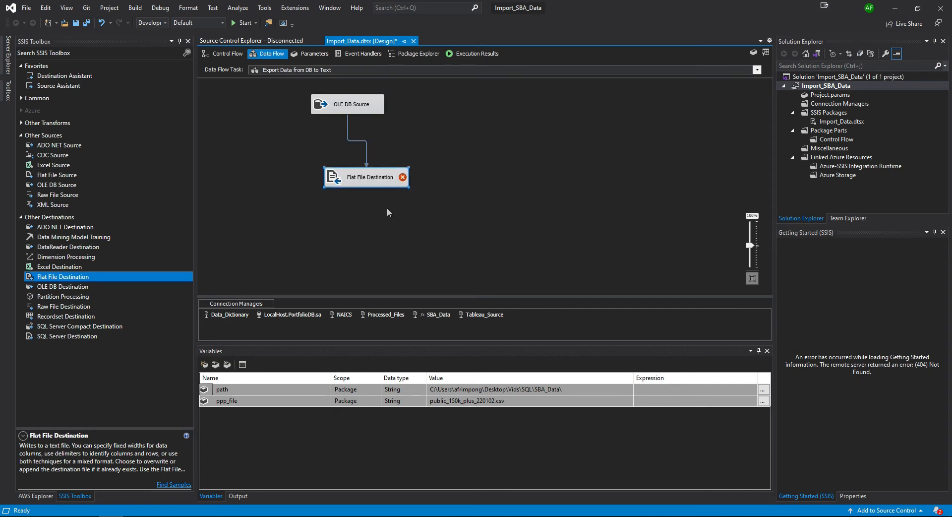
# - Start a new Delimited flat file connection manager for the Flat File Destination
pyautogui.doubleClick(379, 183)
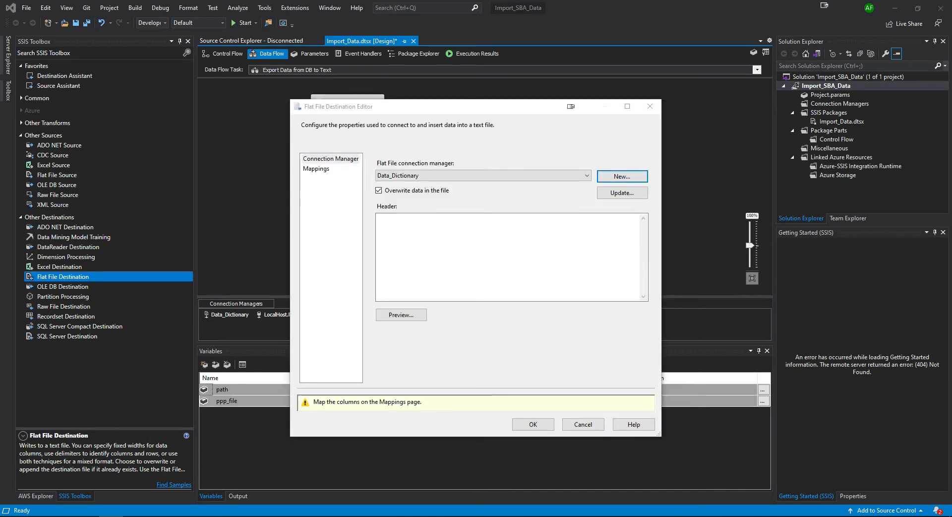
pyautogui.moveTo(0, 218); pyautogui.dragTo(476, 228)
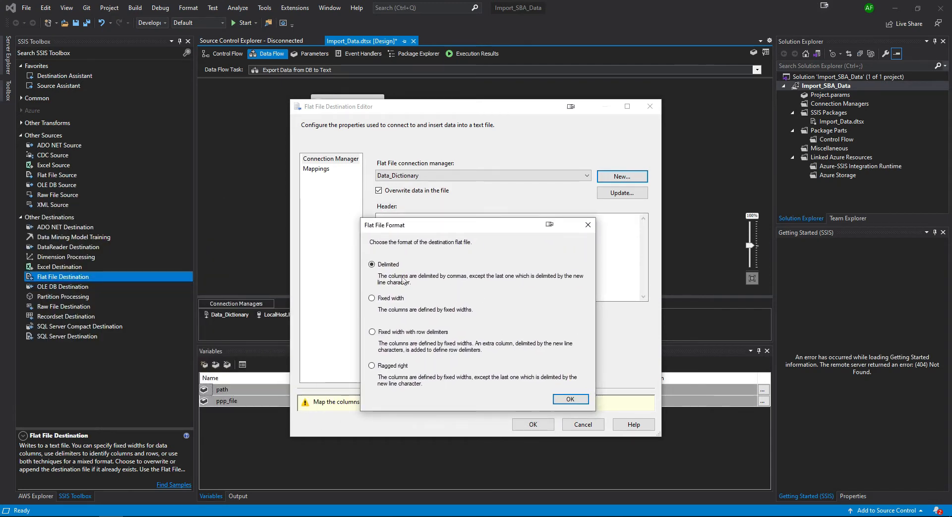
pyautogui.click(570, 400)
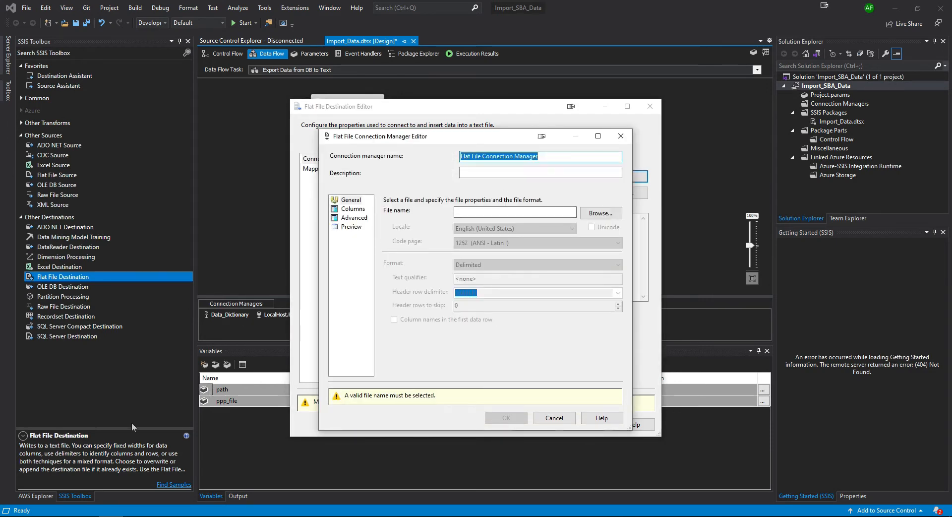
# - Copy the SBA_Data folder path from File Explorer and enter it, with a trailing backslash, as the connection's file name
pyautogui.click(601, 213)
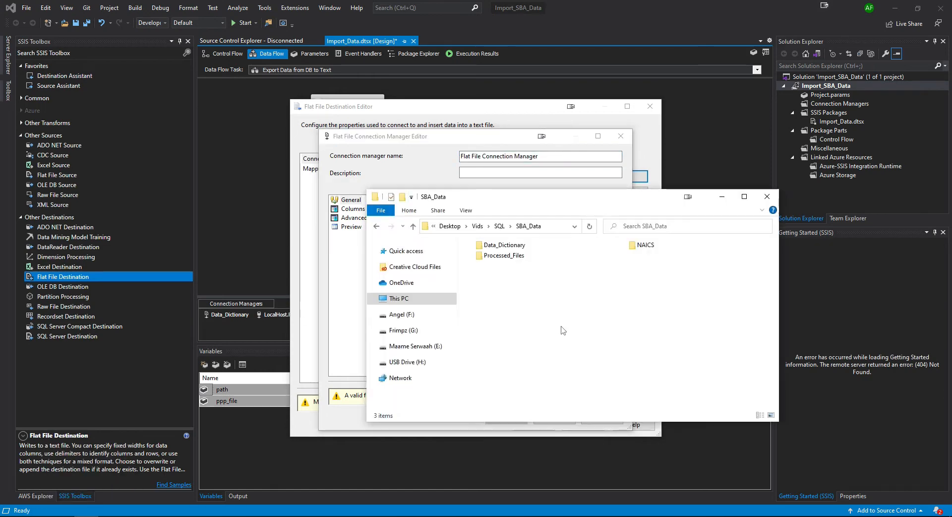
pyautogui.click(552, 226)
pyautogui.hotkey('ctrl', 'c')
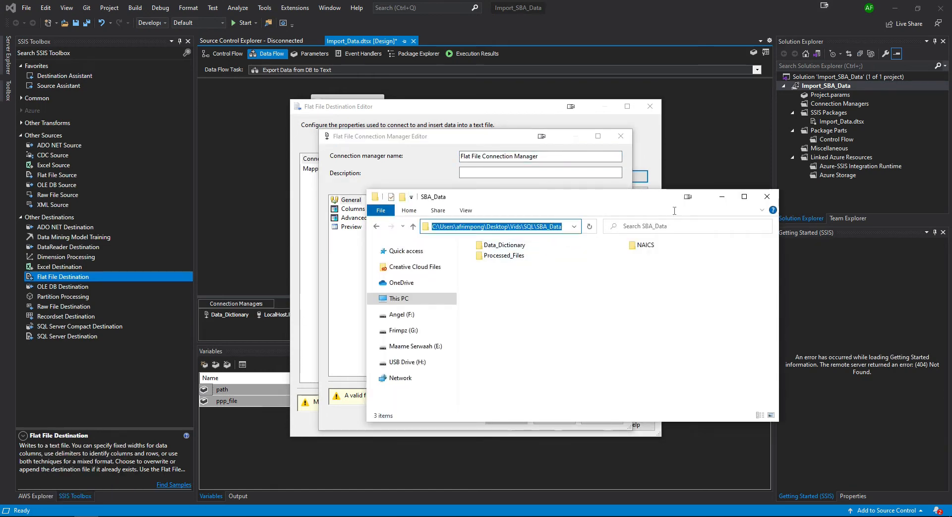
pyautogui.click(721, 197)
pyautogui.click(478, 213)
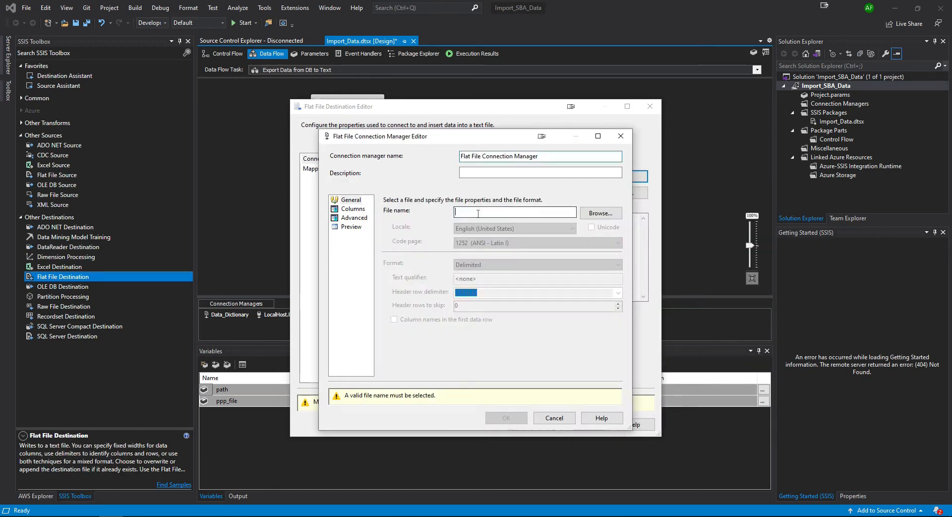
pyautogui.hotkey('ctrl', 'v')
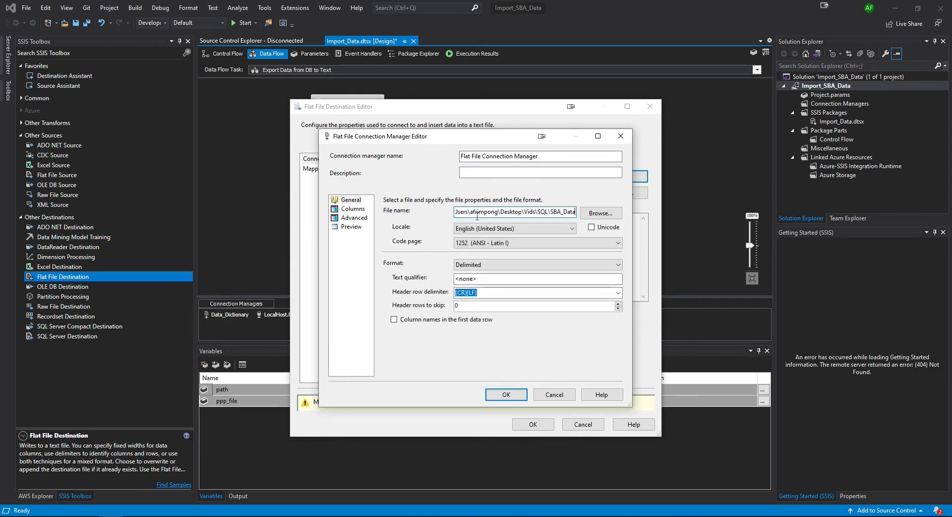
pyautogui.write('\\')
# - Set the connection's target to a text file named Tableau_Data_Source in the SBA_Data folder, keeping the existing column metadata
pyautogui.click(601, 214)
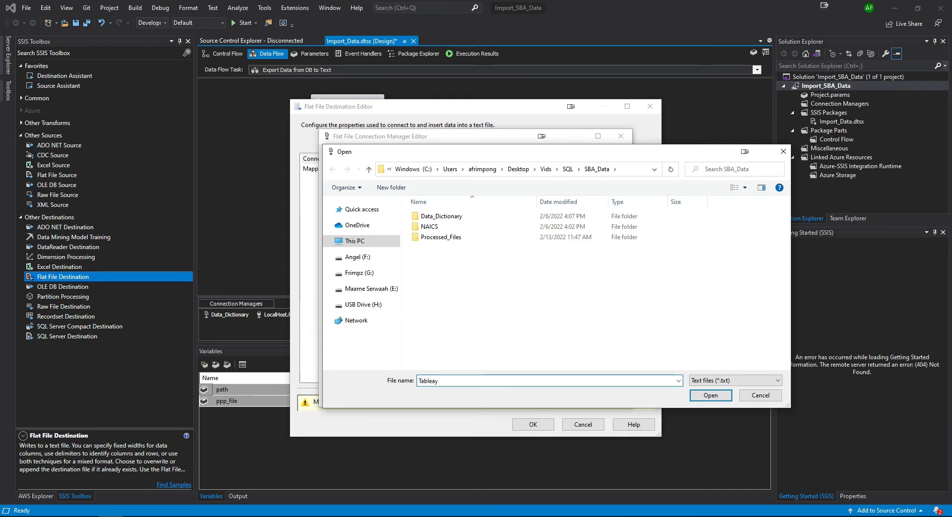
pyautogui.write('Tableau_Data_Source')
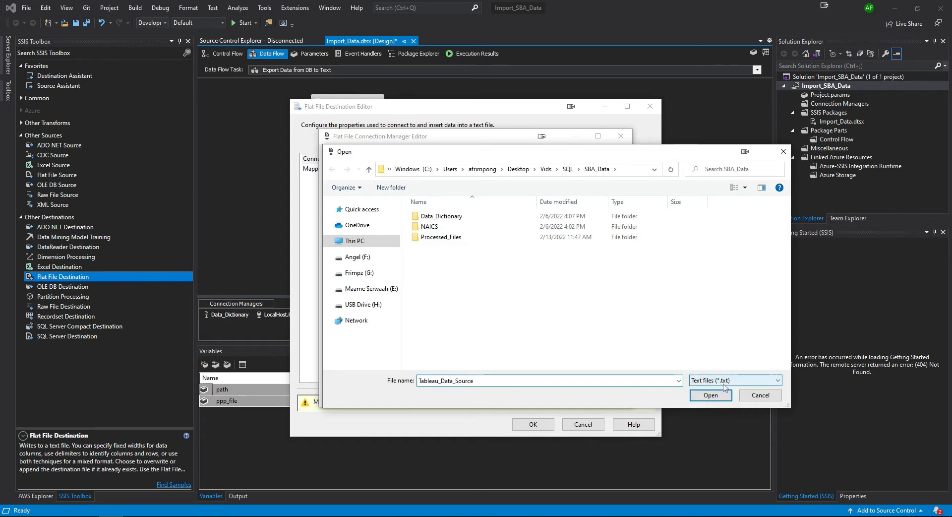
pyautogui.click(742, 384)
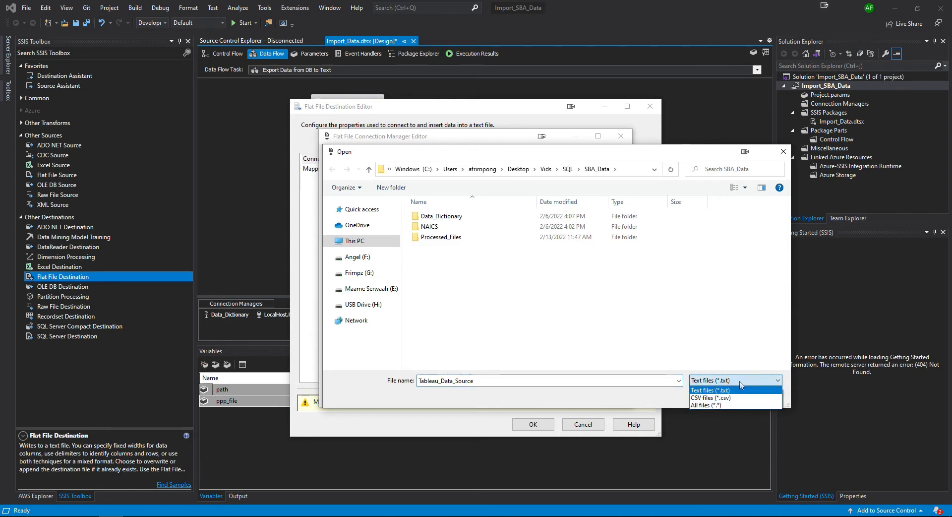
pyautogui.click(739, 382)
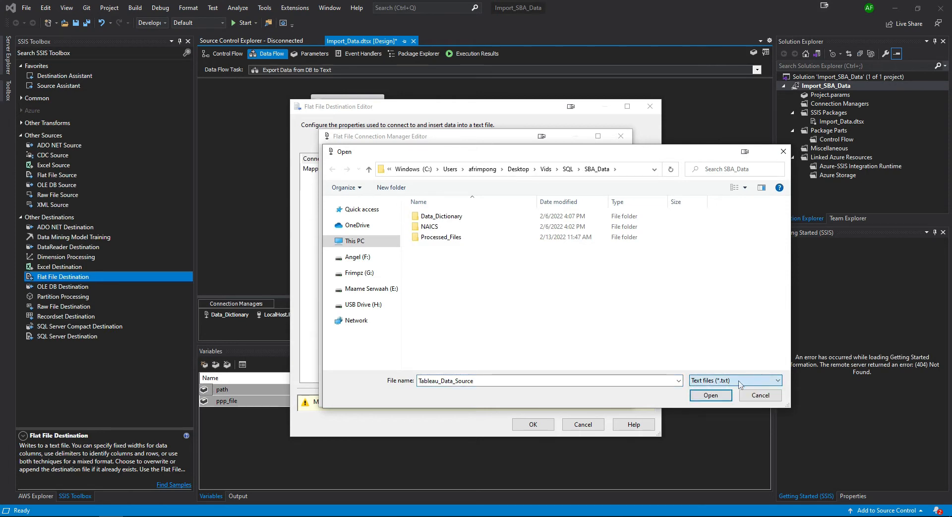
pyautogui.click(704, 397)
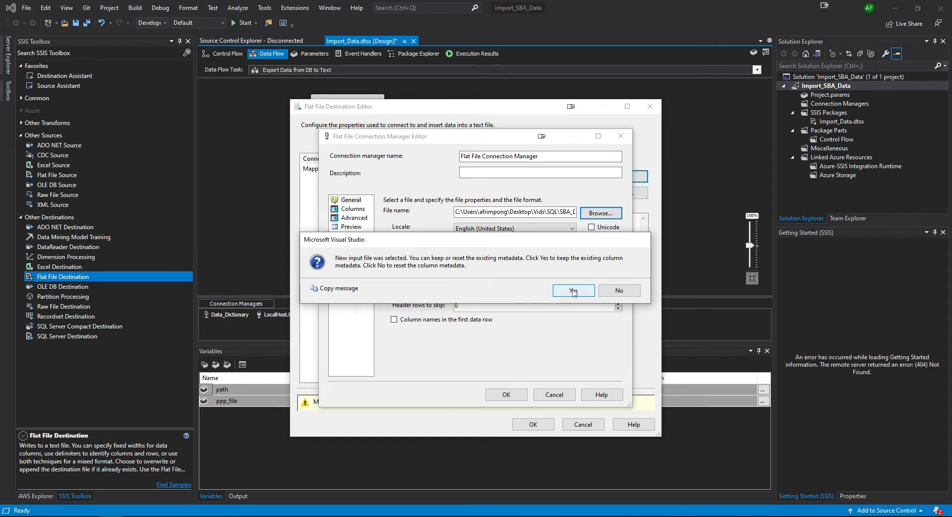
pyautogui.click(573, 290)
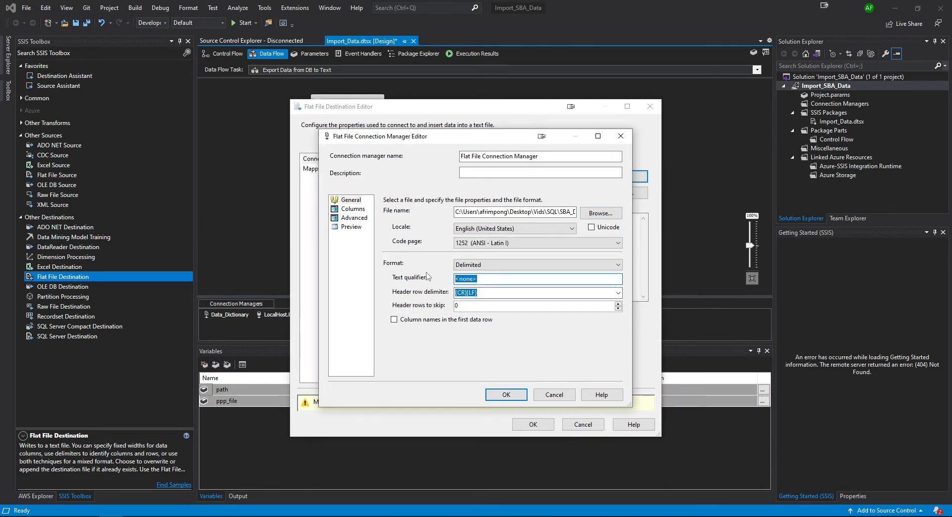
# - Set the text qualifier to a double quotation mark and name the connection manager Tableau_Data_Source
pyautogui.write('"')
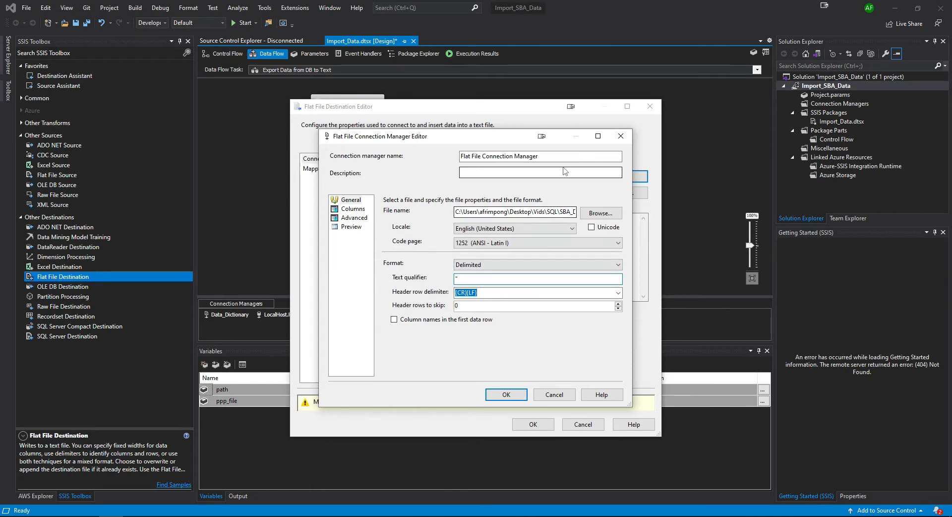
pyautogui.moveTo(551, 156); pyautogui.dragTo(432, 141)
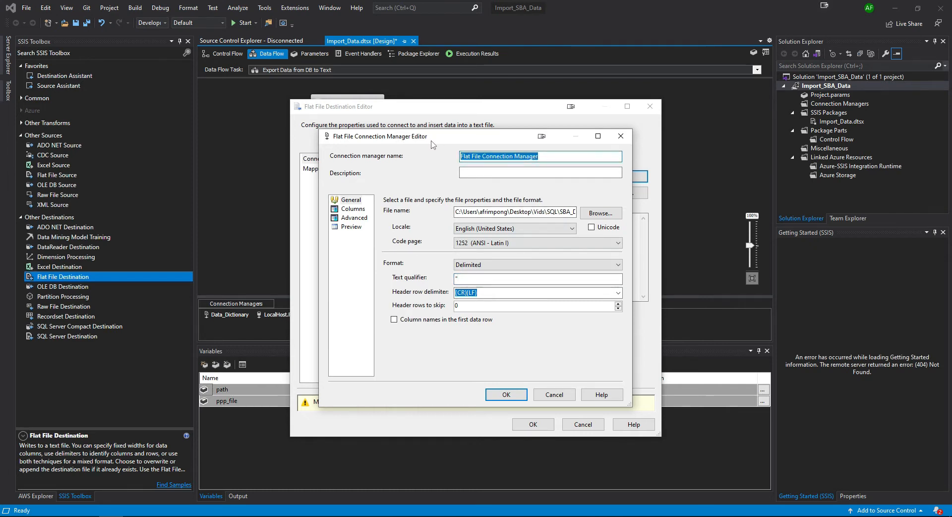
pyautogui.write('Tablea')
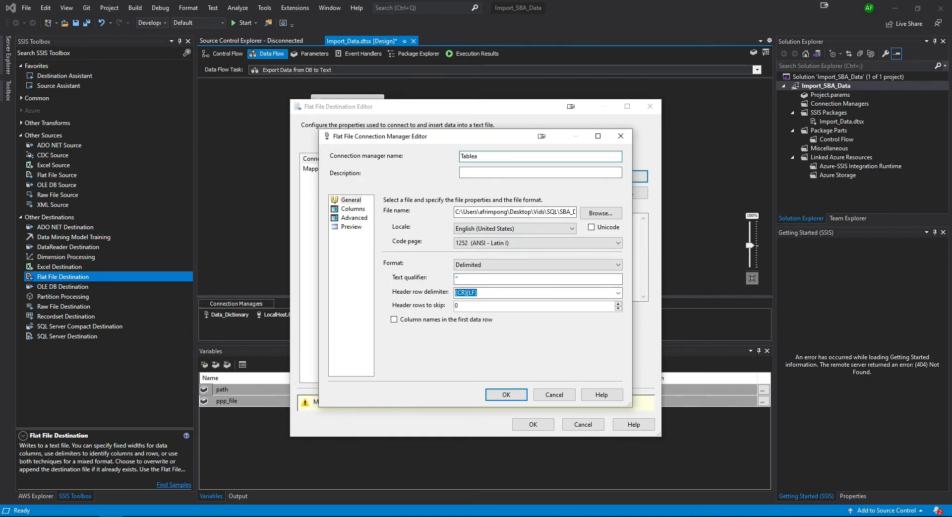
pyautogui.write('u_Data_Source')
# - Enable column names in the first data row, and check the column settings and preview before accepting the connection manager
pyautogui.click(394, 319)
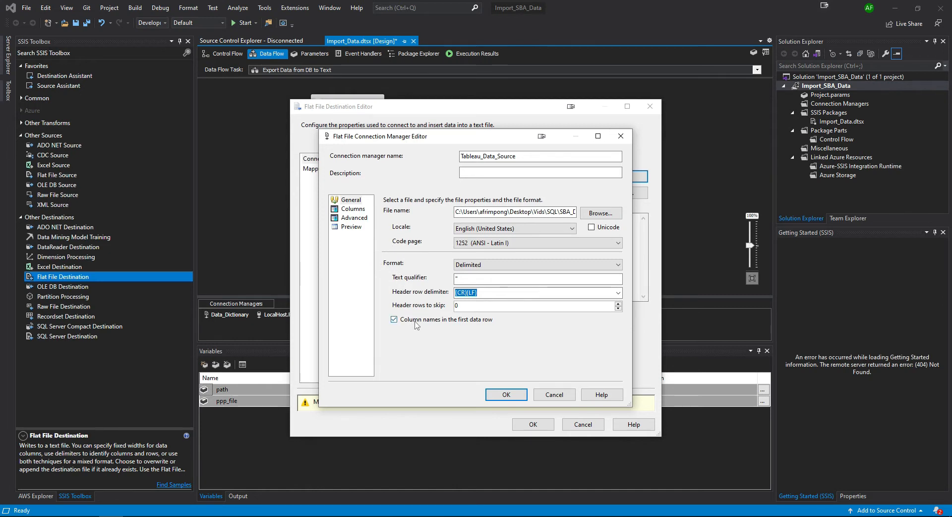
pyautogui.click(353, 209)
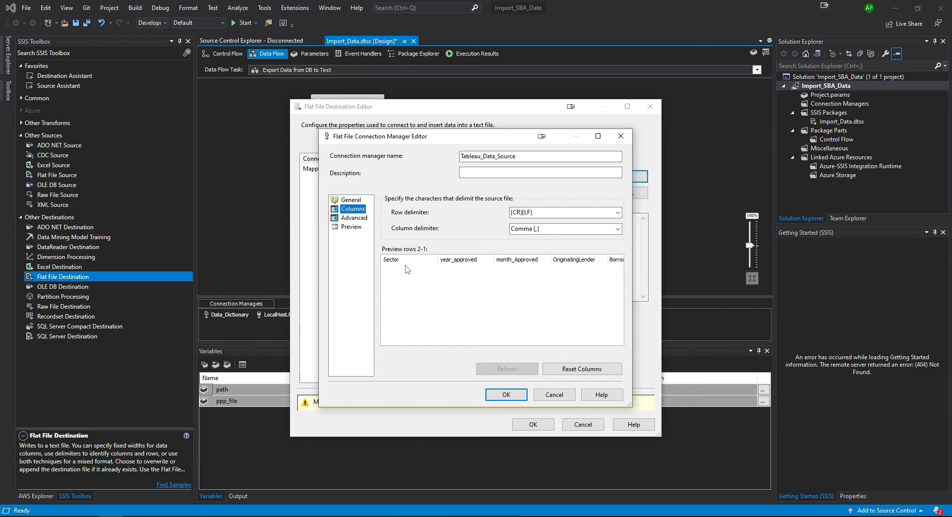
pyautogui.click(354, 218)
pyautogui.click(354, 227)
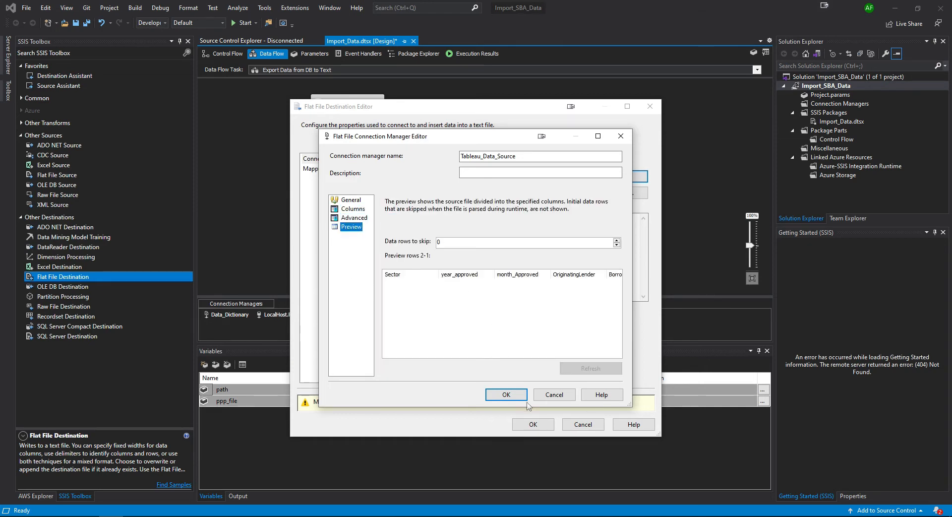
pyautogui.click(511, 394)
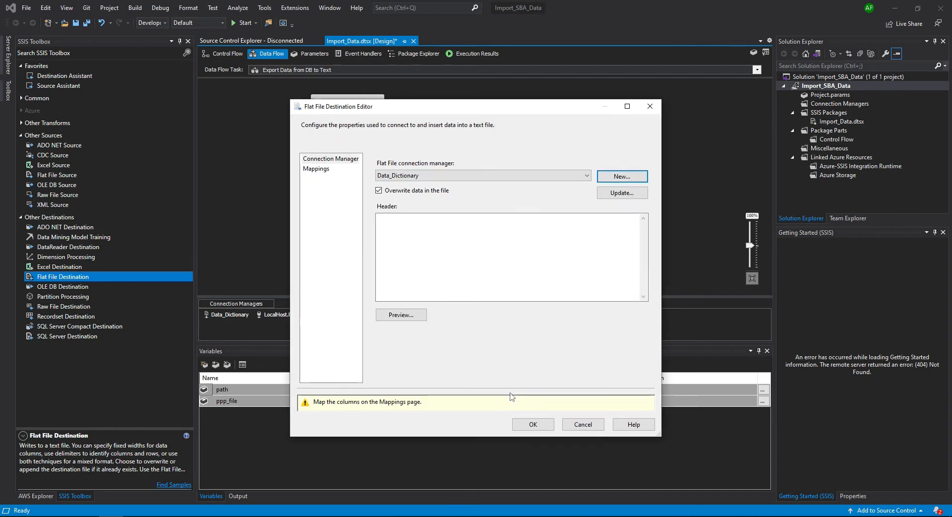
# - Map the input columns to the matching destination columns in the Flat File Destination and accept its configuration
pyautogui.click(316, 169)
pyautogui.scroll(-2, 649, 328)
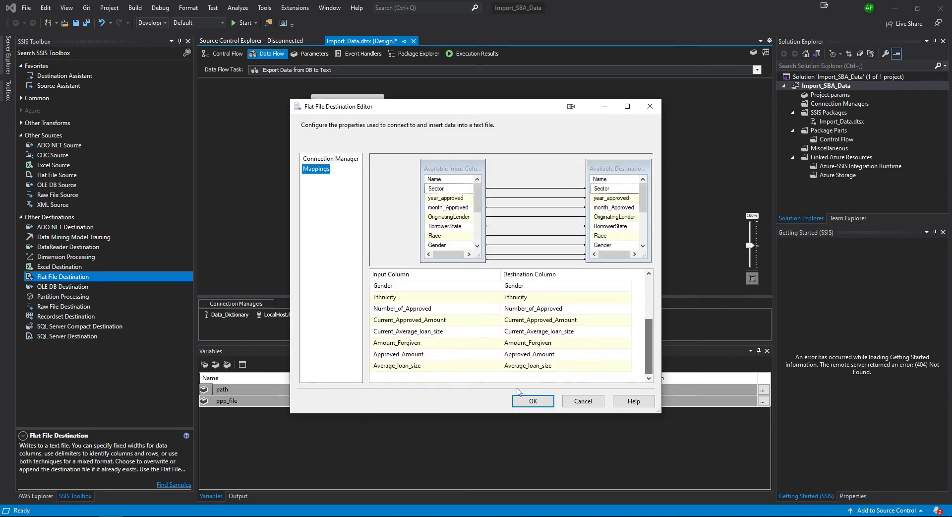
pyautogui.click(533, 401)
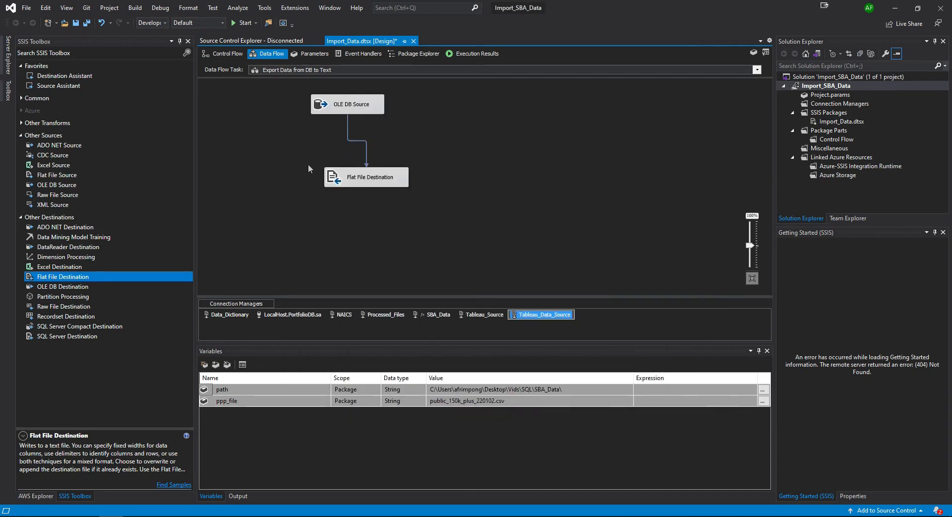
# - Move the Export Data from DB to Text task under Import_Data_Dictionary in the control flow, execute it, and open its data flow
pyautogui.click(223, 54)
pyautogui.moveTo(294, 179); pyautogui.dragTo(272, 154)
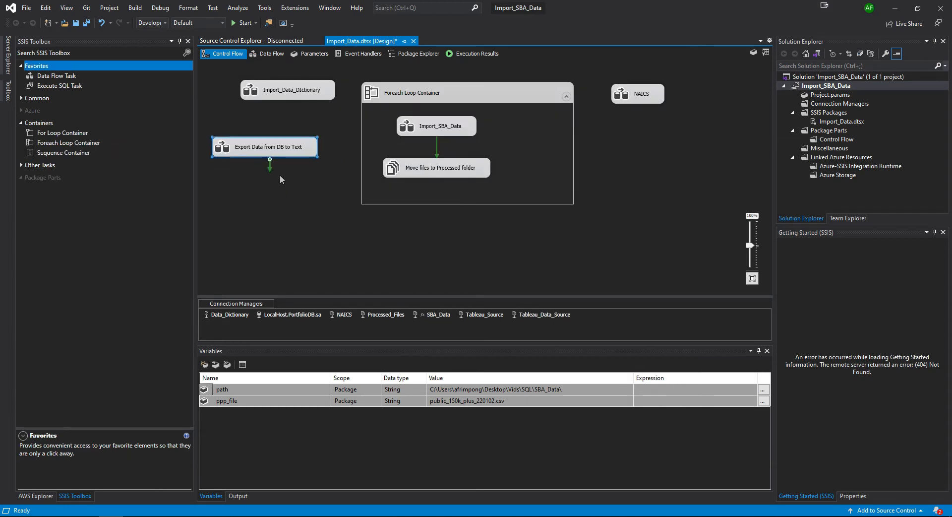
pyautogui.rightClick(282, 142)
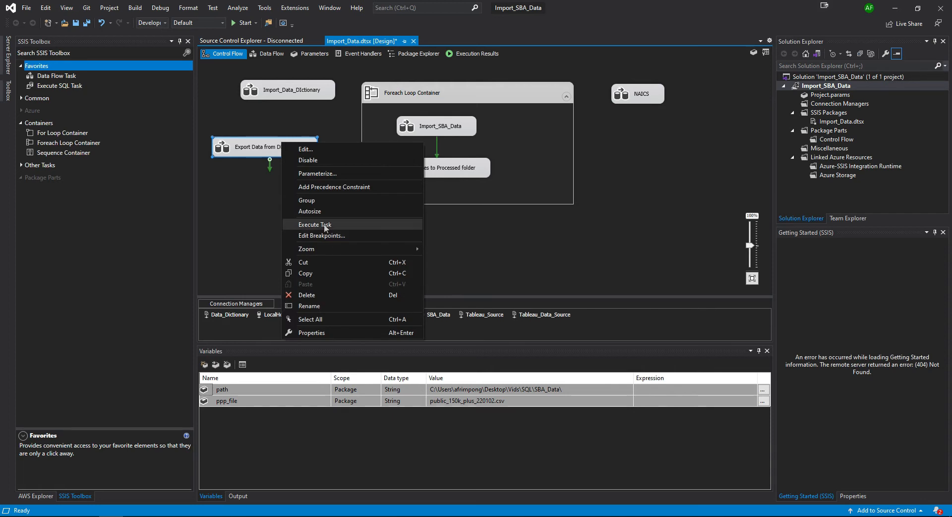
pyautogui.click(323, 225)
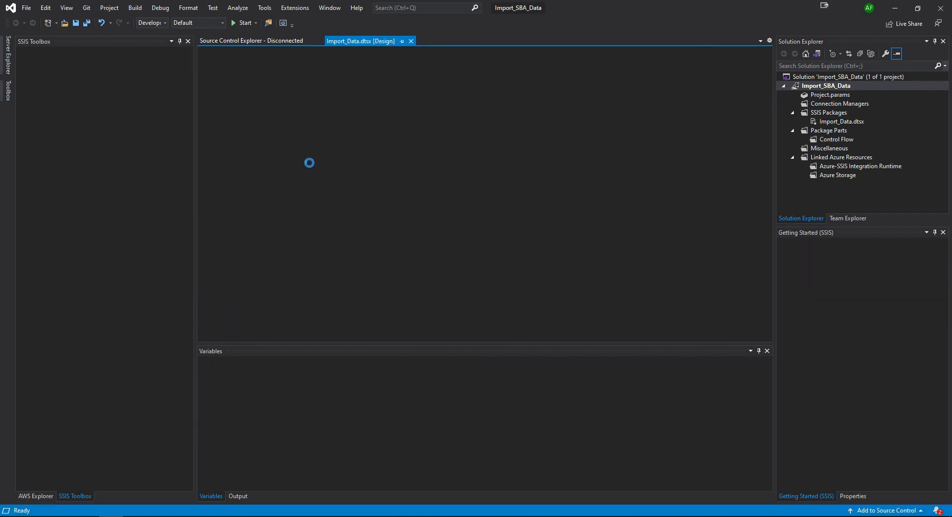
pyautogui.doubleClick(113, 160)
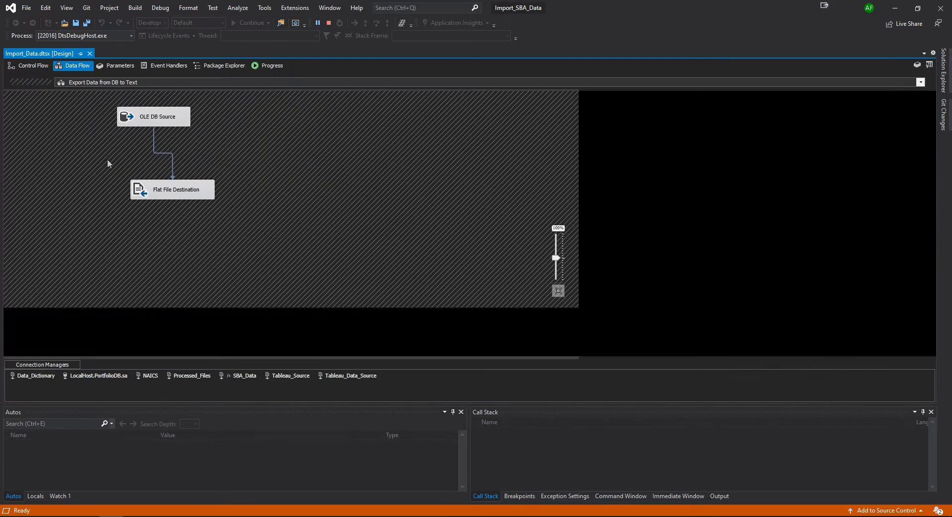
# - Check the SBA_Data folder for the exported Tableau_Data_Source file, and stop debugging the package
pyautogui.click(61, 516)
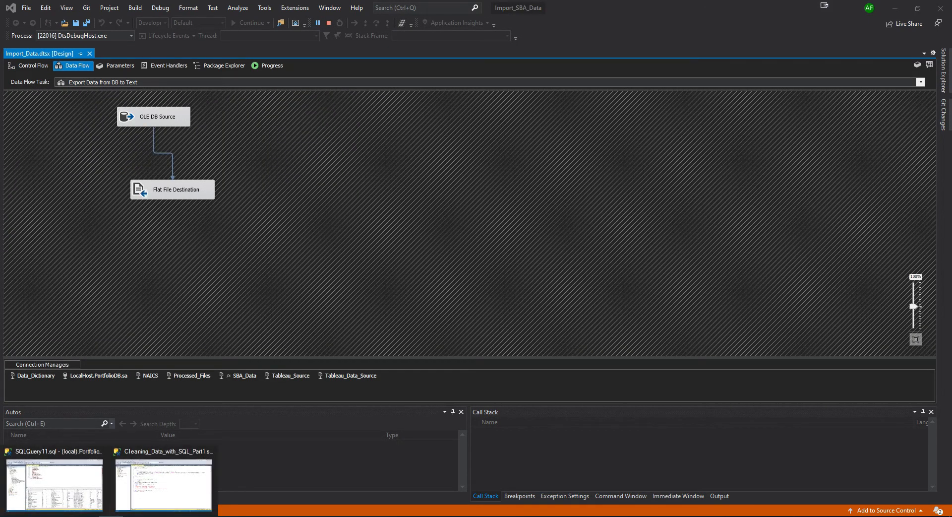
pyautogui.click(86, 516)
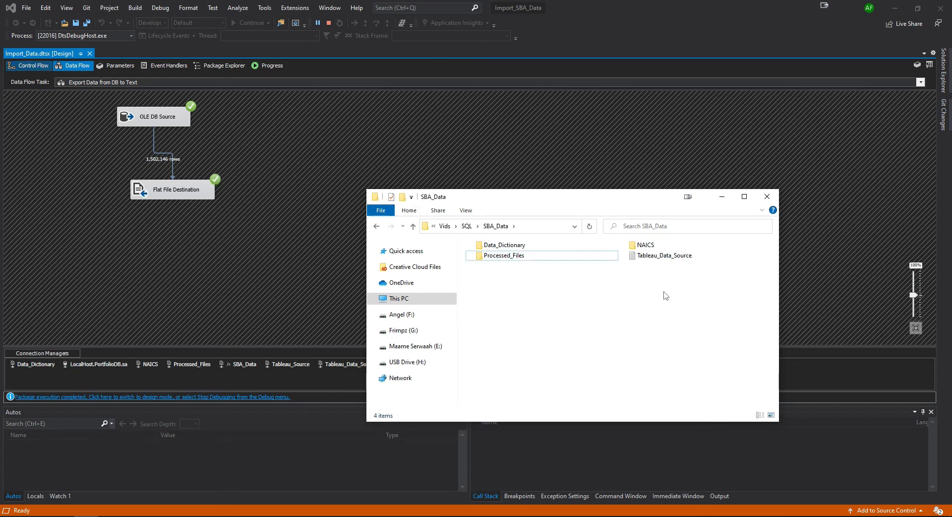
pyautogui.click(665, 257)
pyautogui.click(650, 308)
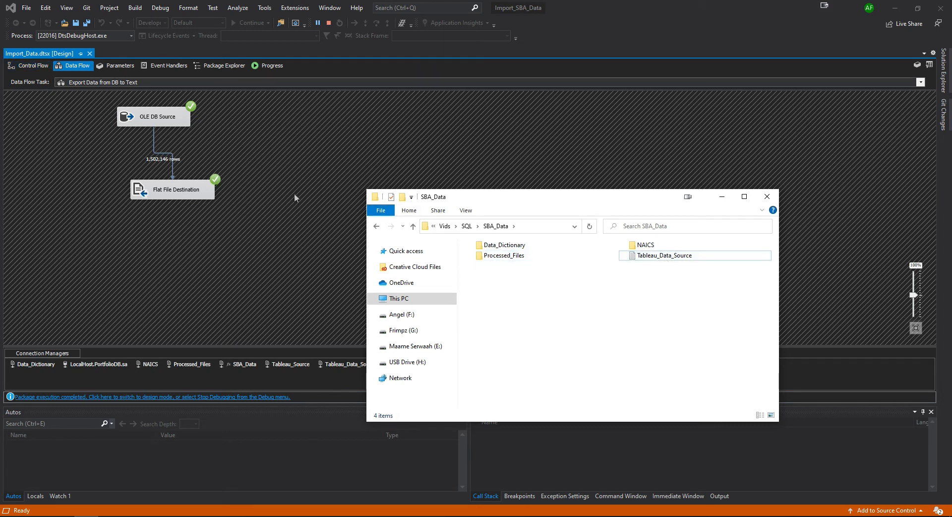
pyautogui.click(545, 227)
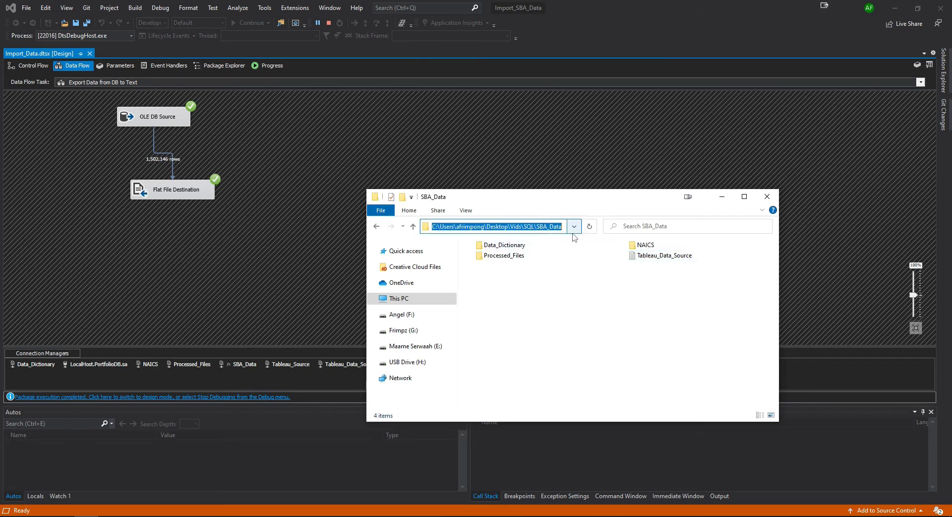
pyautogui.click(721, 196)
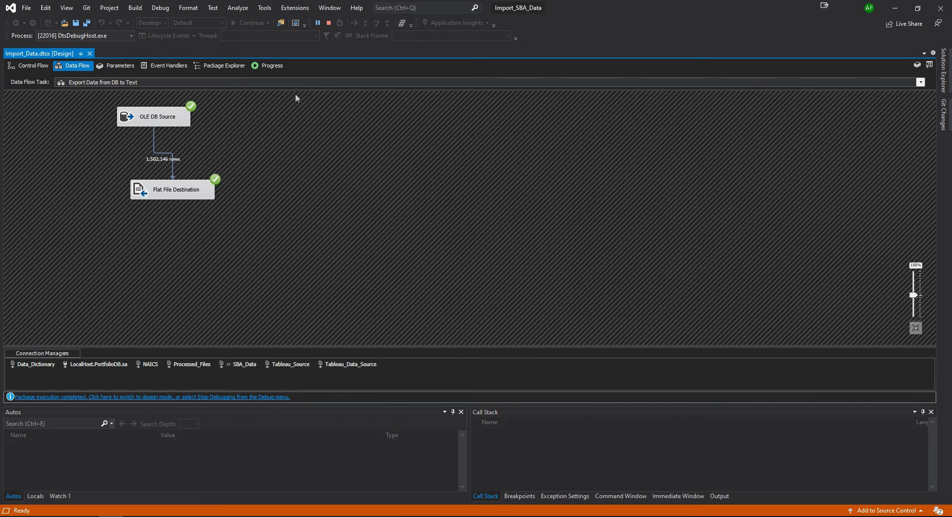
pyautogui.click(328, 22)
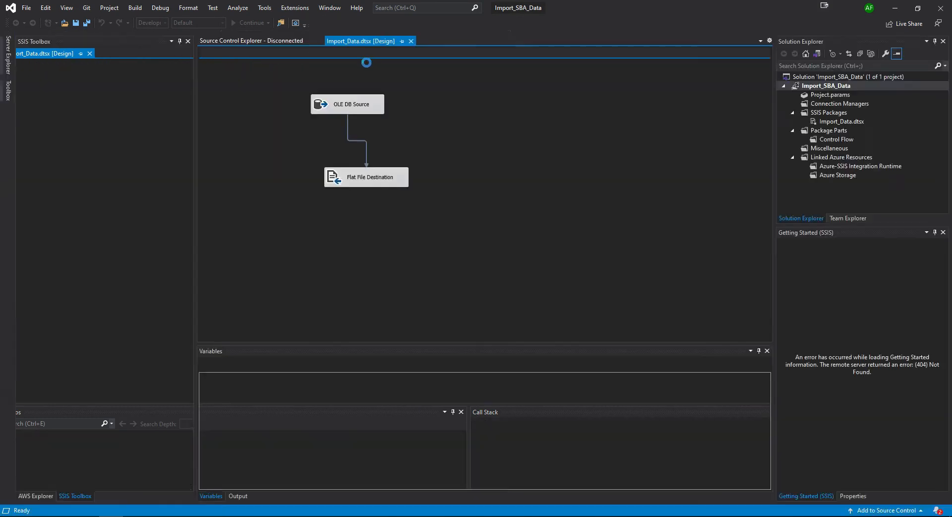
pyautogui.click(223, 53)
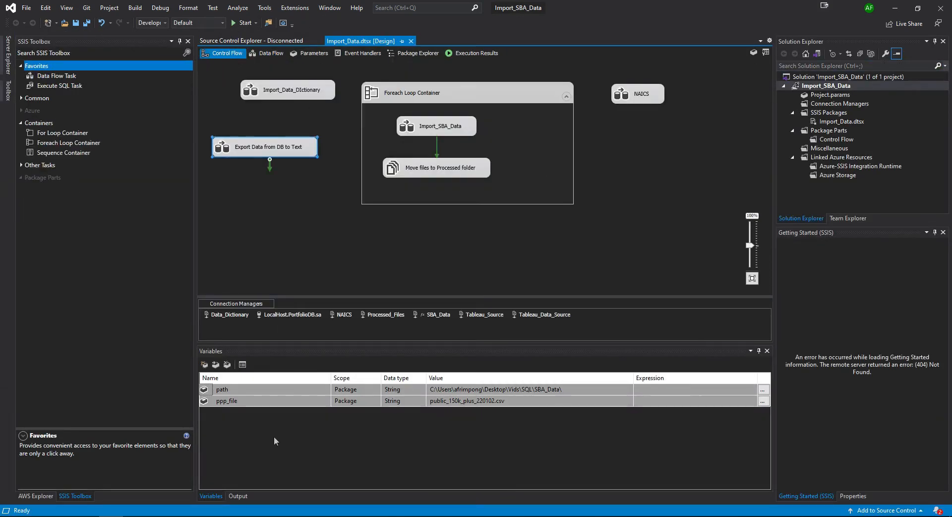
# - Switch to Tableau Public, connect to the Tableau_Data_Source text file in the SBA_Data folder, and load its data preview to check the columns
pyautogui.click(161, 515)
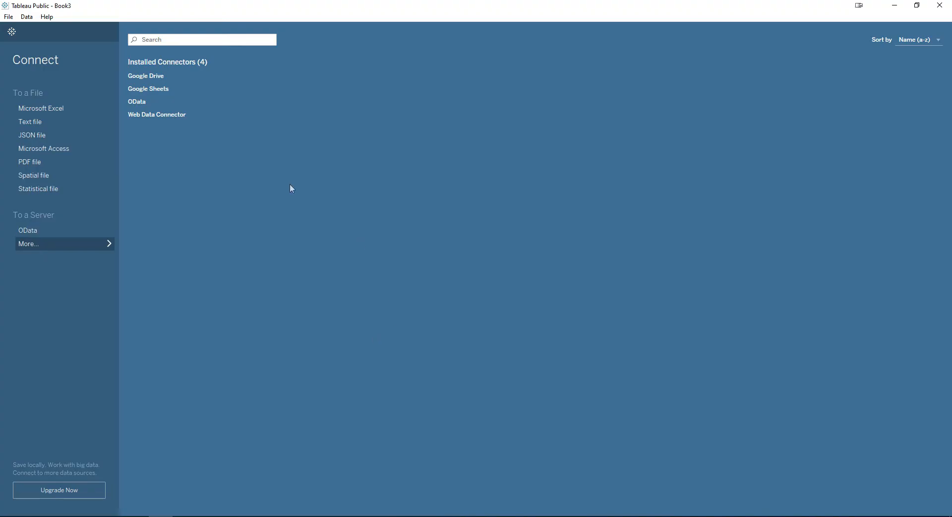
pyautogui.click(38, 122)
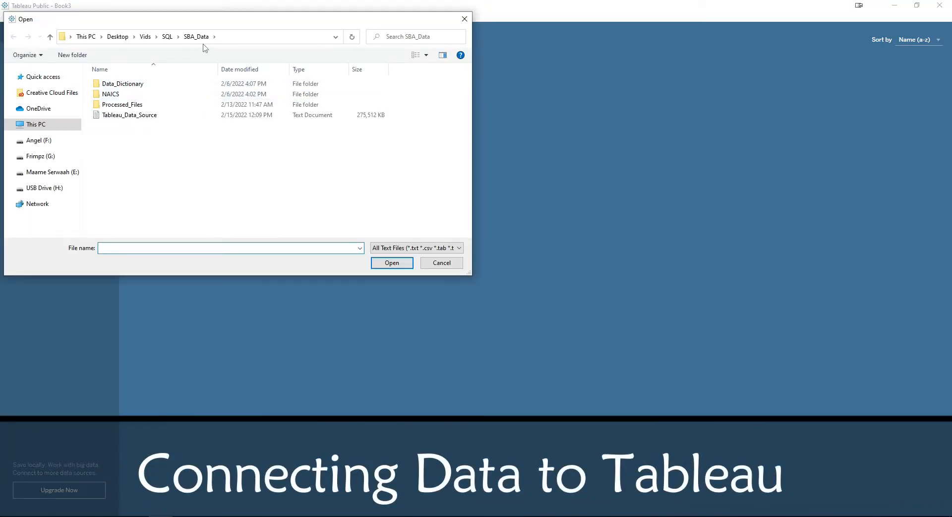
pyautogui.click(233, 37)
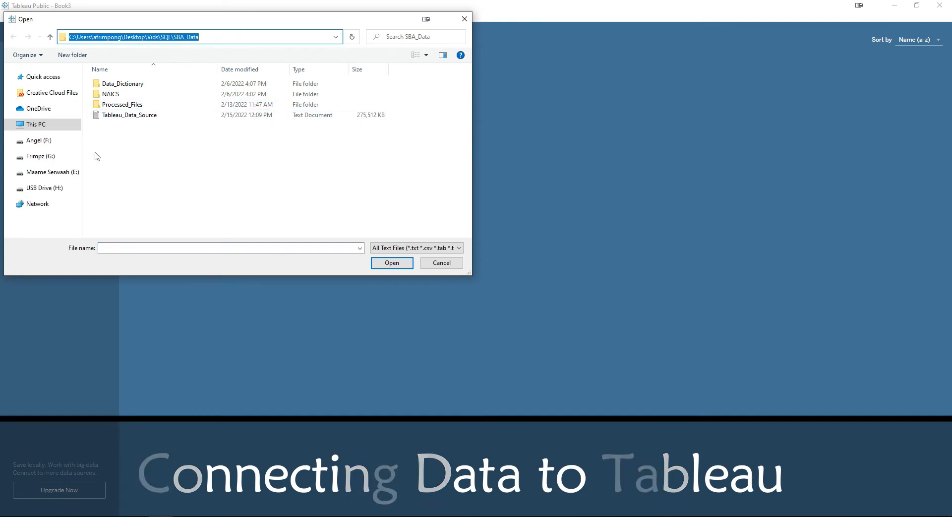
pyautogui.click(128, 116)
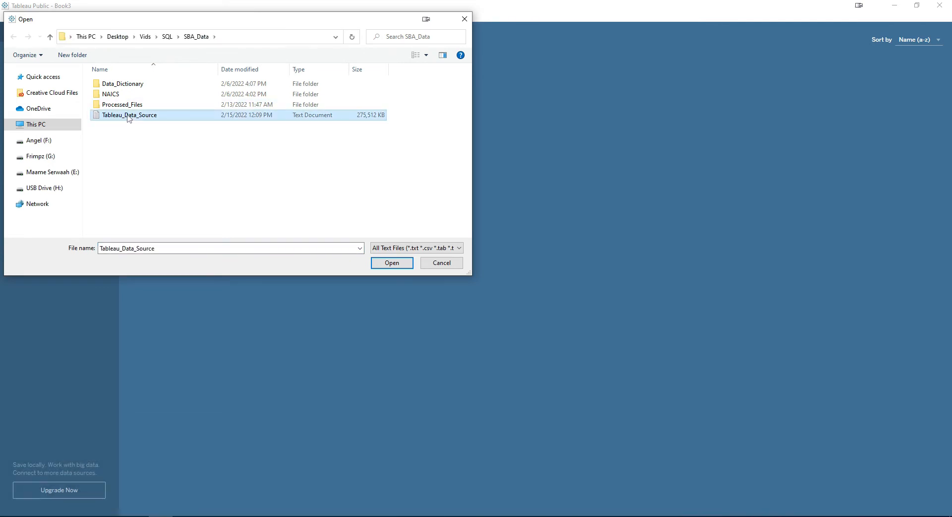
pyautogui.click(388, 261)
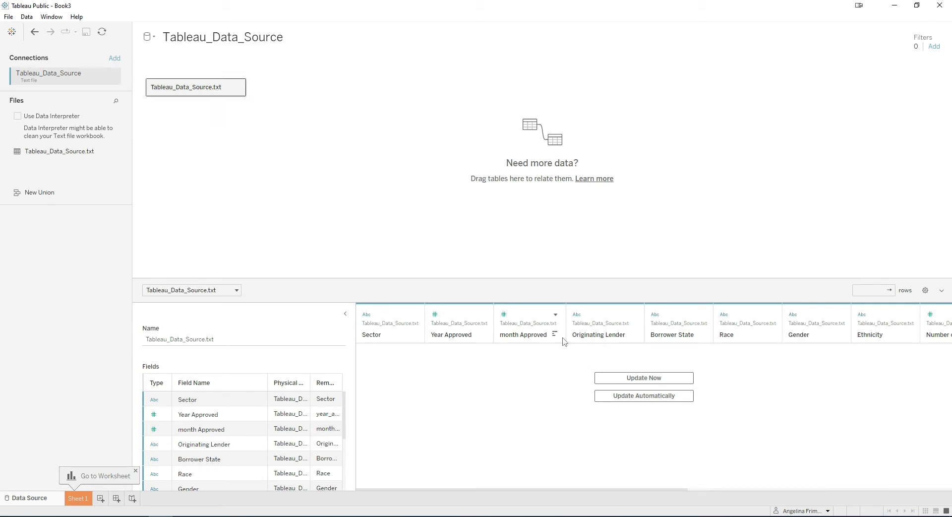
pyautogui.click(641, 378)
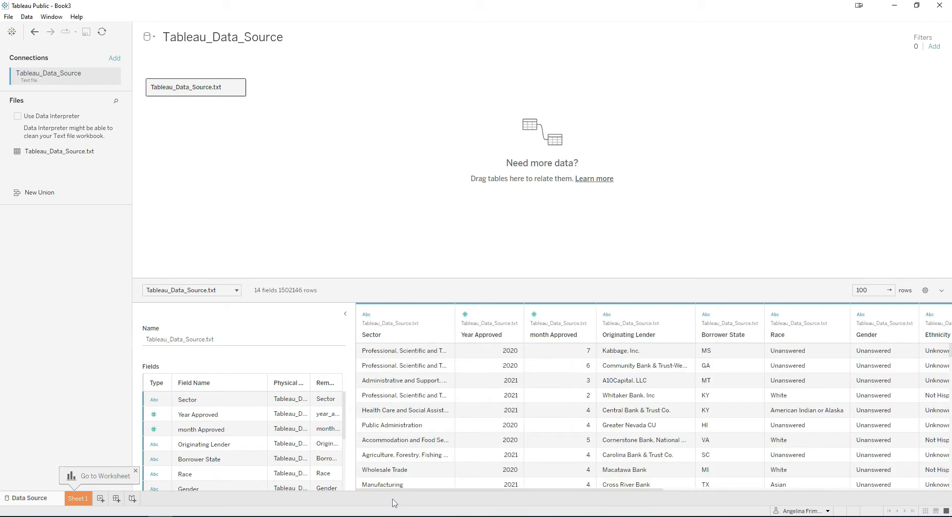
pyautogui.moveTo(385, 489); pyautogui.dragTo(709, 500)
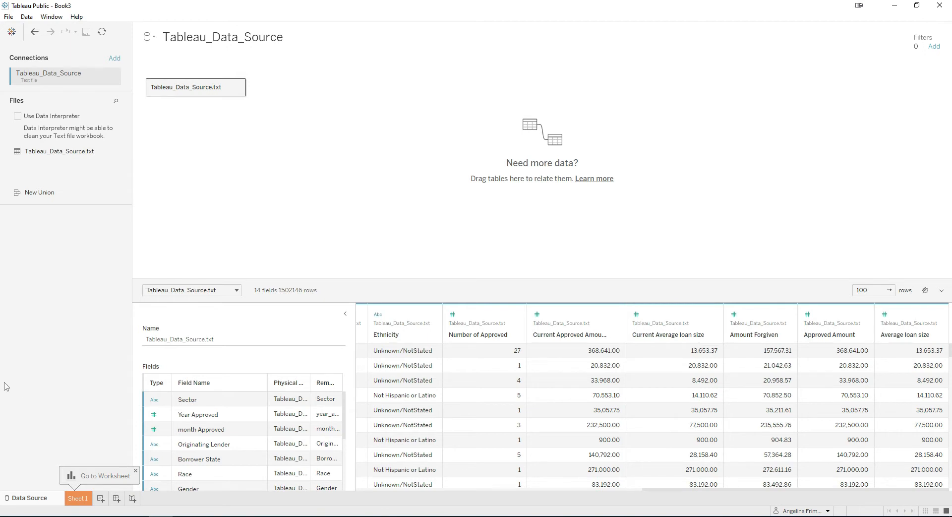
# - Open Sheet 1 and widen the data pane to fit the full field names
pyautogui.click(77, 498)
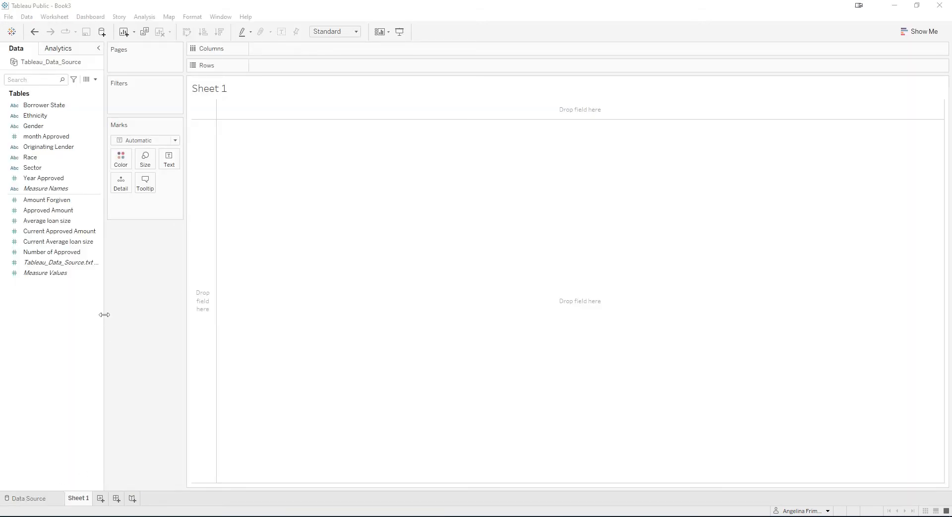
pyautogui.moveTo(103, 316); pyautogui.dragTo(120, 315)
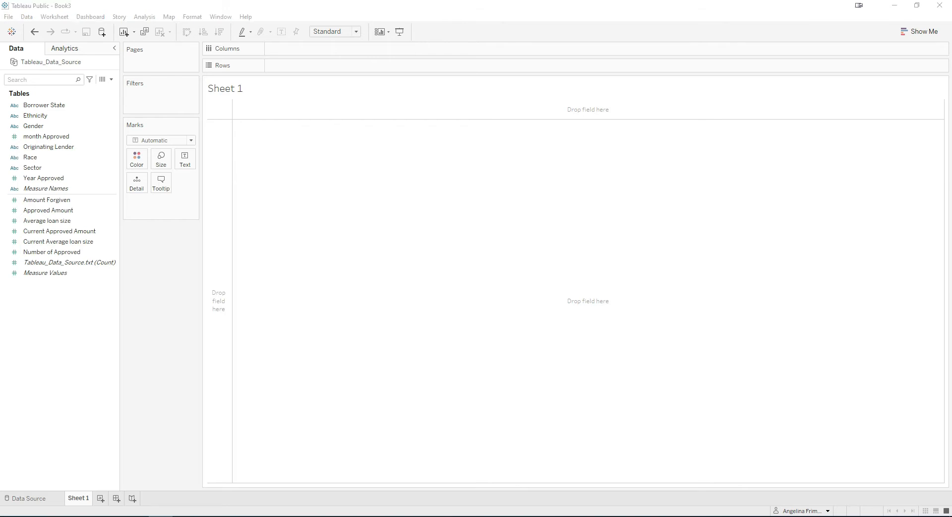
# - Switch to the PPP_Summary workbook and examine its summary dashboard and the four worksheets behind it
pyautogui.moveTo(1, 154); pyautogui.dragTo(418, 3)
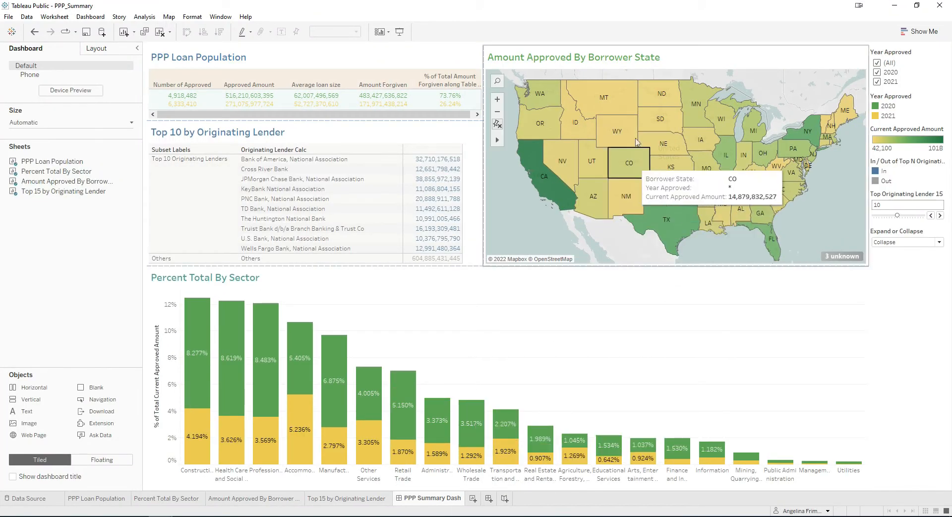
pyautogui.moveTo(453, 412)
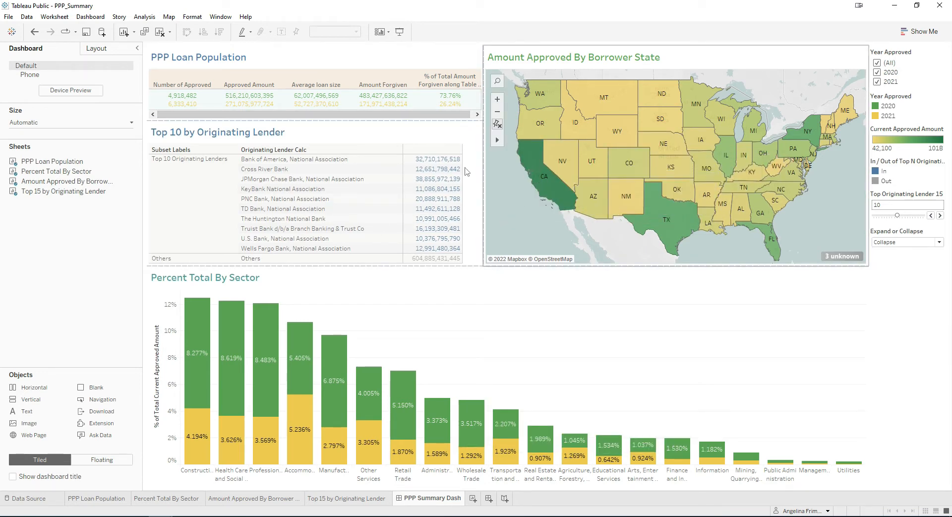
pyautogui.click(96, 498)
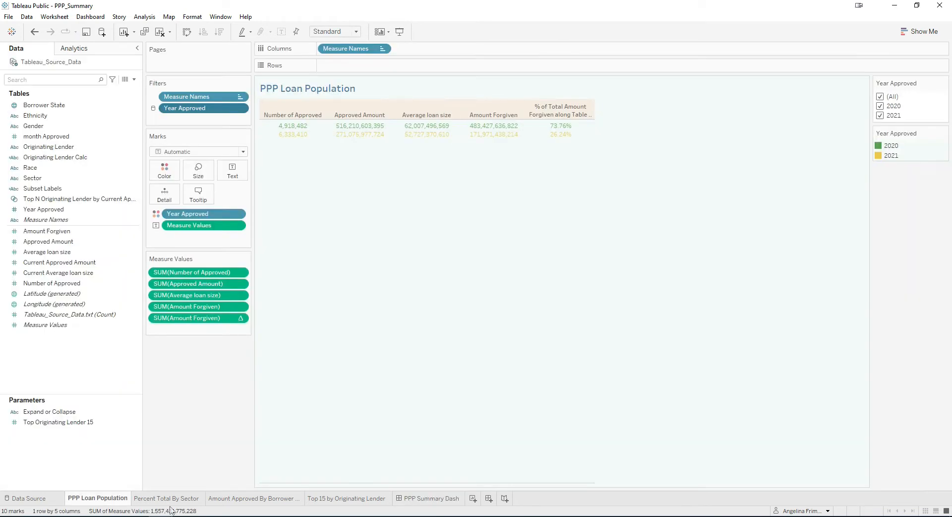
pyautogui.click(173, 498)
pyautogui.click(254, 499)
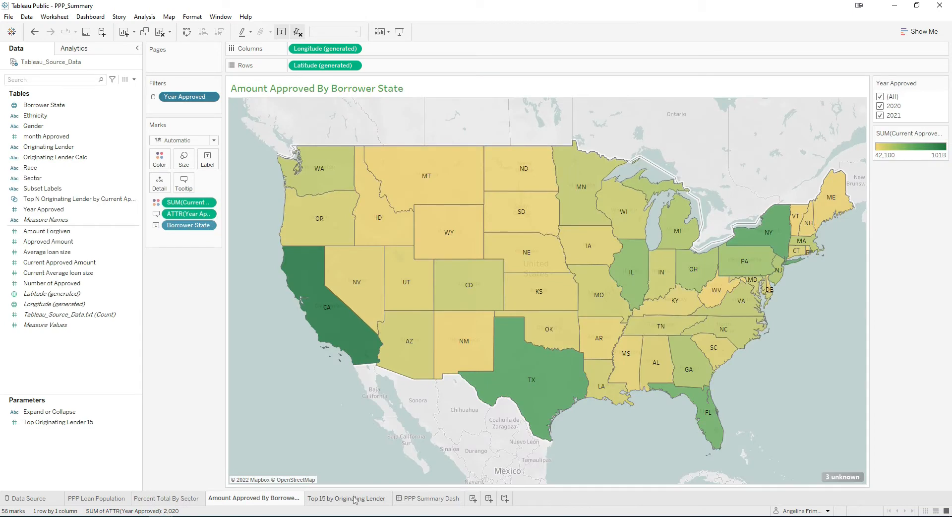
pyautogui.click(355, 498)
pyautogui.click(419, 498)
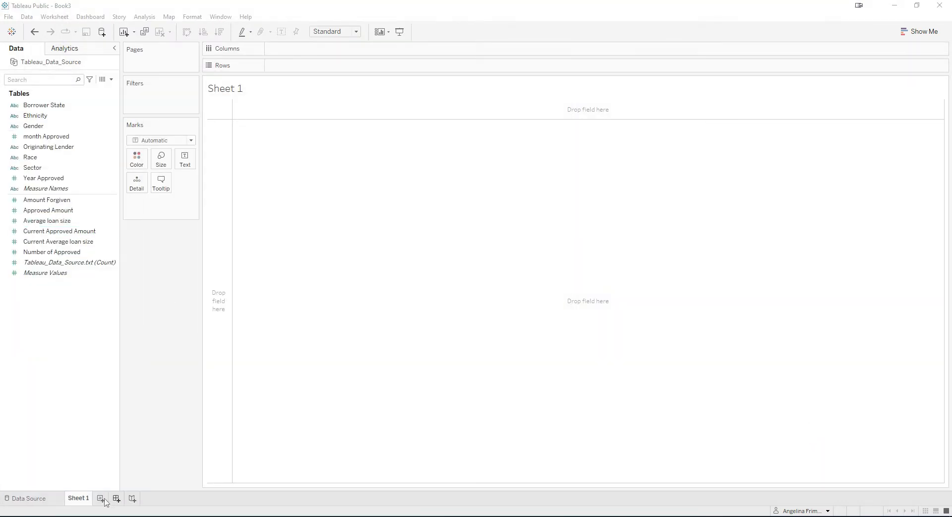
# - Rename Sheet 1 in the Book3 workbook as PPP Loan Population
pyautogui.rightClick(69, 500)
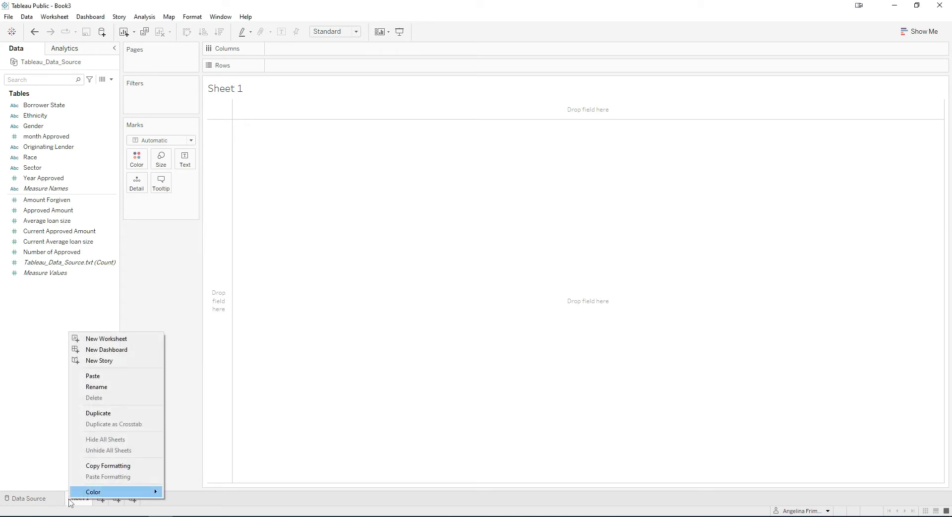
pyautogui.click(103, 387)
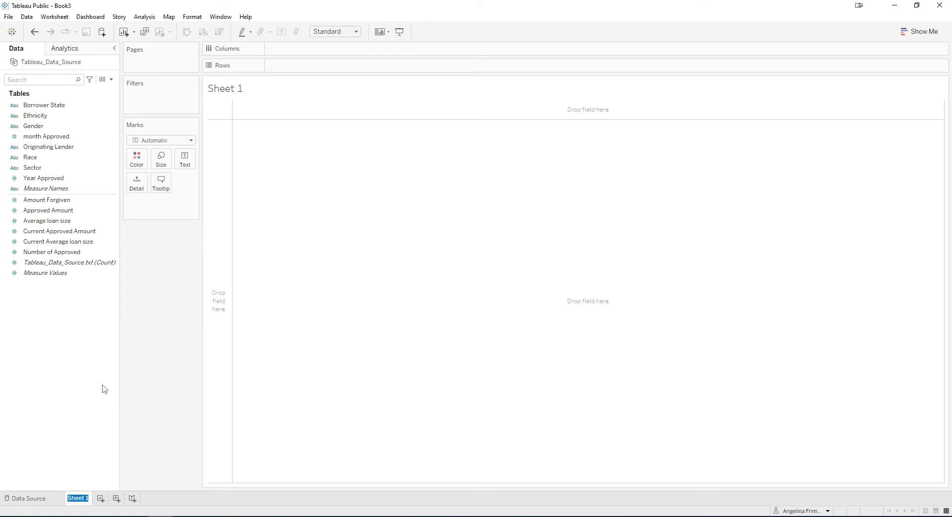
pyautogui.write('PPP Loan Pop')
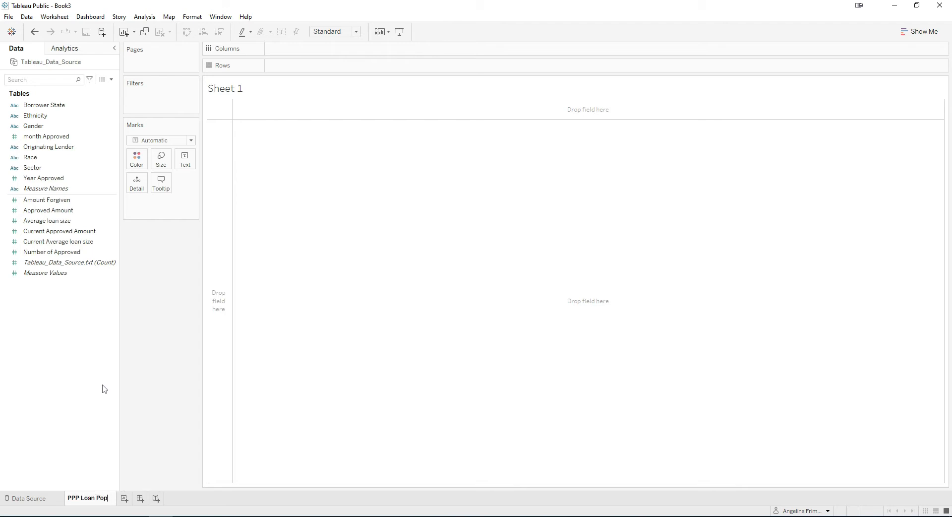
pyautogui.write('ulation')
pyautogui.press('Return')
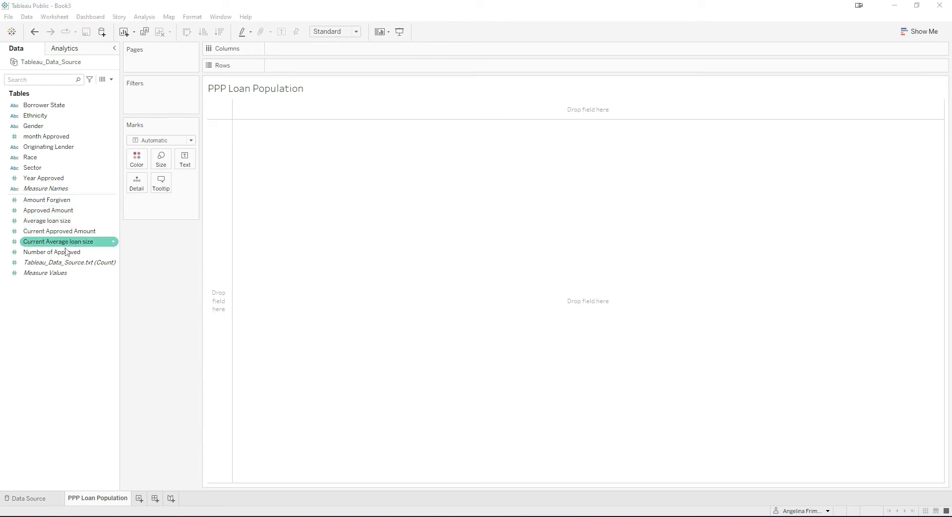
# - Add Number of Approved, Approved Amount, Average loan size and Amount Forgiven, in that order, to the worksheet's rows
pyautogui.moveTo(67, 251); pyautogui.dragTo(318, 65)
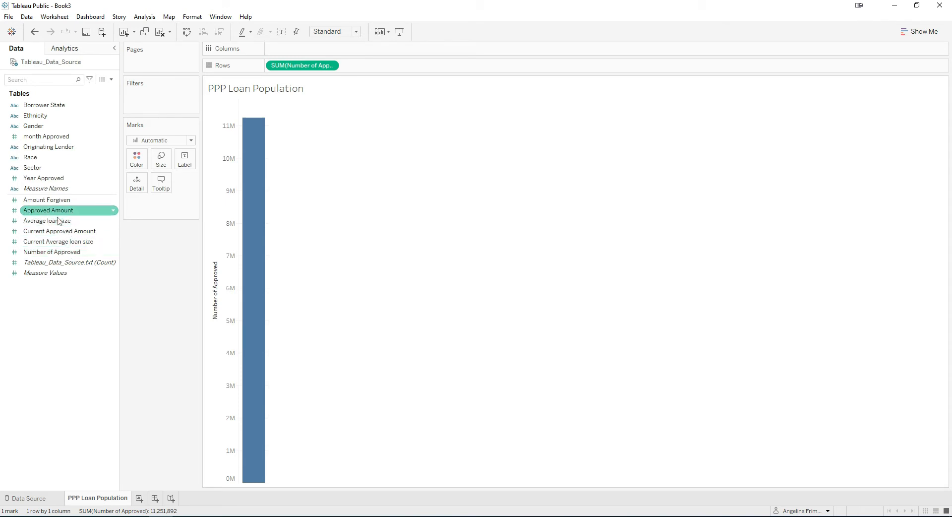
pyautogui.moveTo(57, 212); pyautogui.dragTo(378, 67)
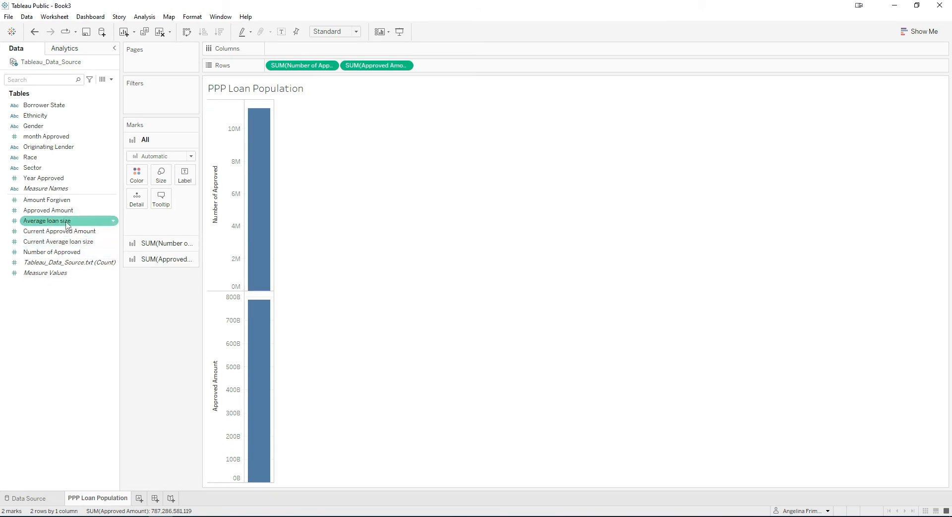
pyautogui.moveTo(66, 224); pyautogui.dragTo(467, 70)
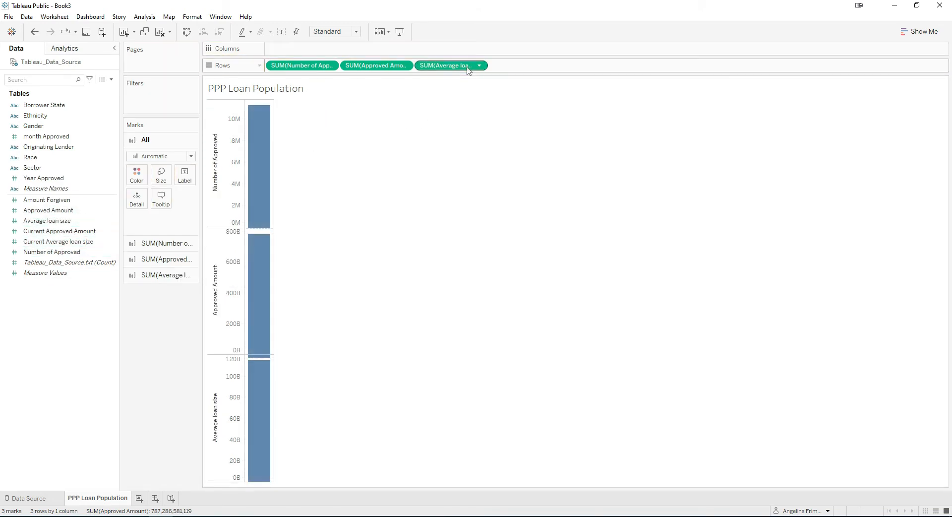
pyautogui.moveTo(57, 201); pyautogui.dragTo(540, 74)
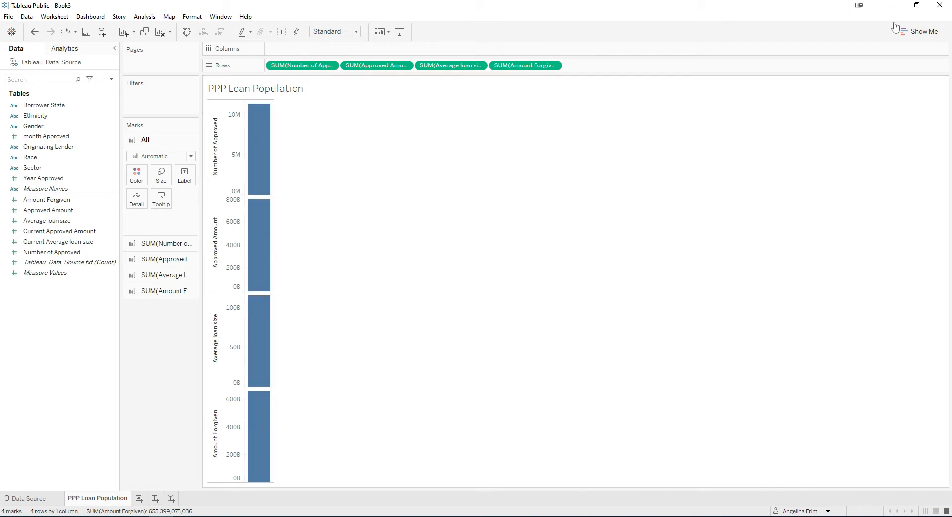
# - Convert the PPP Loan Population view to a text table and move Measure Names from rows to columns
pyautogui.click(922, 32)
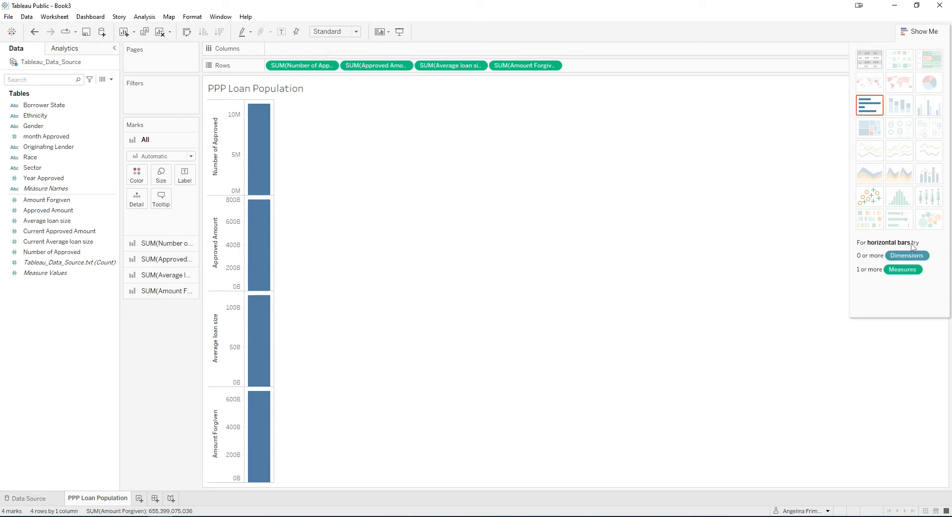
pyautogui.click(871, 60)
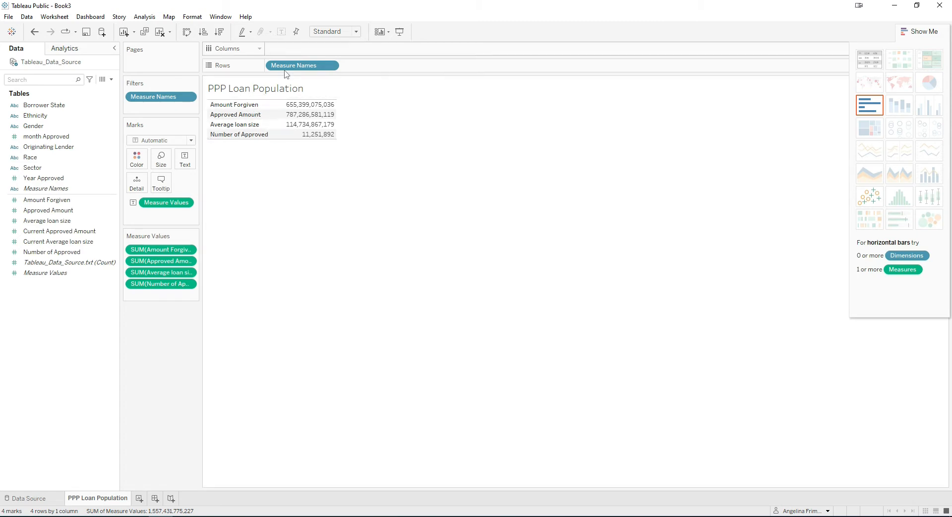
pyautogui.moveTo(305, 69); pyautogui.dragTo(306, 55)
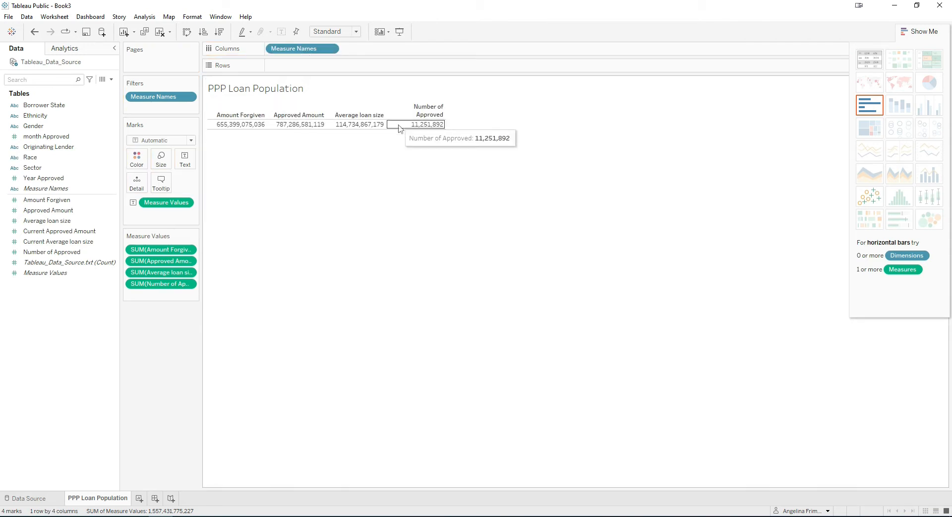
# - Widen the table columns to fit the Number of Approved heading on one line, and widen the shelf cards to show full measure names
pyautogui.moveTo(445, 124)
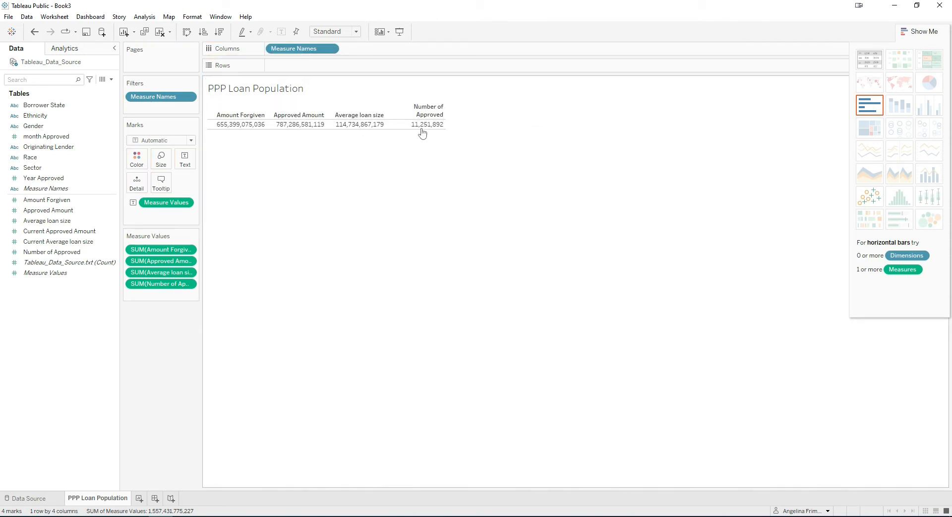
pyautogui.moveTo(387, 127)
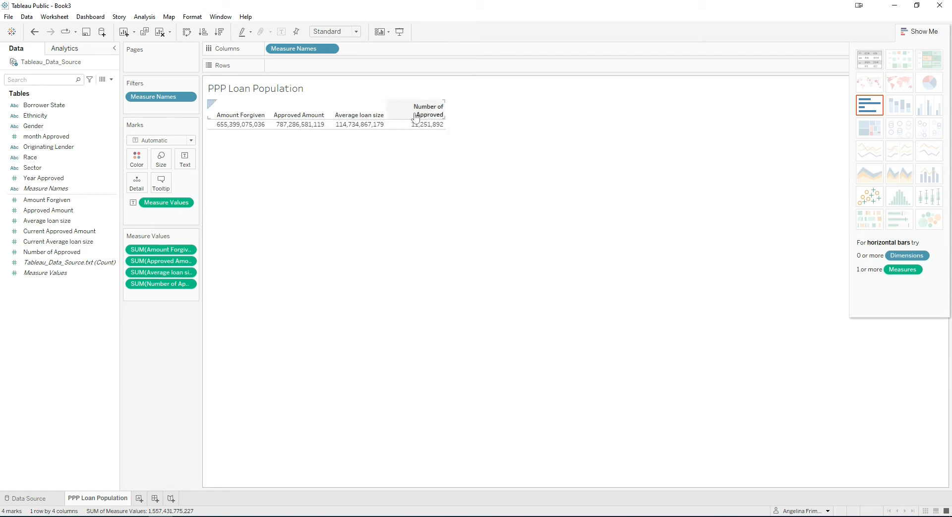
pyautogui.moveTo(445, 114); pyautogui.dragTo(452, 113)
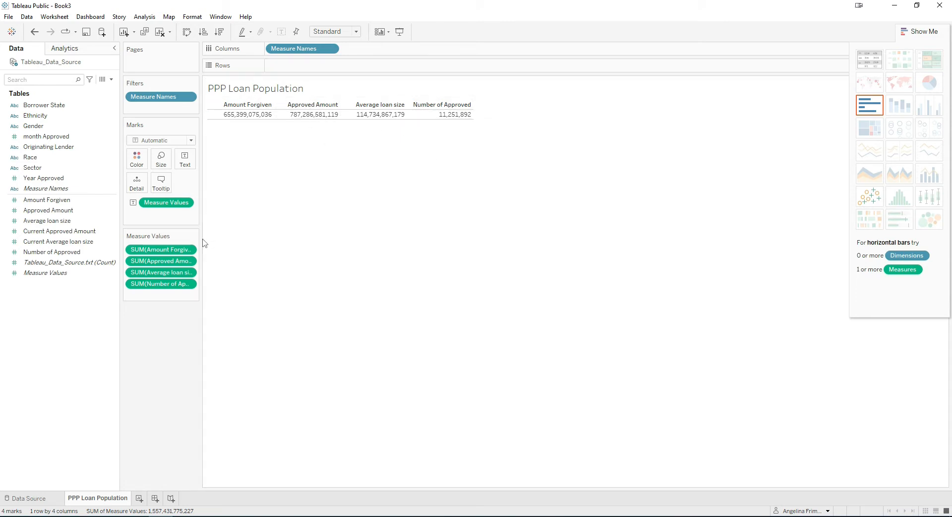
pyautogui.moveTo(204, 242); pyautogui.dragTo(228, 241)
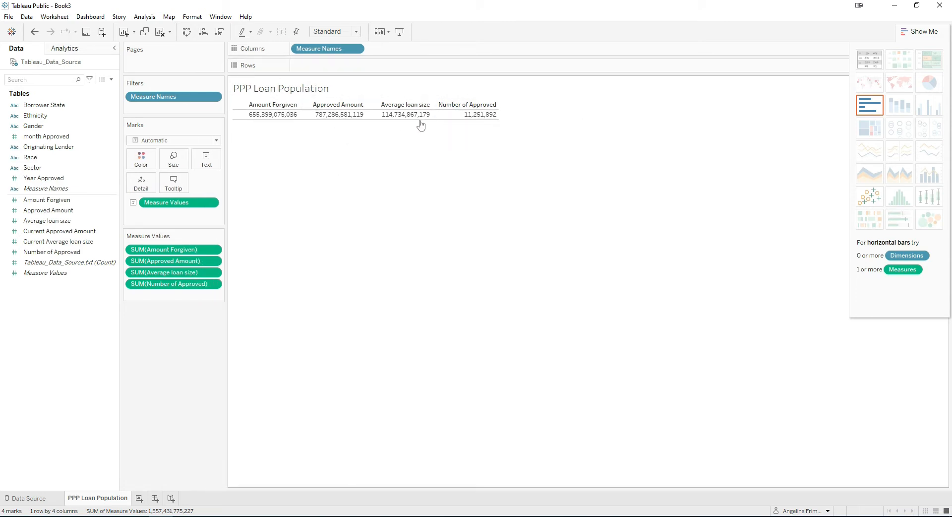
# - Reorder the measure values to Number of Approved, Approved Amount, Average loan size and Amount Forgiven
pyautogui.moveTo(471, 117)
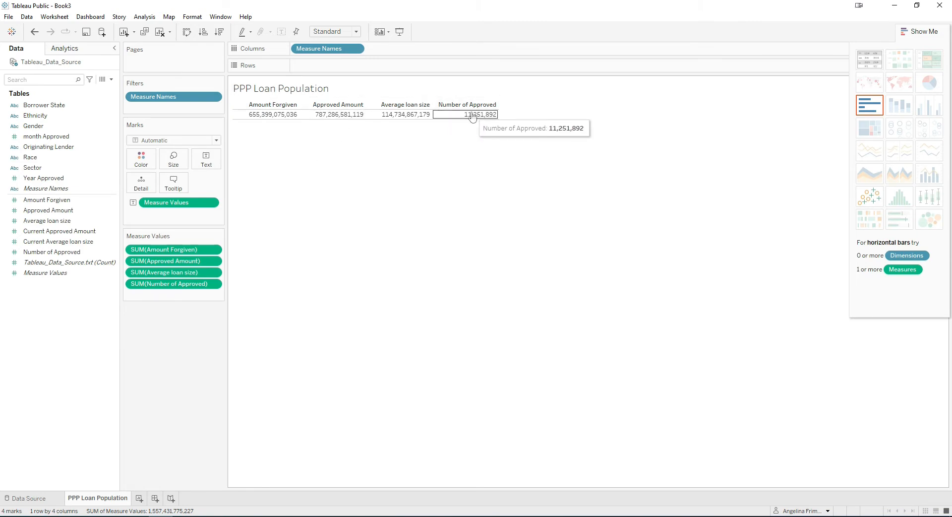
pyautogui.moveTo(267, 119)
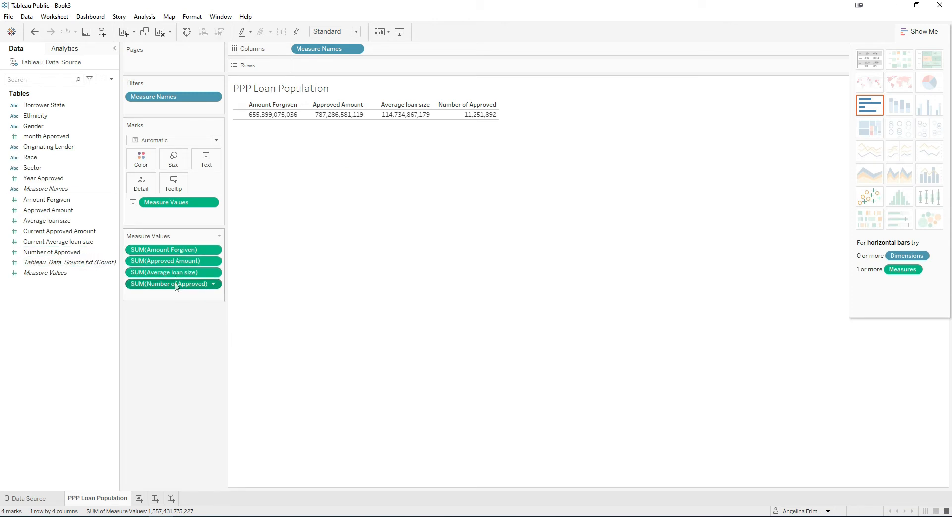
pyautogui.moveTo(206, 285)
pyautogui.mouseDown()
pyautogui.moveTo(176, 248)
pyautogui.moveTo(198, 293)
pyautogui.mouseUp()
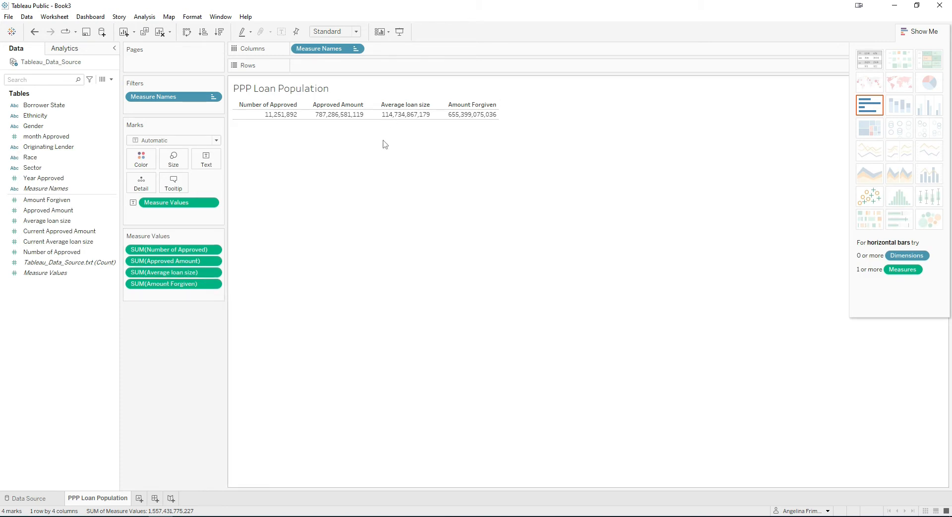
pyautogui.moveTo(403, 120)
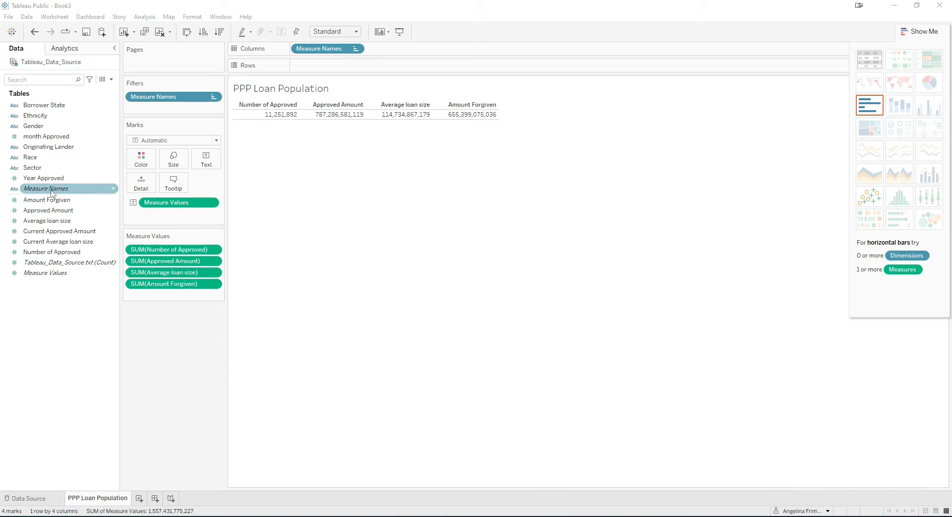
# - Convert the Year Approved field to discrete
pyautogui.moveTo(58, 178)
pyautogui.mouseDown()
pyautogui.moveTo(145, 121)
pyautogui.moveTo(50, 178)
pyautogui.mouseUp()
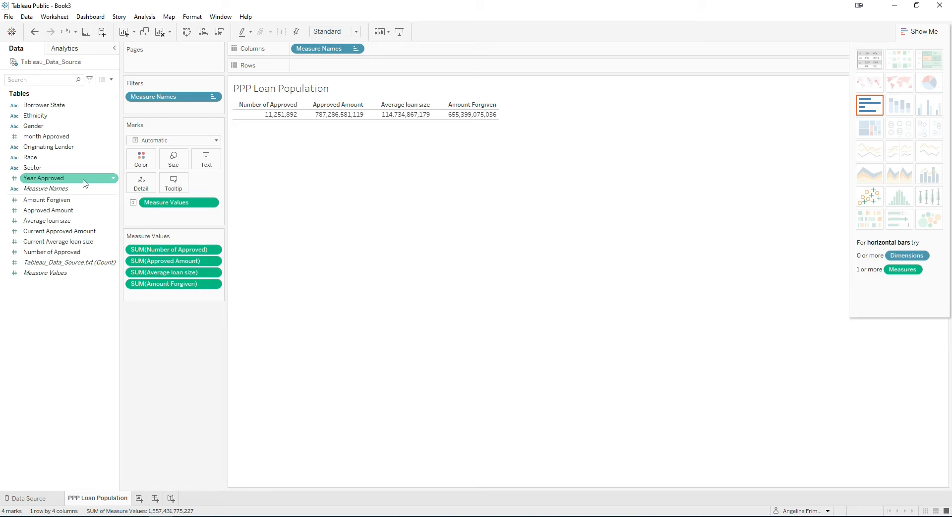
pyautogui.click(115, 180)
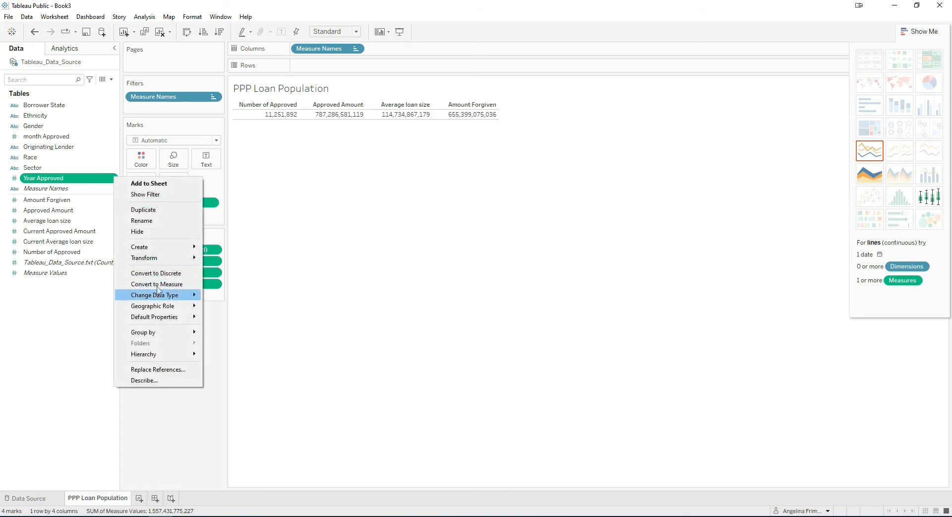
pyautogui.click(168, 276)
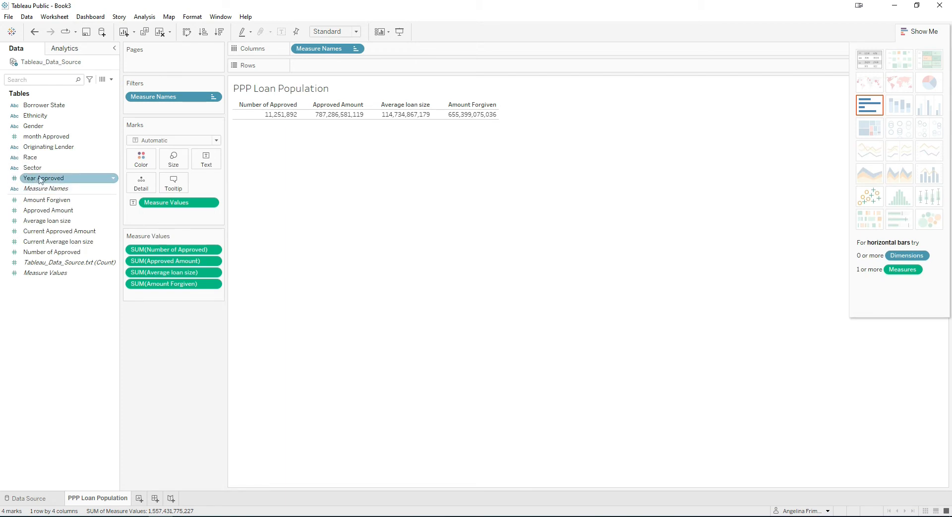
# - Add a Year Approved filter with 2020 and 2021 selected and show its filter control beside the table
pyautogui.moveTo(42, 180); pyautogui.dragTo(147, 109)
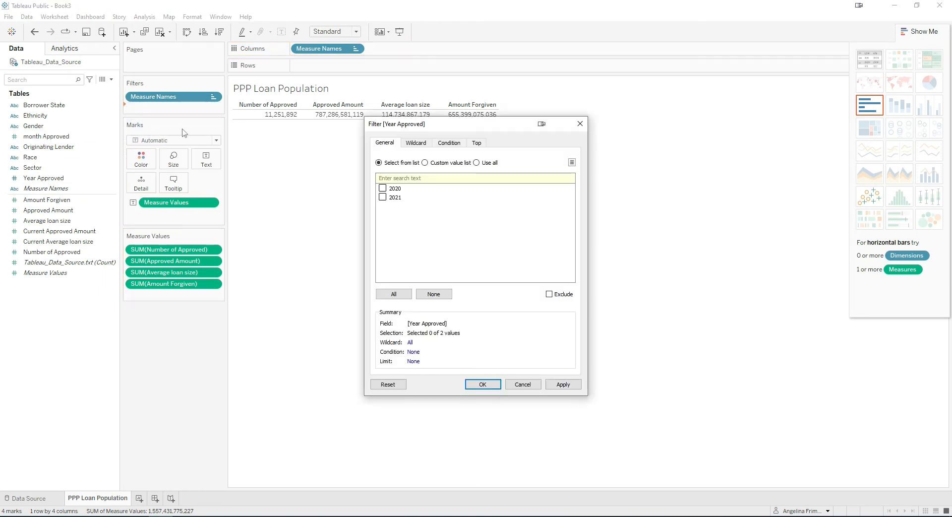
pyautogui.click(382, 188)
pyautogui.click(483, 384)
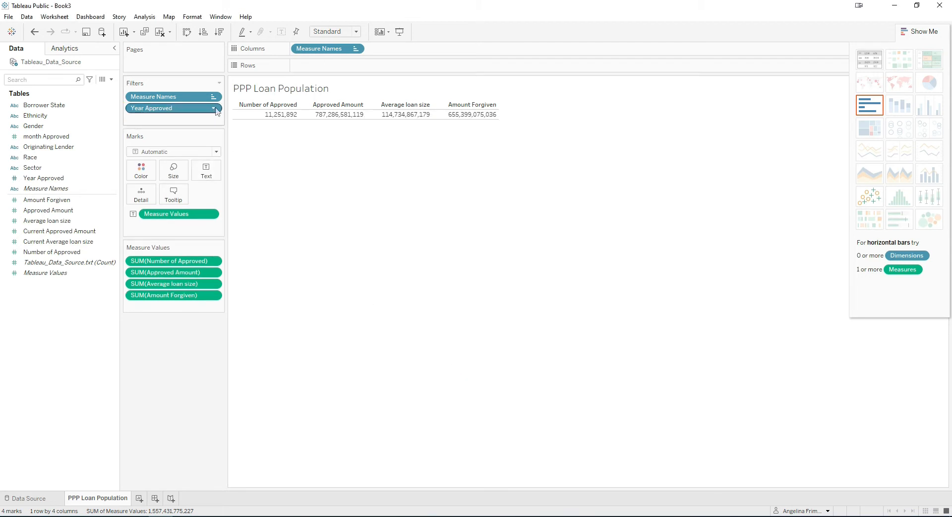
pyautogui.click(917, 31)
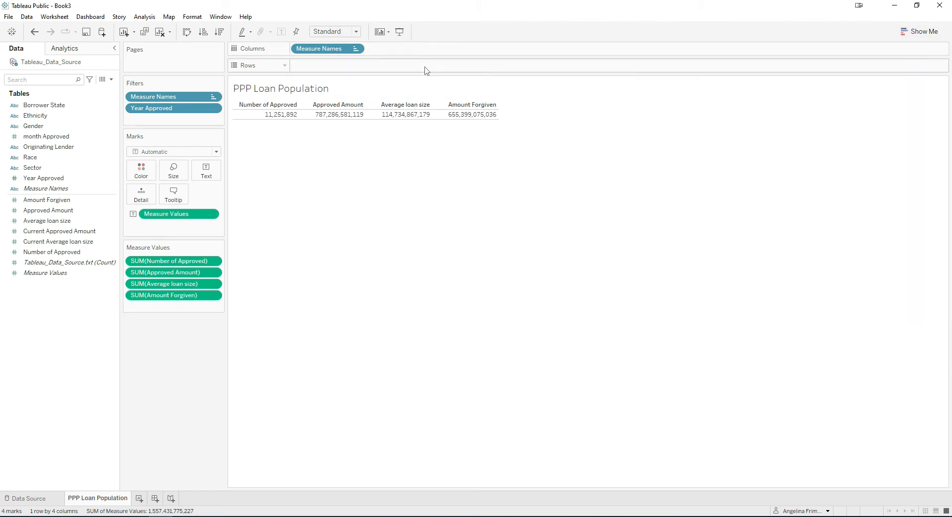
pyautogui.click(213, 109)
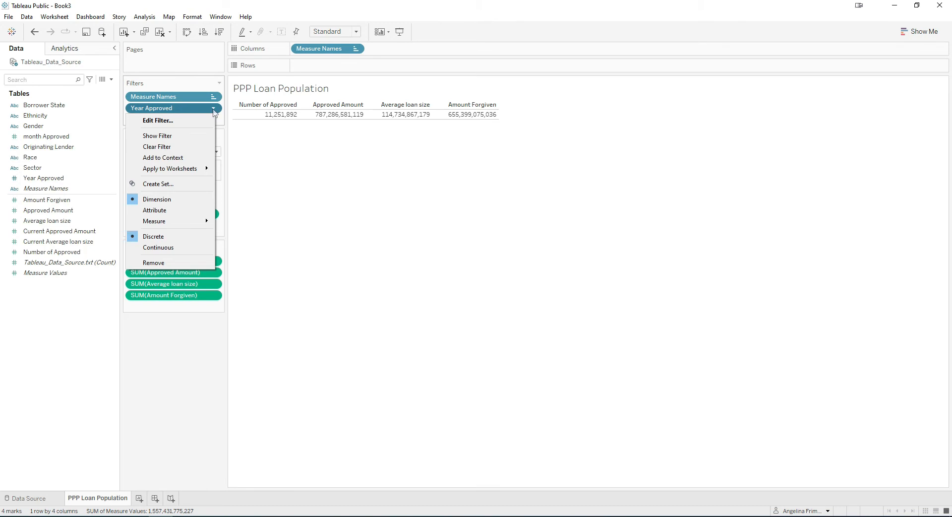
pyautogui.click(161, 138)
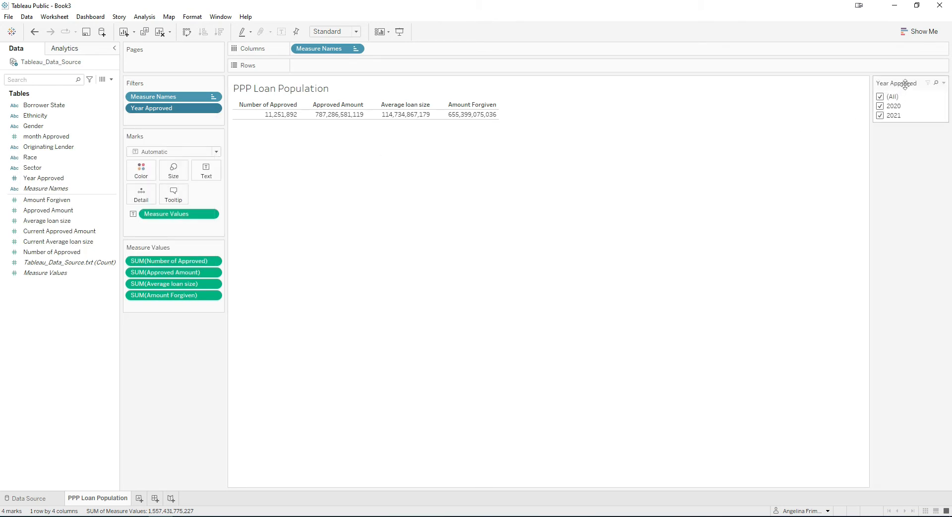
# - Check the table with the Year Approved filter on 2020 only and on 2021 only, and restore all years
pyautogui.click(880, 116)
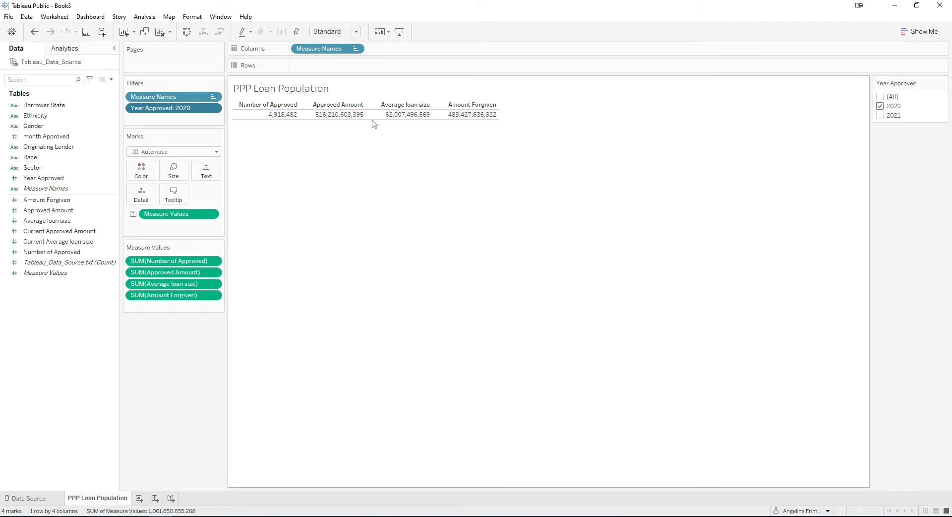
pyautogui.click(880, 106)
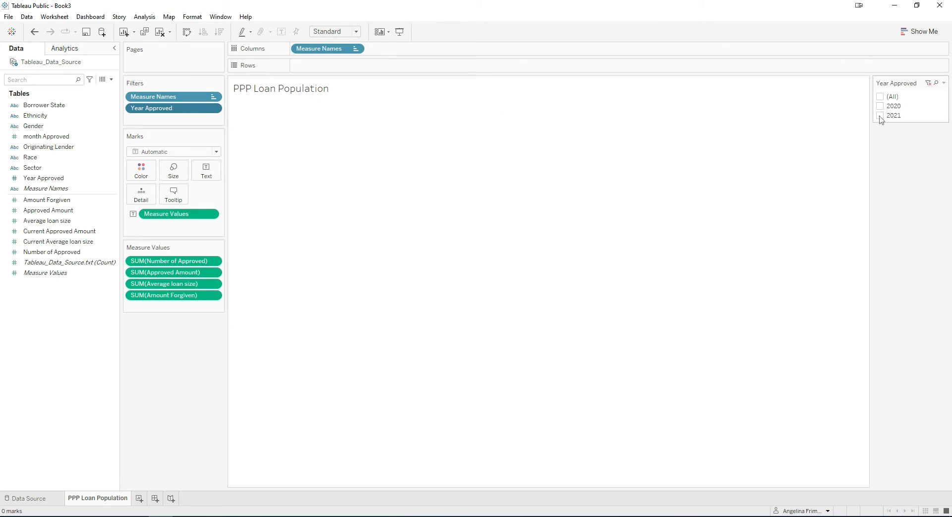
pyautogui.click(880, 116)
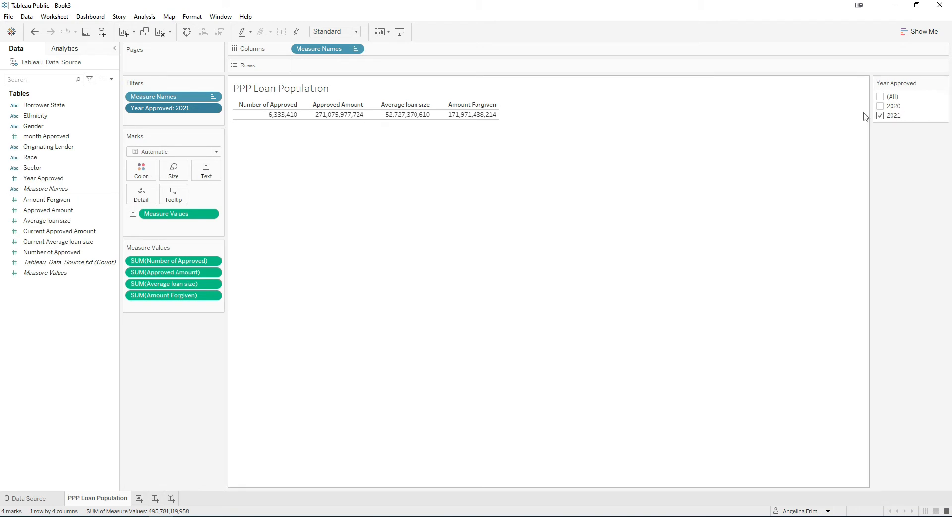
pyautogui.click(880, 116)
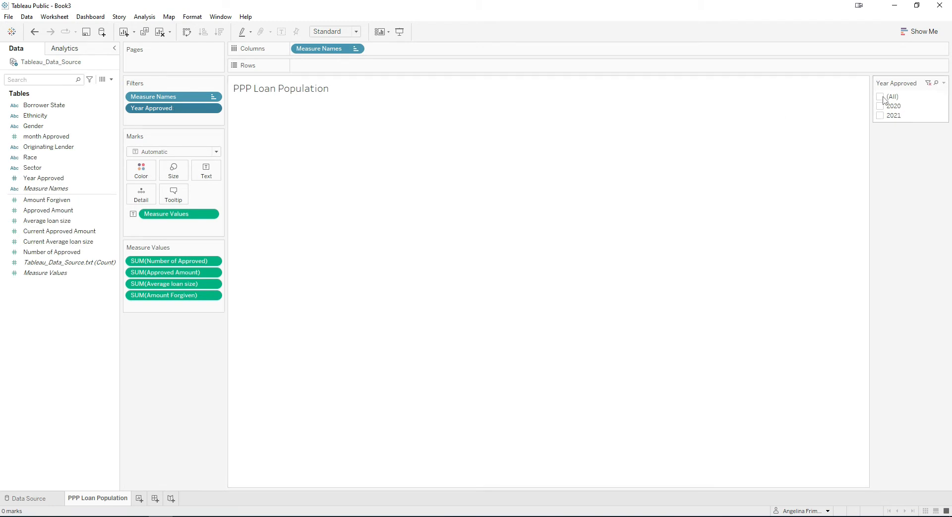
pyautogui.click(881, 97)
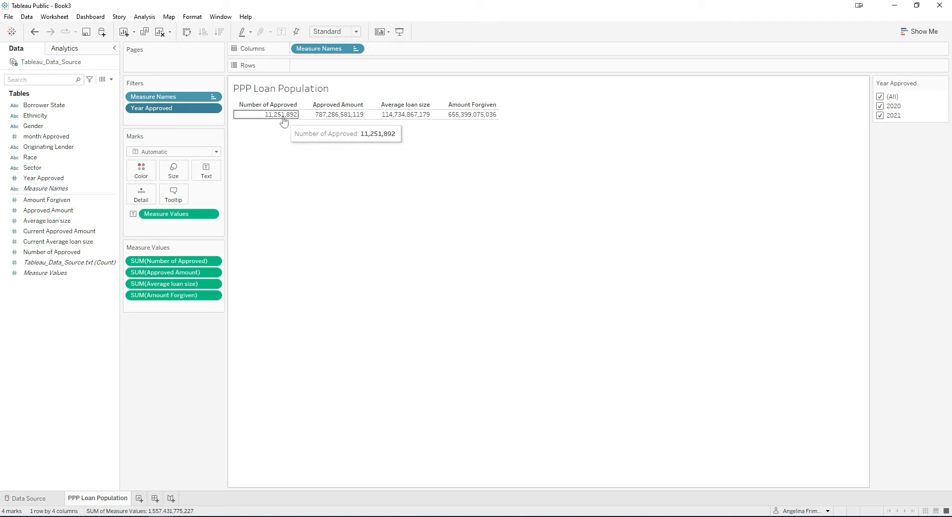
# - Color the table values by Year Approved, keeping the default colors for 2020 and 2021
pyautogui.moveTo(42, 180); pyautogui.dragTo(142, 173)
pyautogui.click(141, 171)
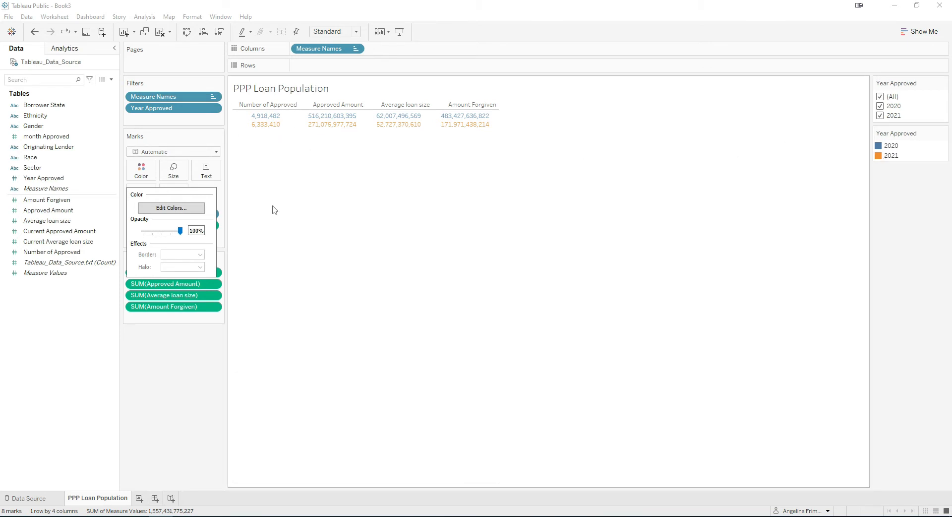
pyautogui.click(299, 178)
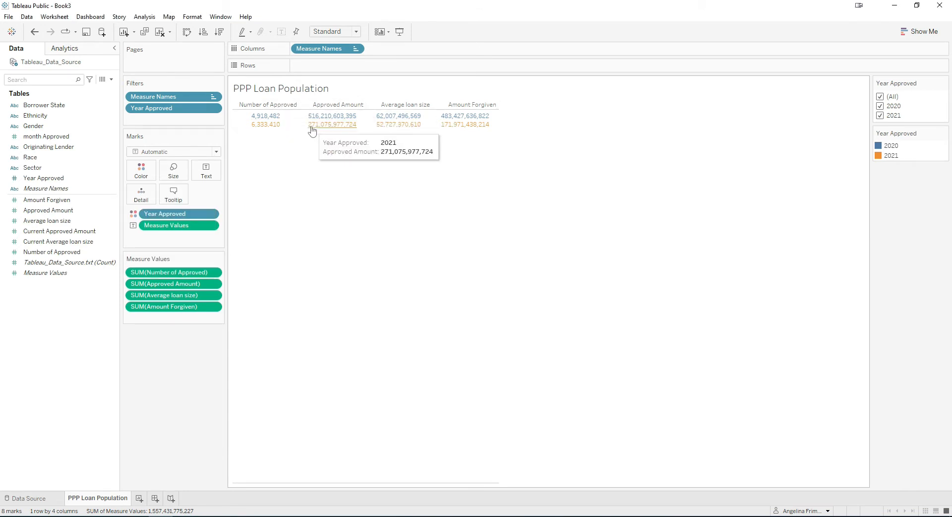
# - Set the default worksheet shading to a pale blue-green
pyautogui.click(192, 18)
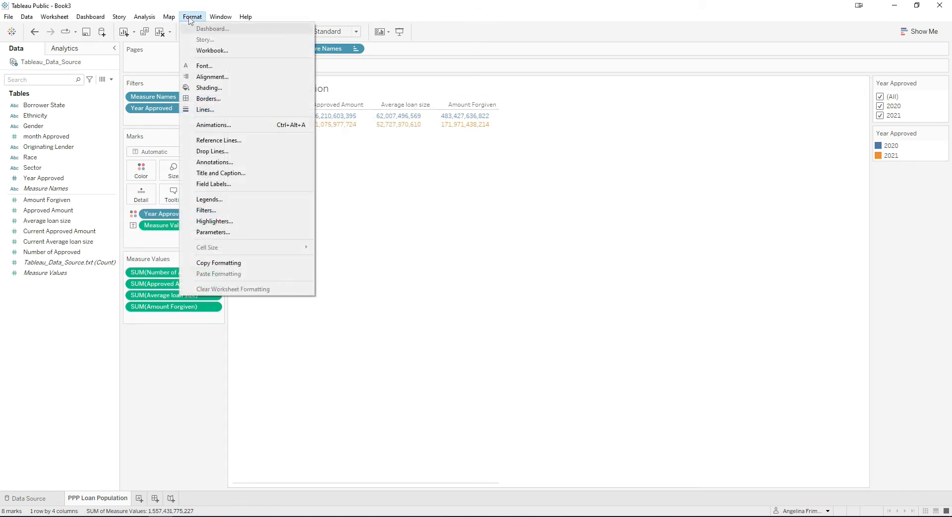
pyautogui.click(208, 87)
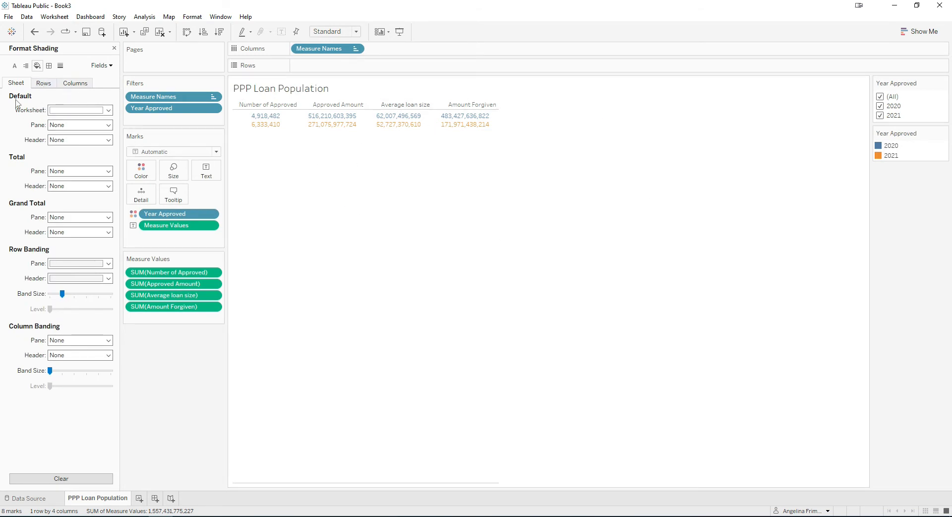
pyautogui.click(108, 111)
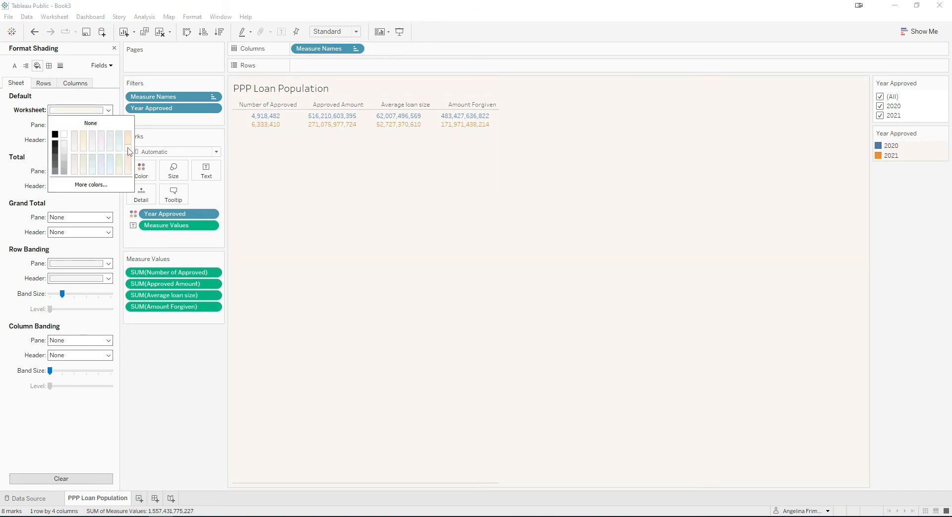
pyautogui.click(119, 149)
pyautogui.click(353, 164)
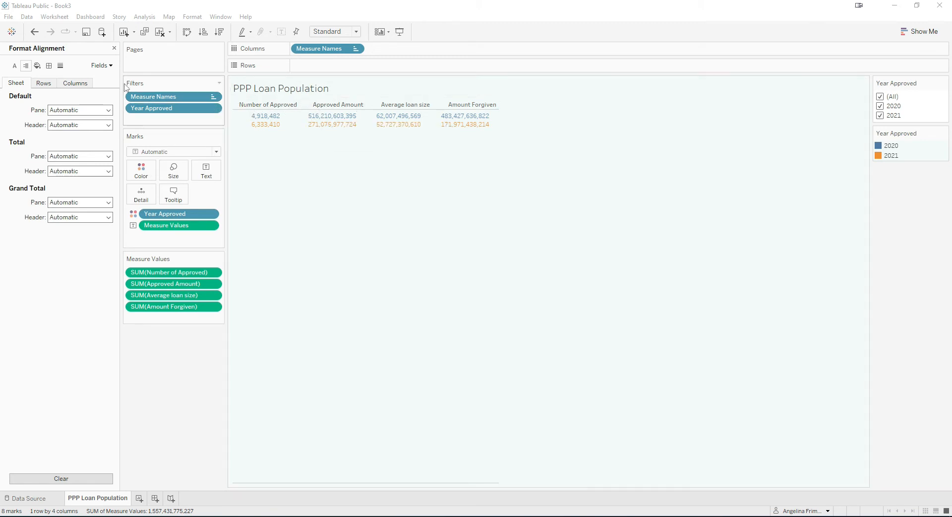
# - Set the sheet's default header font to bold
pyautogui.click(18, 67)
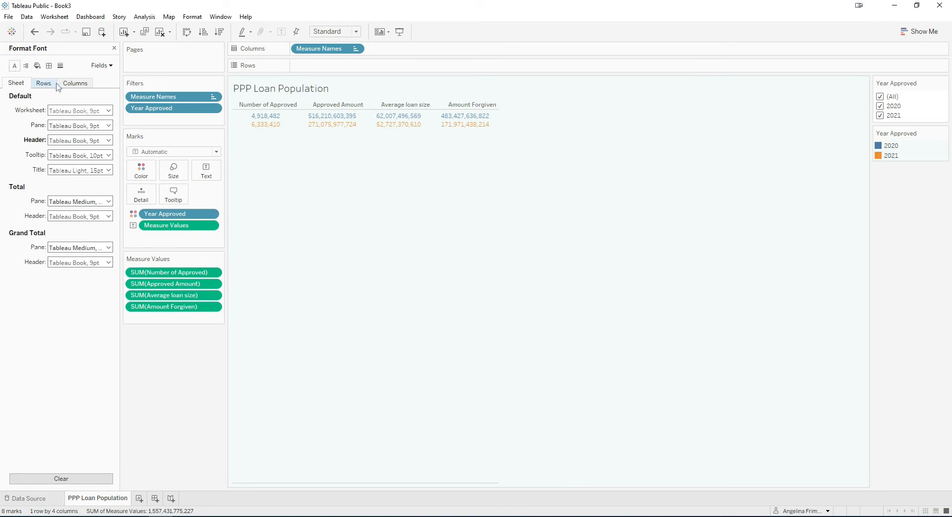
pyautogui.click(109, 140)
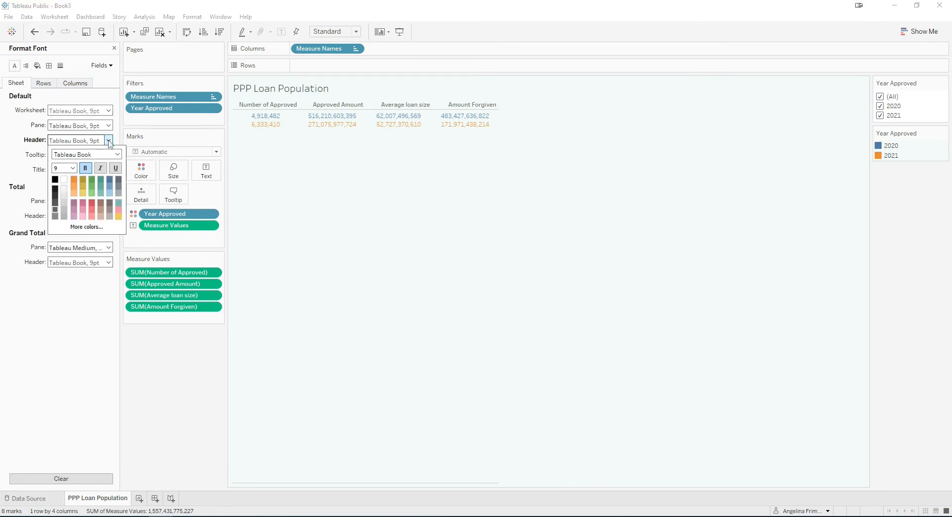
pyautogui.click(86, 169)
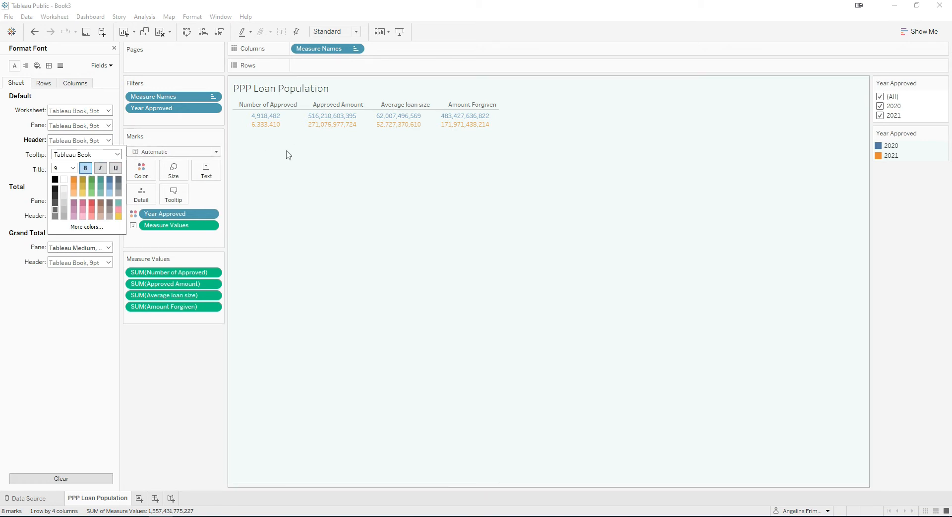
pyautogui.click(270, 158)
# - Set the sheet's default header shading to a pale orange
pyautogui.click(37, 66)
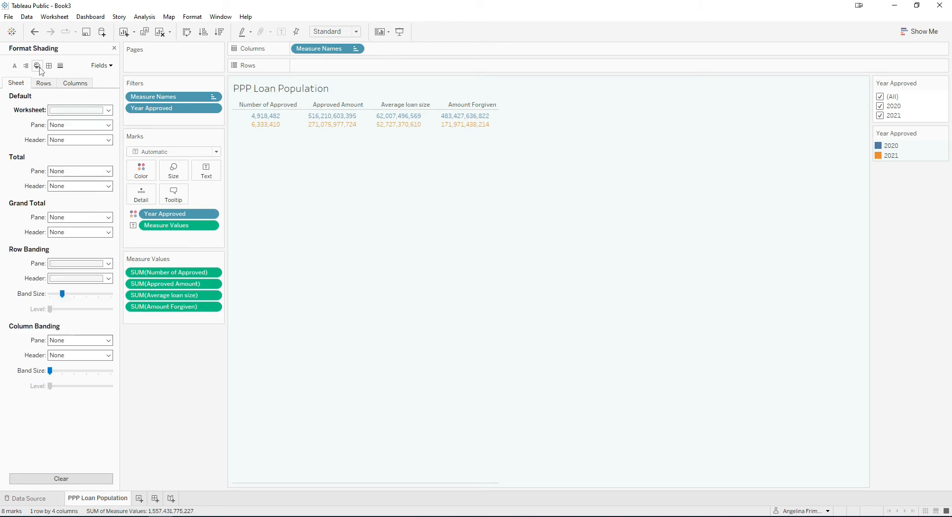
pyautogui.click(109, 140)
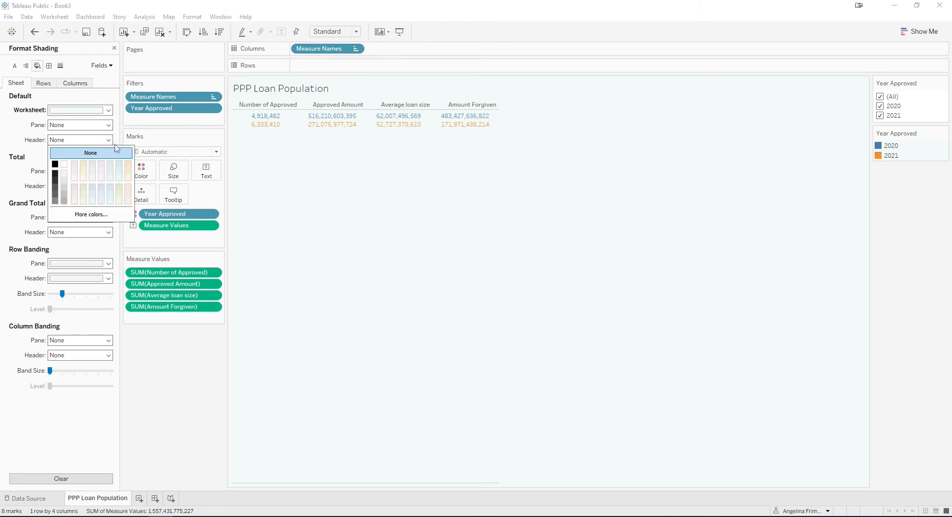
pyautogui.click(128, 179)
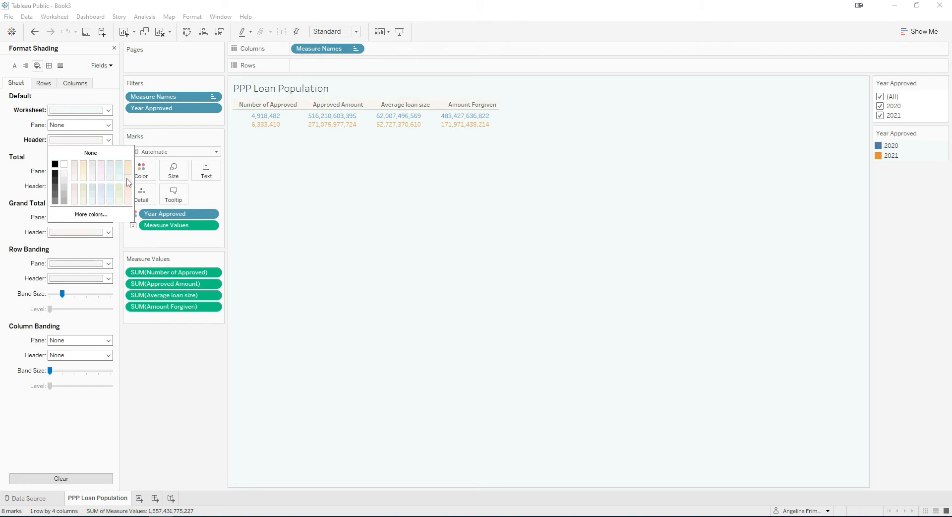
pyautogui.click(129, 175)
pyautogui.click(357, 166)
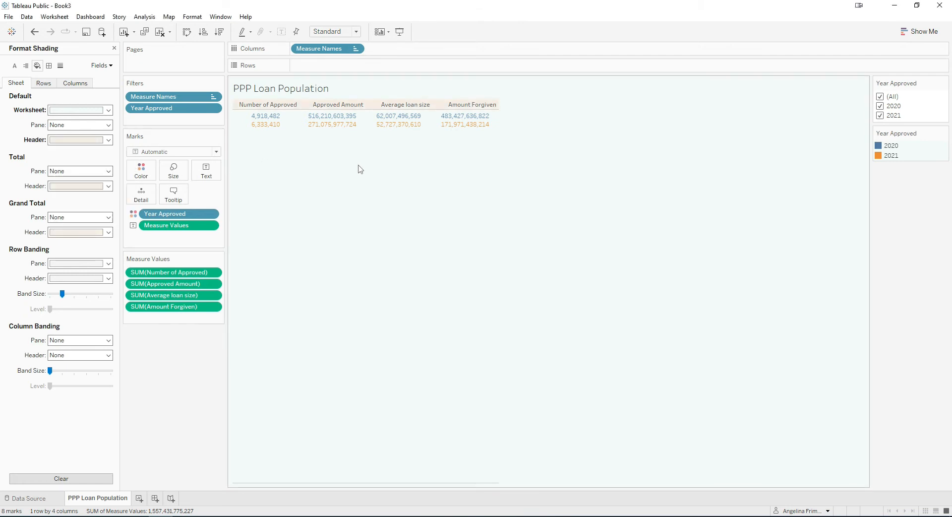
pyautogui.click(114, 48)
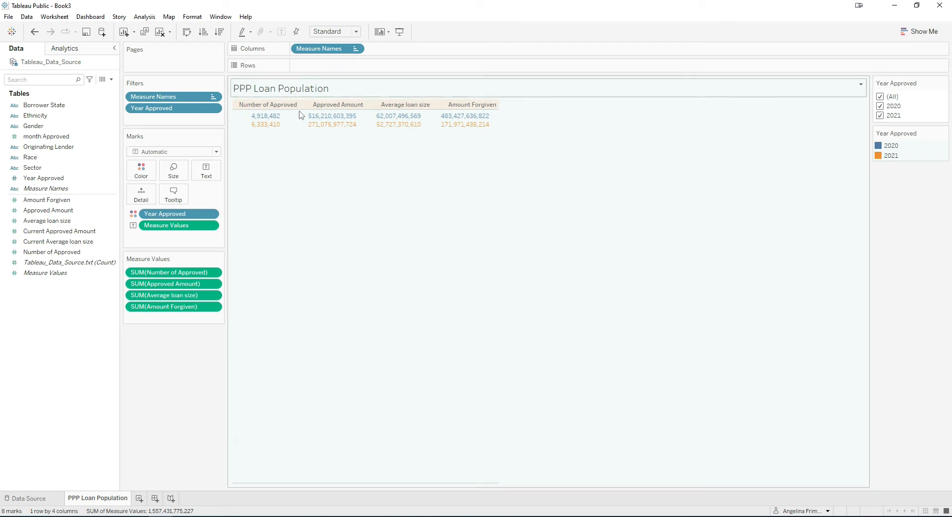
# - Replace the sheet-name placeholder in the worksheet title with the text "PPP Loan Population"
pyautogui.doubleClick(338, 91)
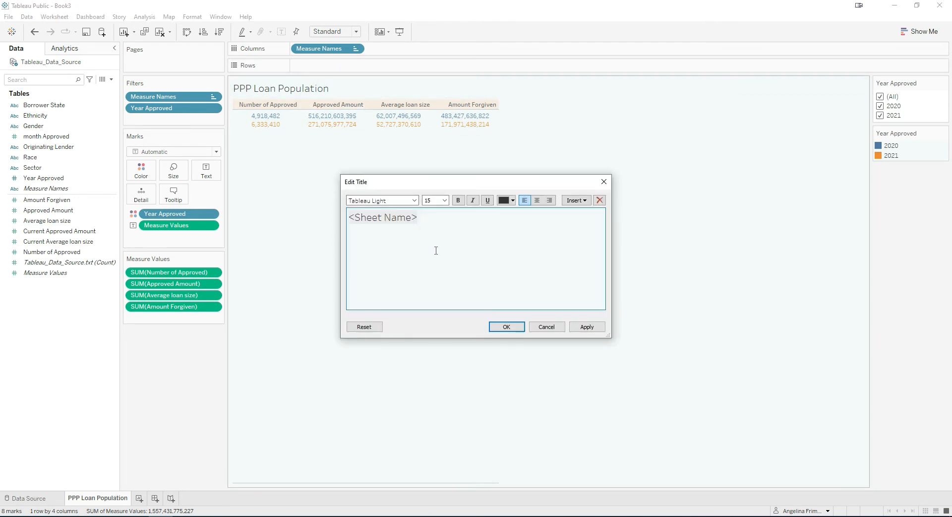
pyautogui.moveTo(425, 218); pyautogui.dragTo(349, 219)
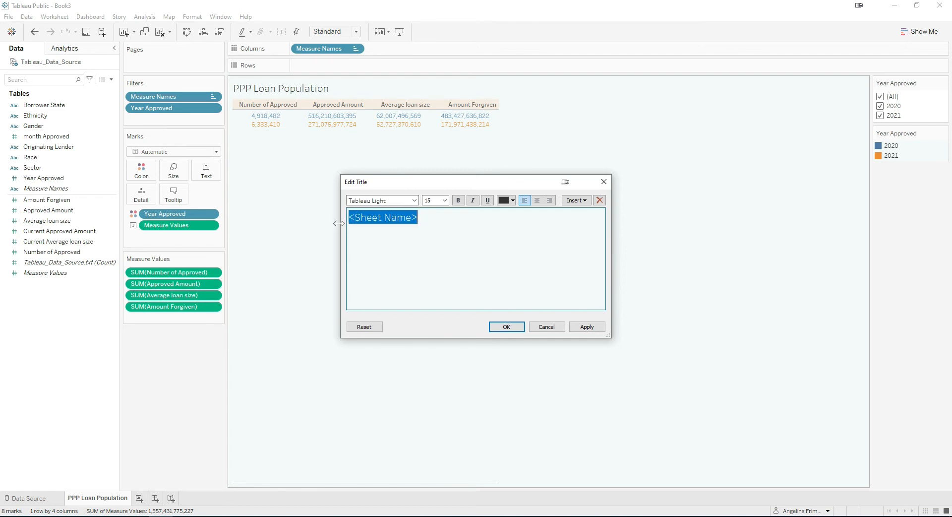
pyautogui.write('PPP Loan Population')
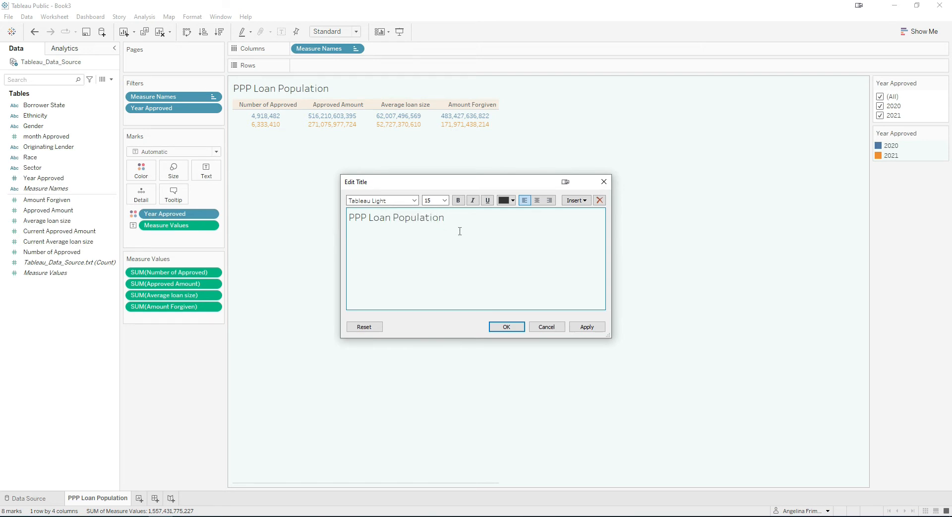
# - Make the PPP Loan Population title text bold and blue, and apply the title changes
pyautogui.hotkey('ctrl', 'a')
pyautogui.click(458, 200)
pyautogui.click(472, 200)
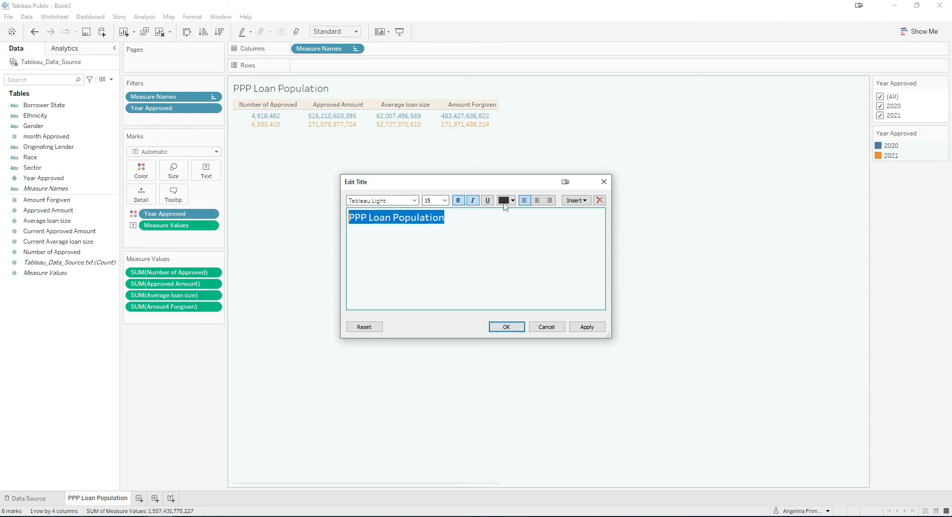
pyautogui.click(513, 201)
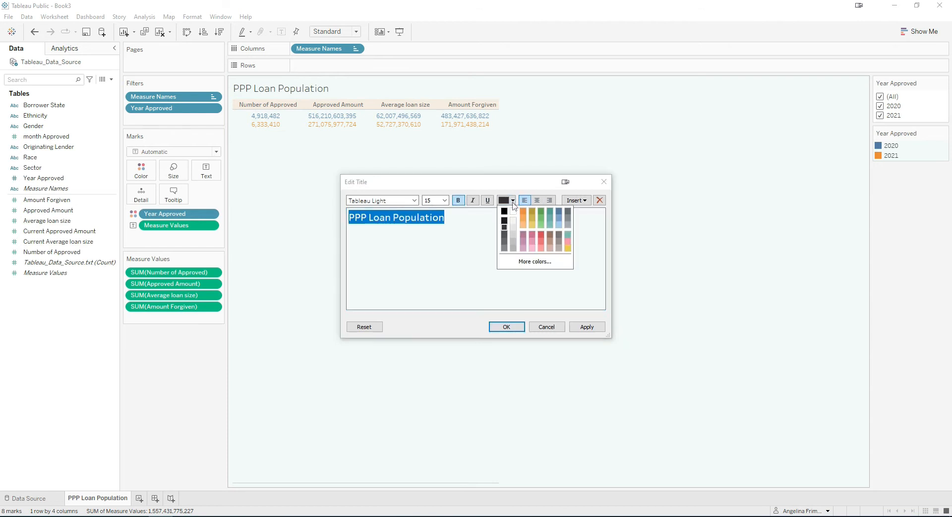
pyautogui.click(559, 211)
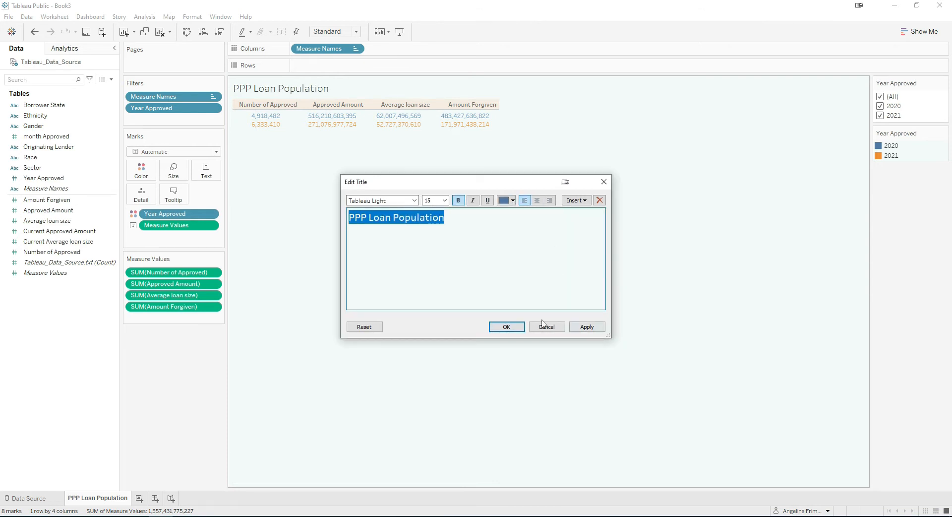
pyautogui.click(584, 327)
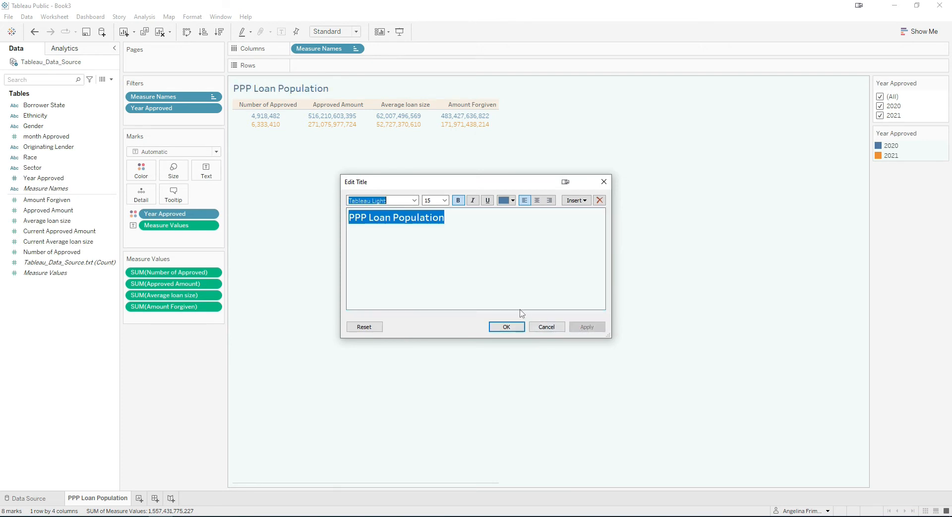
pyautogui.click(512, 327)
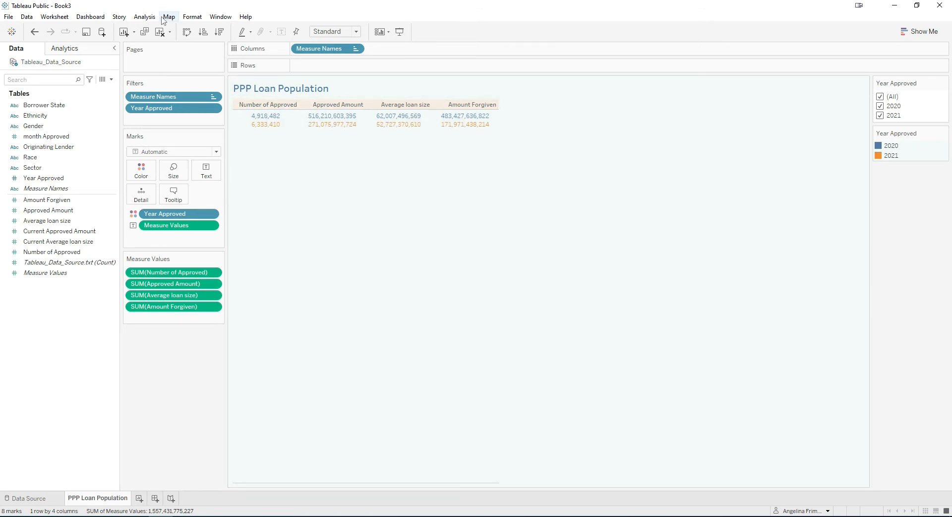
# - Set the sheet's default header alignment to horizontally centered
pyautogui.click(200, 20)
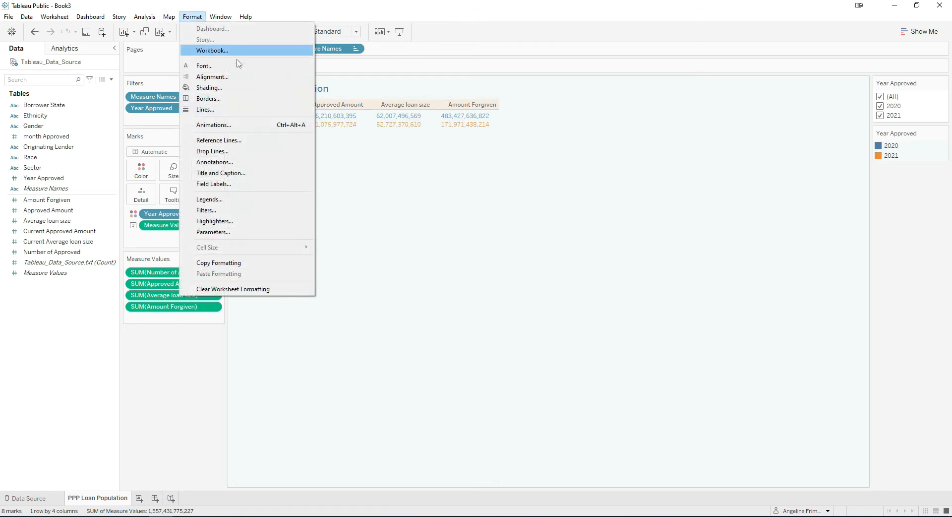
pyautogui.click(214, 87)
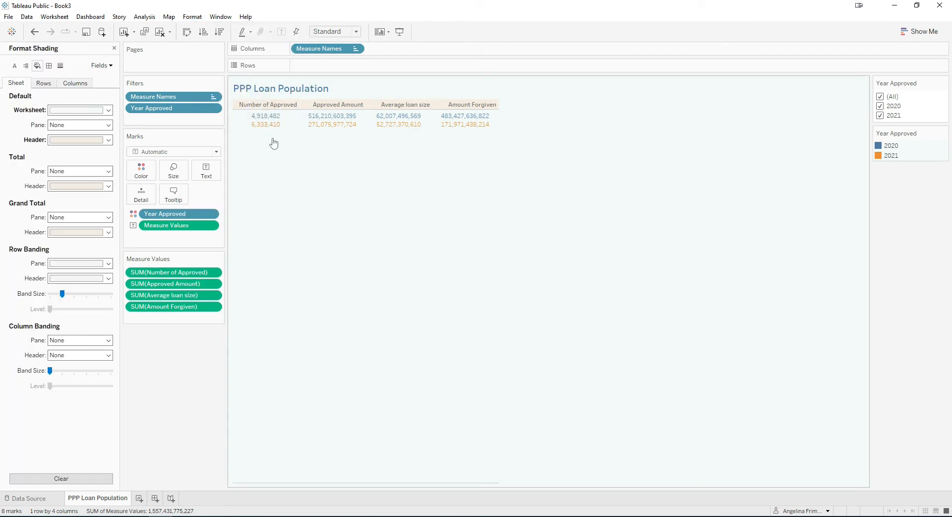
pyautogui.click(14, 66)
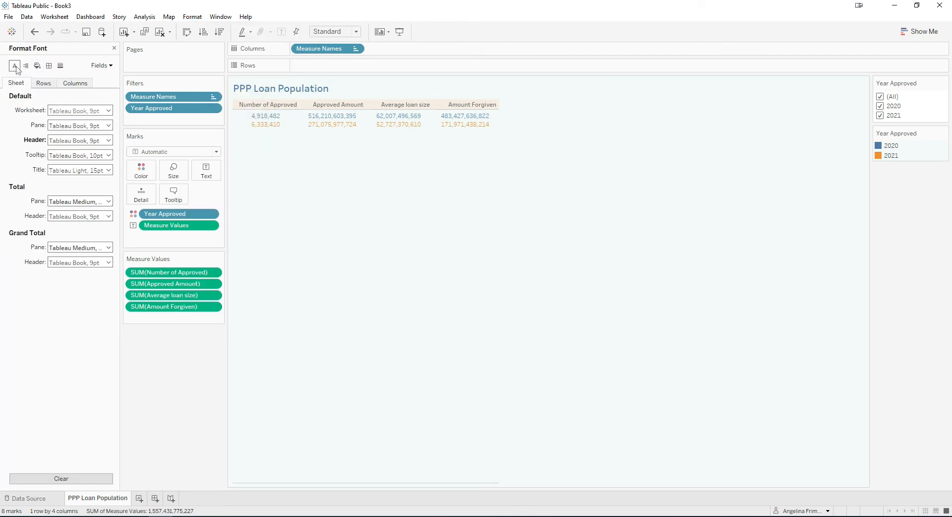
pyautogui.click(108, 141)
pyautogui.click(109, 141)
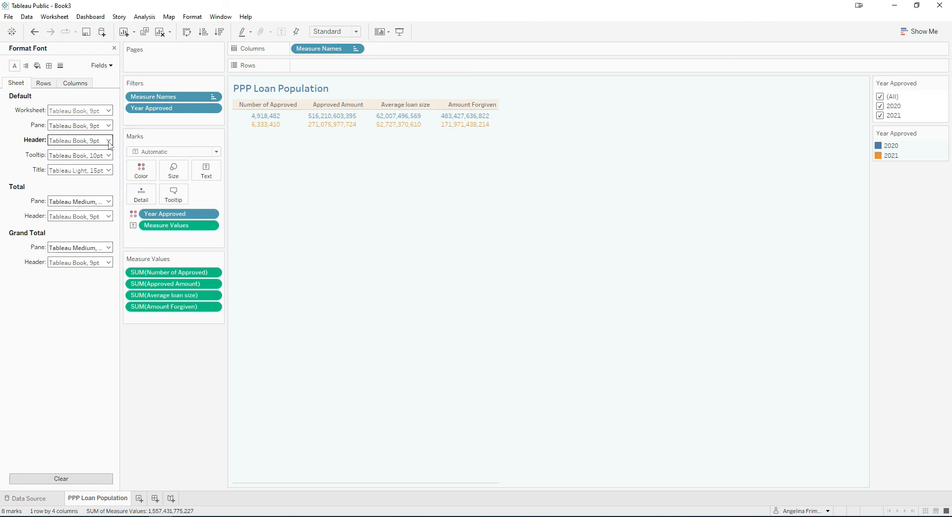
pyautogui.click(25, 66)
pyautogui.click(108, 126)
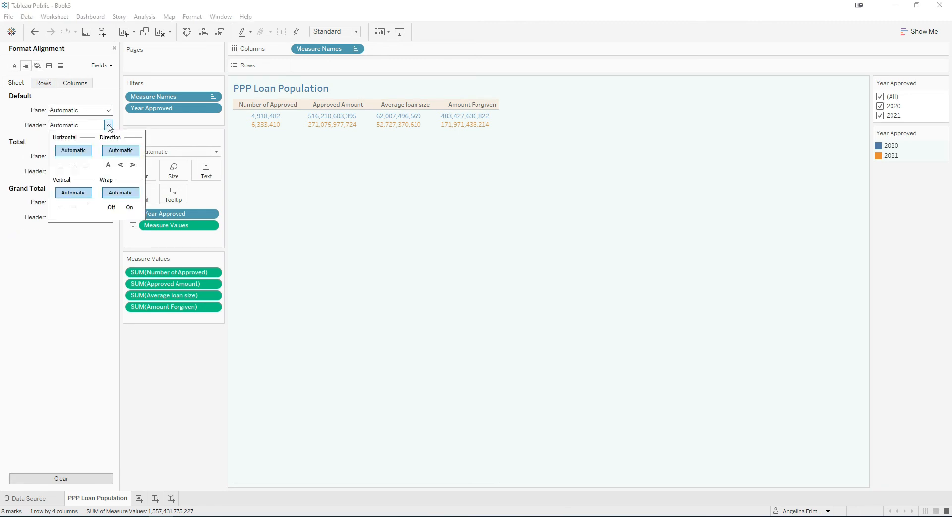
pyautogui.click(74, 164)
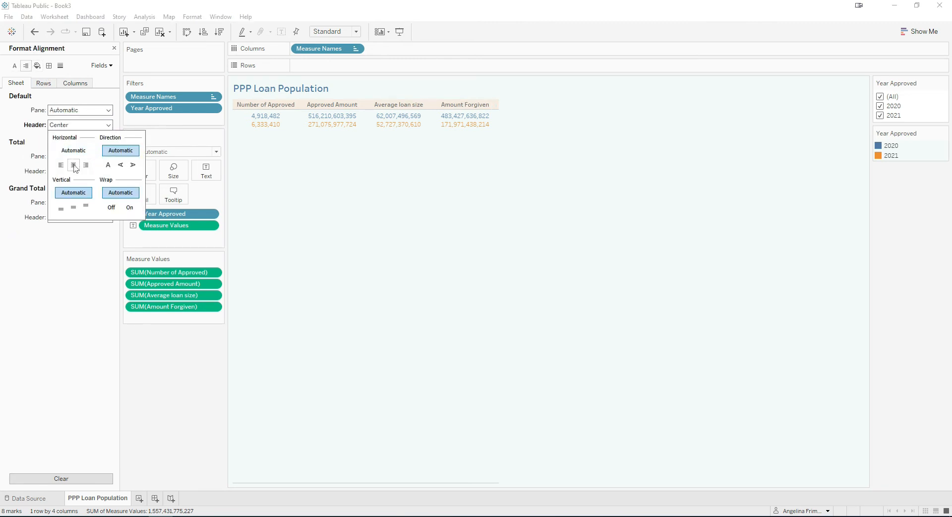
pyautogui.click(313, 174)
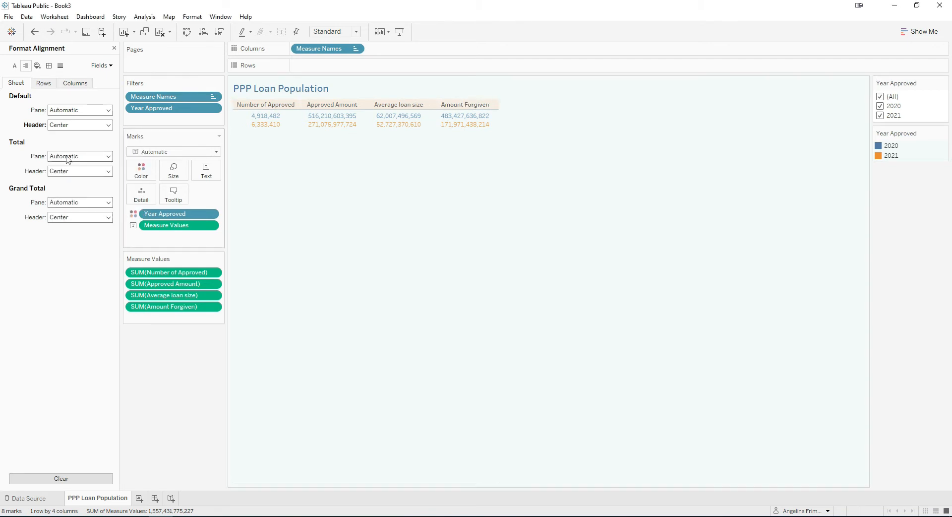
pyautogui.click(114, 48)
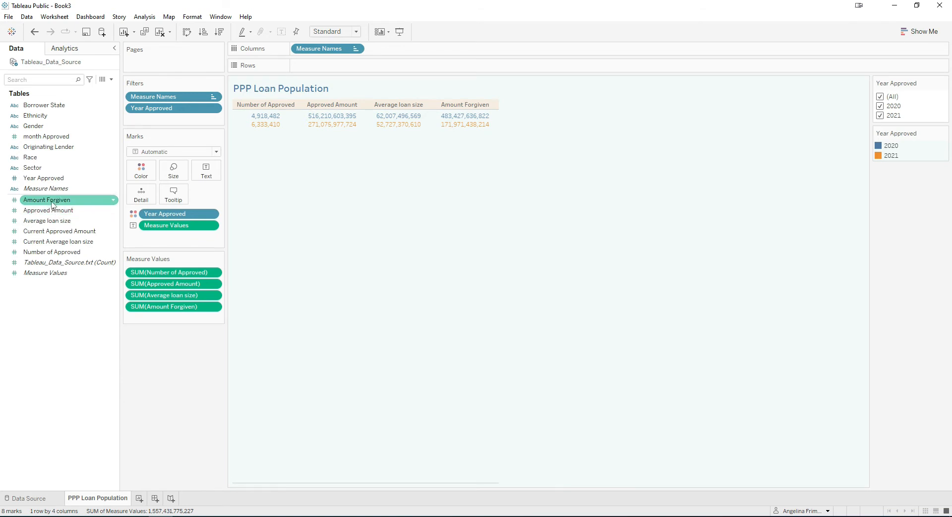
# - Apply the Percent of Total quick table calculation to the Amount Forgiven measure in the table
pyautogui.click(214, 307)
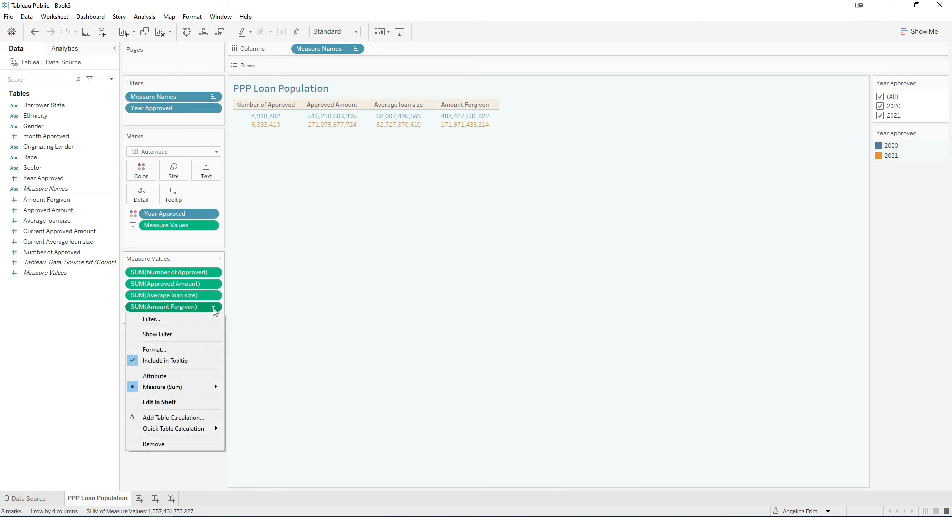
pyautogui.moveTo(201, 430)
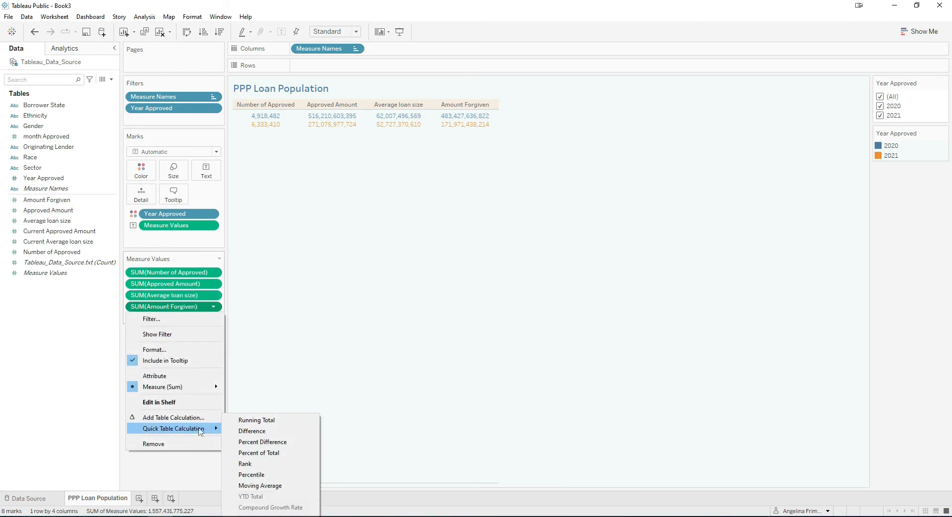
pyautogui.click(276, 453)
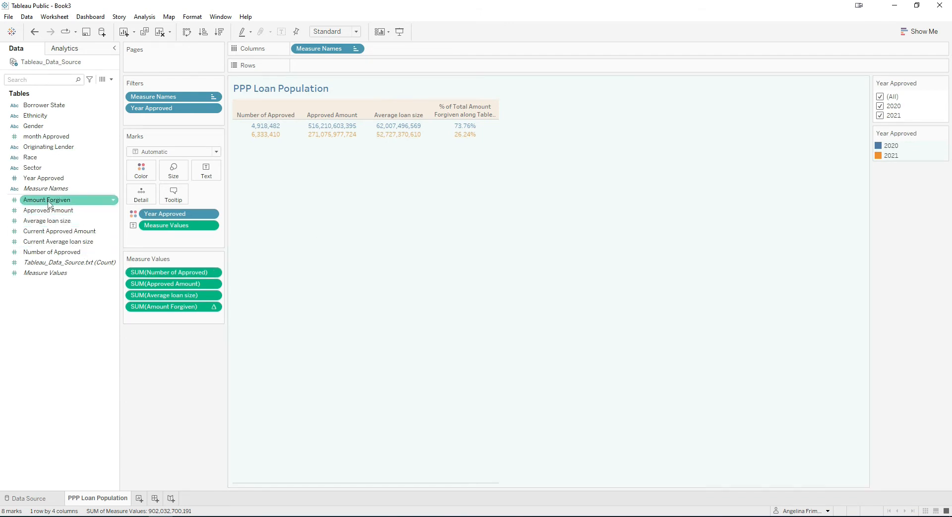
# - Add plain Amount Forgiven to the measure values after Average loan size, and narrow the table columns slightly
pyautogui.moveTo(49, 203); pyautogui.dragTo(159, 300)
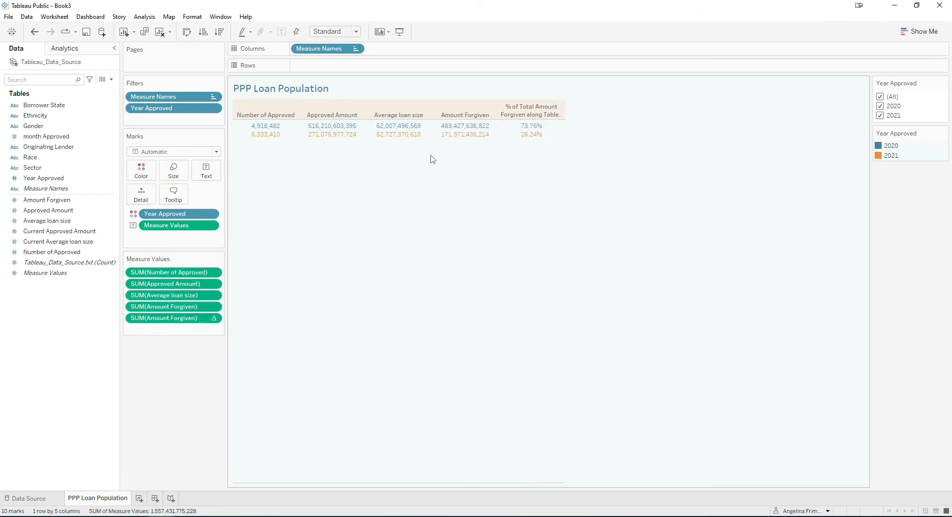
pyautogui.moveTo(461, 133)
pyautogui.moveTo(496, 116); pyautogui.dragTo(494, 115)
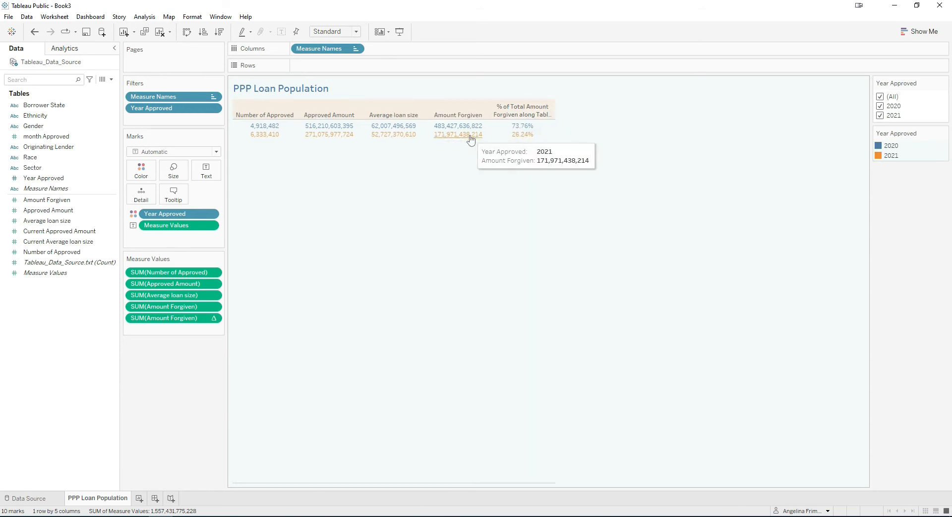
pyautogui.moveTo(489, 115); pyautogui.dragTo(486, 115)
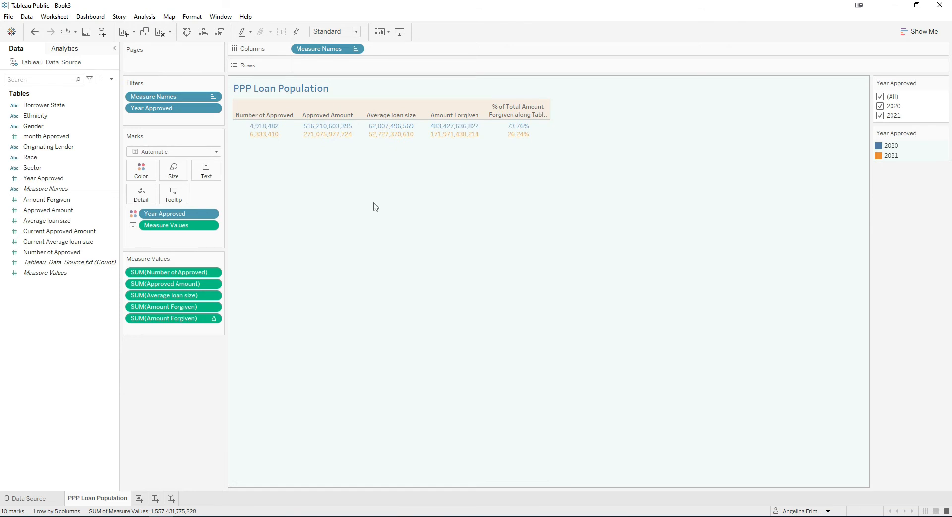
# - Add a new worksheet and name it "Percent Total By Sector"
pyautogui.click(139, 498)
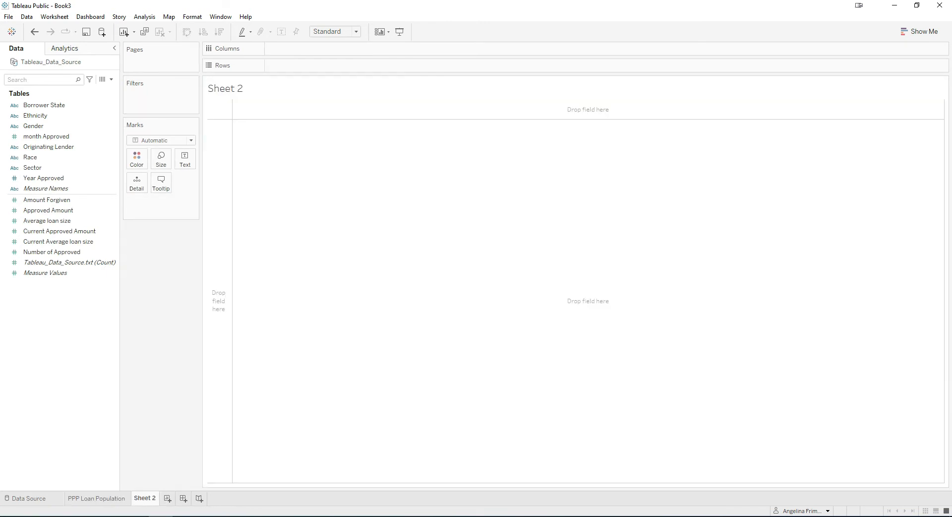
pyautogui.rightClick(142, 500)
pyautogui.click(179, 392)
pyautogui.write('T')
pyautogui.write('ercent Total')
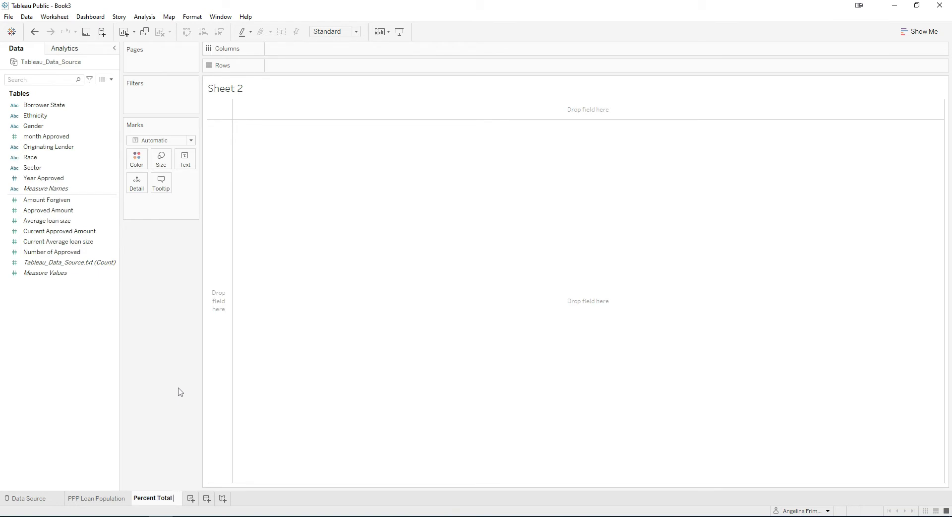
pyautogui.write(' By Secot')
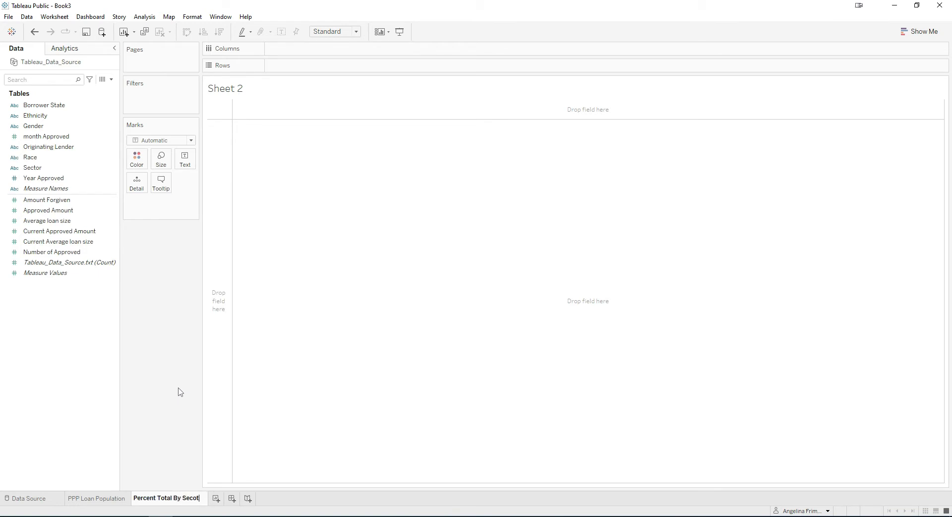
pyautogui.press('BackSpace')
pyautogui.press('BackSpace')
pyautogui.press('BackSpace')
pyautogui.write('ctor')
pyautogui.press('Return')
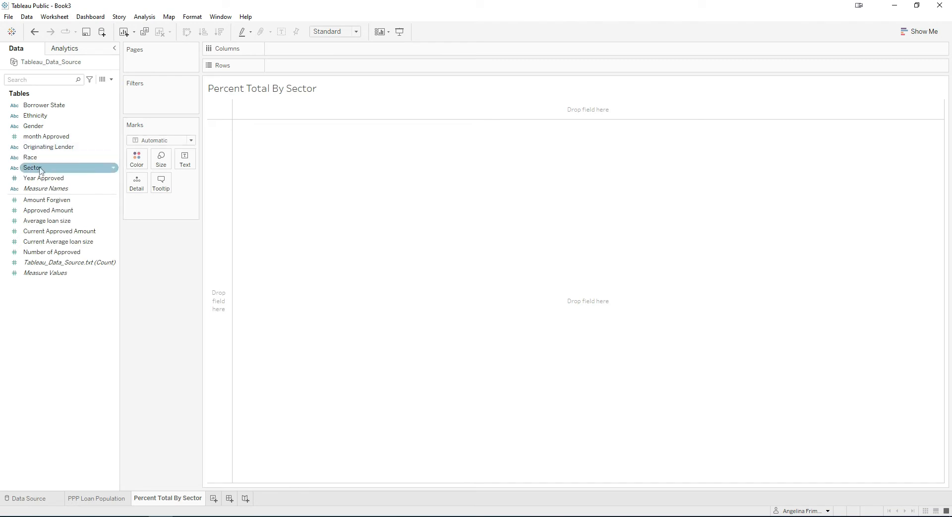
# - Build a bar chart with Sector as columns and Current Approved Amount as rows on the Percent Total By Sector sheet
pyautogui.moveTo(40, 169)
pyautogui.mouseDown()
pyautogui.moveTo(243, 69)
pyautogui.moveTo(304, 65)
pyautogui.moveTo(304, 51)
pyautogui.mouseUp()
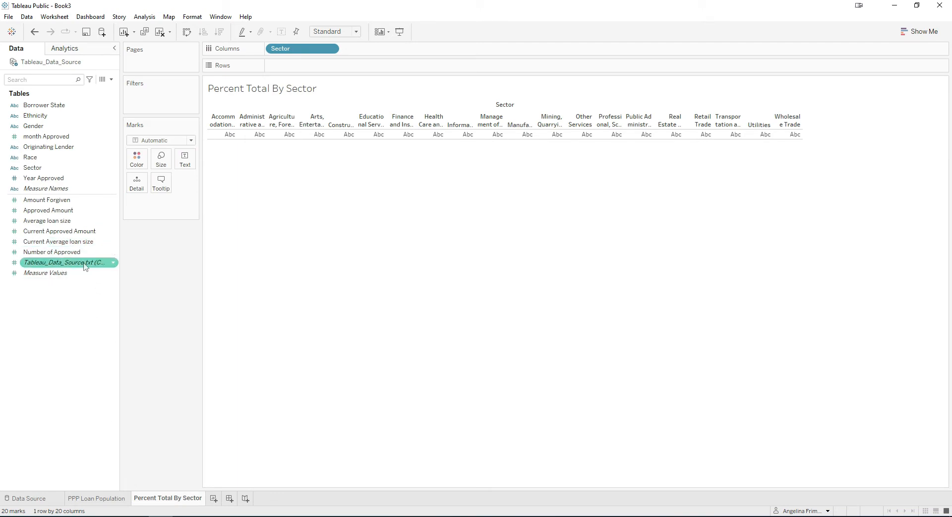
pyautogui.click(104, 498)
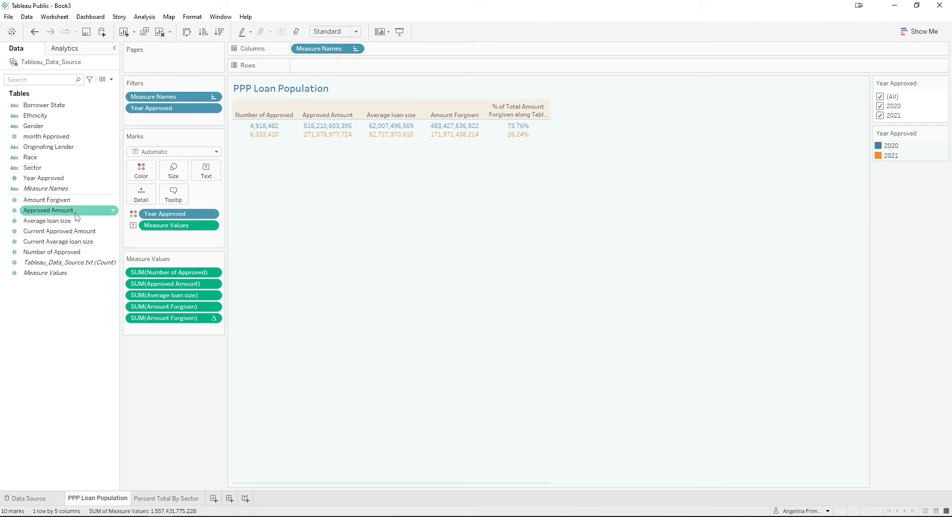
pyautogui.click(166, 499)
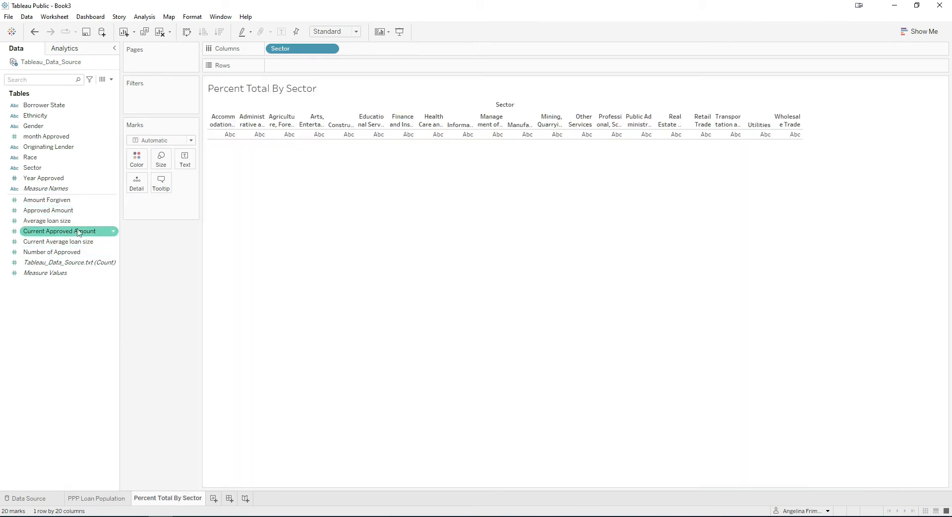
pyautogui.moveTo(78, 235); pyautogui.dragTo(323, 69)
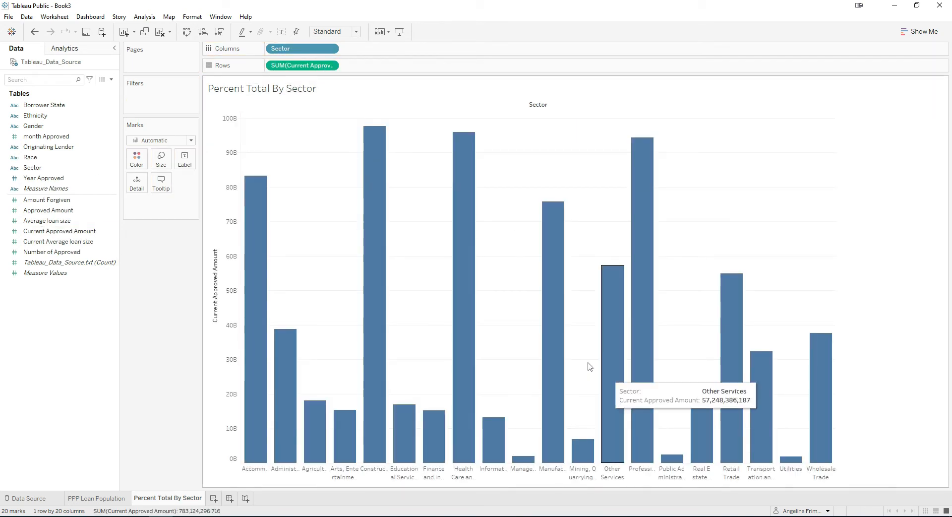
# - Sort the sector bars in descending order of Current Approved Amount
pyautogui.click(221, 33)
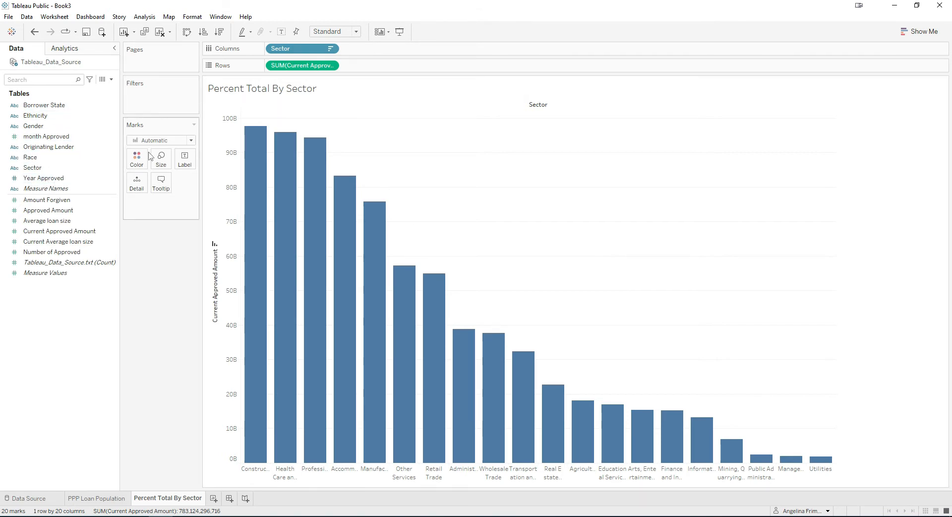
# - Apply the Year Approved filter of the PPP Loan Population sheet to all worksheets using this data source
pyautogui.click(97, 499)
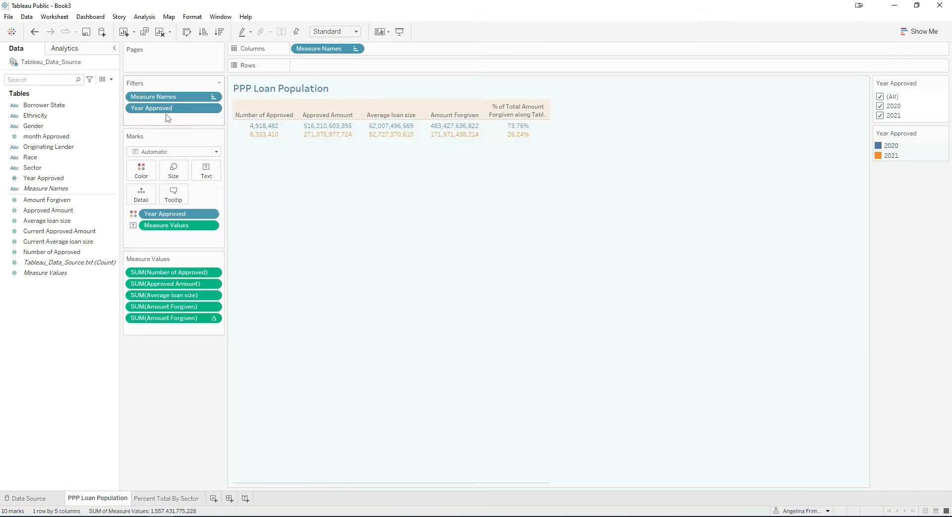
pyautogui.click(214, 109)
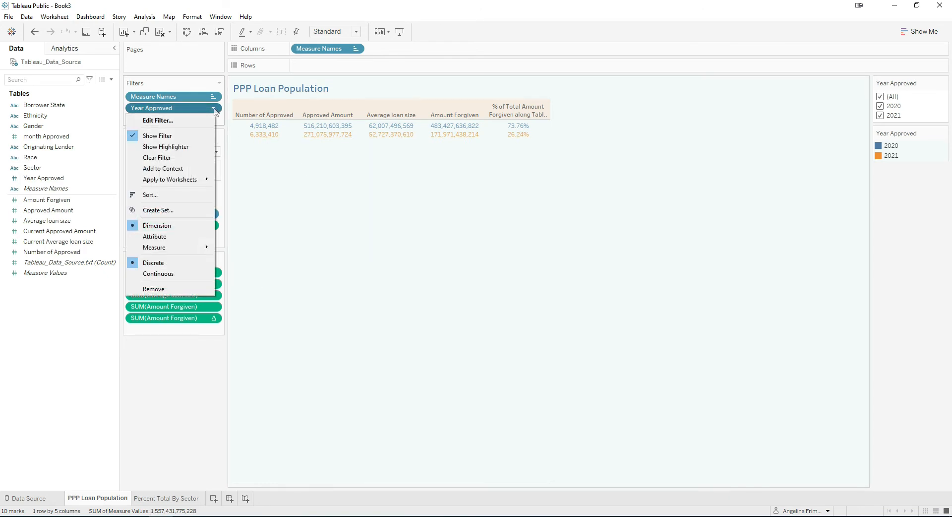
pyautogui.moveTo(159, 181)
pyautogui.moveTo(198, 184)
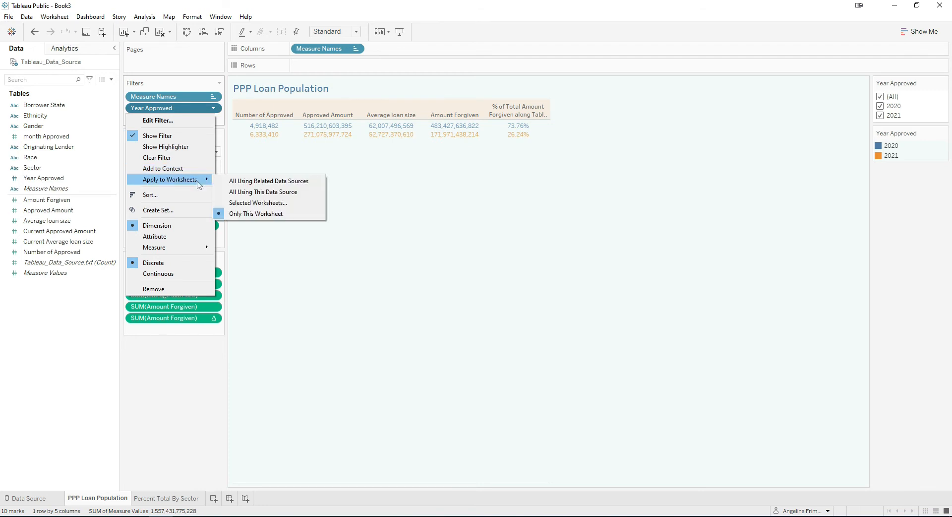
pyautogui.click(275, 195)
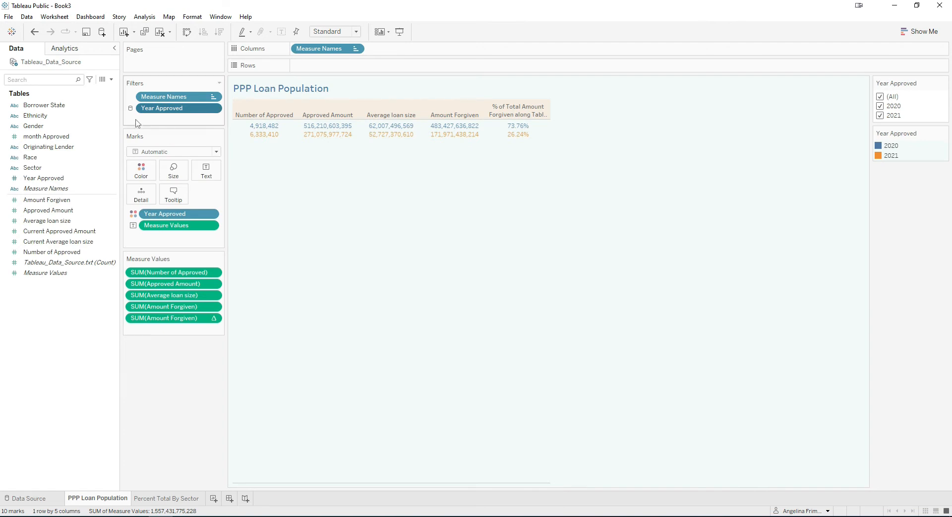
# - Show the Year Approved filter on the Percent Total By Sector sheet, widening the shelf area slightly
pyautogui.click(168, 498)
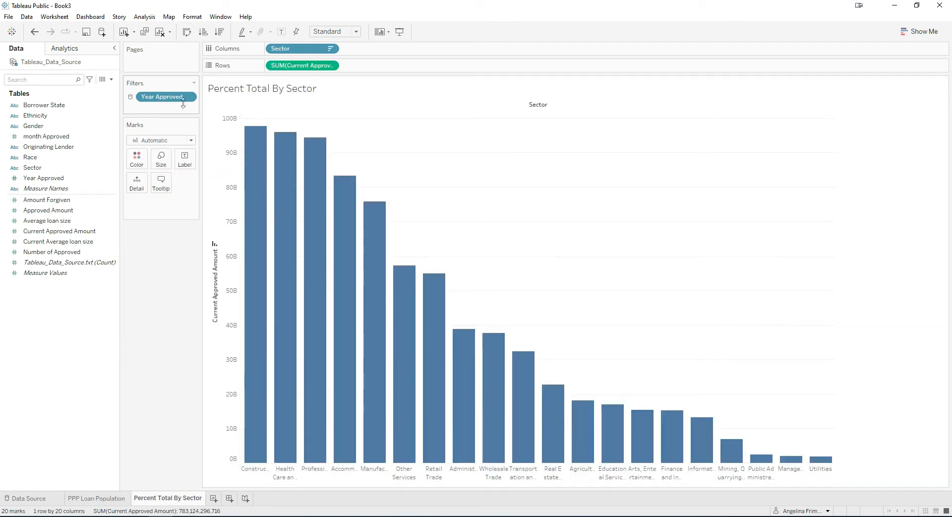
pyautogui.moveTo(201, 103); pyautogui.dragTo(222, 103)
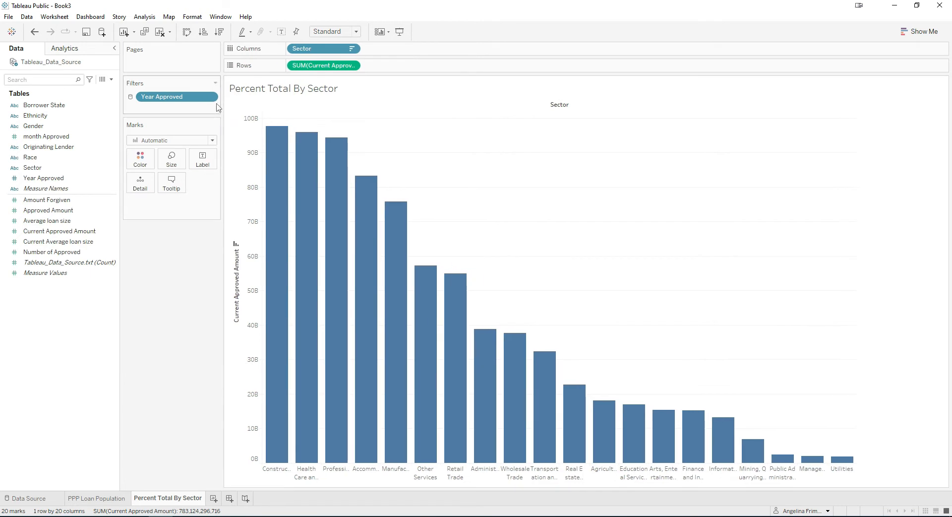
pyautogui.click(210, 97)
pyautogui.click(164, 124)
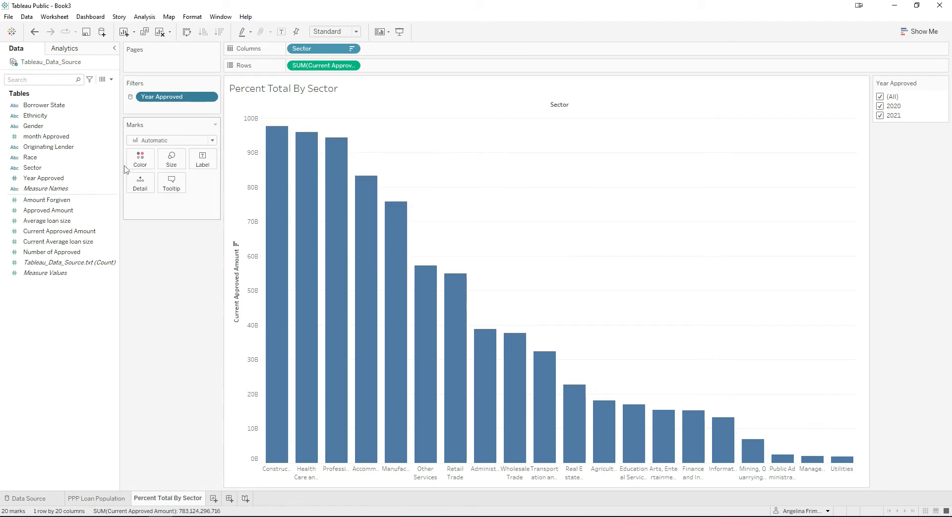
pyautogui.moveTo(54, 178)
pyautogui.mouseDown()
pyautogui.moveTo(139, 160)
pyautogui.moveTo(52, 177)
pyautogui.mouseUp()
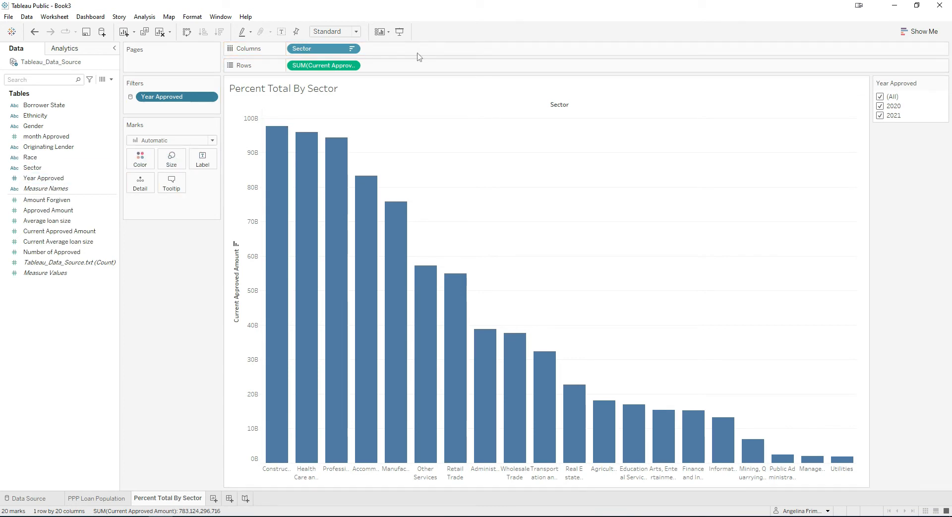
# - Show mark labels on the bars and apply the Percent of Total quick table calculation to Current Approved Amount
pyautogui.click(281, 31)
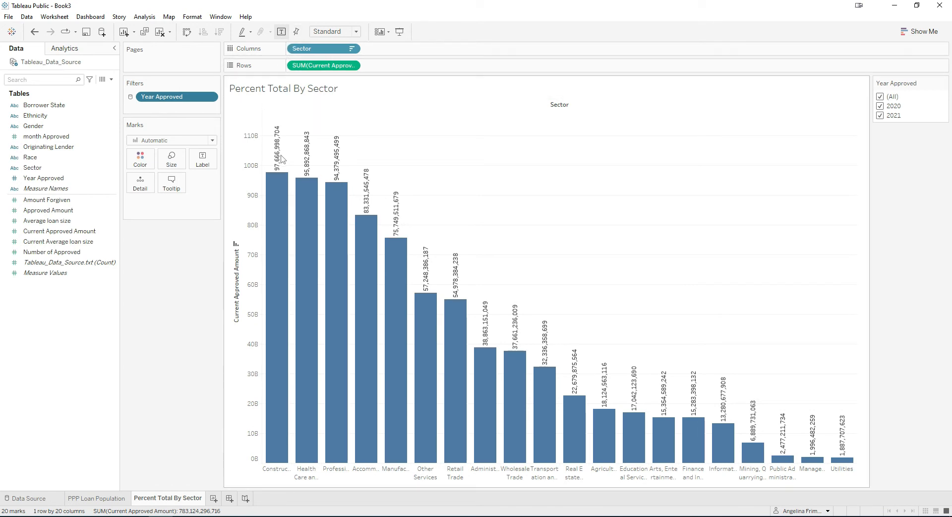
pyautogui.click(352, 66)
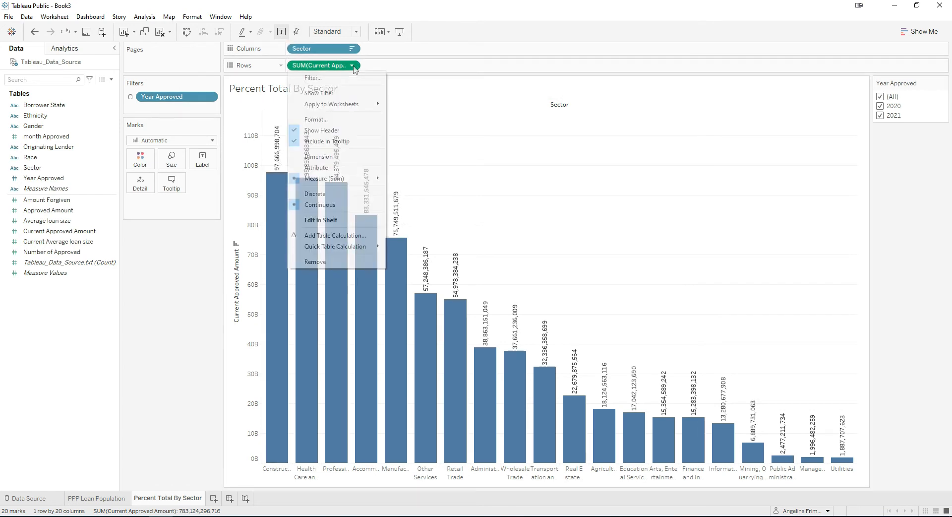
pyautogui.moveTo(347, 251)
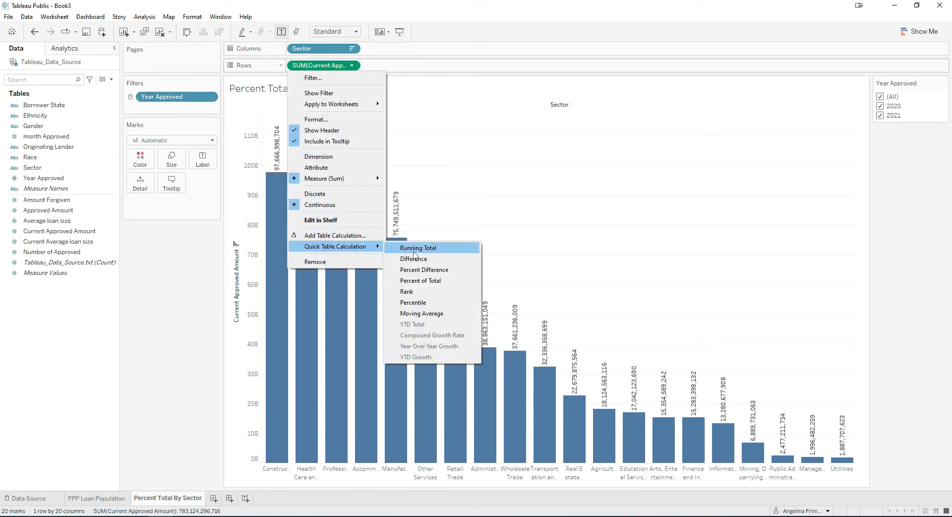
pyautogui.click(424, 280)
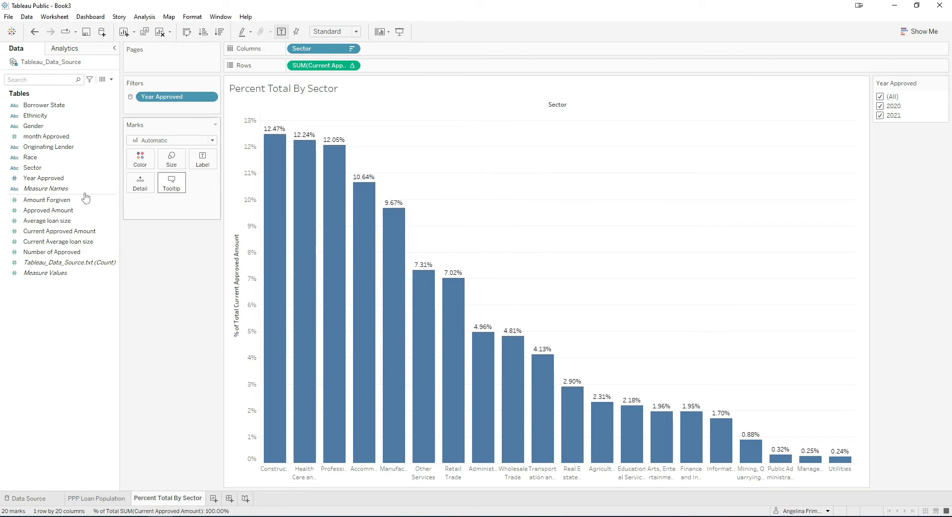
# - Color the sector bars by Year Approved, assigning green to 2020 and yellow to 2021
pyautogui.click(33, 178)
pyautogui.moveTo(33, 182); pyautogui.dragTo(142, 161)
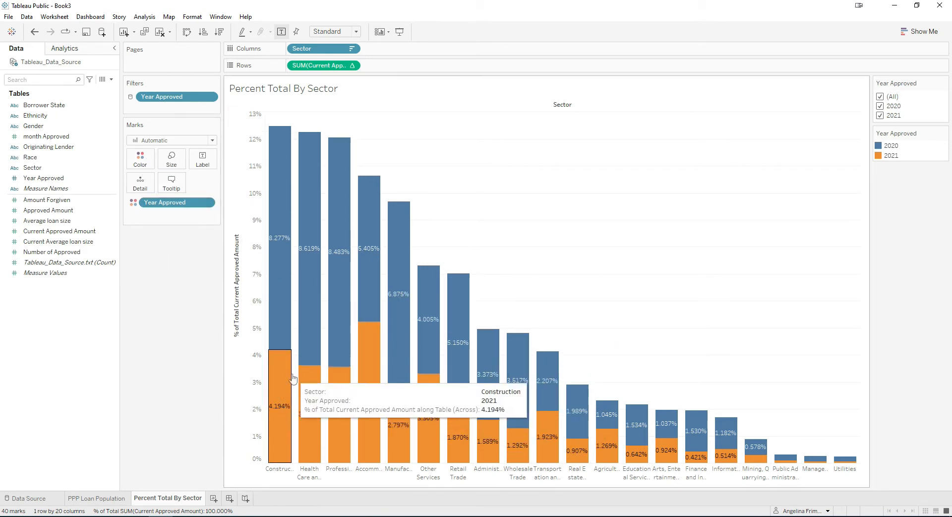
pyautogui.click(140, 159)
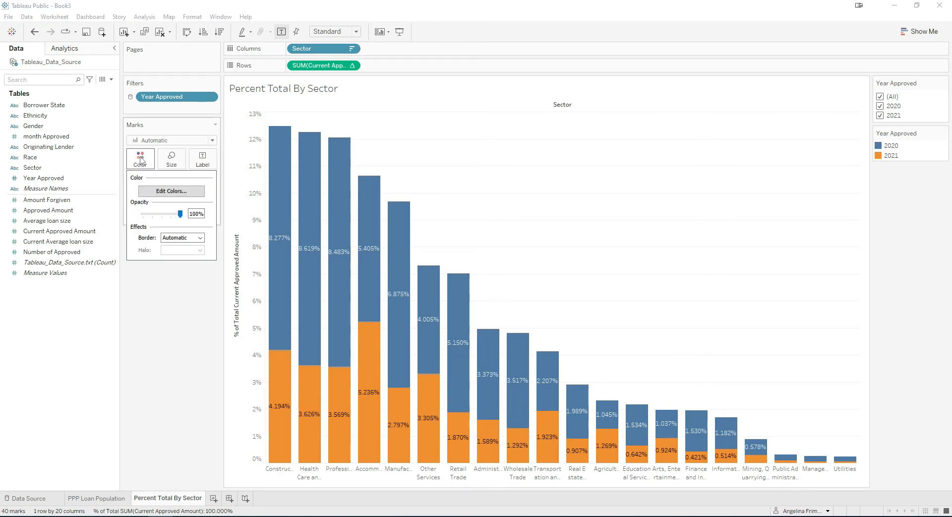
pyautogui.click(177, 193)
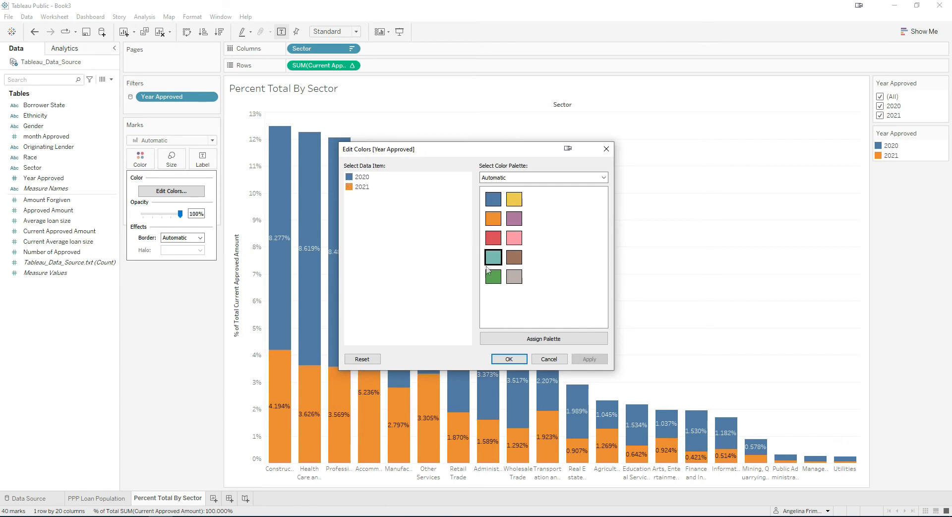
pyautogui.click(369, 178)
pyautogui.click(493, 276)
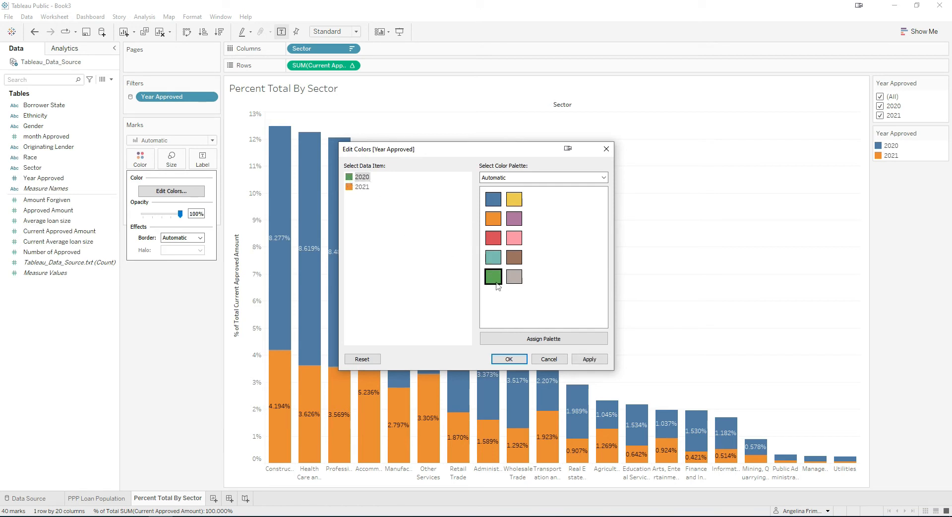
pyautogui.click(363, 188)
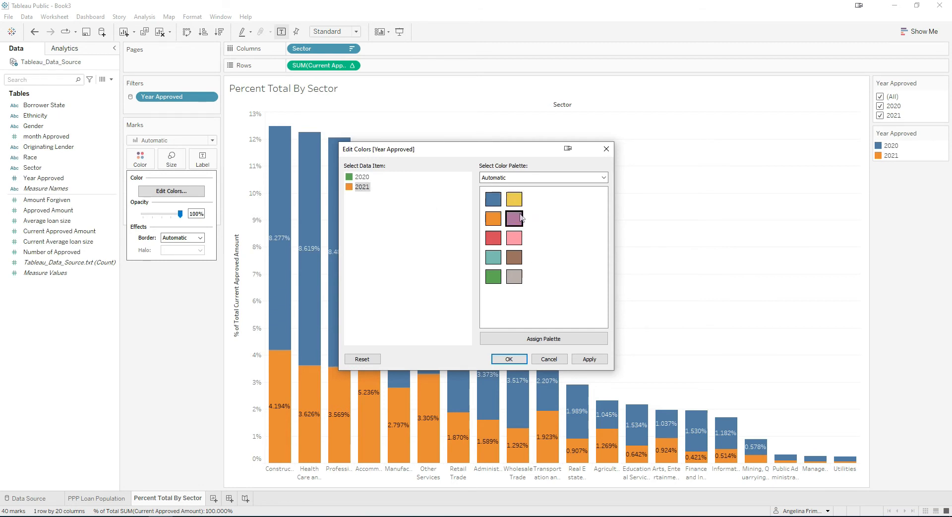
pyautogui.click(513, 199)
pyautogui.click(592, 360)
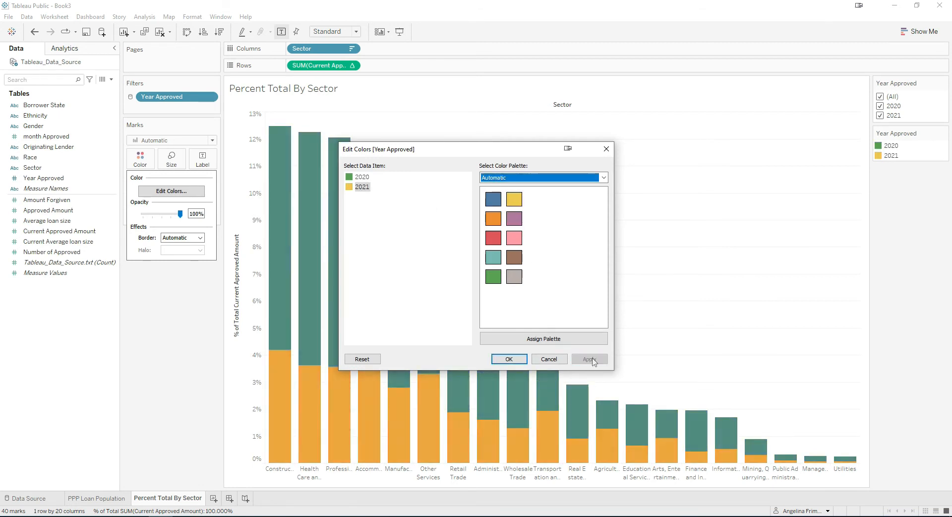
pyautogui.click(509, 359)
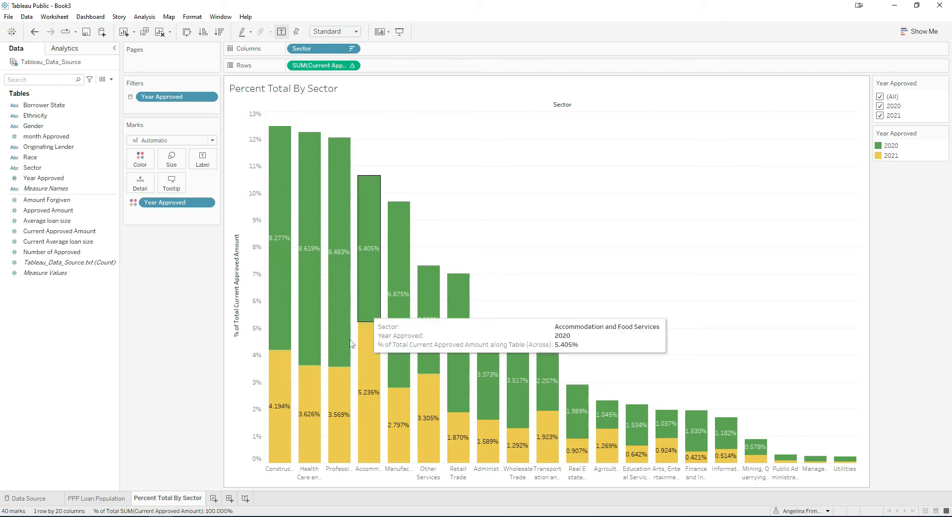
# - Hide the Sector field label above the chart columns
pyautogui.rightClick(568, 108)
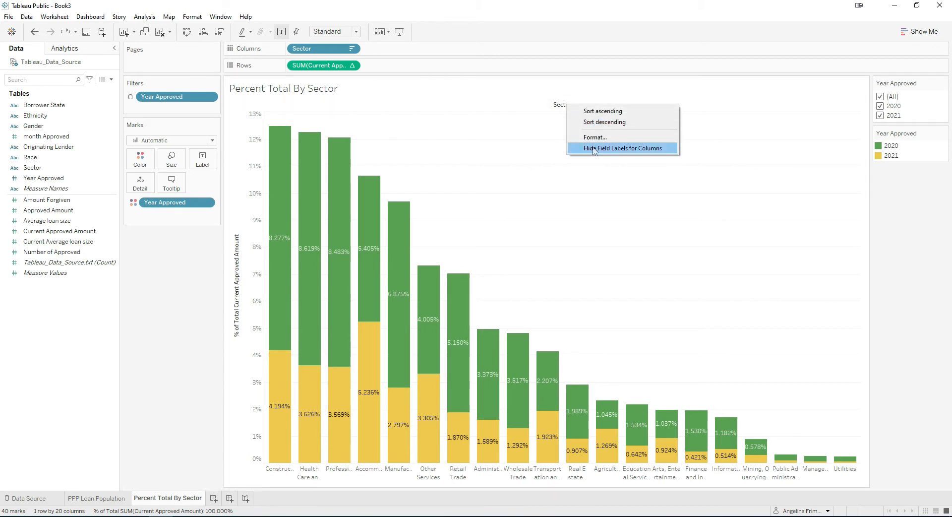
pyautogui.click(633, 150)
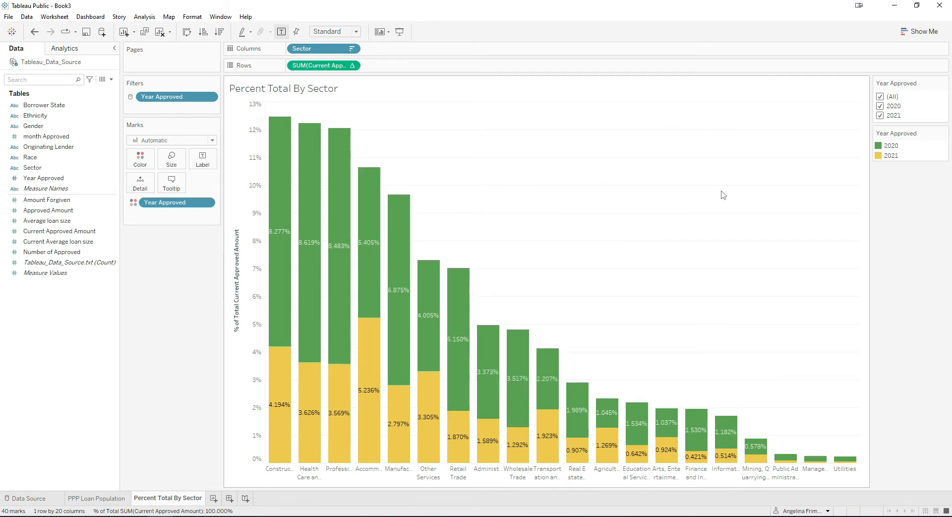
# - Test the Year Approved filter by excluding and restoring 2021 and 2020, and inspect the tooltips of individual bars
pyautogui.click(881, 116)
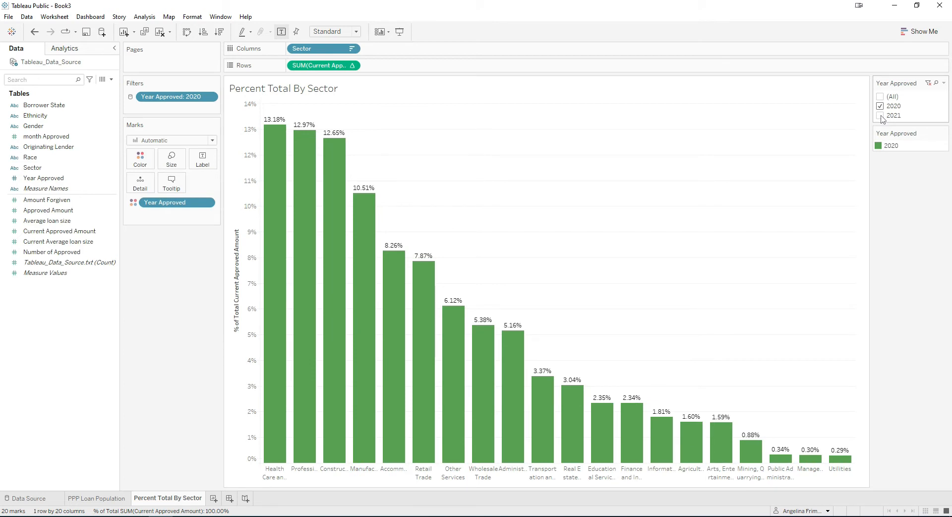
pyautogui.click(881, 116)
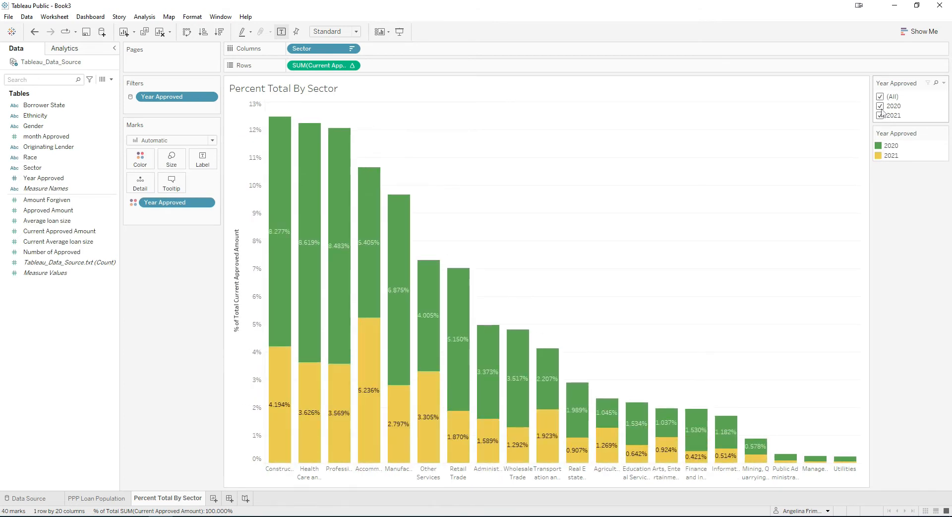
pyautogui.click(881, 106)
pyautogui.click(881, 106)
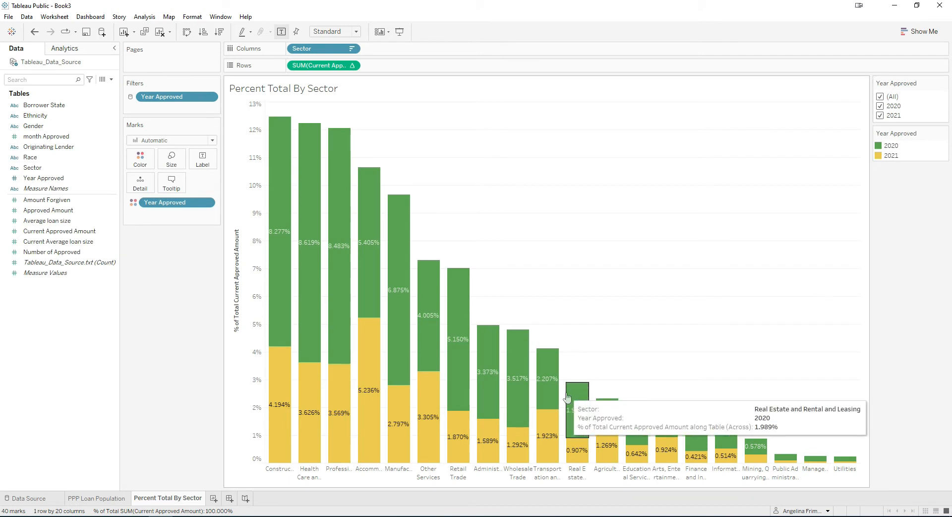
pyautogui.moveTo(332, 176)
pyautogui.moveTo(276, 116)
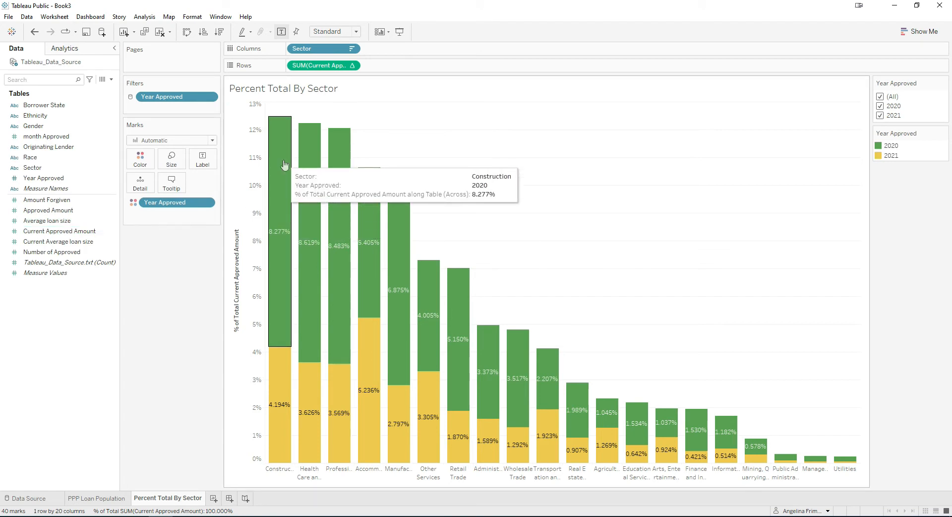
pyautogui.moveTo(312, 200)
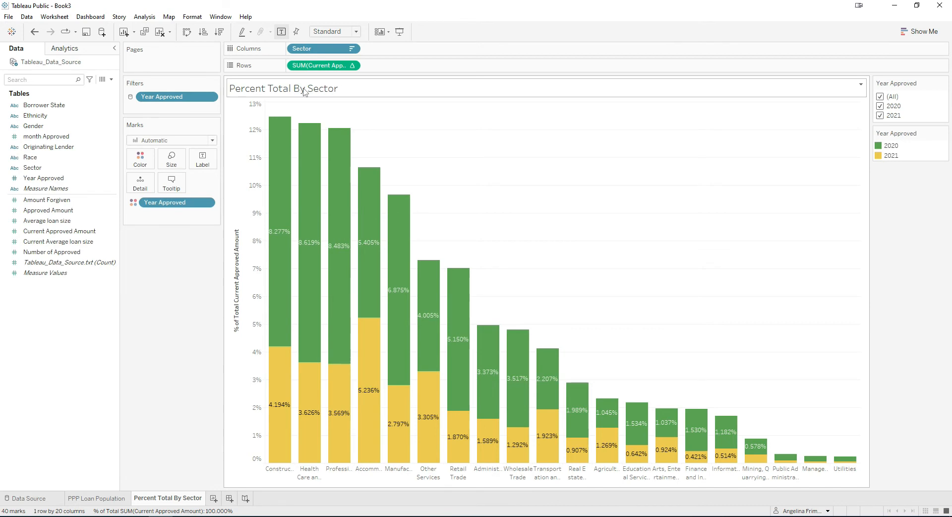
# - Replace the sheet title with the text "Percent Total By Sector" and format it bold in teal
pyautogui.doubleClick(347, 90)
pyautogui.moveTo(423, 220); pyautogui.dragTo(349, 219)
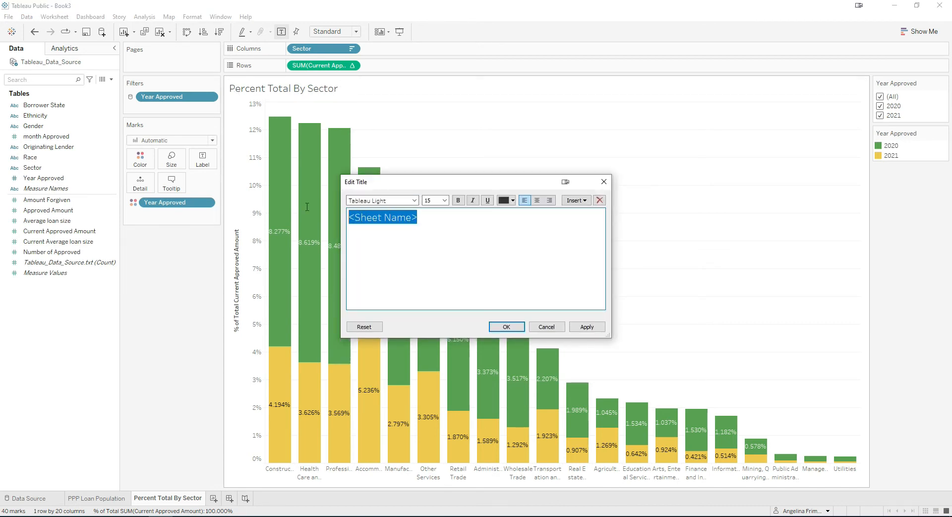
pyautogui.write('Percent Tota')
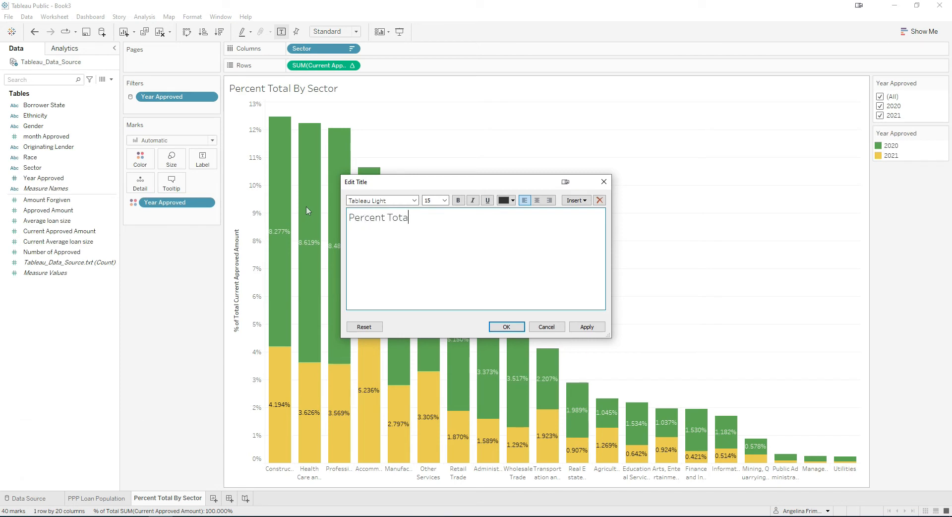
pyautogui.write('l By Sector')
pyautogui.moveTo(499, 232); pyautogui.dragTo(296, 218)
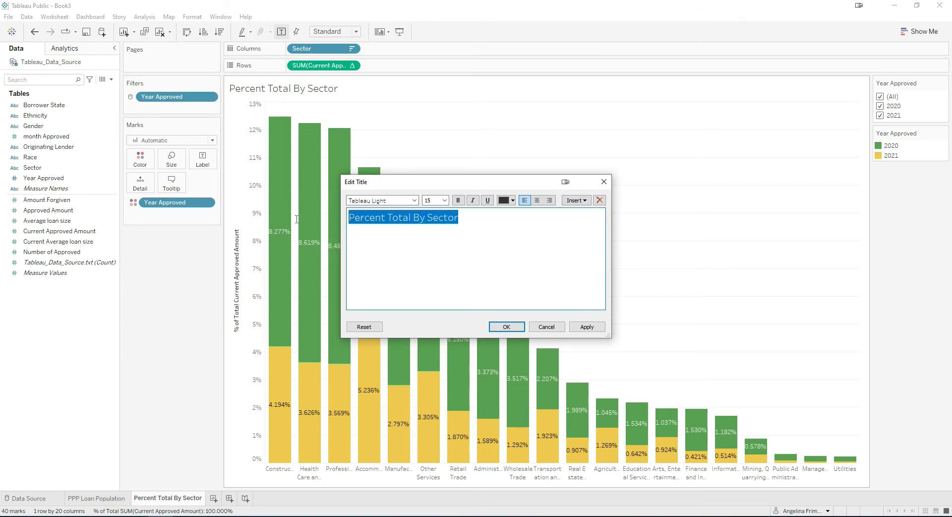
pyautogui.click(458, 200)
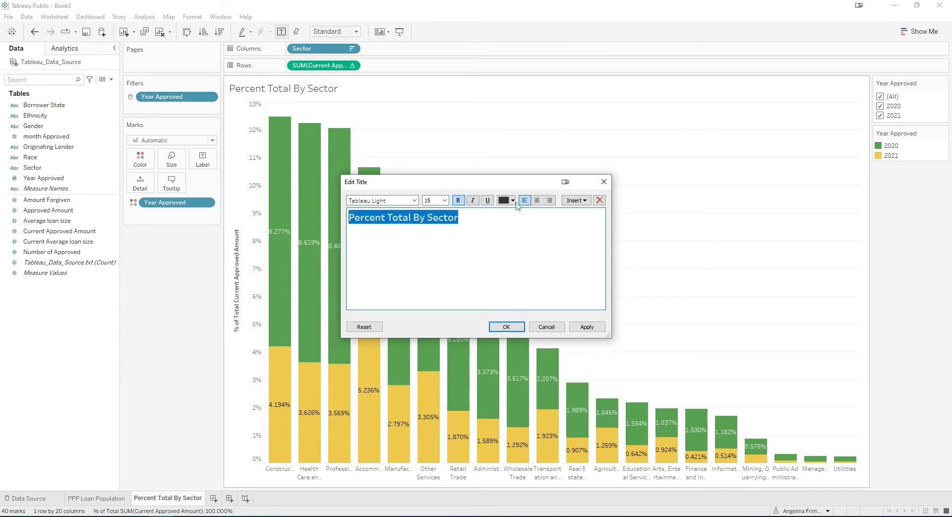
pyautogui.click(513, 200)
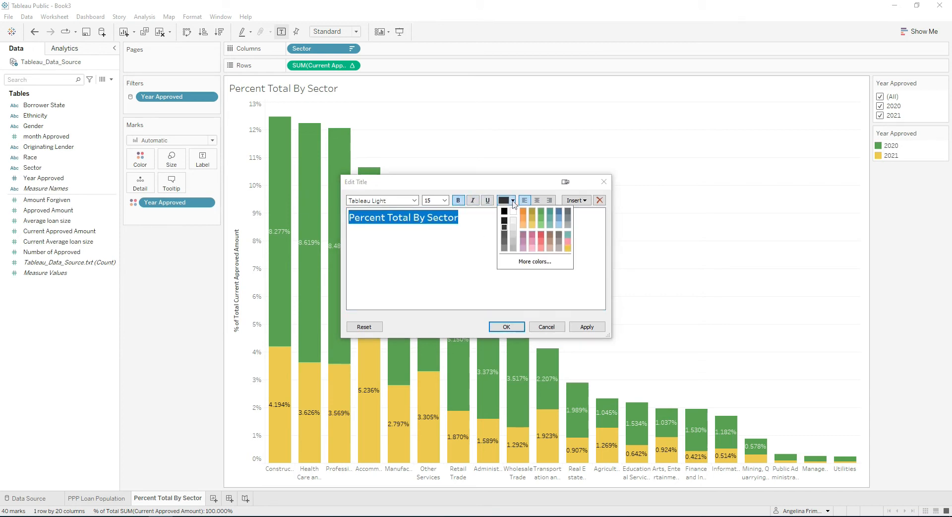
pyautogui.click(550, 212)
pyautogui.click(588, 330)
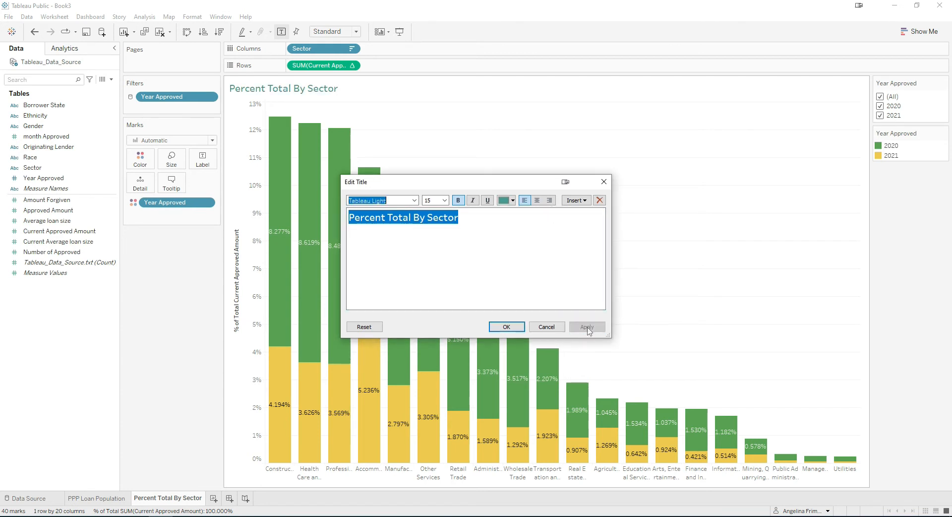
pyautogui.click(505, 328)
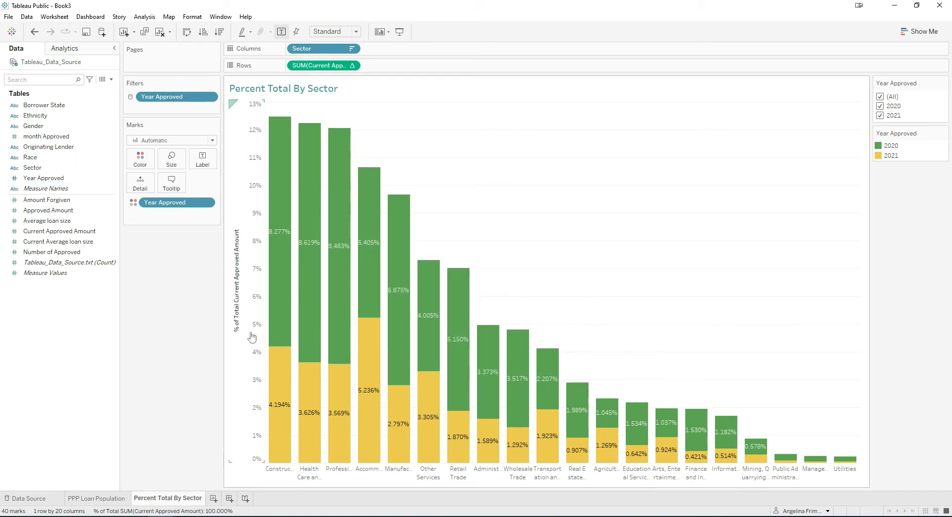
# - Test the (All) option of the Year Approved filter by clearing and reselecting it
pyautogui.click(880, 97)
pyautogui.click(879, 97)
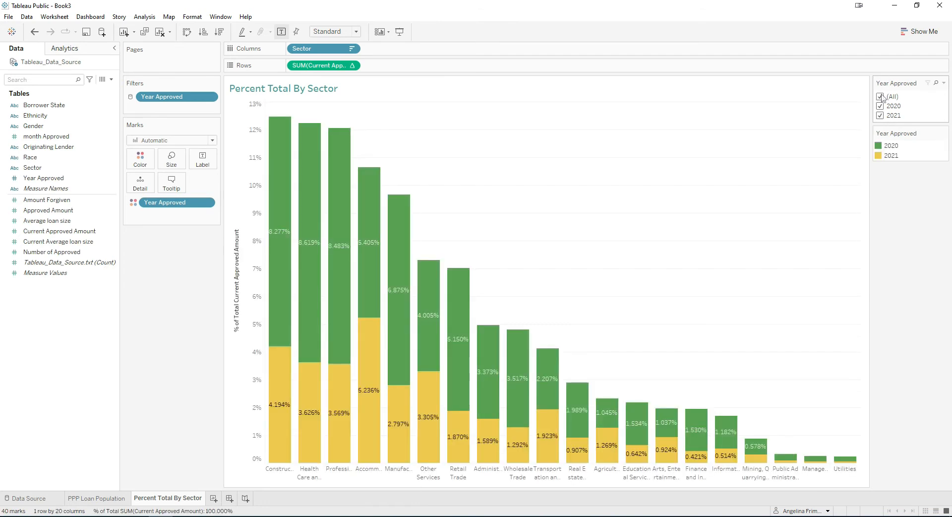
# - Test excluding and restoring 2021 in the Year Approved filter, and highlighting 2020 from the color legend
pyautogui.click(880, 115)
pyautogui.click(880, 115)
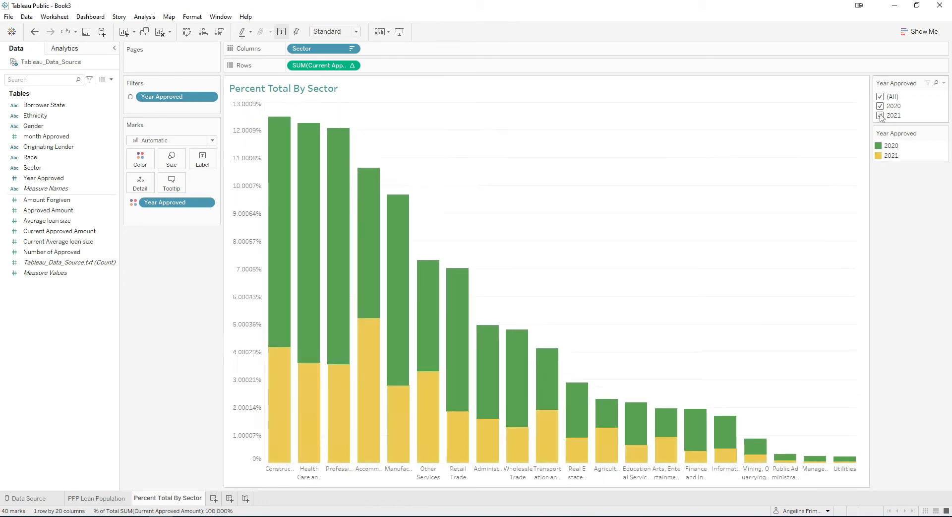
pyautogui.click(885, 147)
pyautogui.click(884, 146)
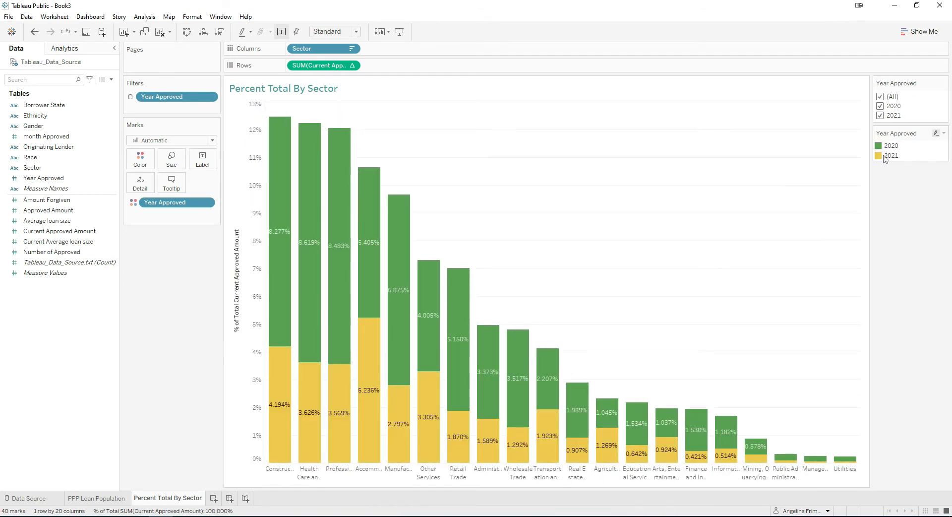
pyautogui.doubleClick(884, 156)
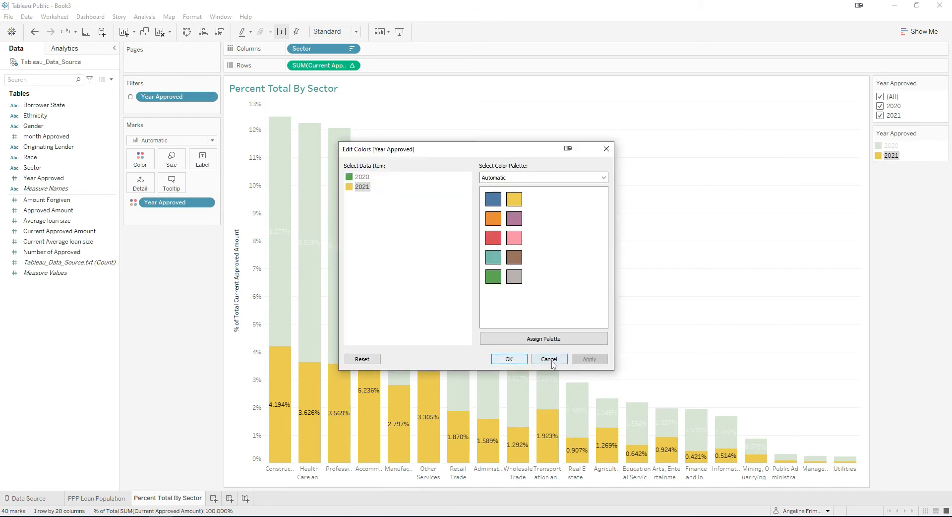
pyautogui.click(549, 358)
pyautogui.click(853, 164)
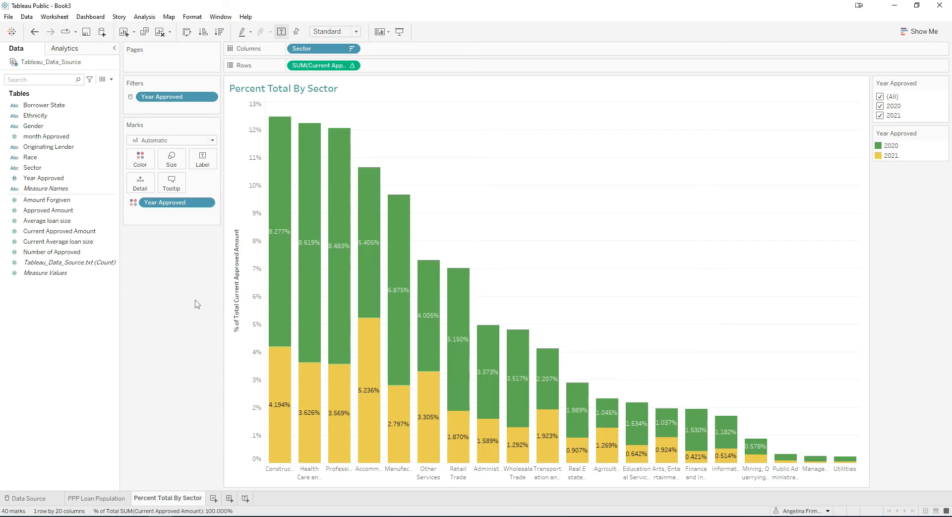
# - Create a new worksheet and name it "Amount Approved By Borrower State"
pyautogui.click(214, 497)
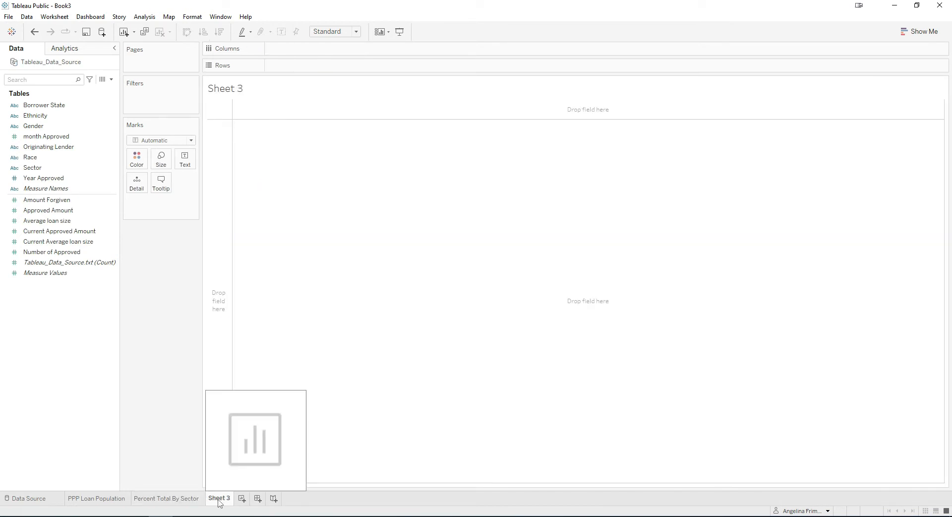
pyautogui.rightClick(219, 500)
pyautogui.click(250, 388)
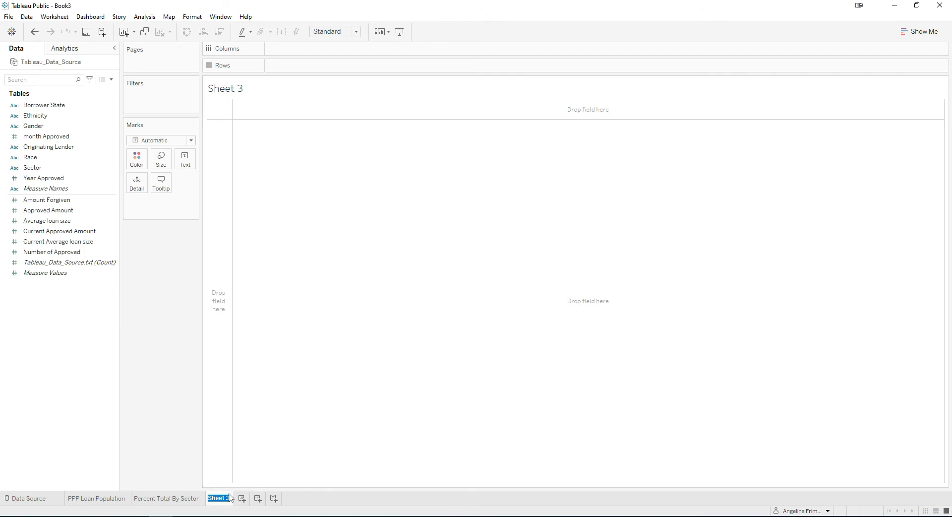
pyautogui.write('Amoun')
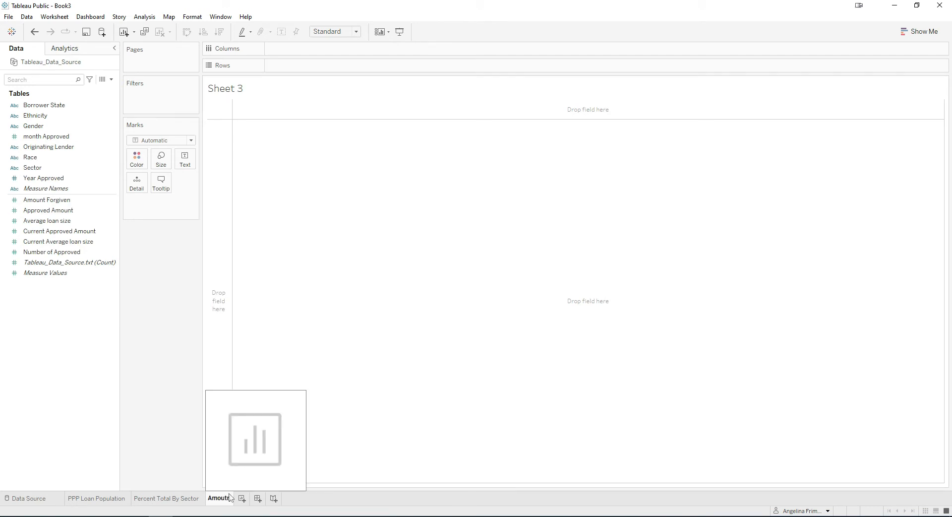
pyautogui.write('t Approved B')
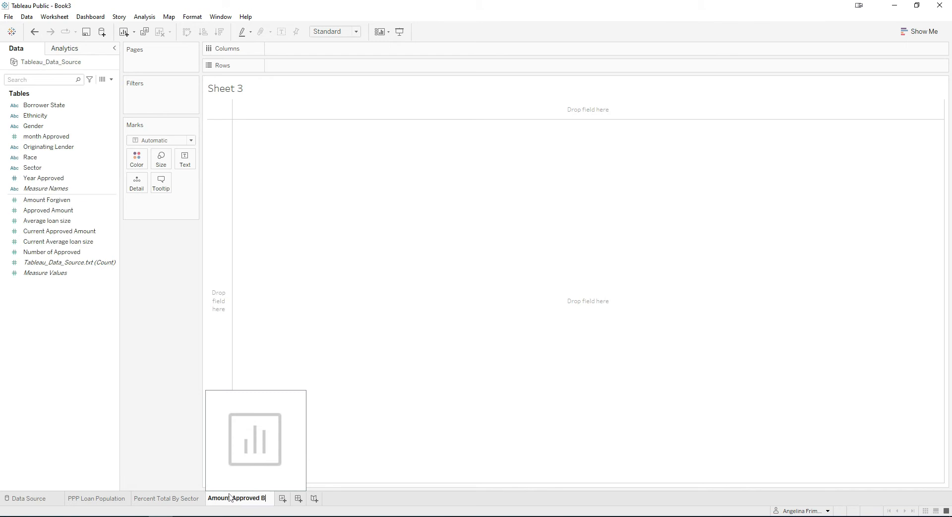
pyautogui.write('y Borrow')
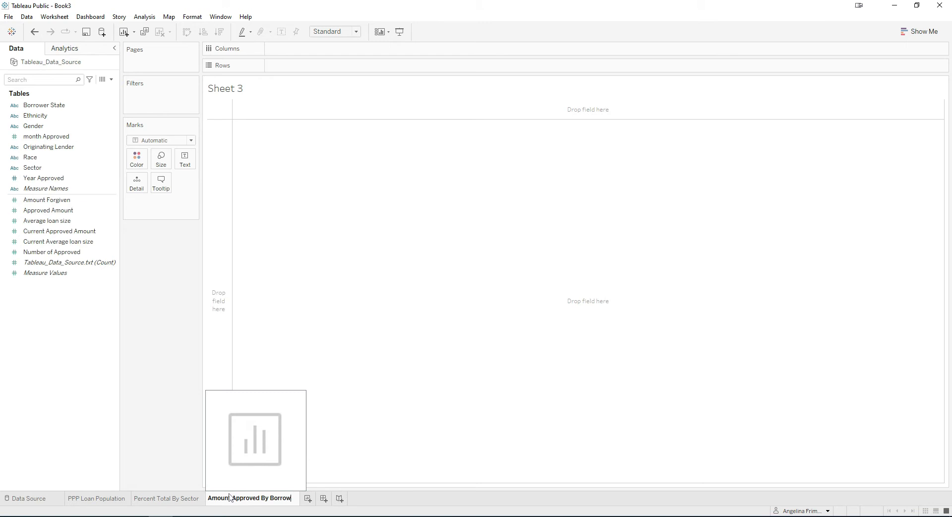
pyautogui.write('er State')
pyautogui.press('Return')
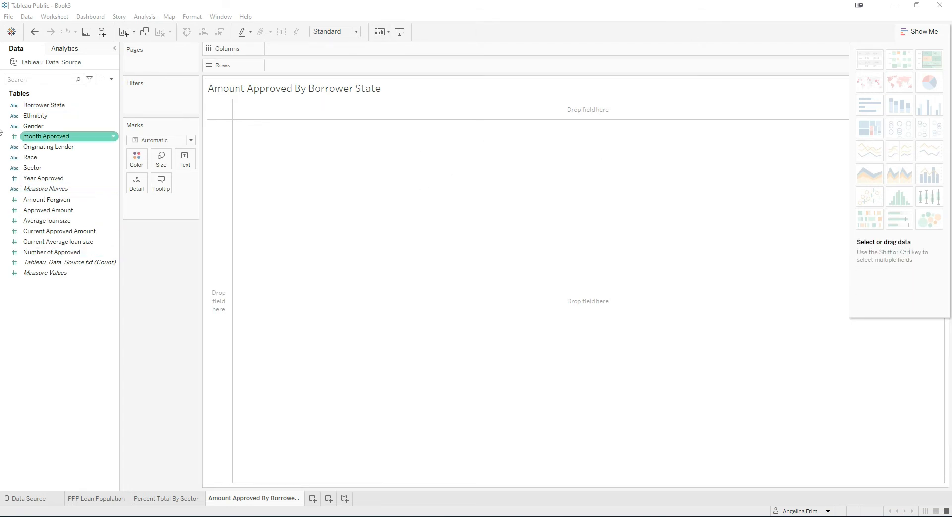
# - Assign the State/Province geographic role to Borrower State, and place the generated Longitude on Columns and Latitude on Rows
pyautogui.click(115, 108)
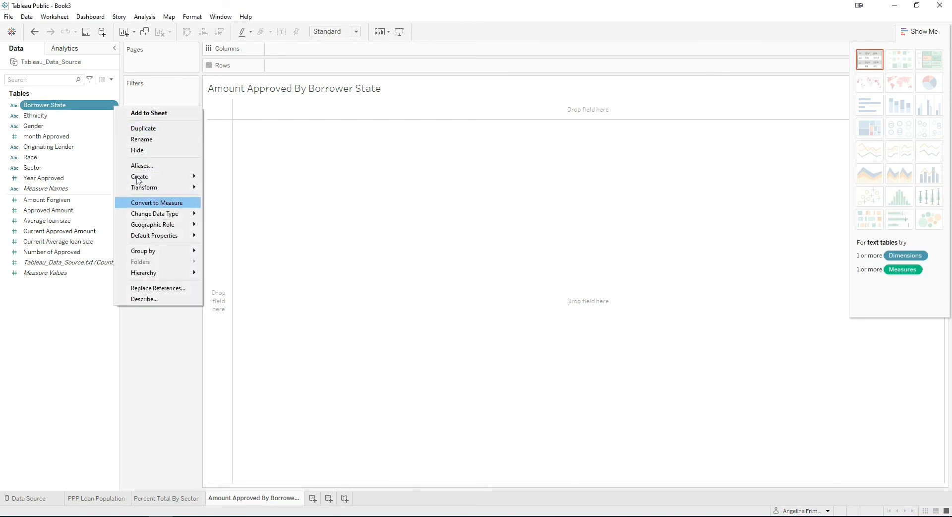
pyautogui.moveTo(163, 226)
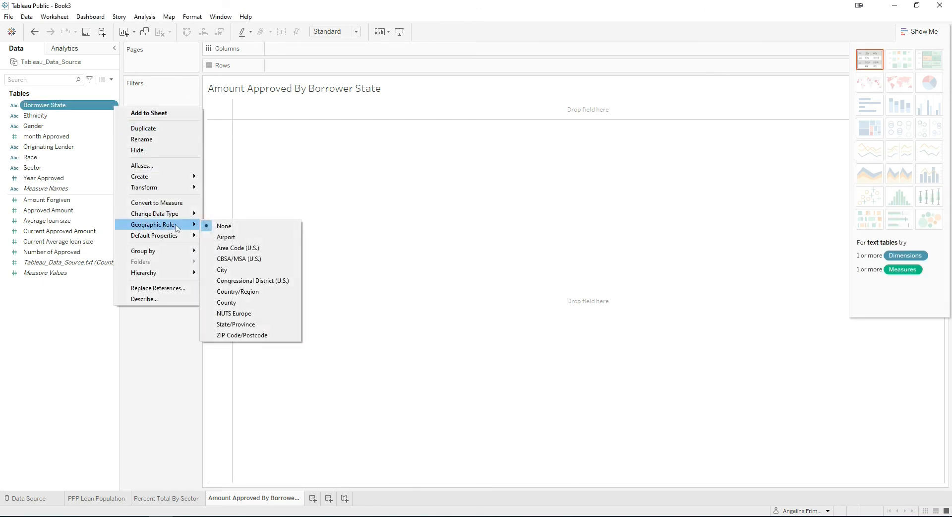
pyautogui.click(236, 324)
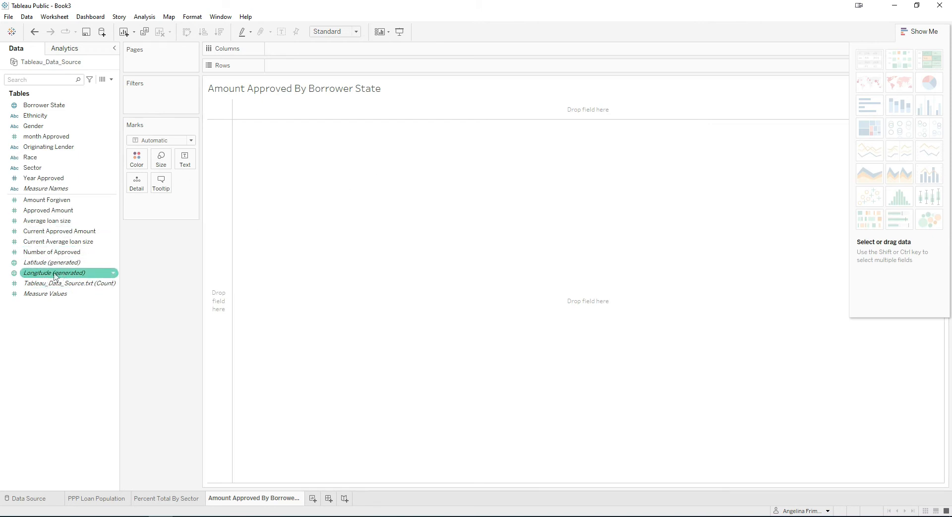
pyautogui.moveTo(54, 275)
pyautogui.mouseDown()
pyautogui.moveTo(262, 49)
pyautogui.moveTo(299, 55)
pyautogui.mouseUp()
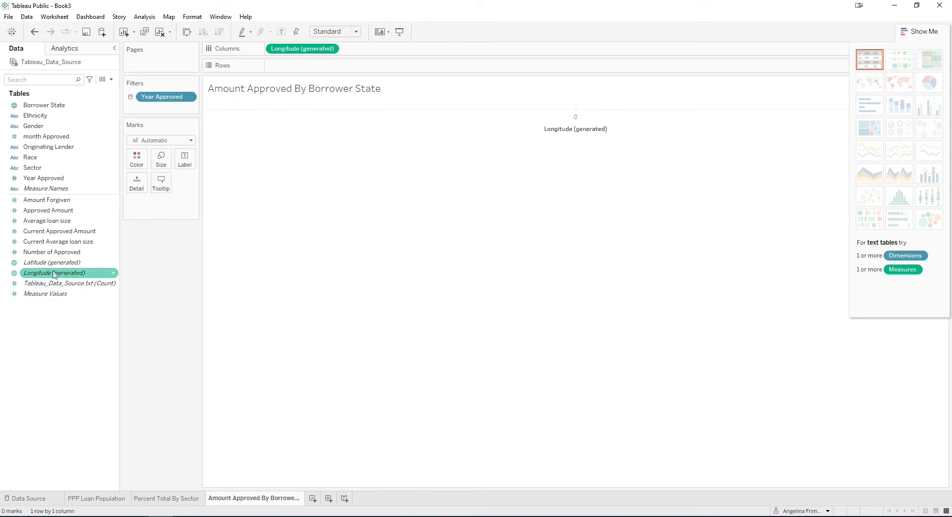
pyautogui.moveTo(52, 265); pyautogui.dragTo(297, 64)
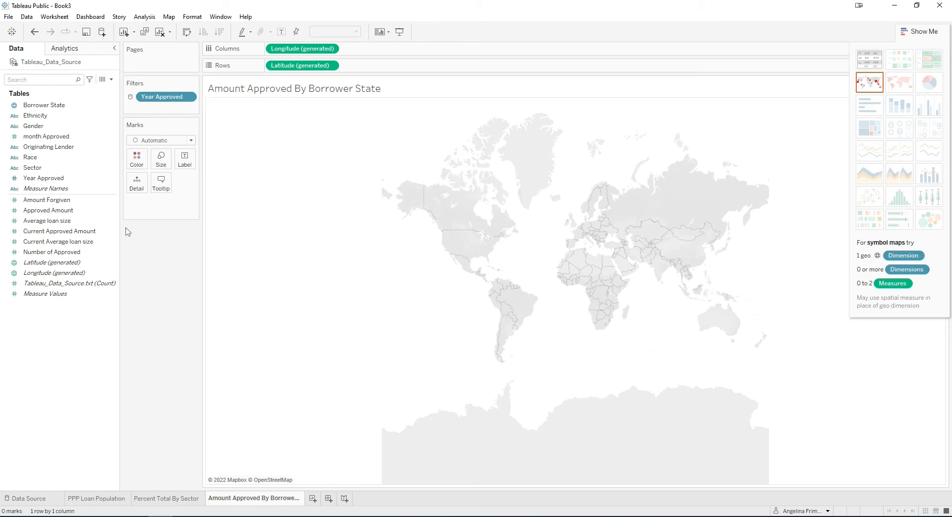
# - Color the map by Current Approved Amount and label it with Borrower State
pyautogui.moveTo(70, 231); pyautogui.dragTo(138, 160)
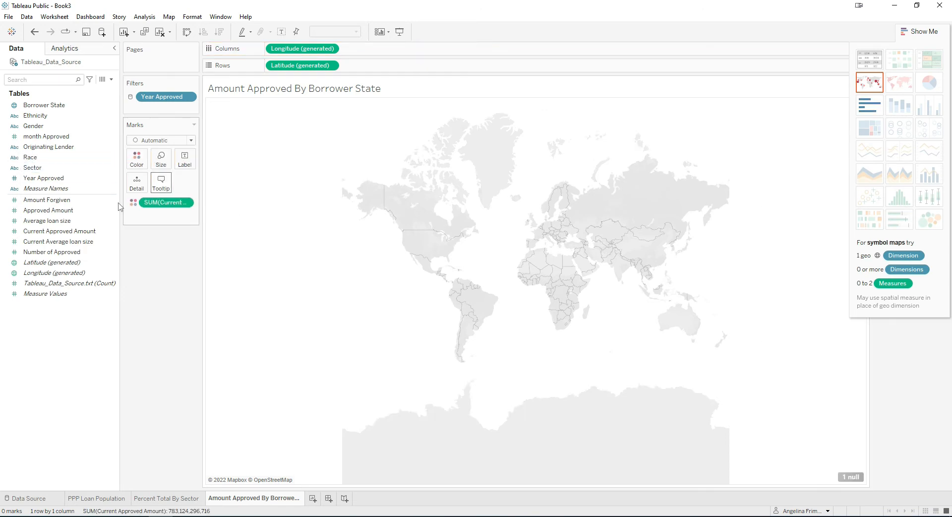
pyautogui.click(44, 127)
pyautogui.click(47, 107)
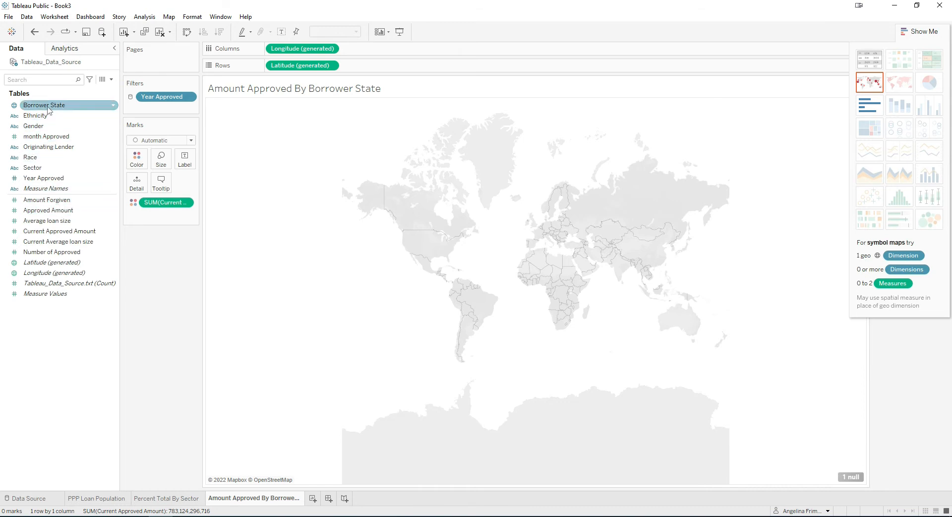
pyautogui.moveTo(48, 110); pyautogui.dragTo(187, 168)
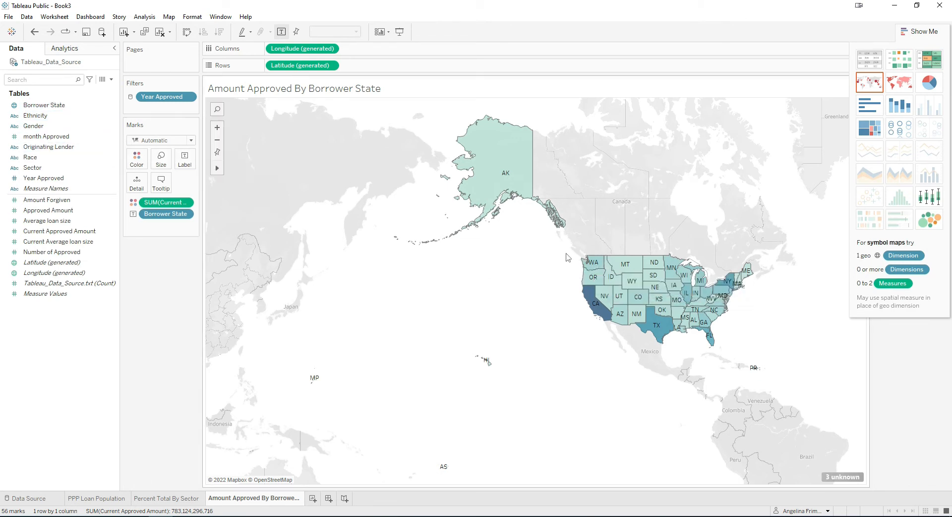
# - Widen the Marks card enough to show the full field names
pyautogui.moveTo(641, 273)
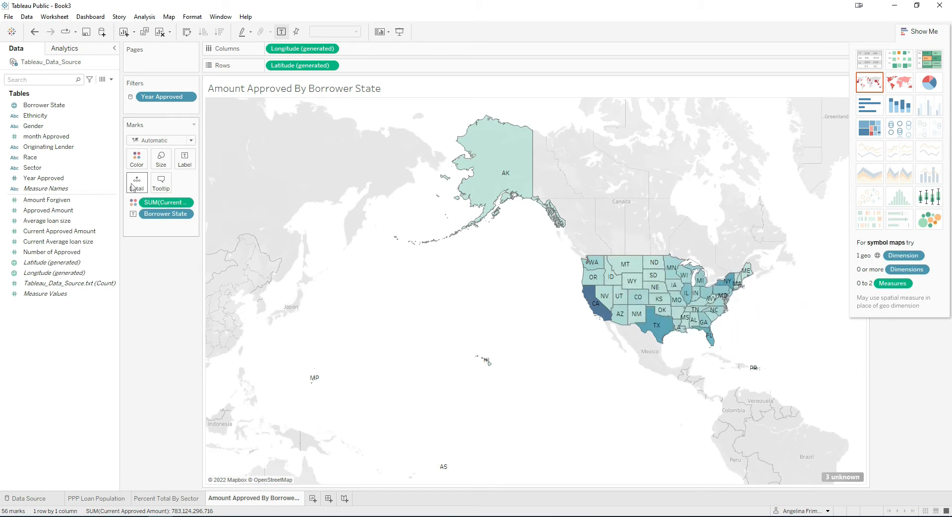
pyautogui.moveTo(201, 206); pyautogui.dragTo(255, 206)
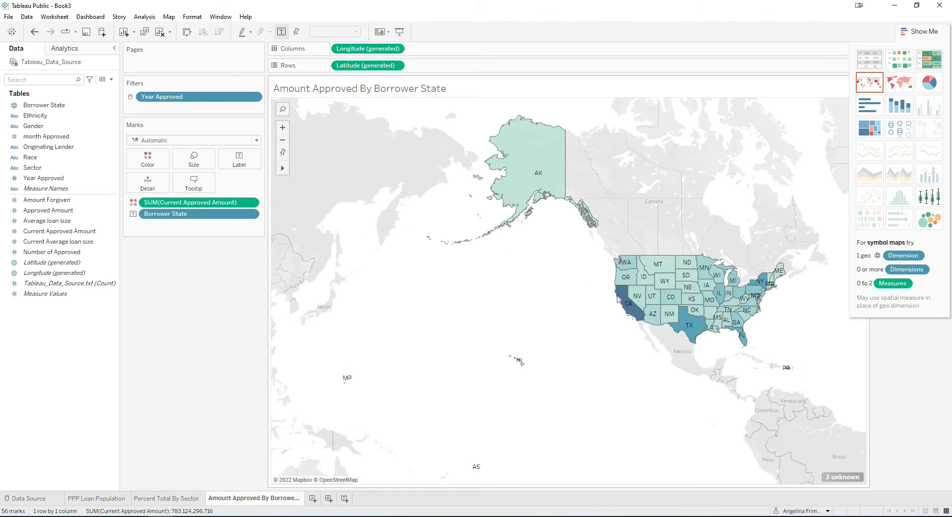
pyautogui.moveTo(626, 303)
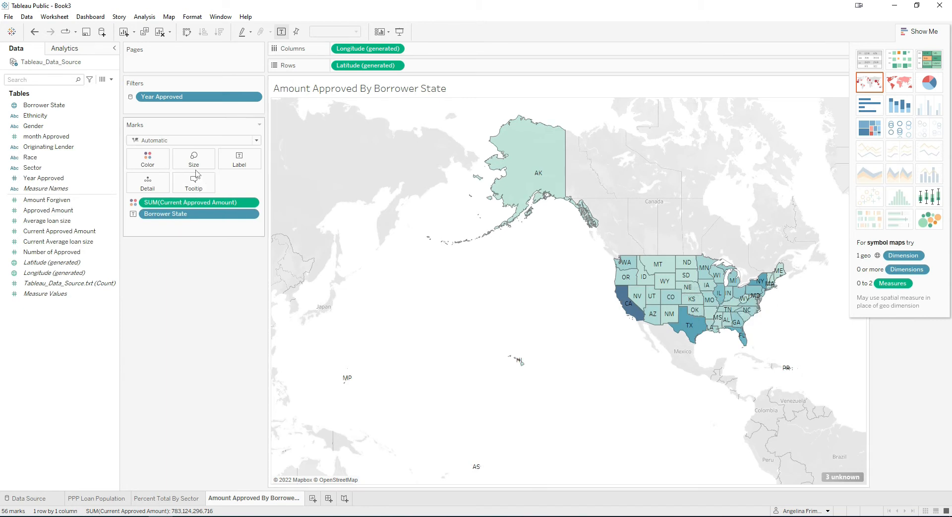
# - Apply the Green-Gold palette to Current Approved Amount, trying the reversed color order and restoring the normal order
pyautogui.click(151, 164)
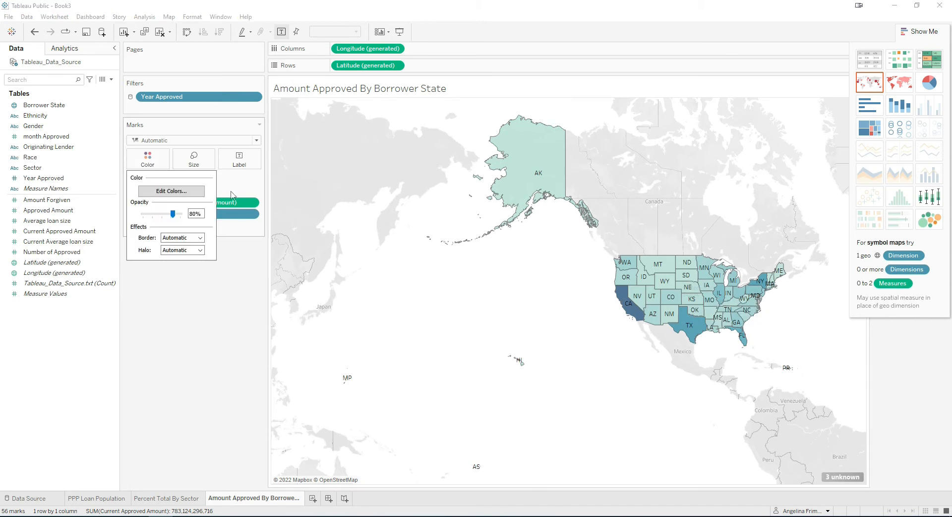
pyautogui.click(171, 191)
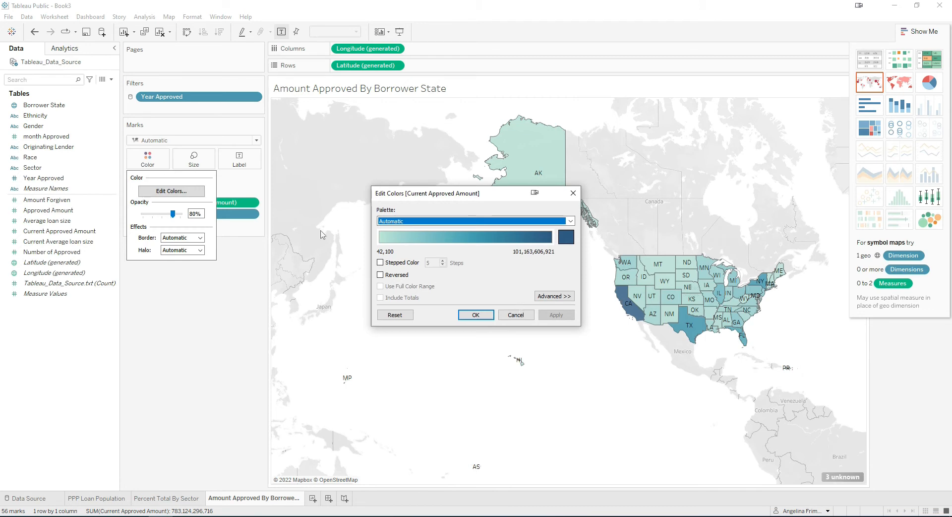
pyautogui.click(570, 221)
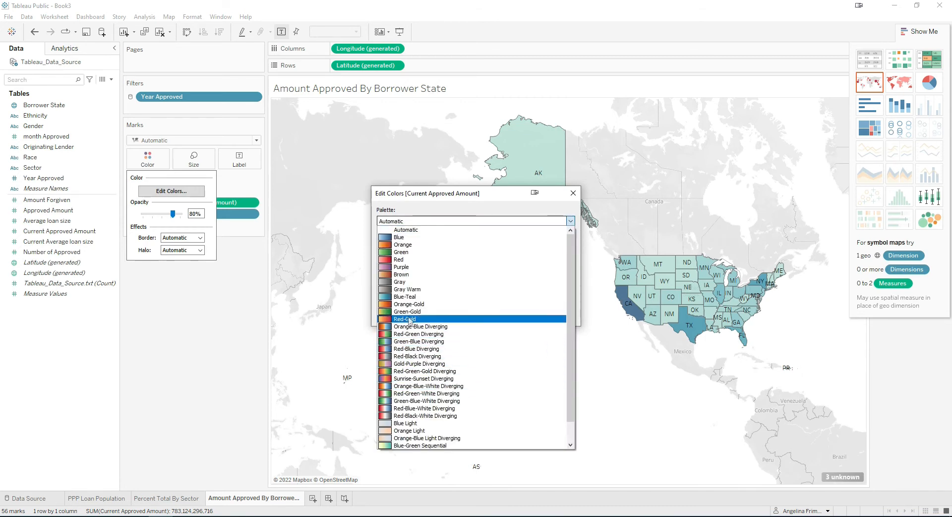
pyautogui.click(406, 312)
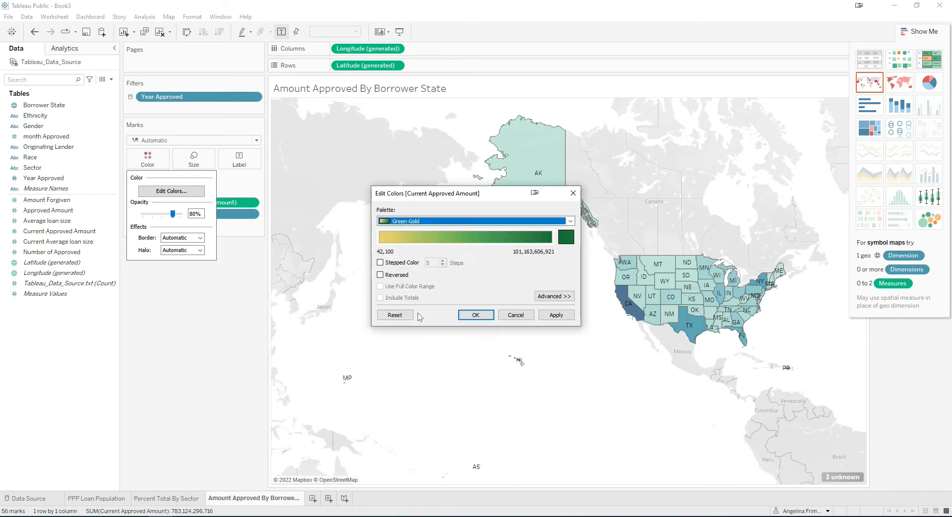
pyautogui.click(380, 275)
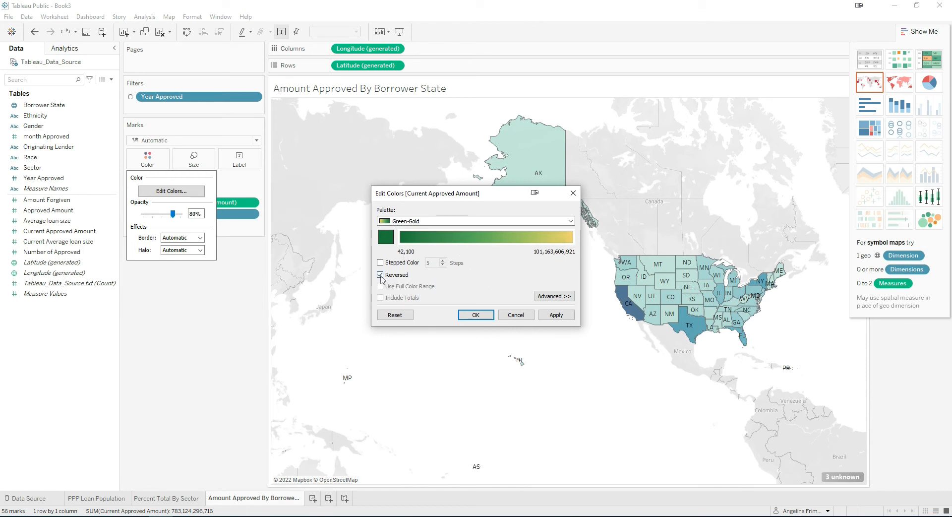
pyautogui.click(556, 316)
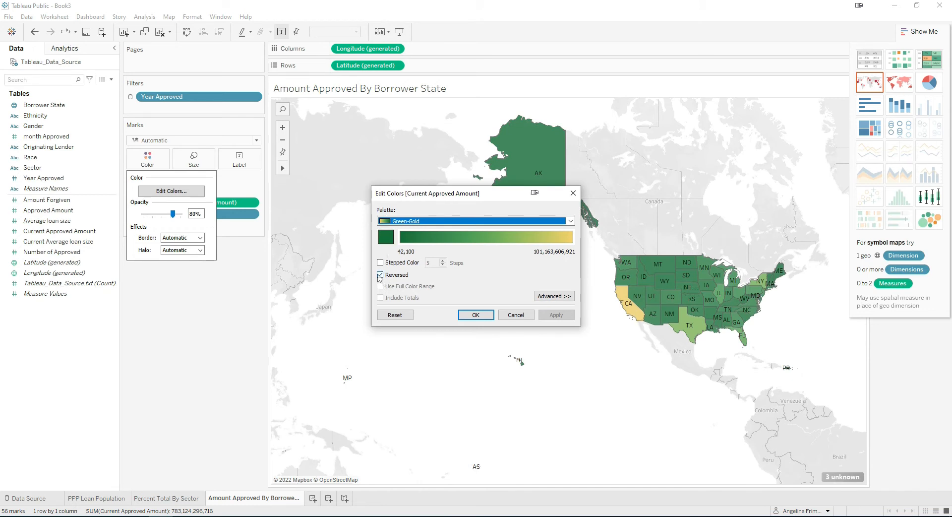
pyautogui.click(380, 275)
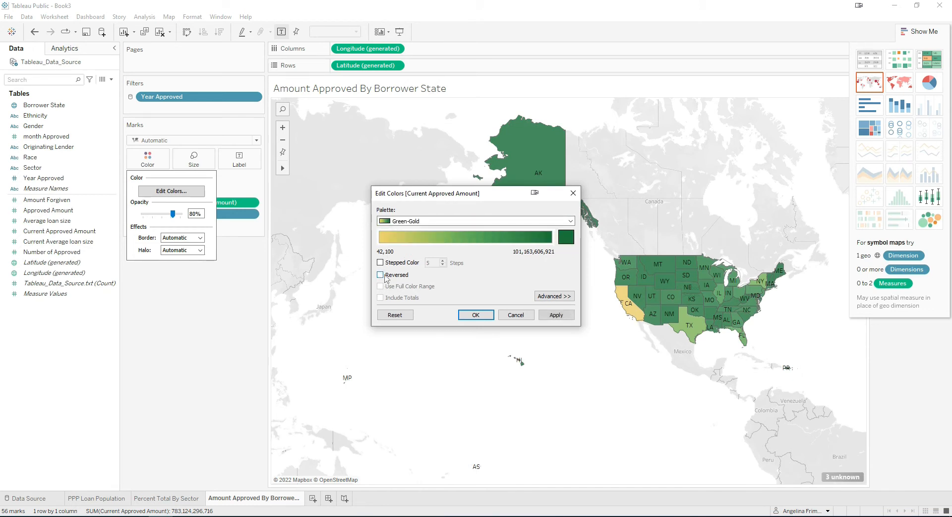
pyautogui.click(557, 316)
pyautogui.click(477, 315)
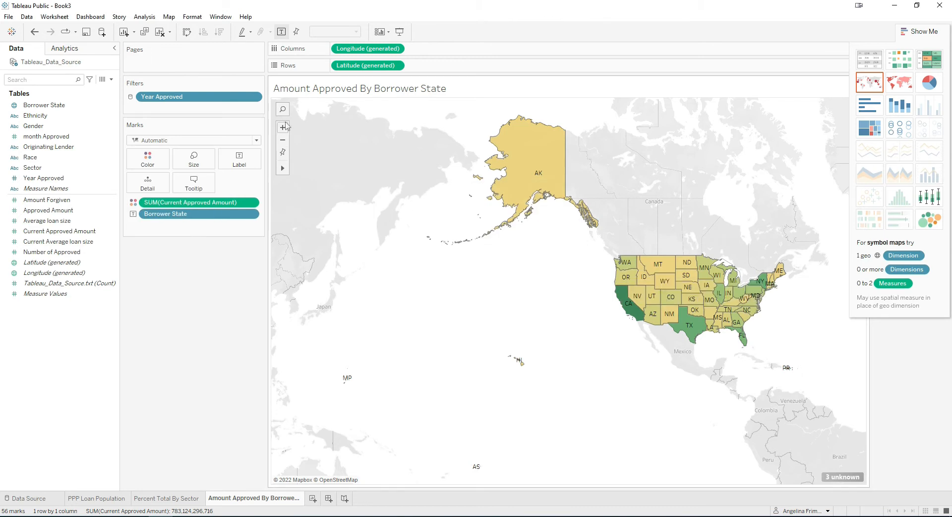
# - Zoom and pan the map to view the contiguous states and Alaska, and hide the Show Me chart suggestions
pyautogui.moveTo(283, 169)
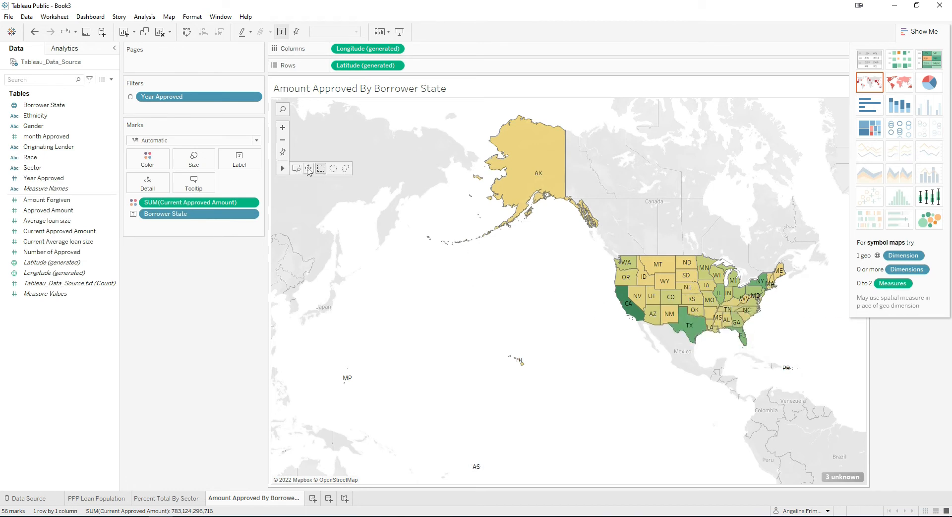
pyautogui.click(308, 169)
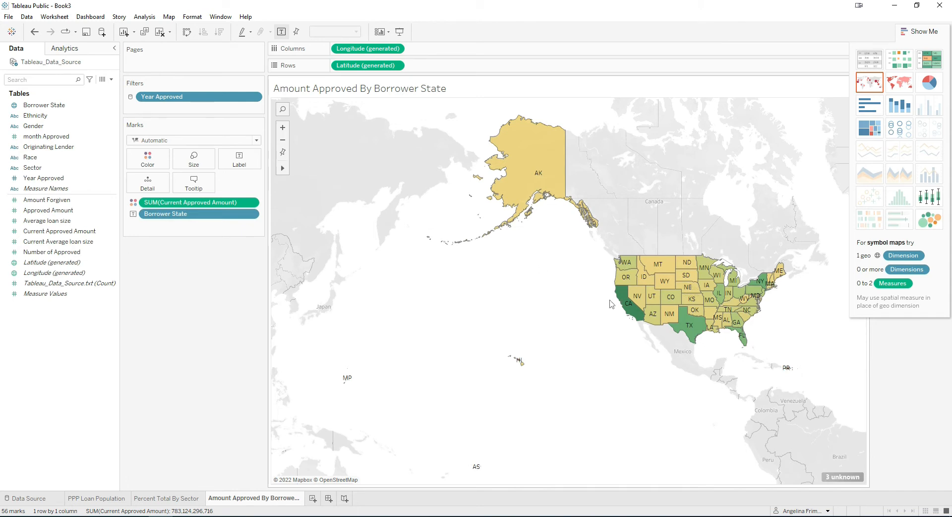
pyautogui.scroll(5, 556, 306)
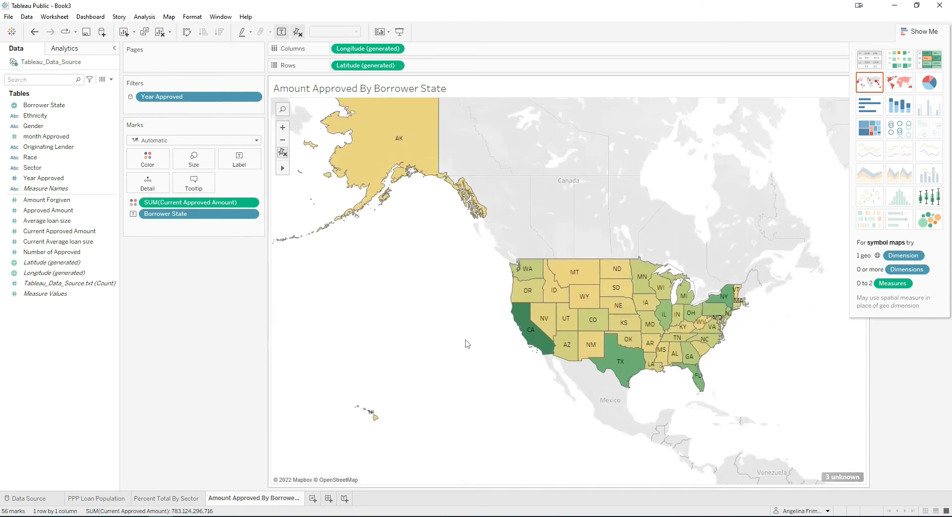
pyautogui.moveTo(474, 341); pyautogui.dragTo(335, 324)
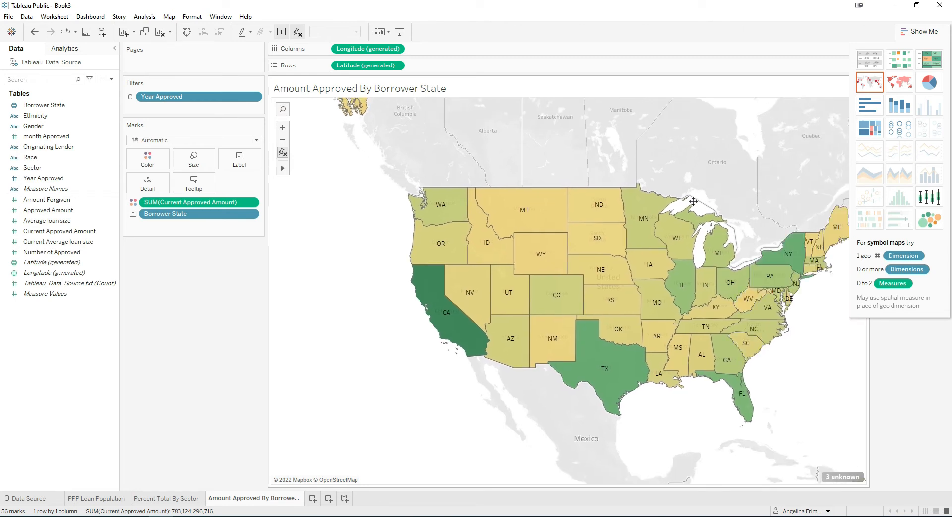
pyautogui.click(920, 33)
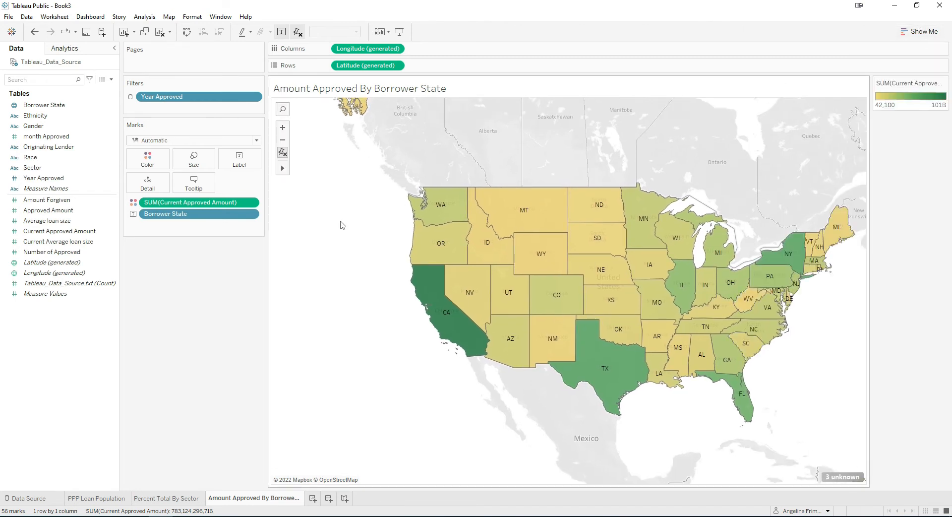
pyautogui.scroll(-2, 347, 233)
pyautogui.moveTo(346, 224); pyautogui.dragTo(579, 420)
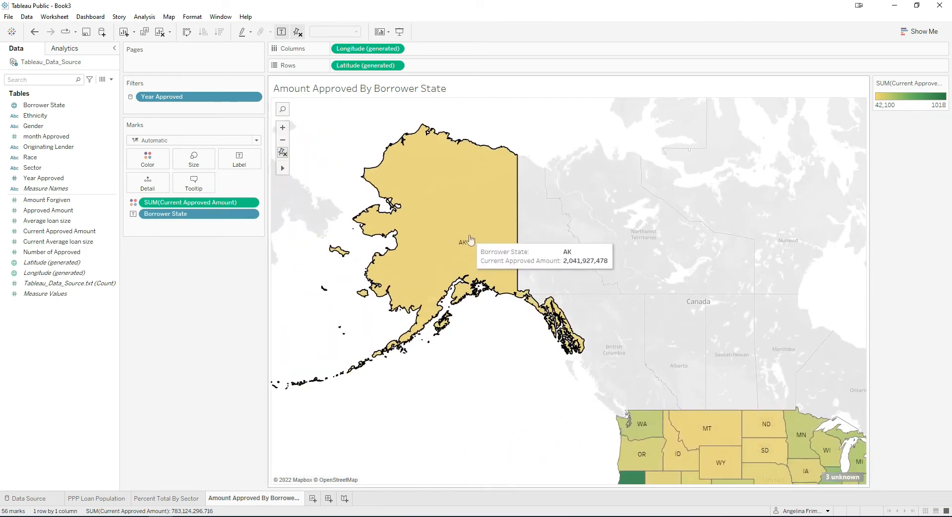
# - Reframe the map so that the contiguous United States fills the view
pyautogui.moveTo(506, 404); pyautogui.dragTo(309, 216)
pyautogui.scroll(2, 395, 304)
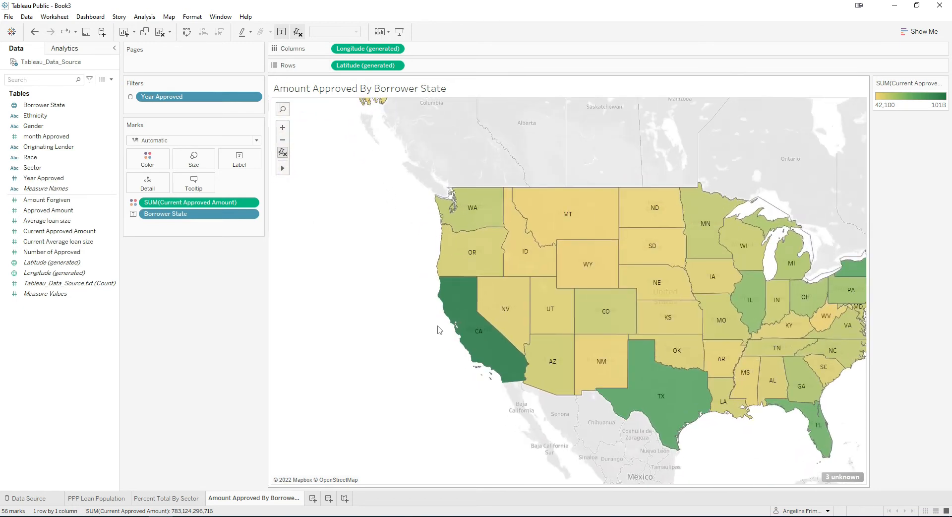
pyautogui.scroll(1, 393, 302)
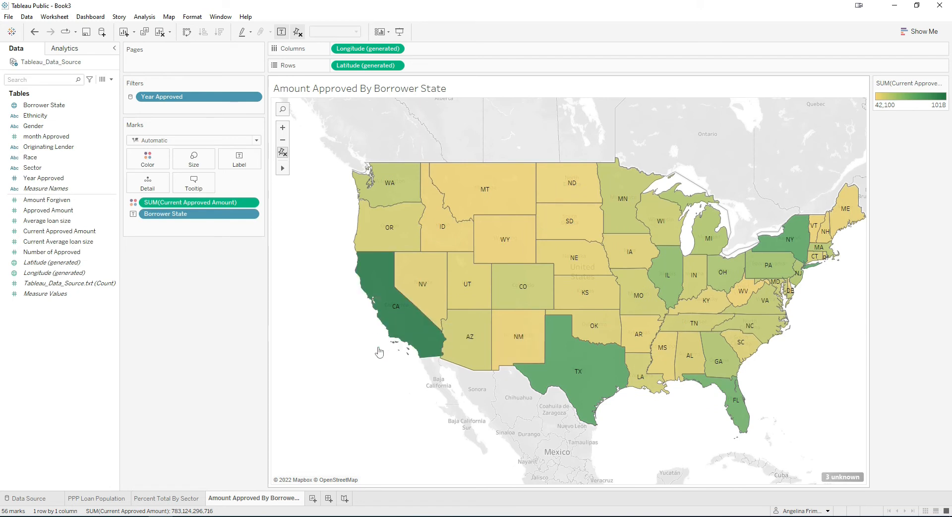
pyautogui.moveTo(378, 353)
pyautogui.mouseDown()
pyautogui.moveTo(333, 352)
pyautogui.moveTo(311, 366)
pyautogui.mouseUp()
pyautogui.scroll(1, 352, 357)
pyautogui.scroll(1, 352, 357)
pyautogui.scroll(-2, 352, 357)
pyautogui.scroll(1, 334, 354)
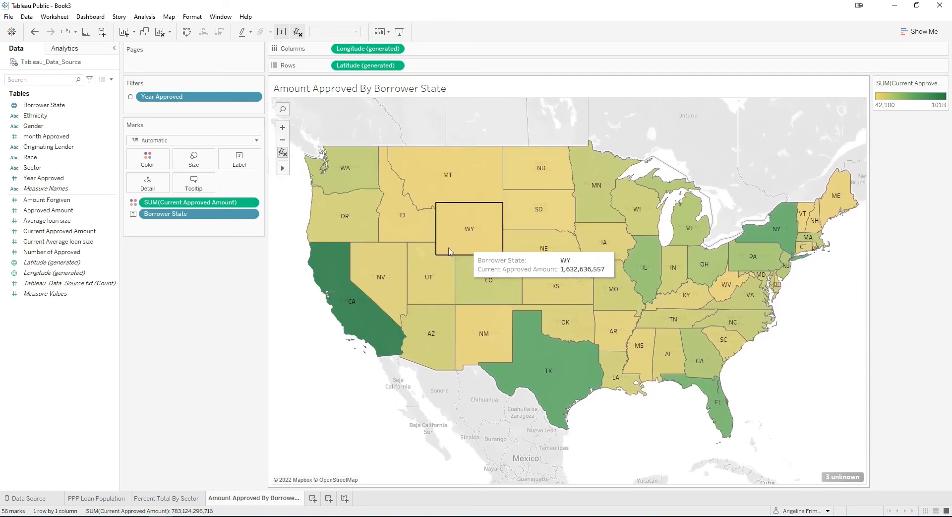
# - Try the Normal and Dark background styles on the map
pyautogui.click(169, 18)
pyautogui.moveTo(202, 29)
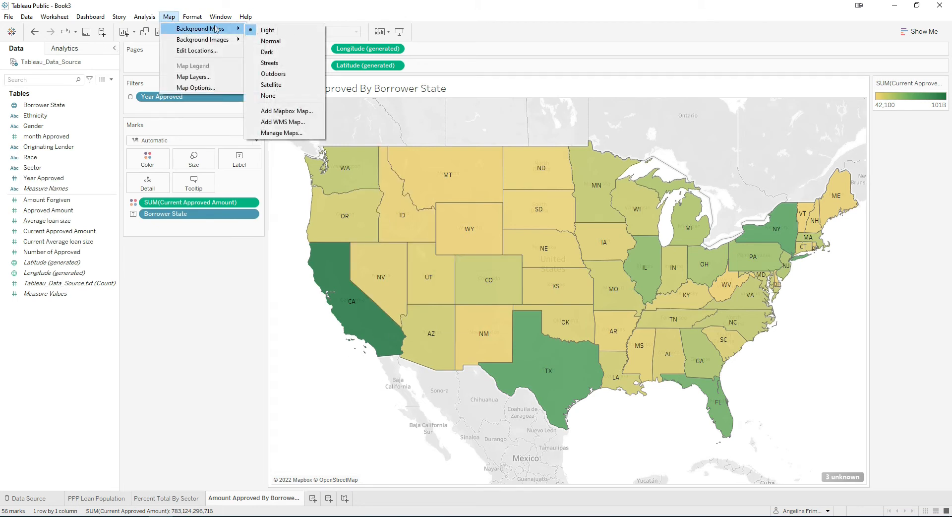
pyautogui.click(277, 43)
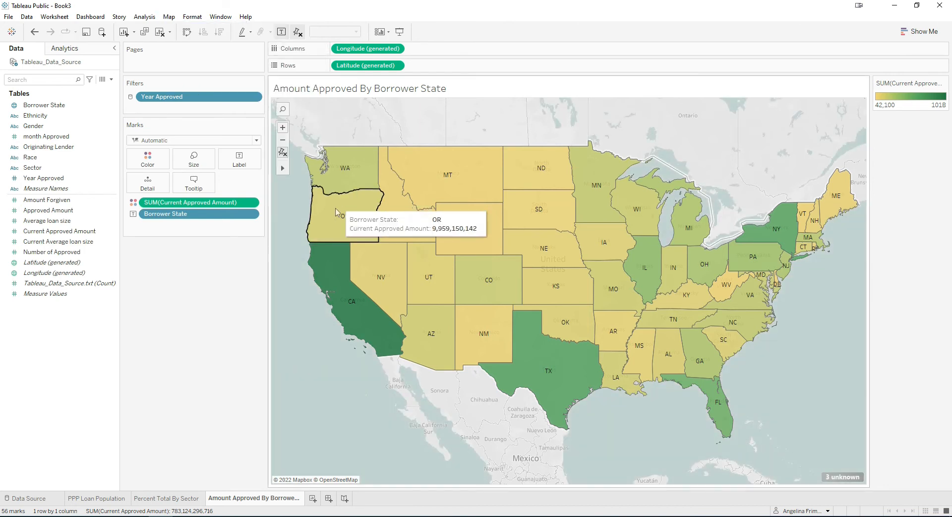
pyautogui.click(169, 16)
pyautogui.moveTo(208, 28)
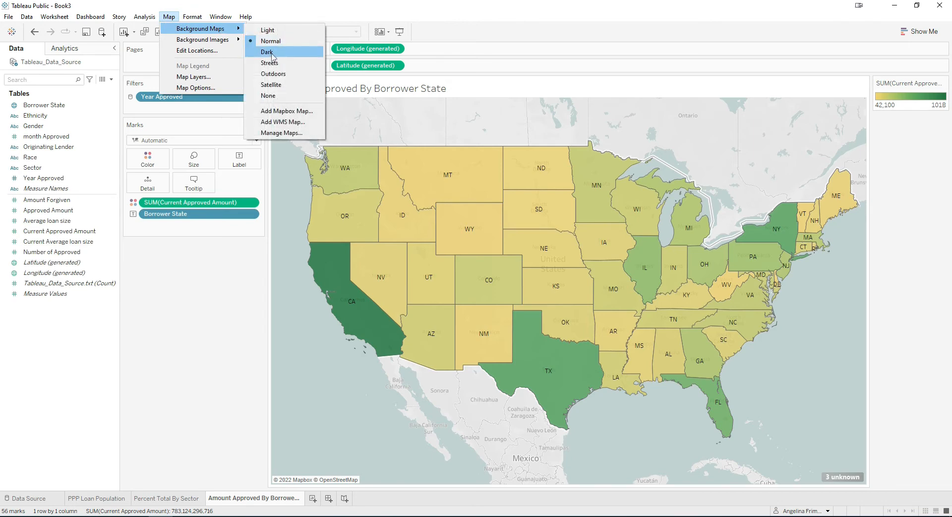
pyautogui.click(269, 51)
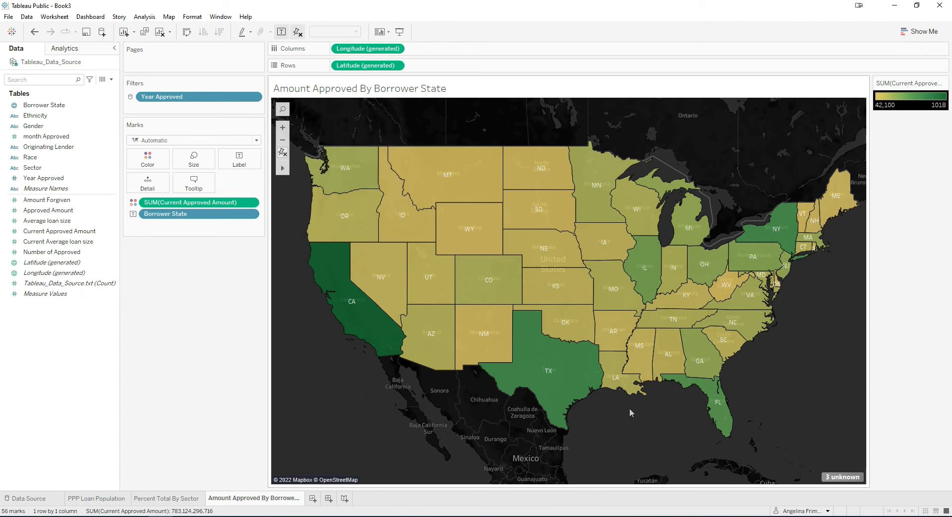
# - Try the Streets, Outdoors and Satellite background styles on the map
pyautogui.click(194, 17)
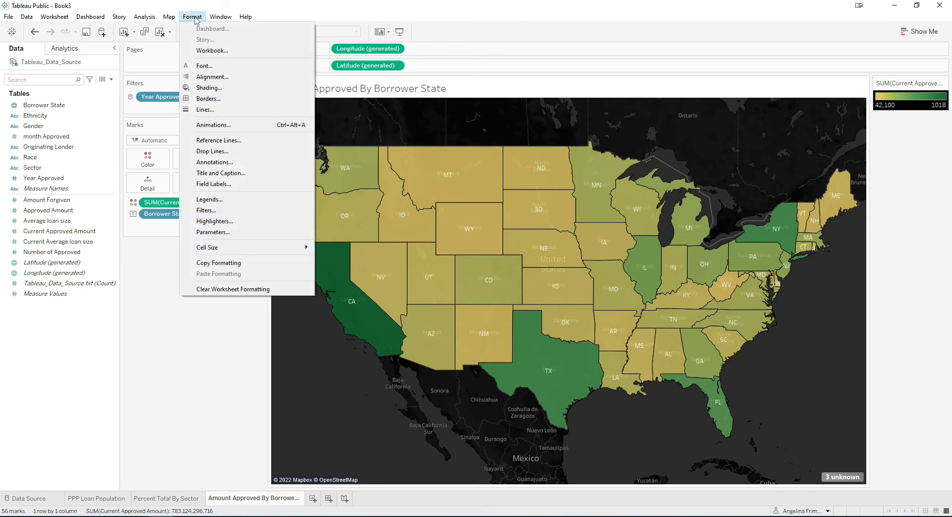
pyautogui.click(169, 16)
pyautogui.click(169, 17)
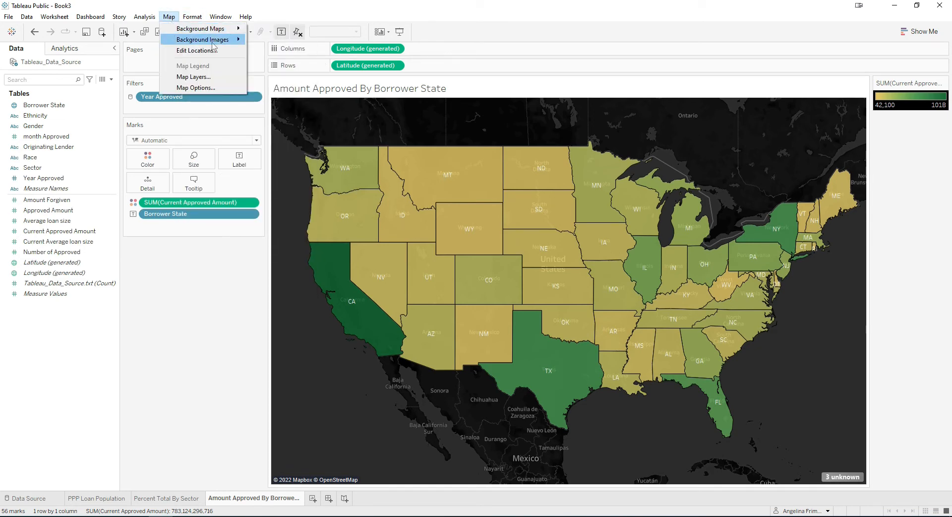
pyautogui.click(278, 62)
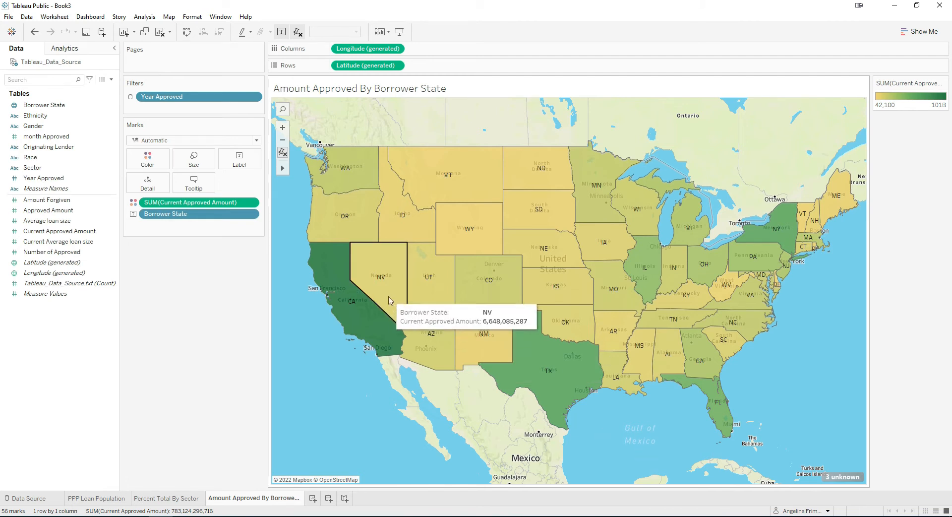
pyautogui.click(169, 17)
pyautogui.moveTo(225, 30)
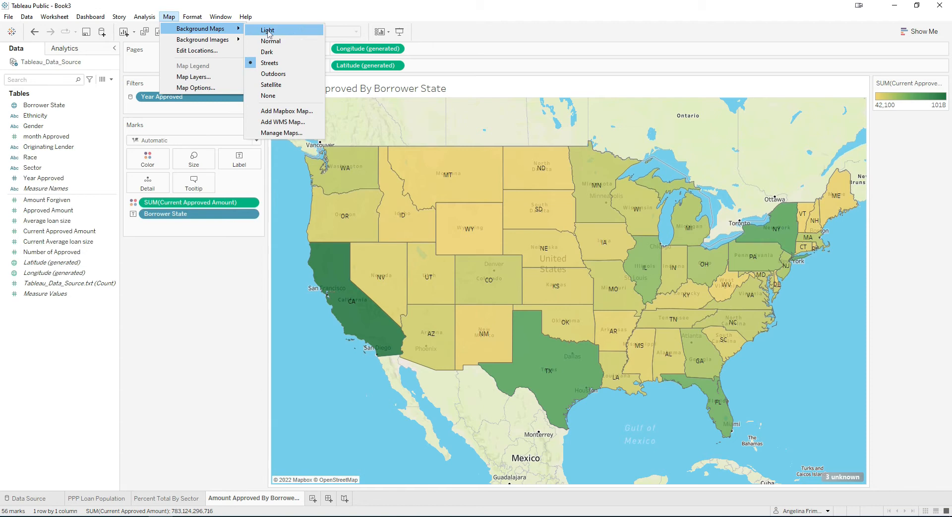
pyautogui.click(279, 76)
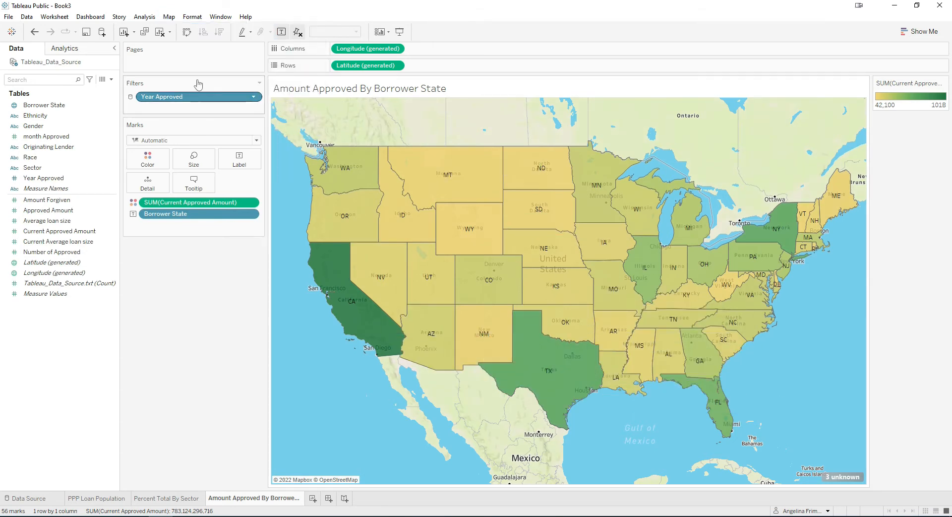
pyautogui.click(169, 17)
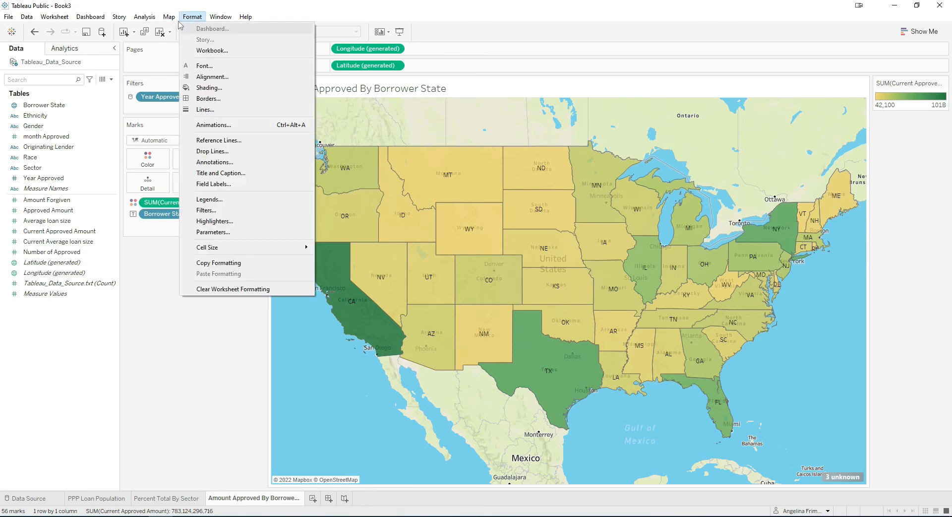
pyautogui.moveTo(200, 29)
pyautogui.click(270, 85)
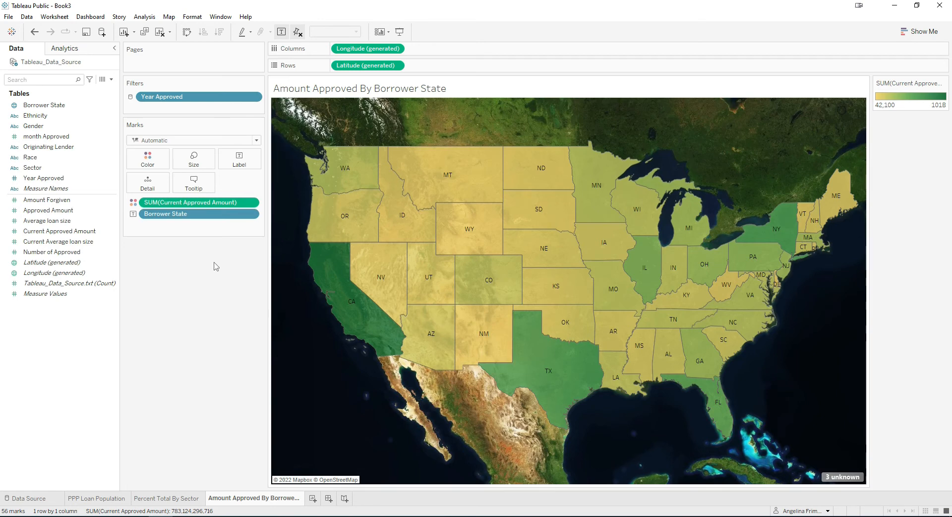
# - Set the map's background style to Normal
pyautogui.click(169, 17)
pyautogui.moveTo(236, 36)
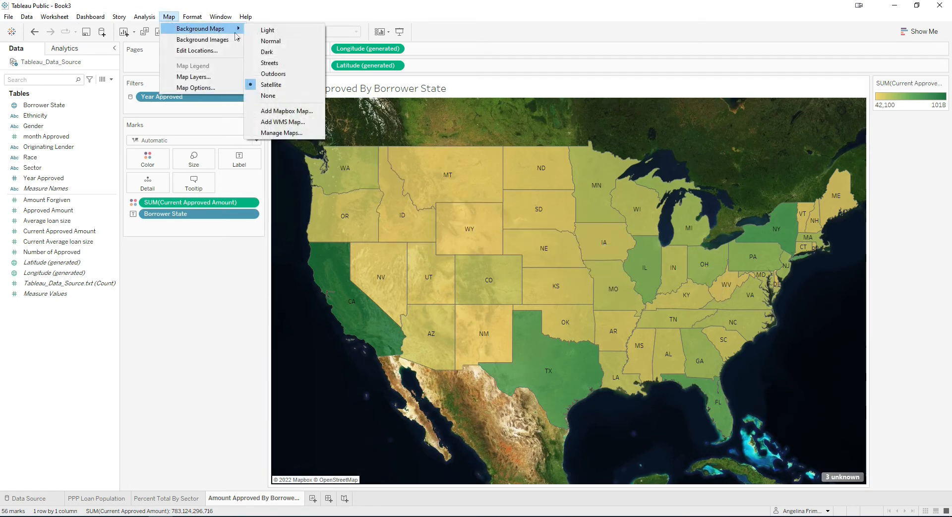
pyautogui.click(277, 40)
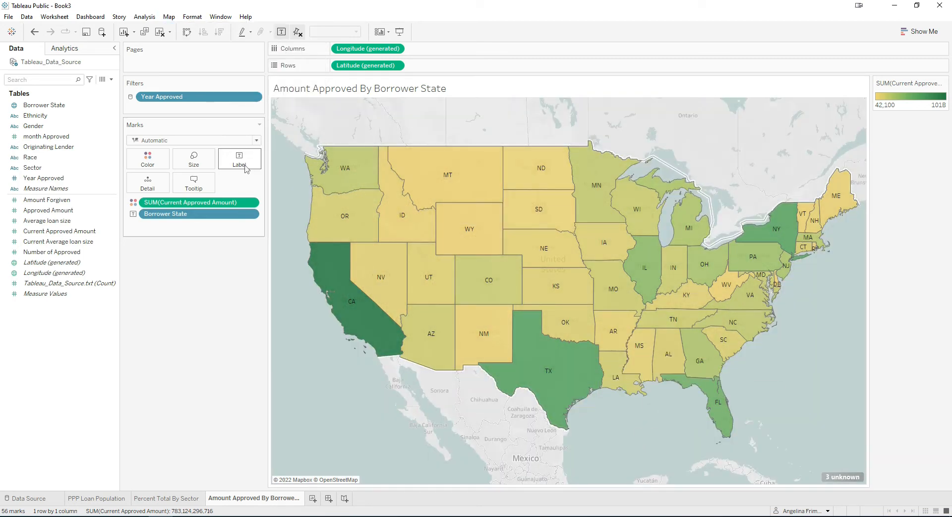
# - Add Year Approved to the map's tooltip and check it on a state
pyautogui.moveTo(365, 156)
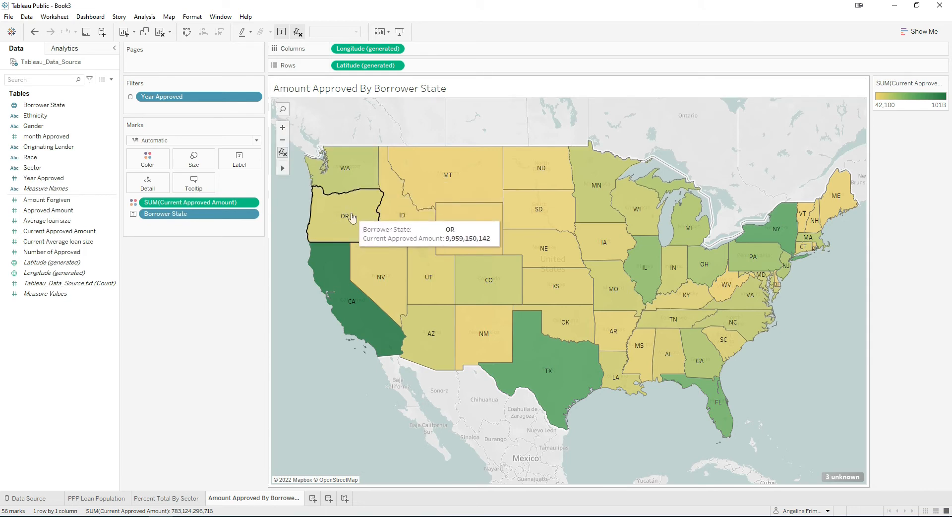
pyautogui.moveTo(443, 190)
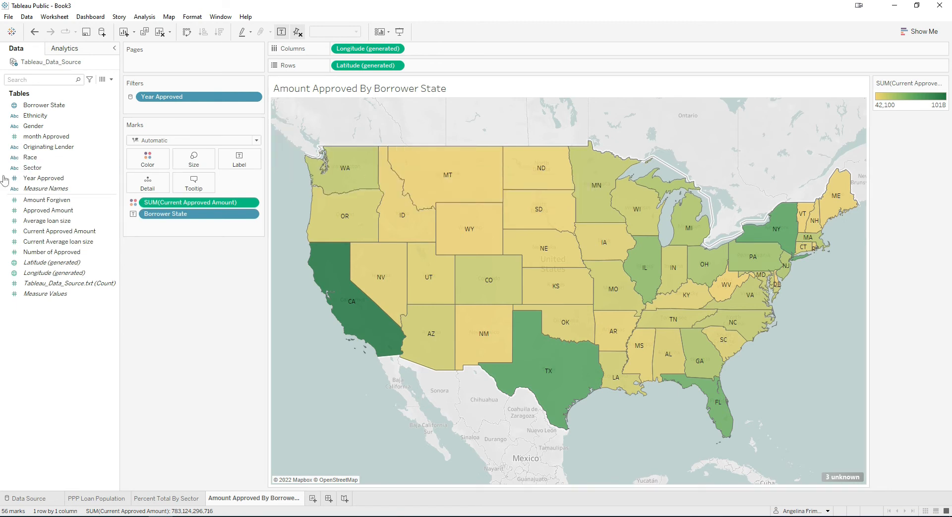
pyautogui.moveTo(47, 182); pyautogui.dragTo(195, 181)
pyautogui.moveTo(452, 229)
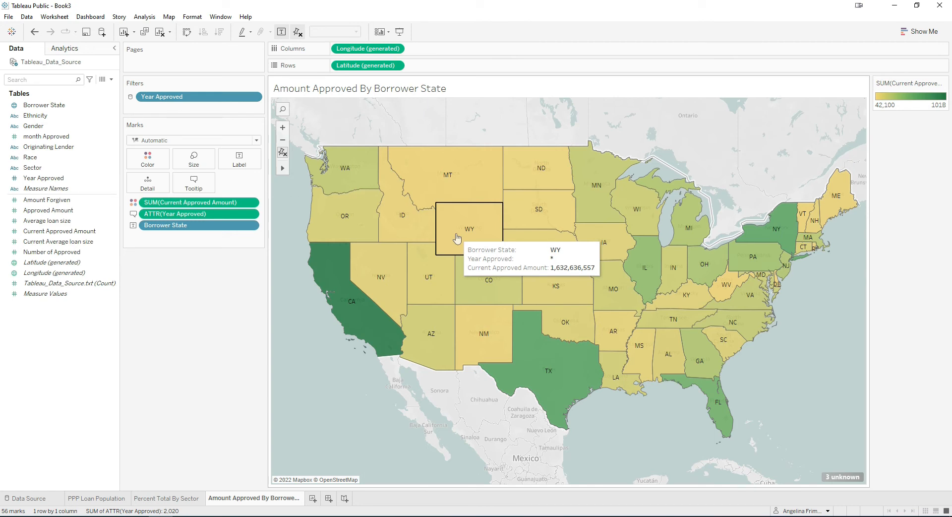
# - Show the Year Approved filter beside the map, test it with only 2020 selected, and restore all years
pyautogui.click(254, 99)
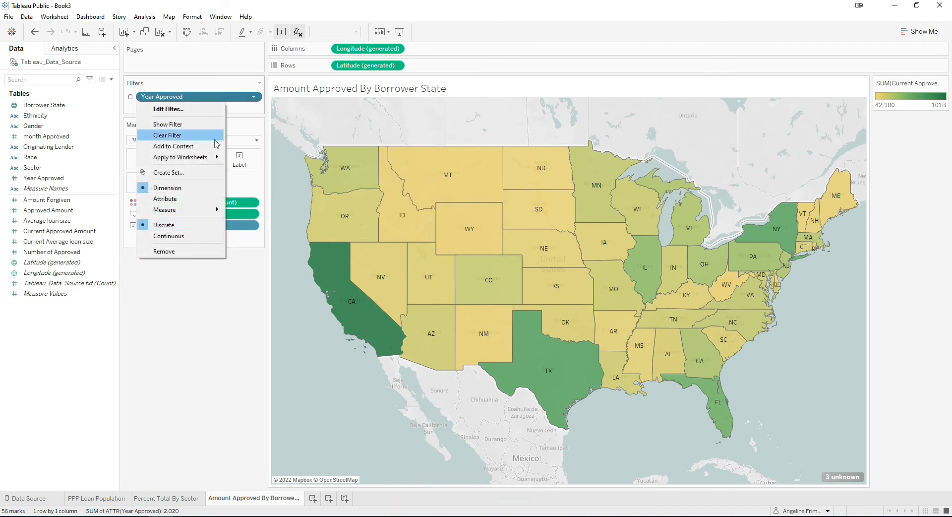
pyautogui.click(171, 125)
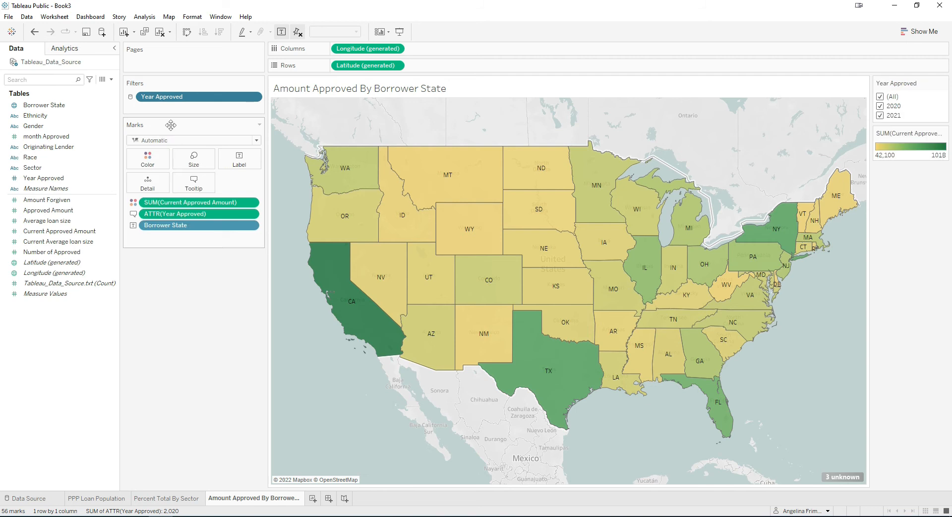
pyautogui.click(879, 115)
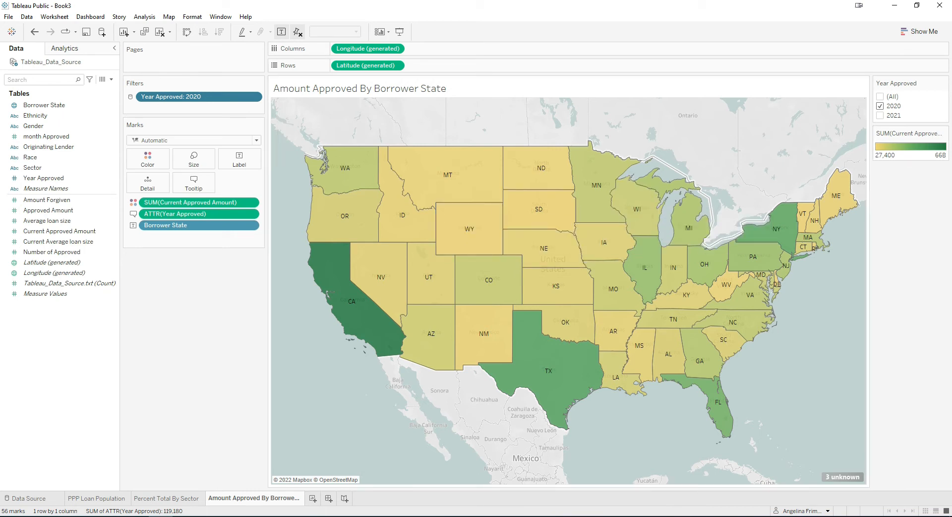
pyautogui.click(880, 97)
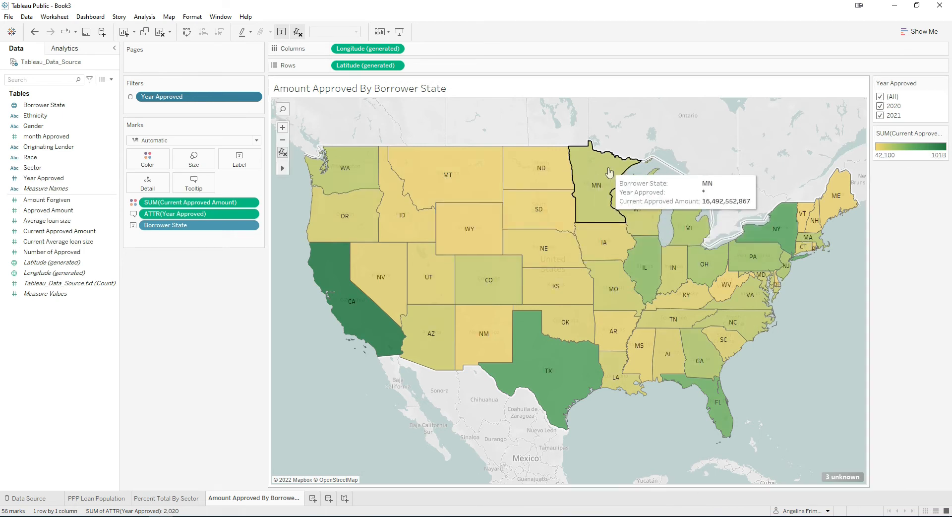
# - Replace the sheet name placeholder in the map's title with the text "Amount Approved By Borrower State"
pyautogui.doubleClick(372, 93)
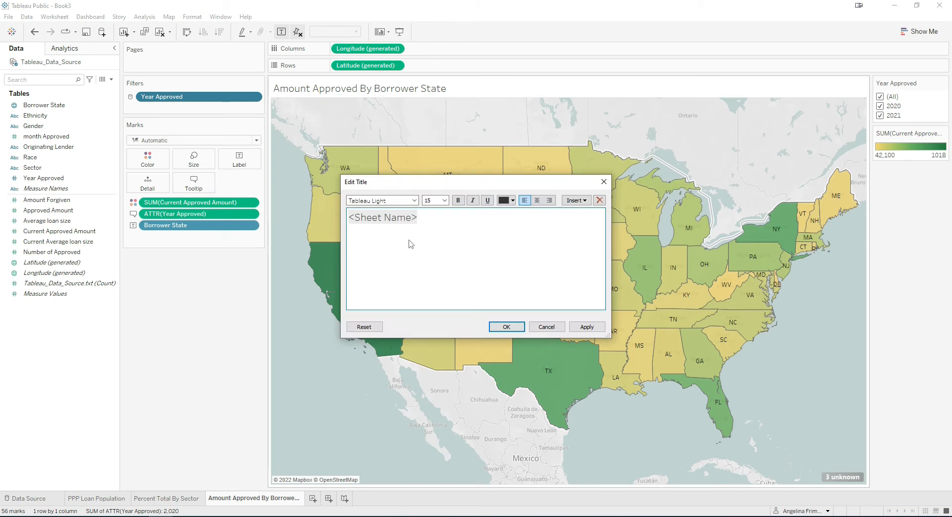
pyautogui.moveTo(428, 222); pyautogui.dragTo(311, 218)
pyautogui.write('Amount Aapproved')
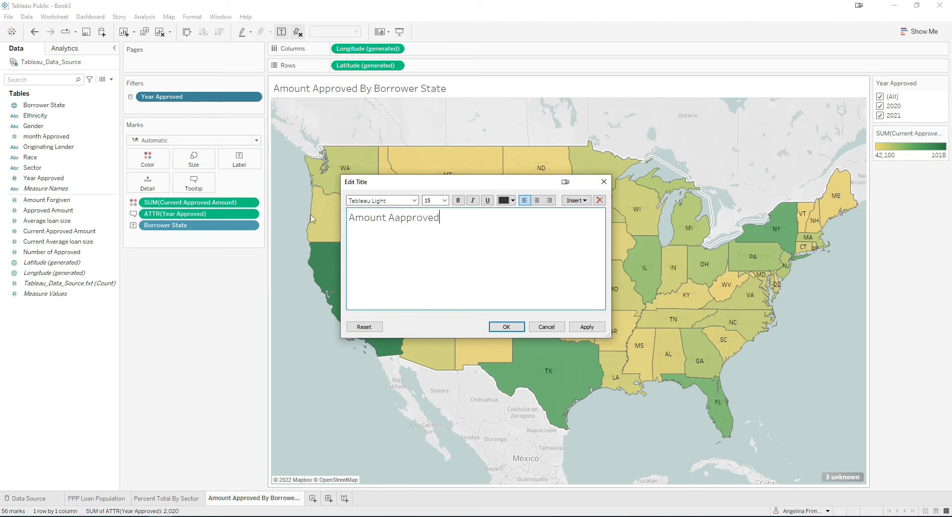
pyautogui.press('BackSpace')
pyautogui.press('BackSpace')
pyautogui.press('BackSpace')
pyautogui.press('BackSpace')
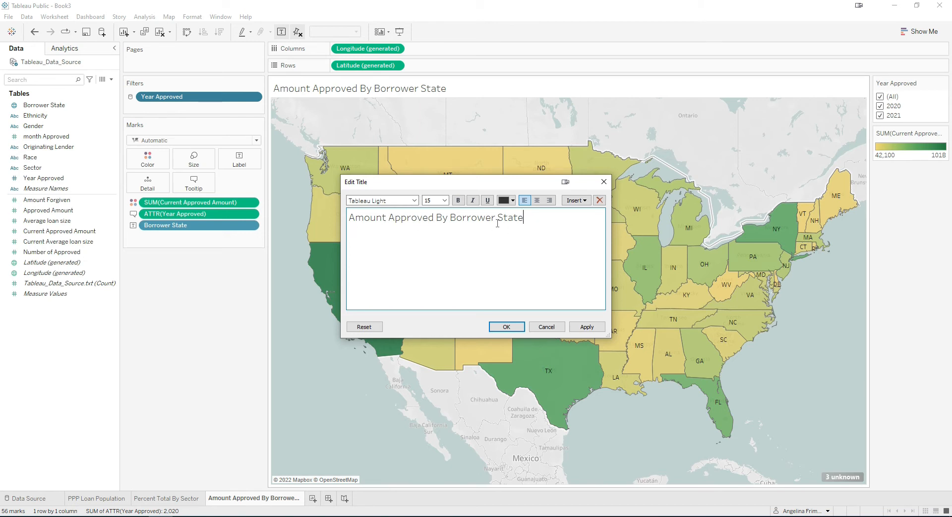
# - Format the whole map title in bold teal and apply the change
pyautogui.hotkey('ctrl', 'a')
pyautogui.click(513, 201)
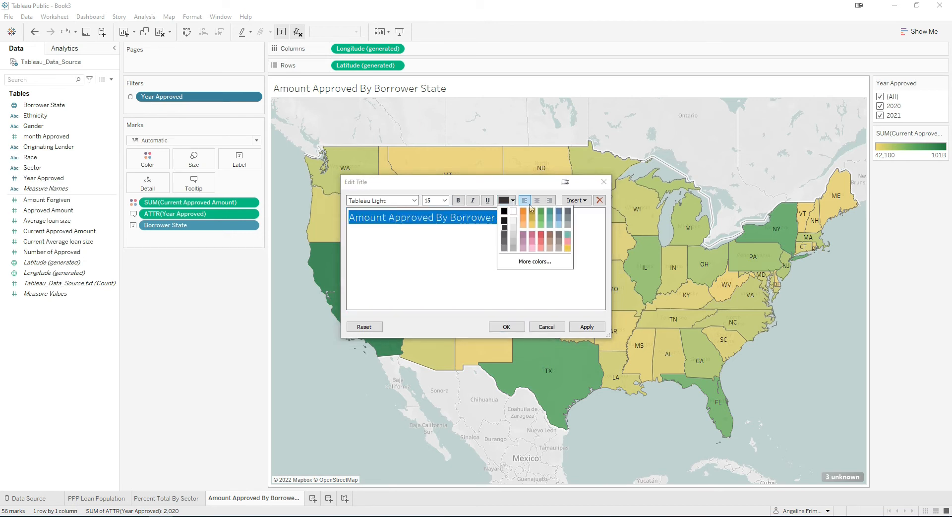
pyautogui.click(551, 212)
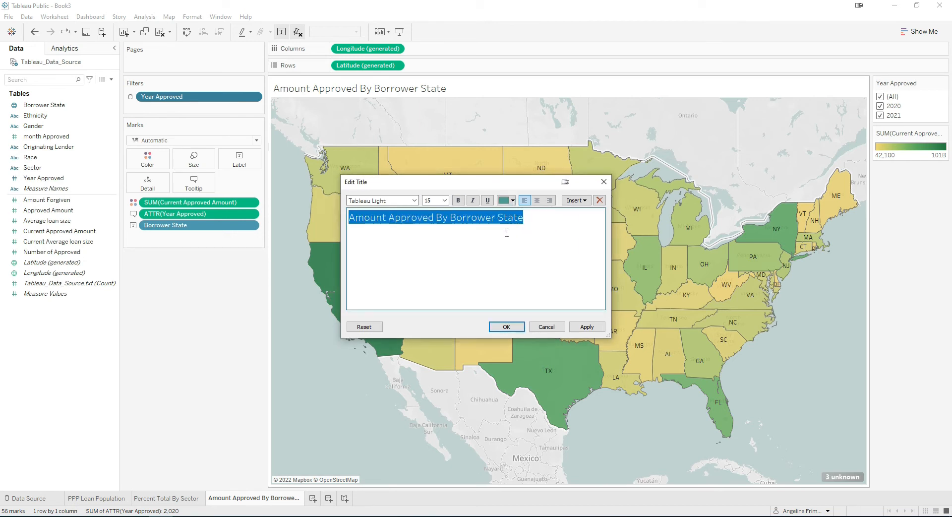
pyautogui.click(458, 201)
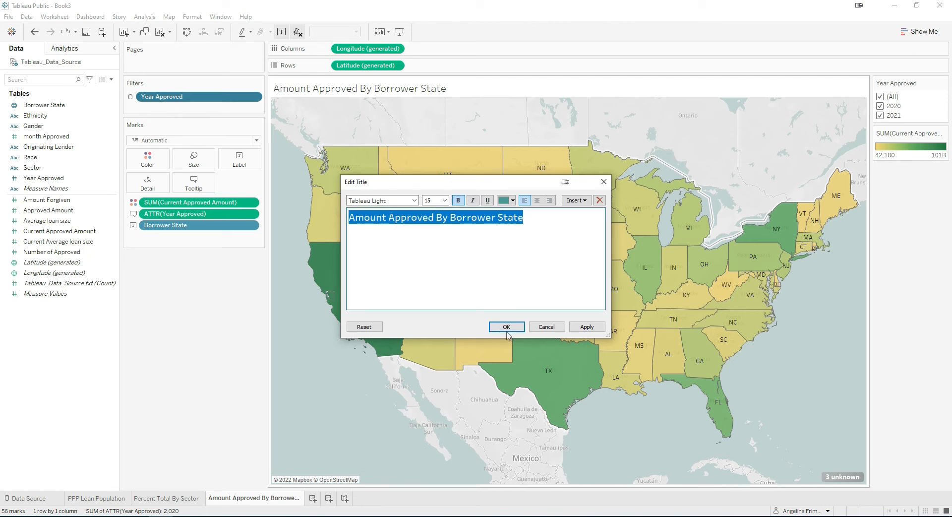
pyautogui.click(584, 328)
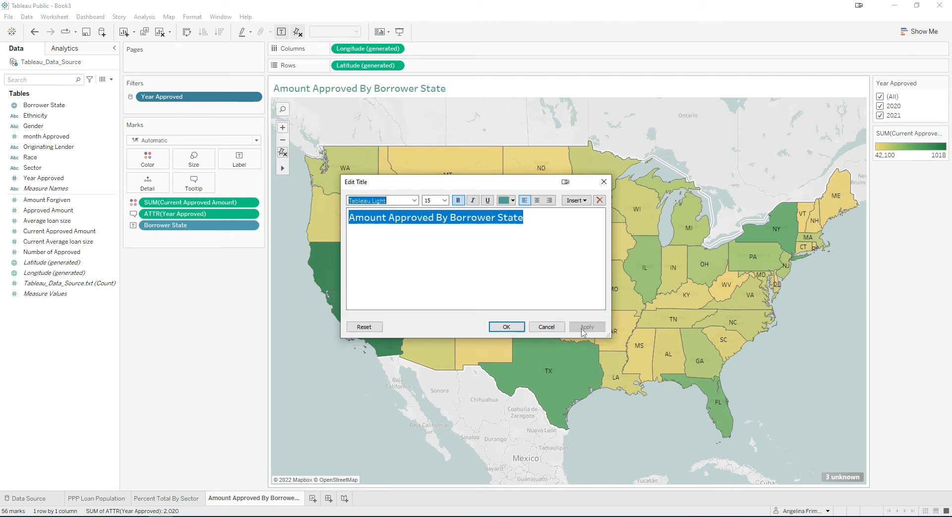
pyautogui.click(513, 200)
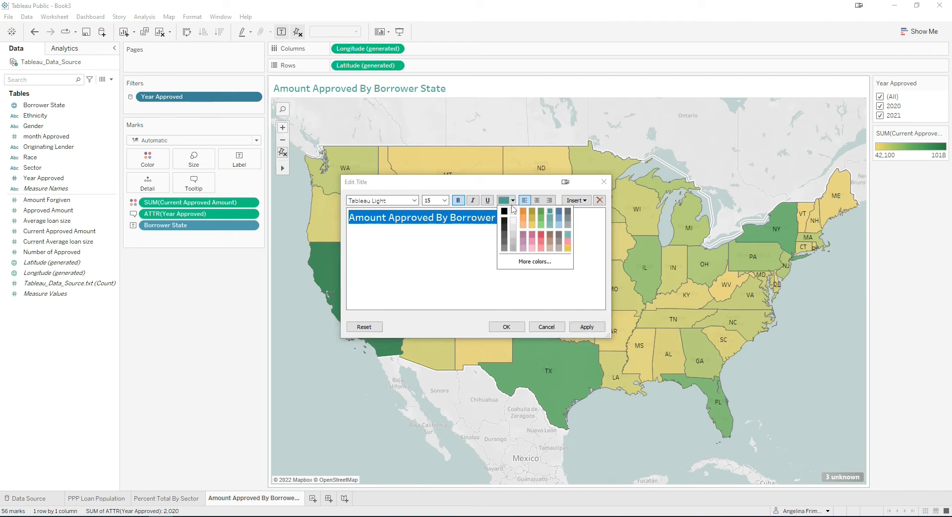
pyautogui.click(557, 297)
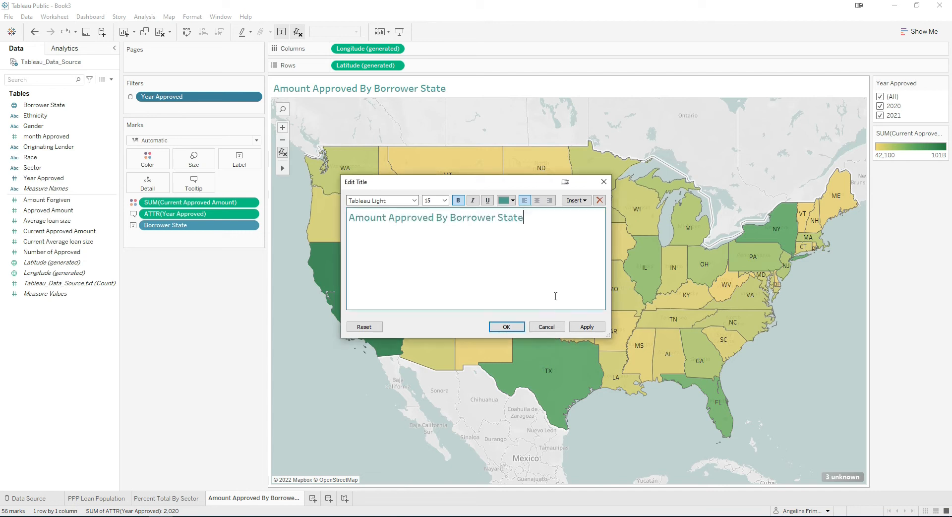
pyautogui.click(506, 326)
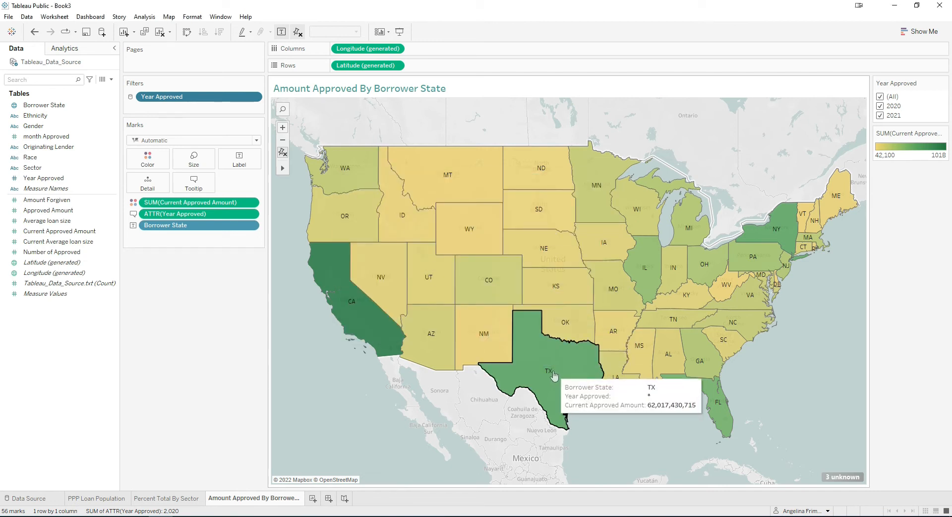
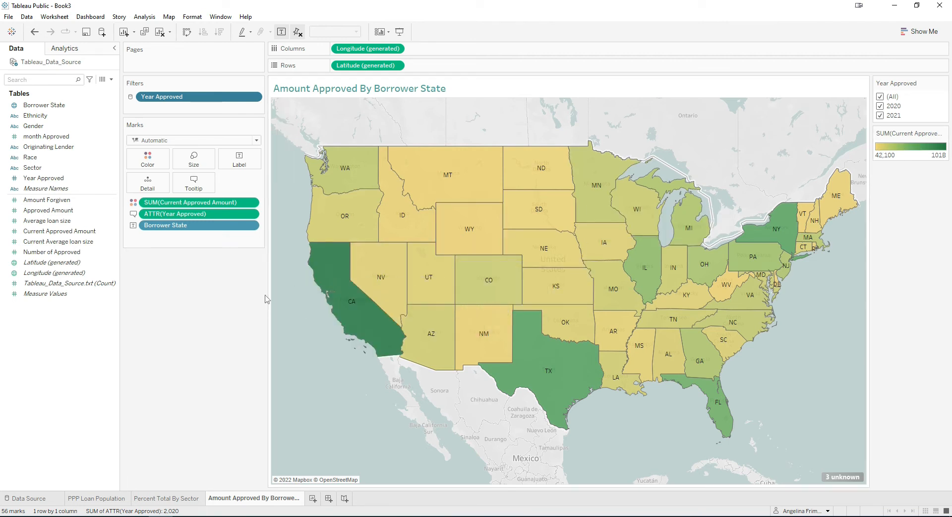
# - Narrow the Marks card and open the text color choices for the full map title
pyautogui.moveTo(267, 291); pyautogui.dragTo(217, 291)
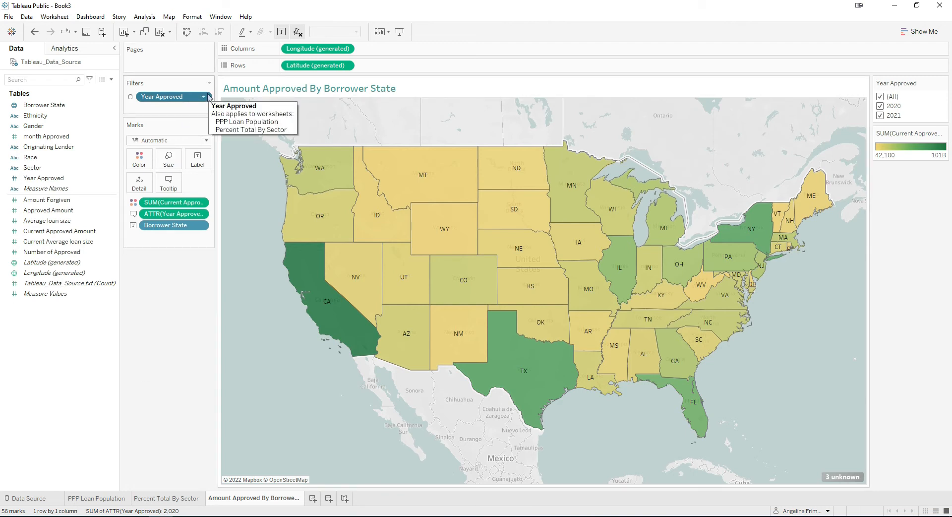
pyautogui.doubleClick(401, 94)
pyautogui.moveTo(520, 224); pyautogui.dragTo(328, 212)
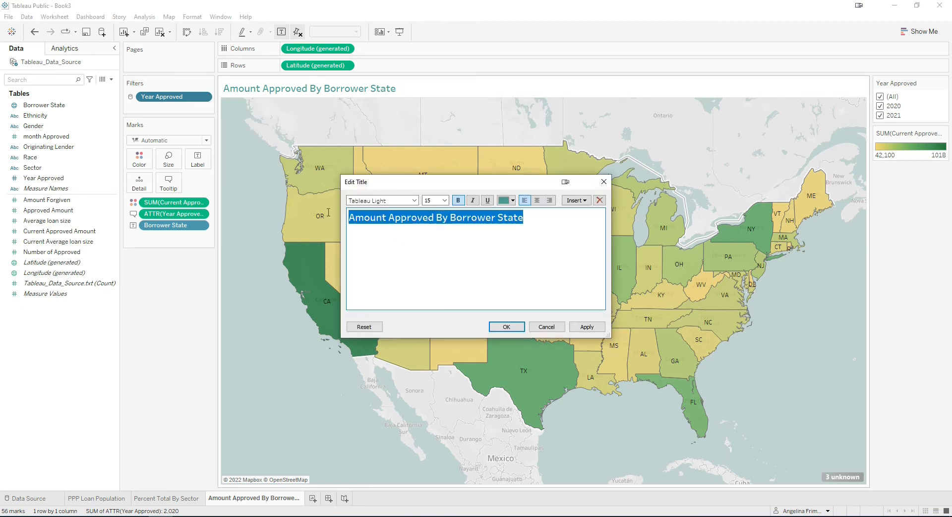
pyautogui.click(513, 200)
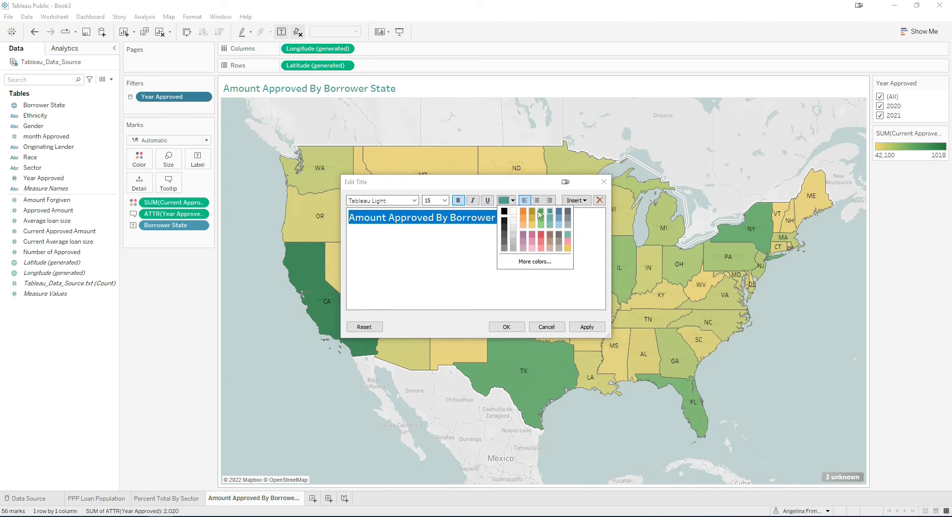
# - Recolor the "Amount Approved By Borrower State" map title green and apply the title change
pyautogui.click(540, 215)
pyautogui.click(577, 326)
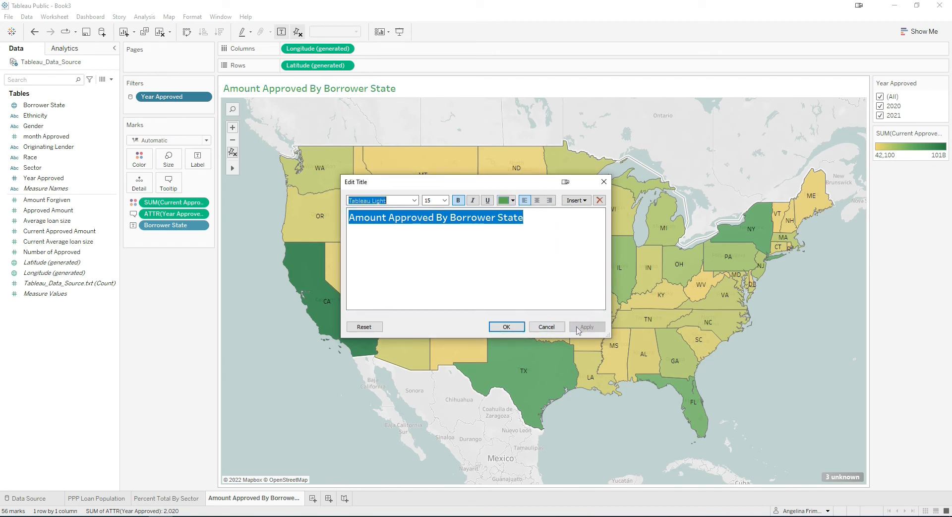
pyautogui.click(504, 327)
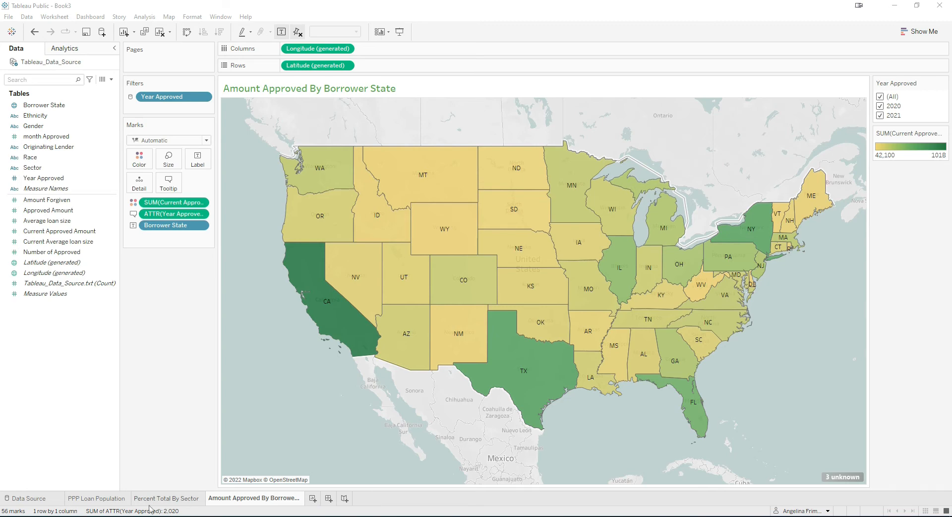
# - Add a new worksheet and name it "Top 15 by Originating Lender"
pyautogui.click(163, 498)
pyautogui.click(112, 498)
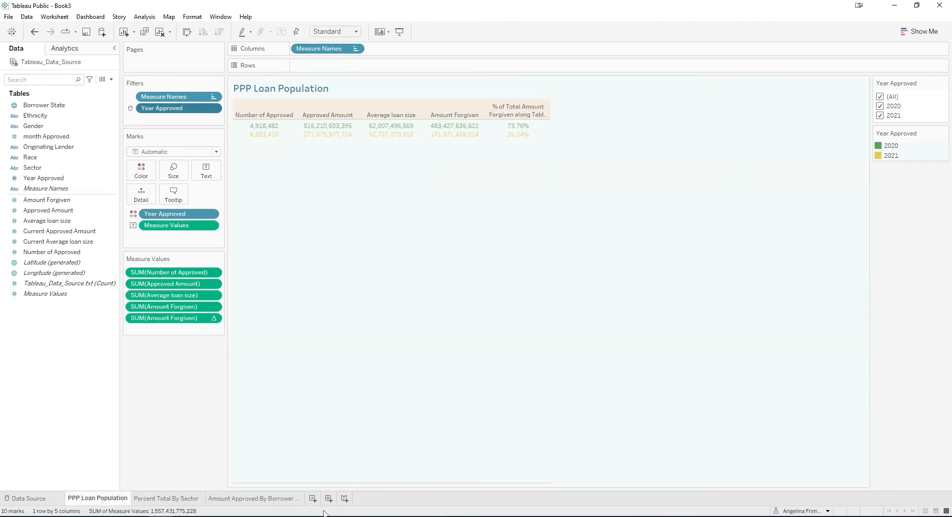
pyautogui.click(313, 498)
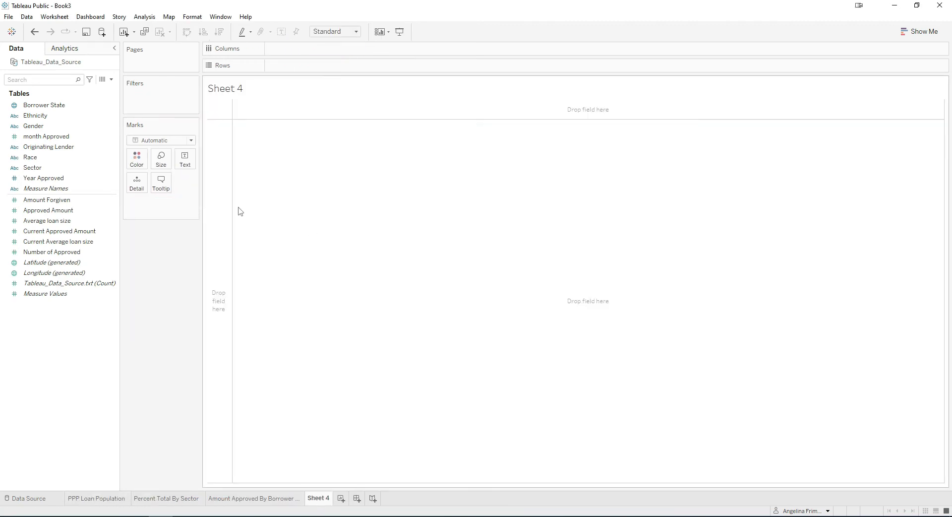
pyautogui.rightClick(322, 498)
pyautogui.click(350, 385)
pyautogui.write('Top 15 by ')
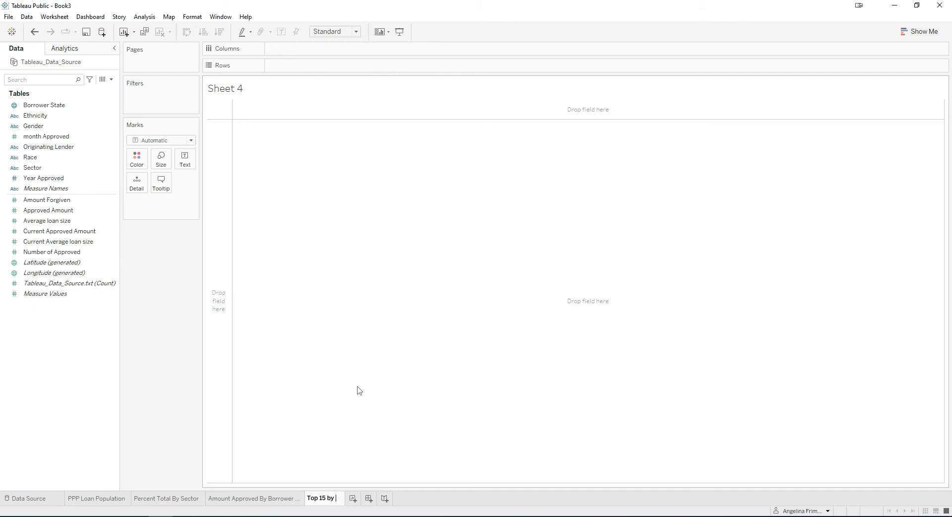
pyautogui.write('Origini')
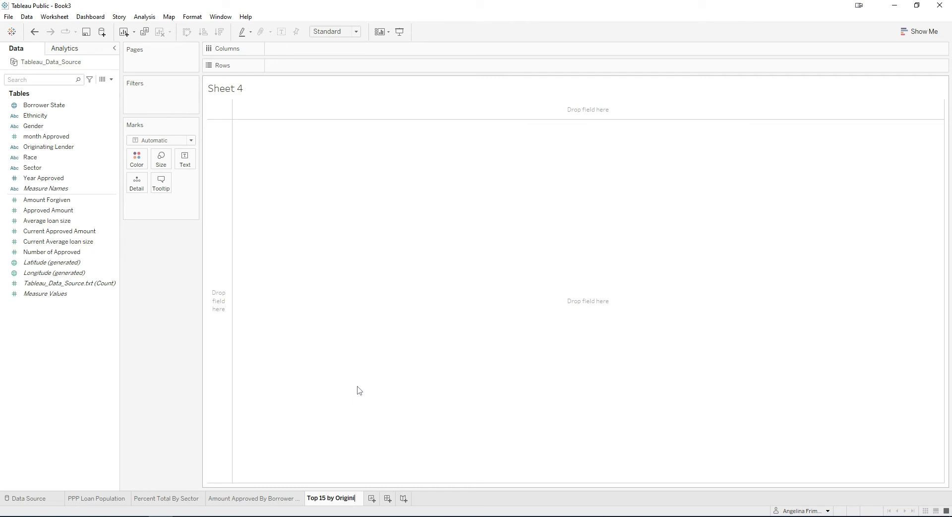
pyautogui.press('BackSpace')
pyautogui.write('ating Lender')
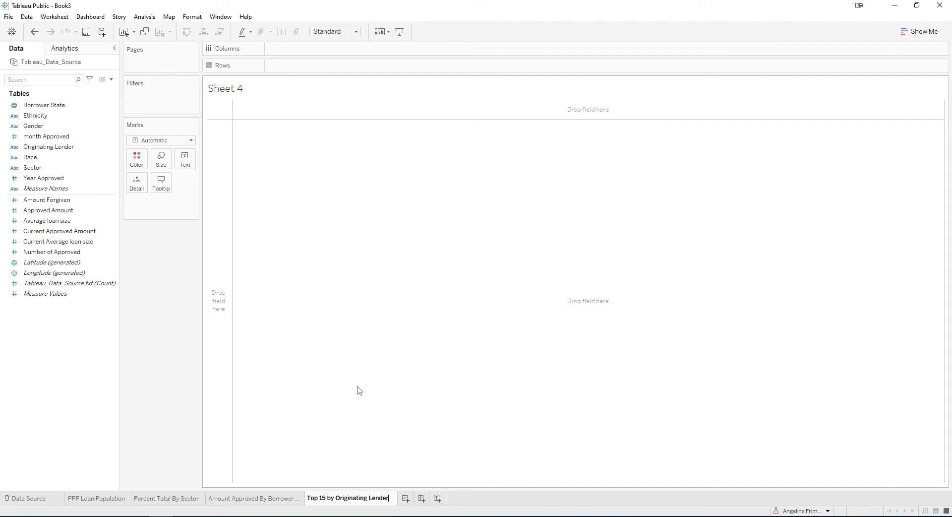
pyautogui.press('Return')
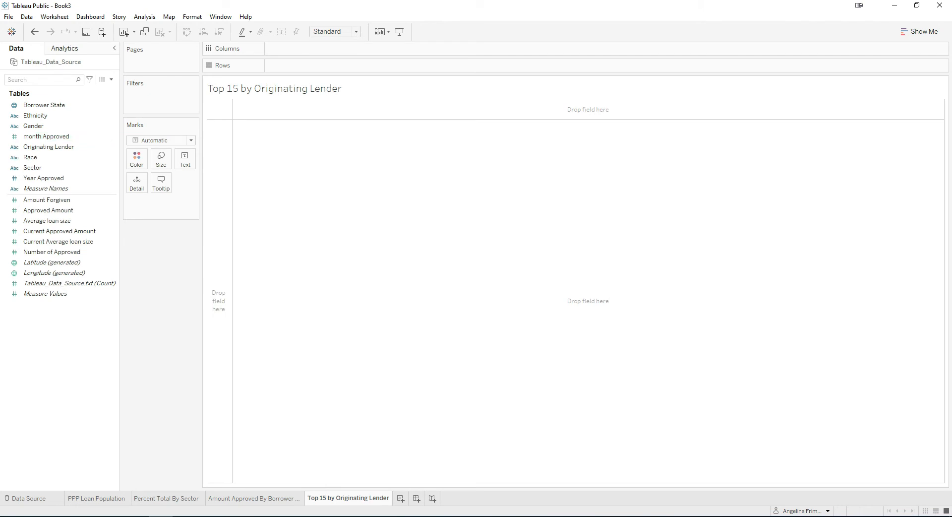
# - Create a new parameter named "Top Originating Lender 15"
pyautogui.click(112, 80)
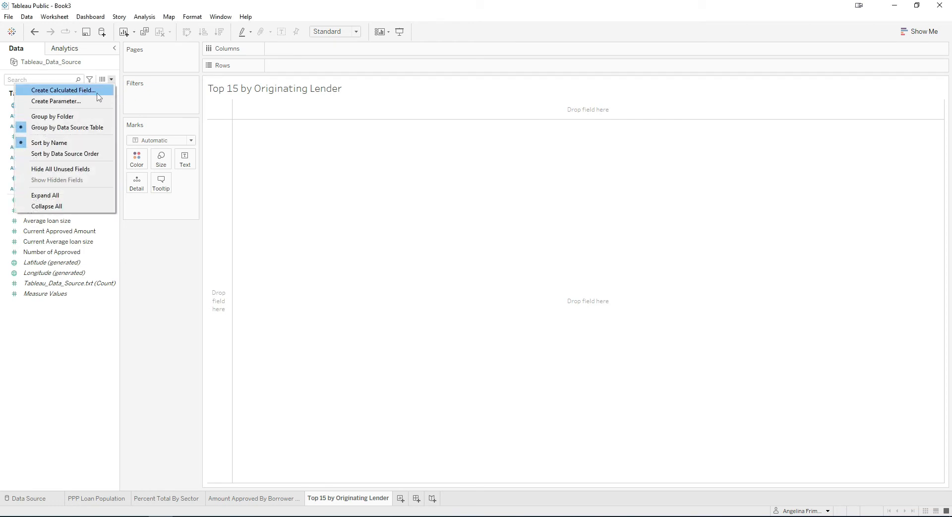
pyautogui.click(73, 102)
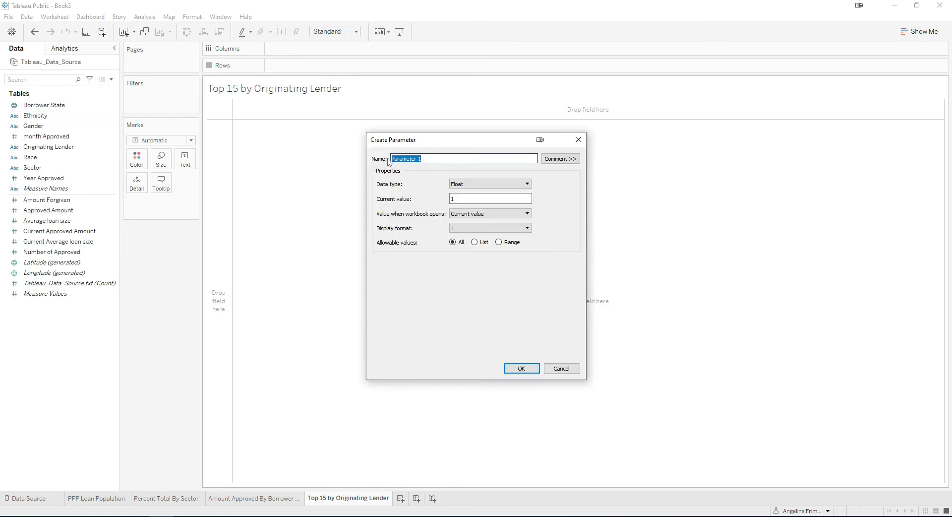
pyautogui.write('Top Ori')
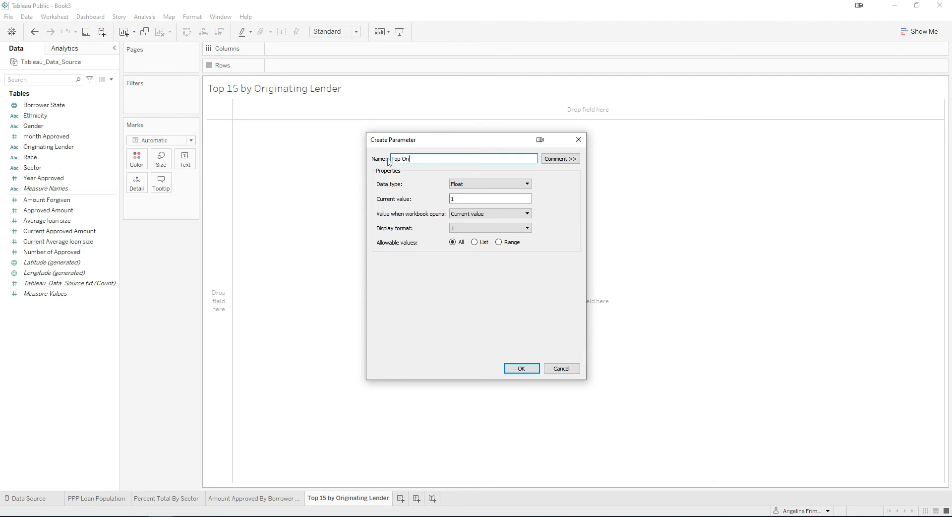
pyautogui.write('ginating Lender 15')
# - Restrict the parameter's allowable values to a range with minimum 1, maximum 20 and step size 1
pyautogui.click(451, 198)
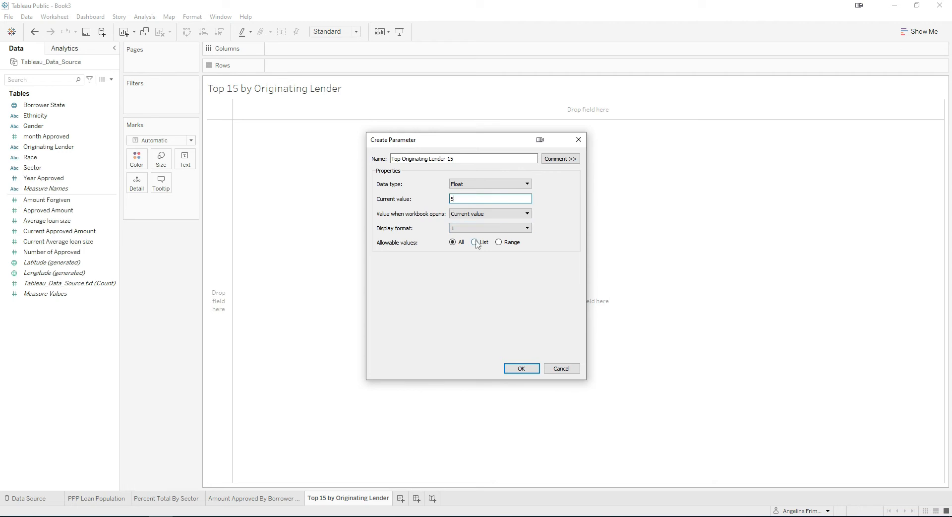
pyautogui.click(475, 242)
pyautogui.click(499, 242)
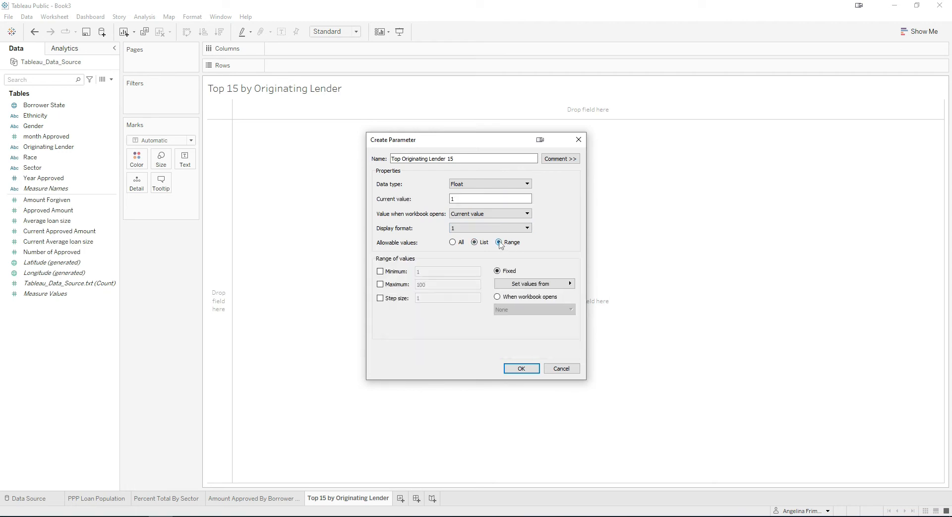
pyautogui.click(380, 272)
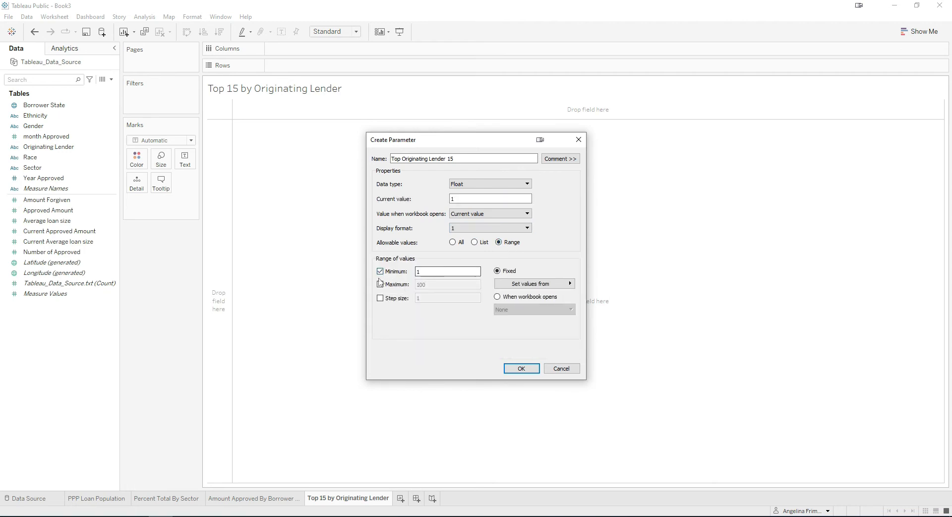
pyautogui.click(380, 284)
pyautogui.click(380, 298)
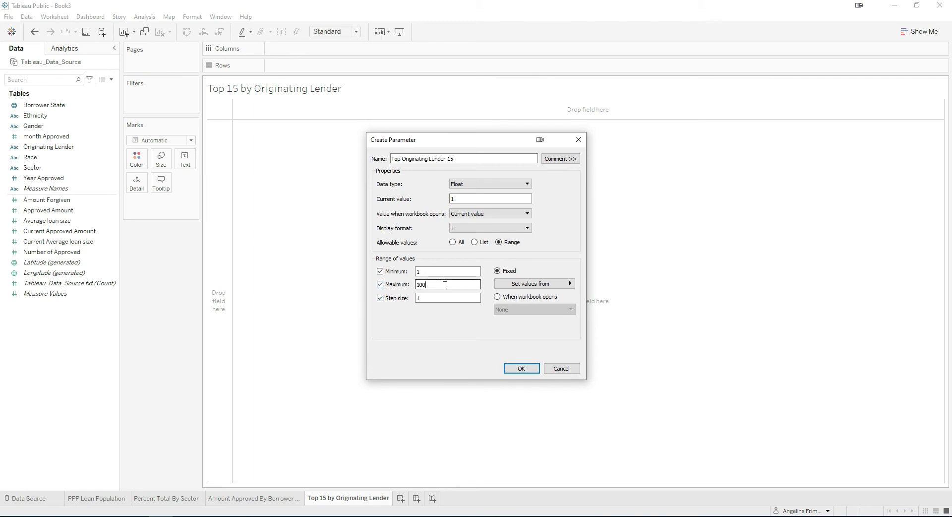
pyautogui.doubleClick(443, 284)
pyautogui.write('20')
# - Set the parameter's current value to 5 and its data type to Integer, and save the parameter
pyautogui.doubleClick(471, 199)
pyautogui.write('5')
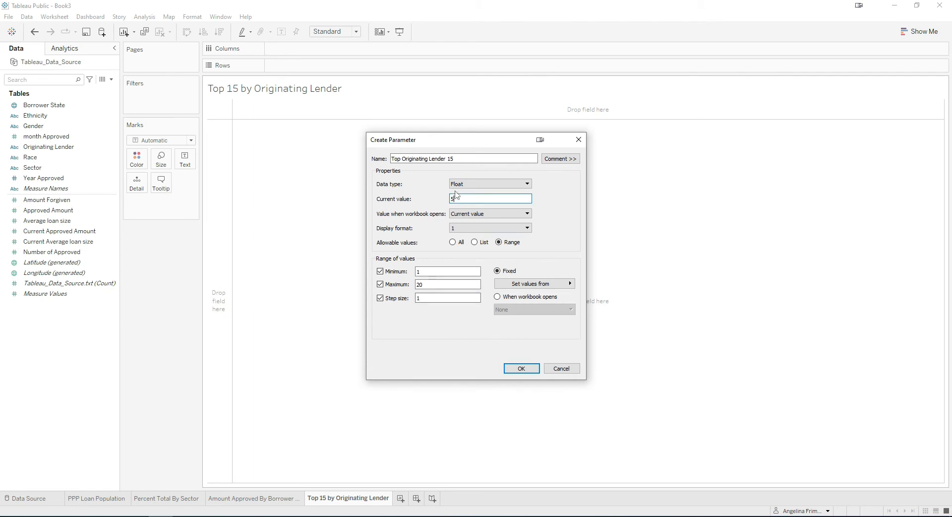
pyautogui.click(458, 184)
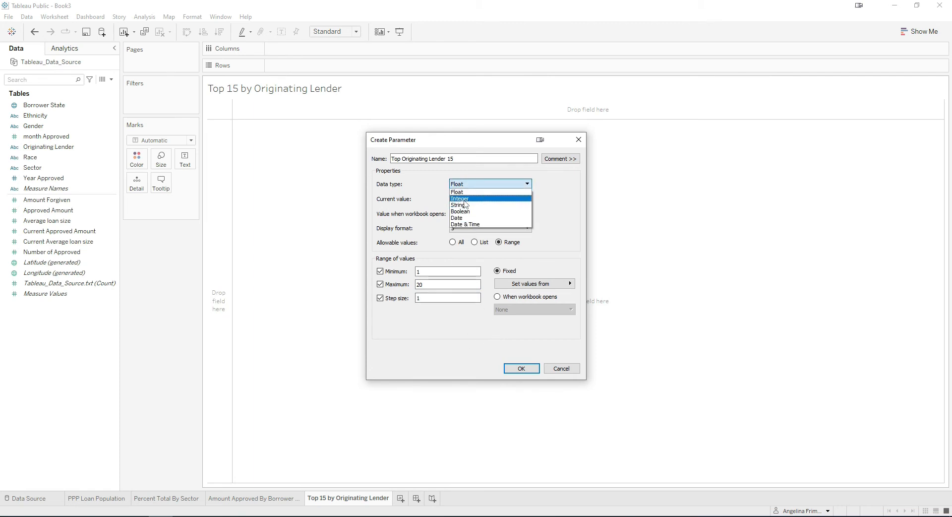
pyautogui.click(465, 200)
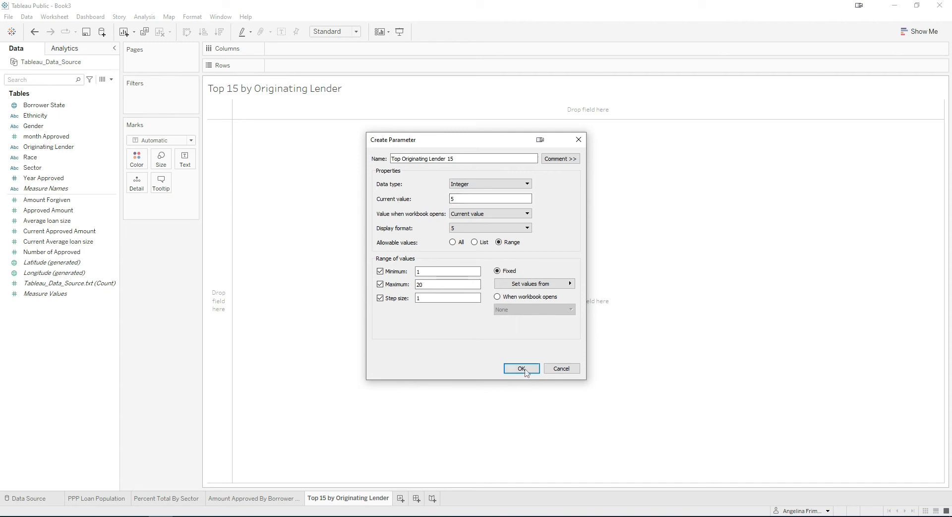
pyautogui.click(524, 370)
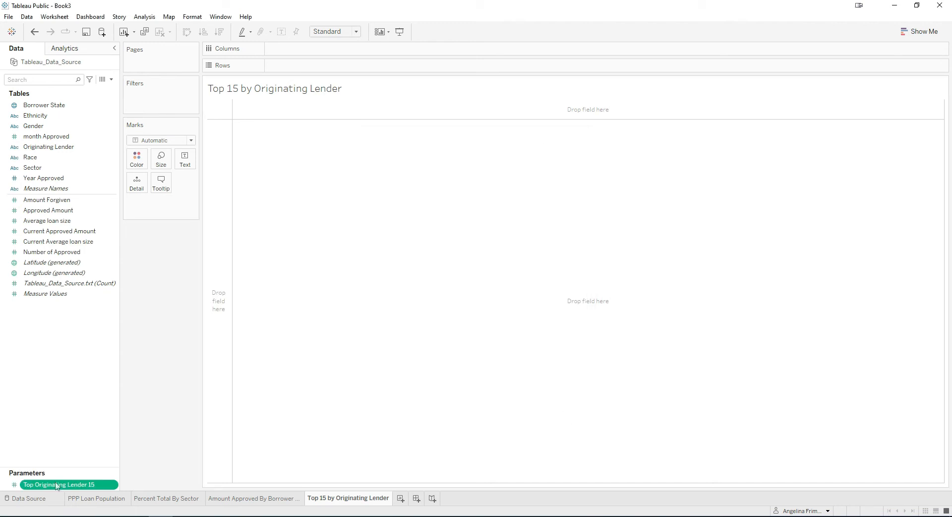
# - Create a set from the Originating Lender field, named "Top N Originating Lender by Current Approved"
pyautogui.moveTo(65, 467); pyautogui.dragTo(63, 329)
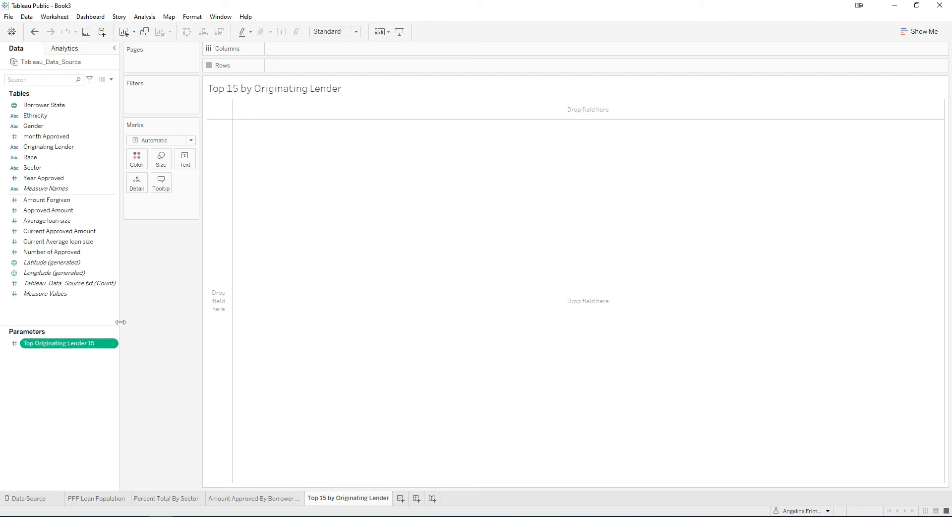
pyautogui.moveTo(121, 322); pyautogui.dragTo(134, 322)
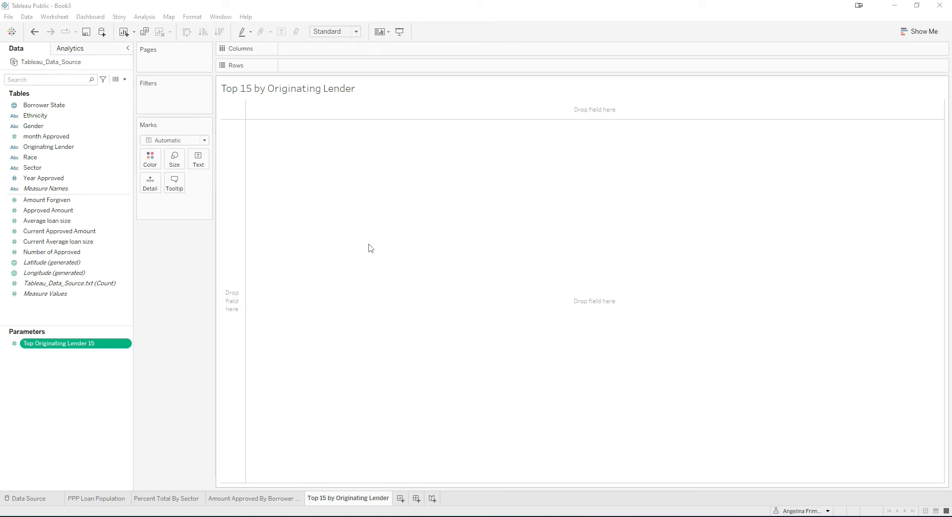
pyautogui.click(128, 149)
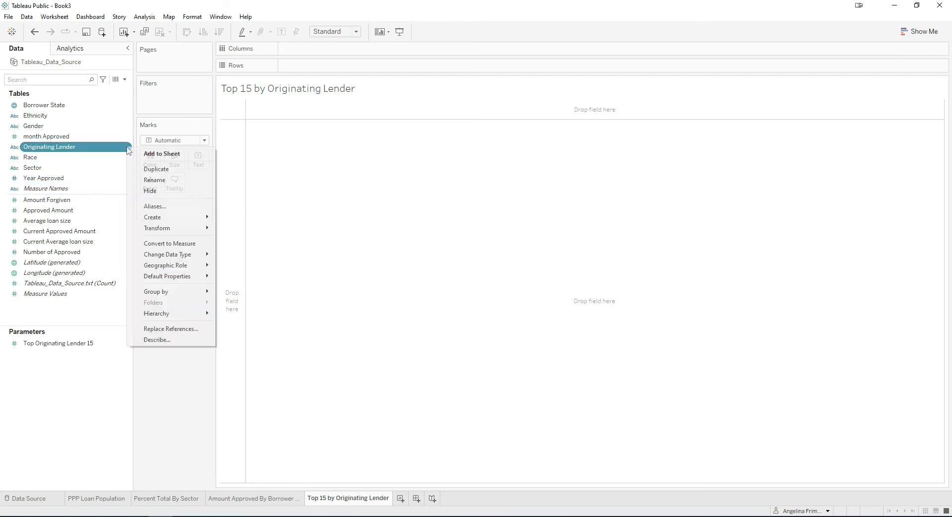
pyautogui.moveTo(173, 218)
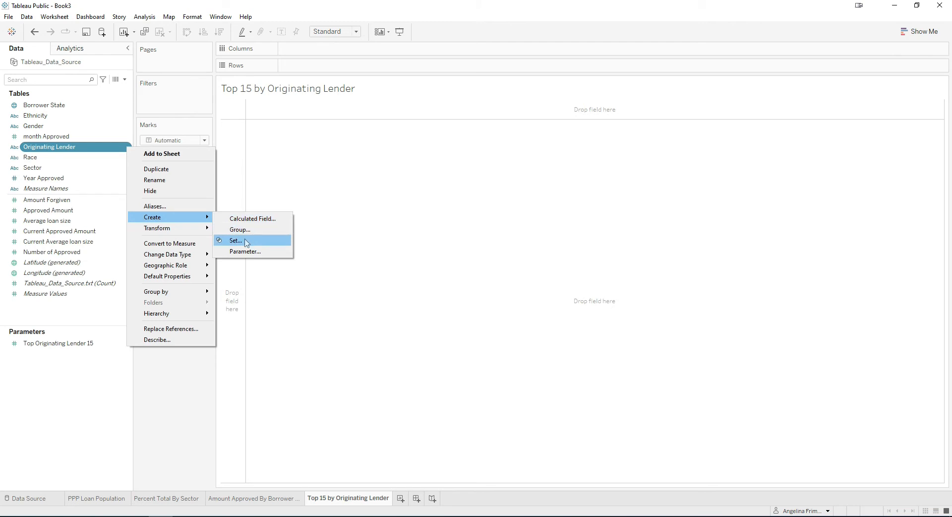
pyautogui.click(244, 240)
pyautogui.moveTo(456, 138); pyautogui.dragTo(401, 130)
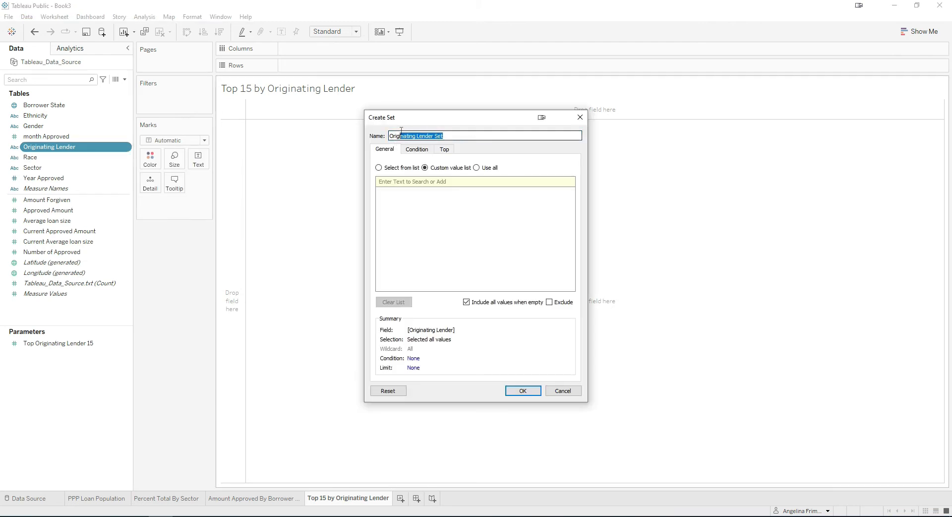
pyautogui.click(453, 135)
pyautogui.write('Top N')
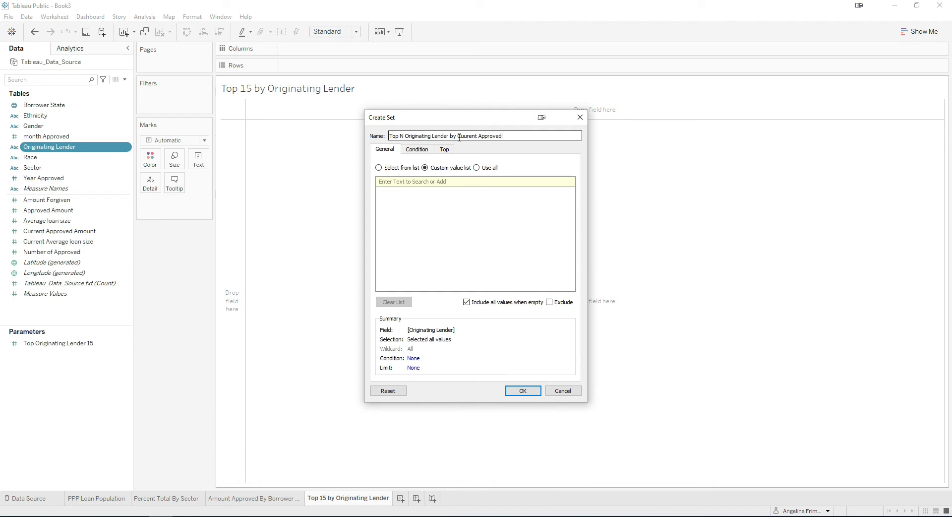
pyautogui.click(466, 136)
pyautogui.press('BackSpace')
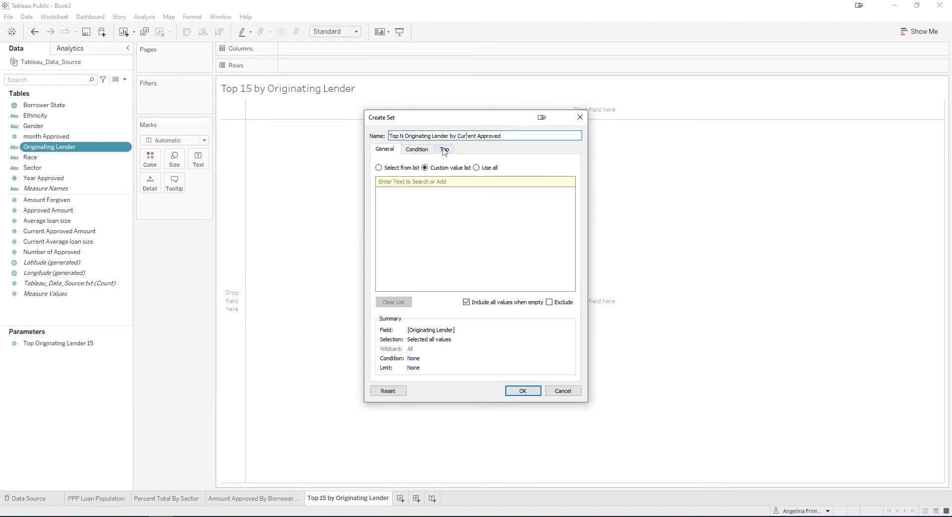
pyautogui.write('r')
# - Limit the set to the top lenders by sum of Current Approved Amount, using the Top Originating Lender 15 parameter as the count, and save it
pyautogui.click(445, 150)
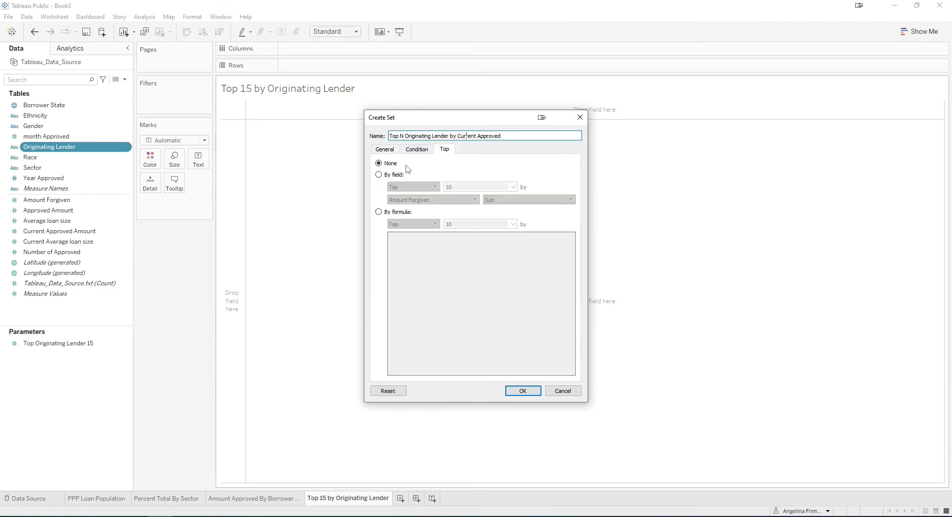
pyautogui.click(379, 175)
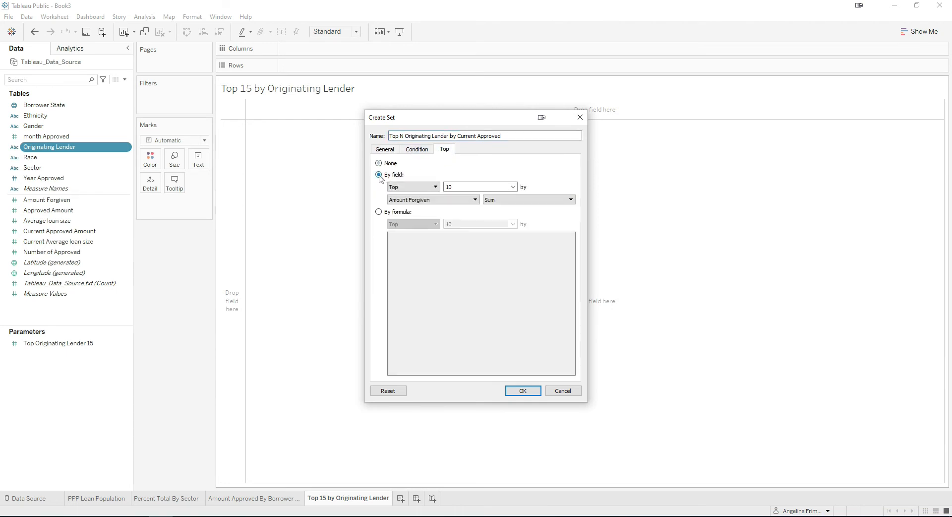
pyautogui.click(513, 187)
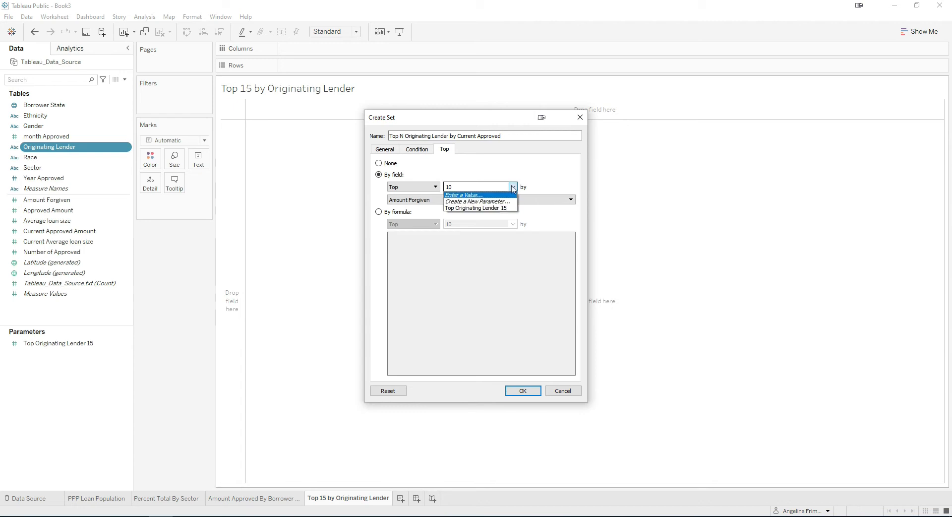
pyautogui.click(483, 208)
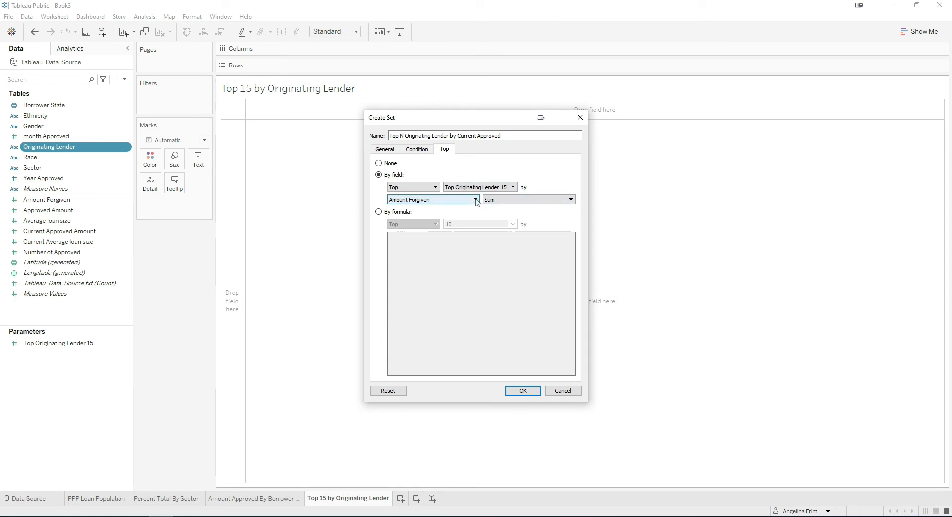
pyautogui.click(475, 200)
pyautogui.click(454, 249)
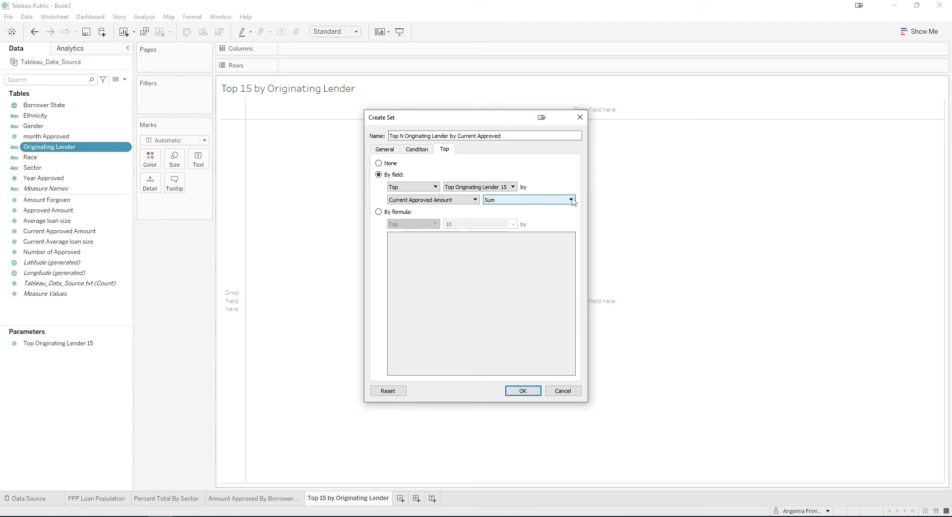
pyautogui.click(523, 392)
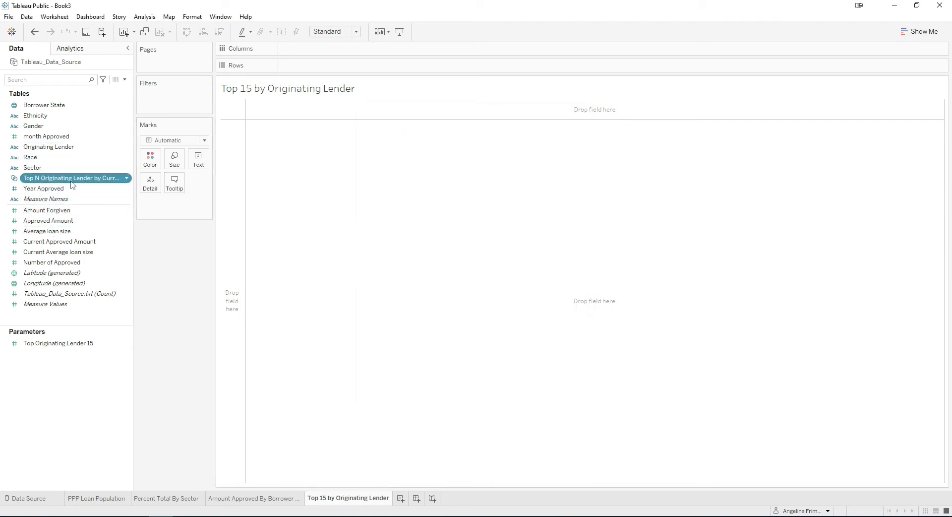
# - Place the Top N Originating Lender set on Rows, followed by the Originating Lender field with all its members
pyautogui.moveTo(73, 184); pyautogui.dragTo(317, 66)
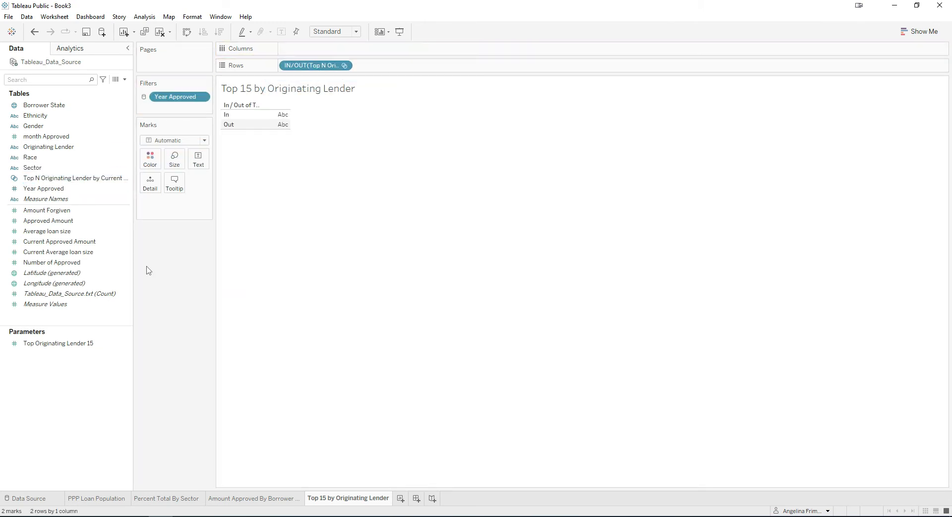
pyautogui.moveTo(54, 147); pyautogui.dragTo(387, 66)
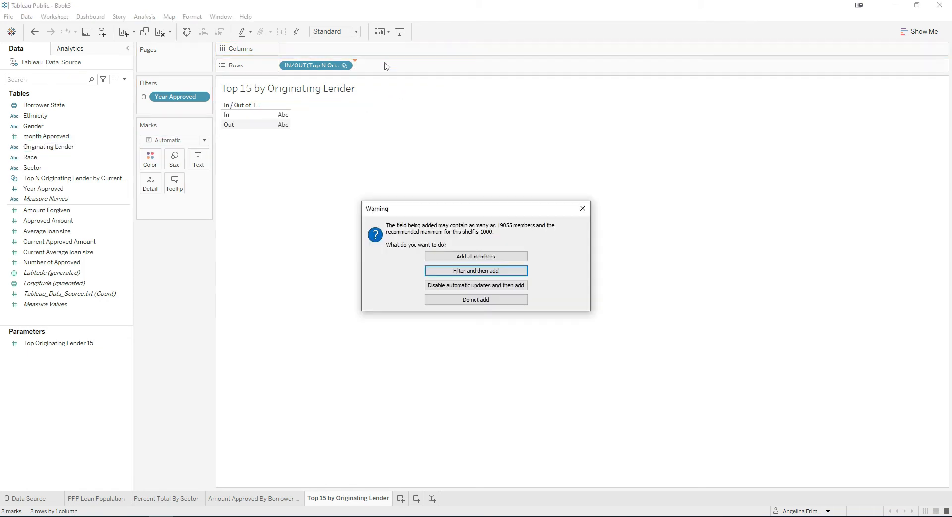
pyautogui.click(480, 256)
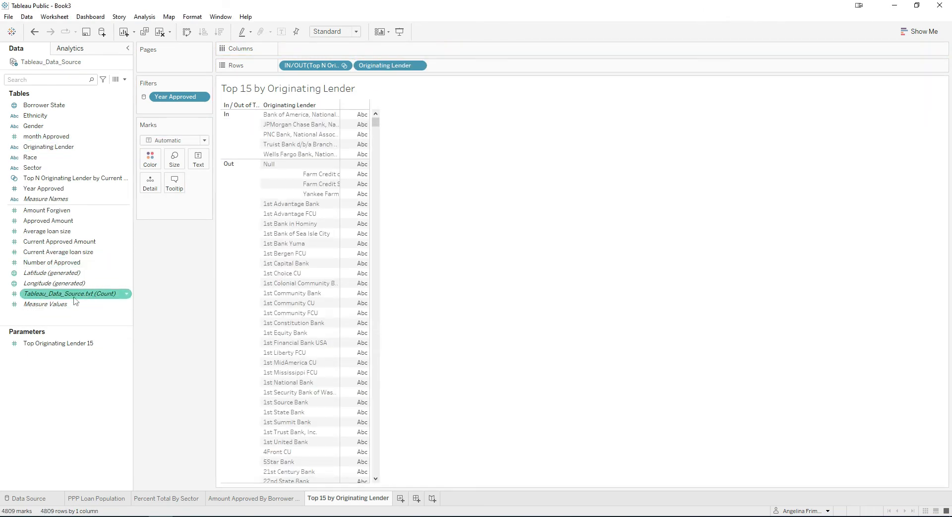
# - Place Current Approved Amount on Columns and sort the originating lenders in descending order of that amount
pyautogui.moveTo(59, 241); pyautogui.dragTo(331, 48)
pyautogui.moveTo(331, 51); pyautogui.dragTo(331, 51)
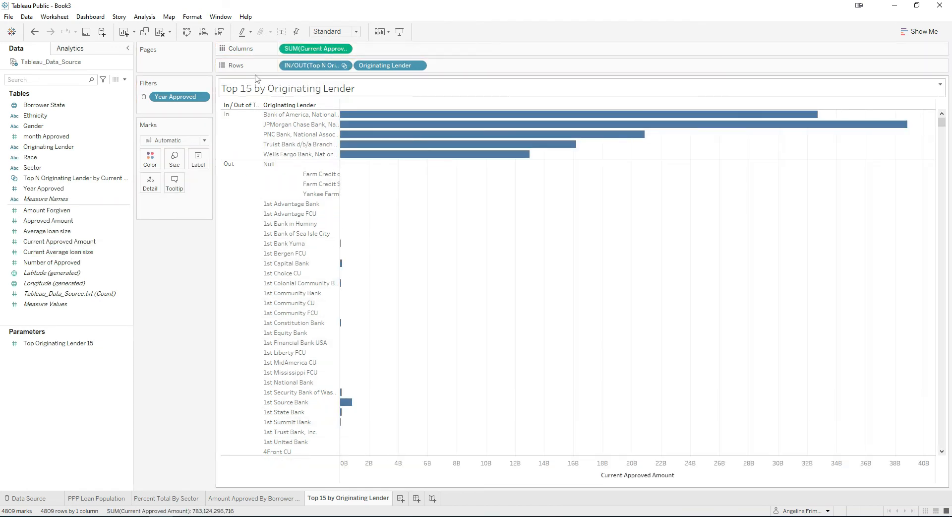
pyautogui.click(221, 32)
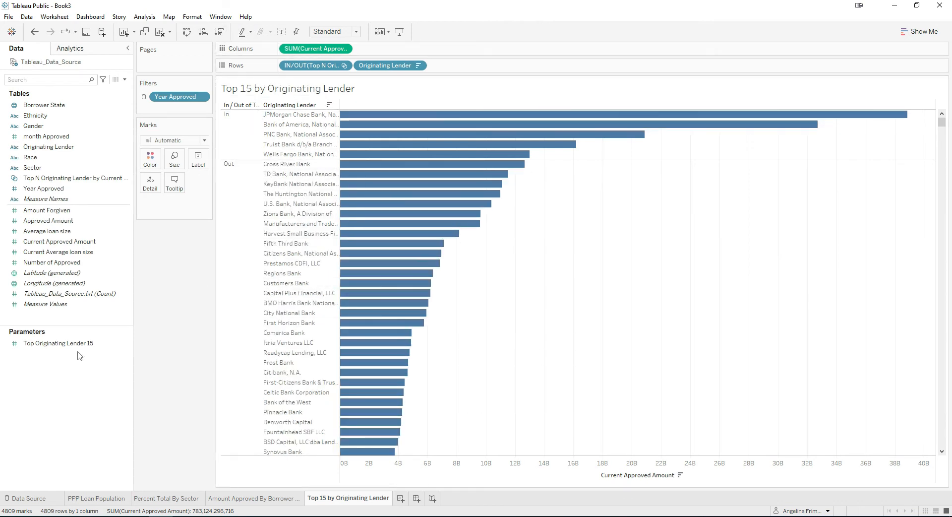
# - Review the settings of the Top Originating Lender 15 parameter and close them without changes
pyautogui.rightClick(122, 345)
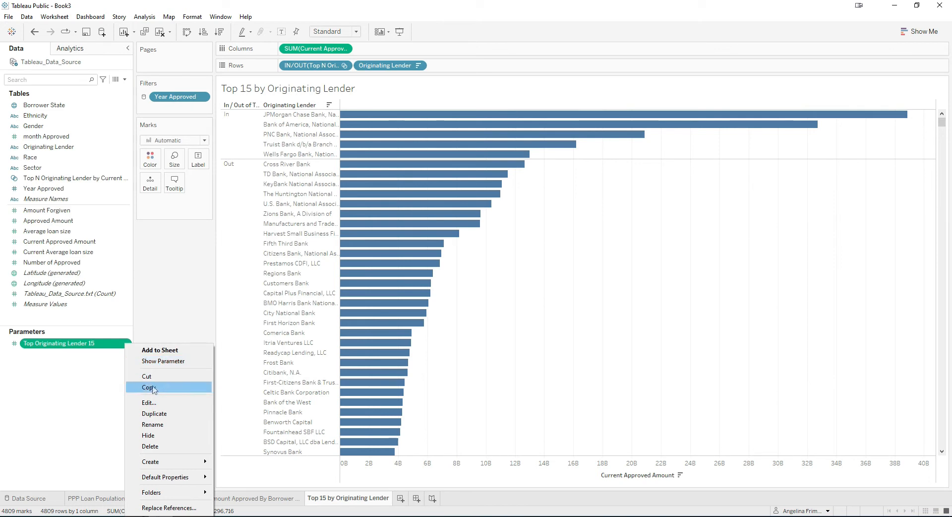
pyautogui.click(150, 402)
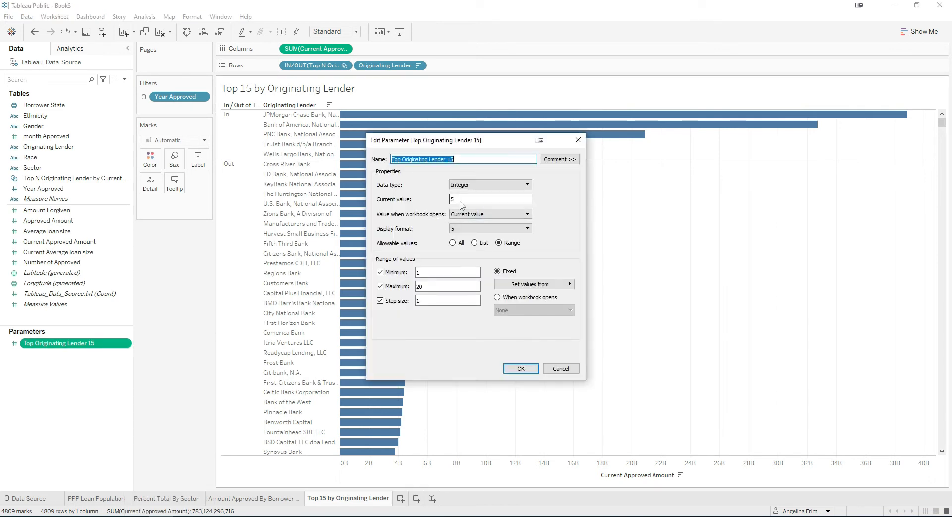
pyautogui.click(578, 139)
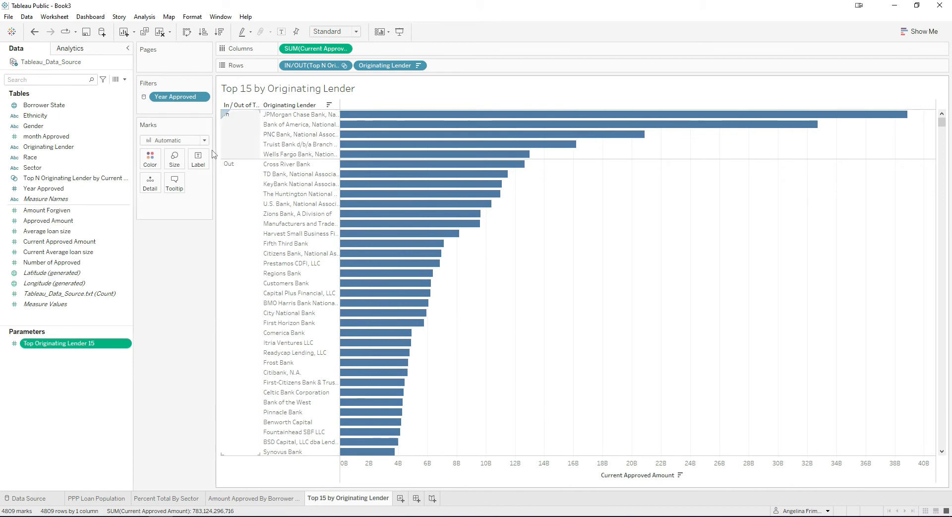
# - Create a calculated field named "Subsets Label"
pyautogui.click(125, 79)
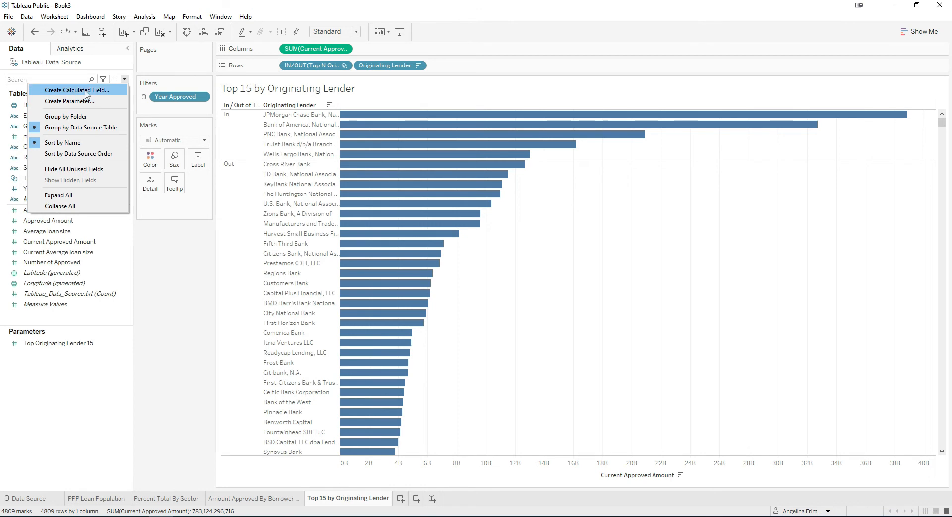
pyautogui.click(77, 90)
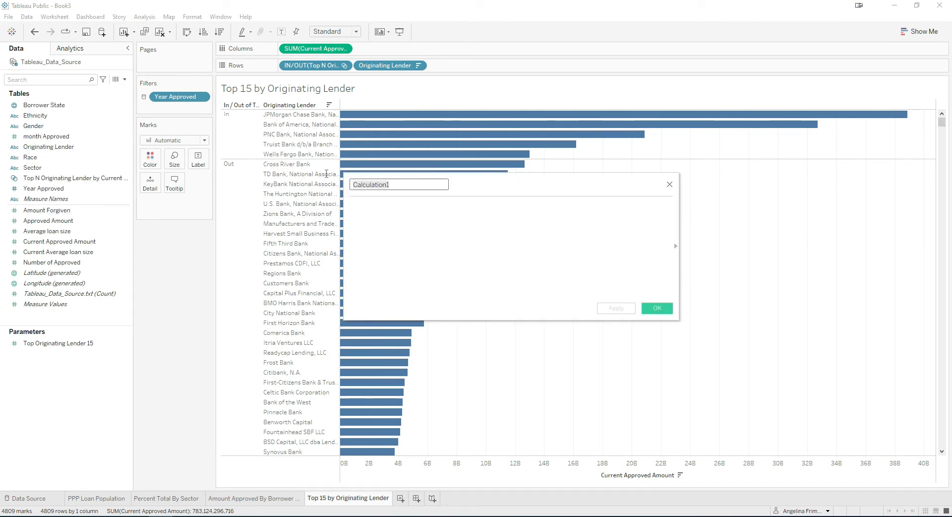
pyautogui.write('La')
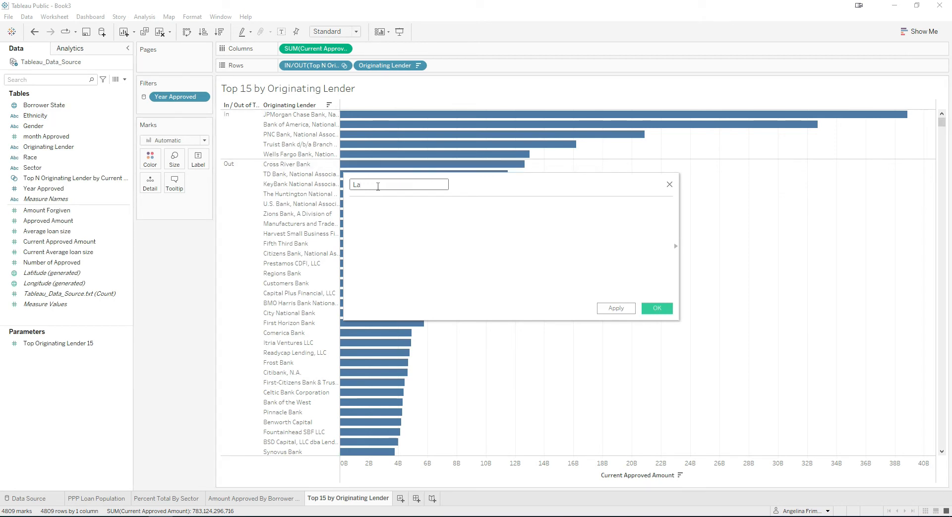
pyautogui.write('b')
pyautogui.write('Subsets')
pyautogui.press('End')
pyautogui.click(373, 211)
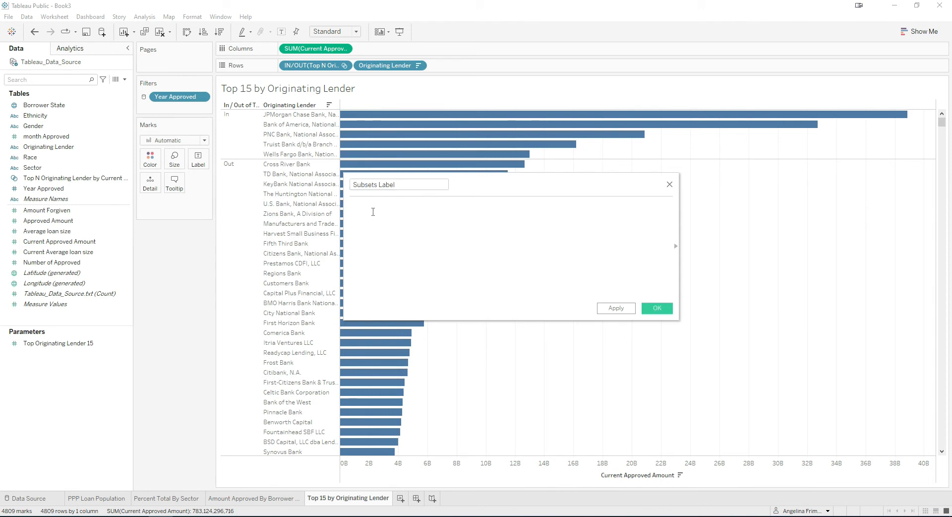
# - Start the formula with IF [Top N Originating Lender by Current Approved] THEN "Top " + [Top Originating Lender 15] + " Originating Lender"
pyautogui.write('I')
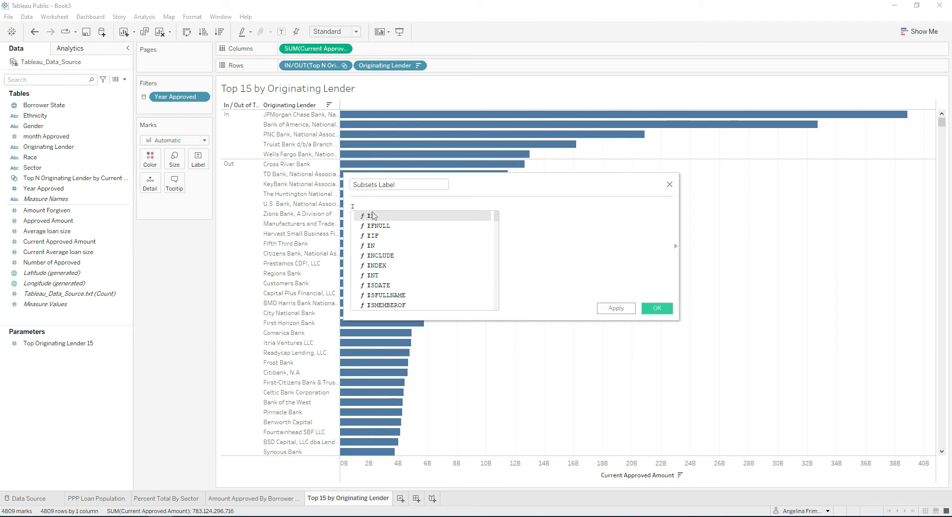
pyautogui.write('F')
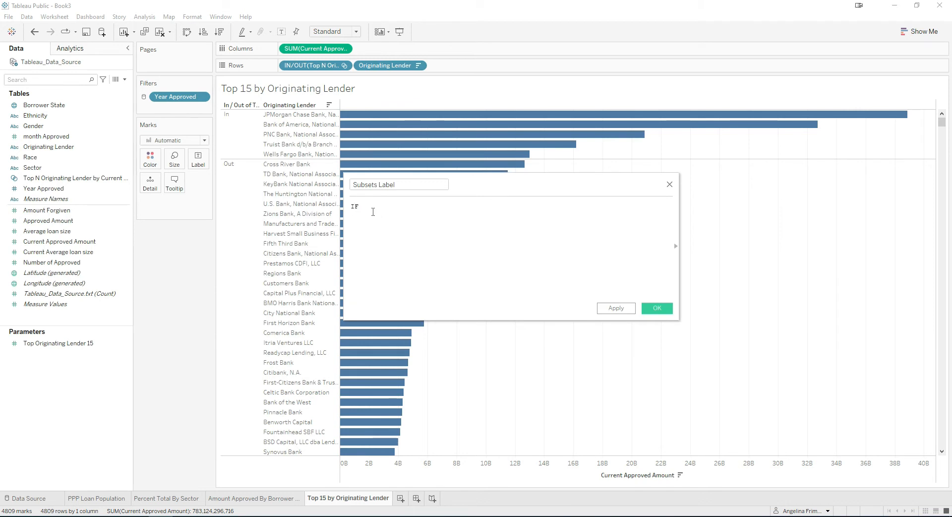
pyautogui.moveTo(75, 177); pyautogui.dragTo(431, 209)
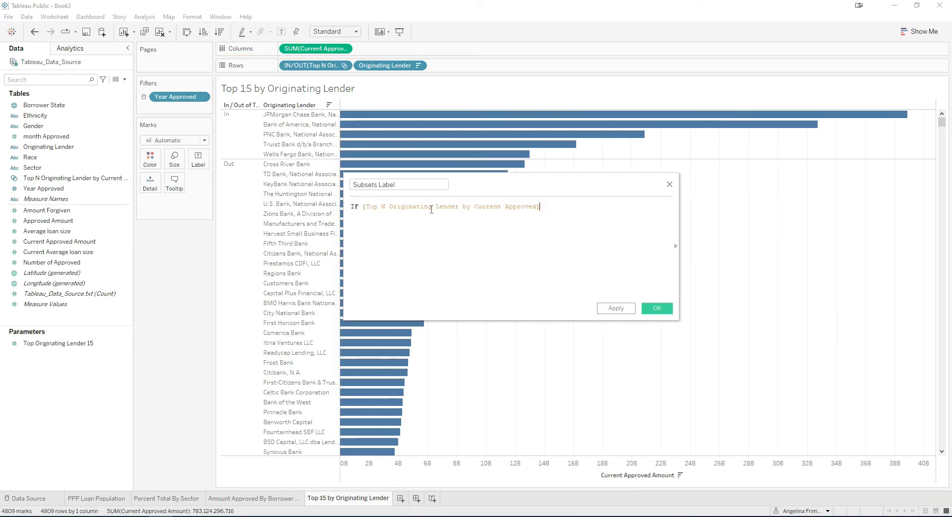
pyautogui.press('Return')
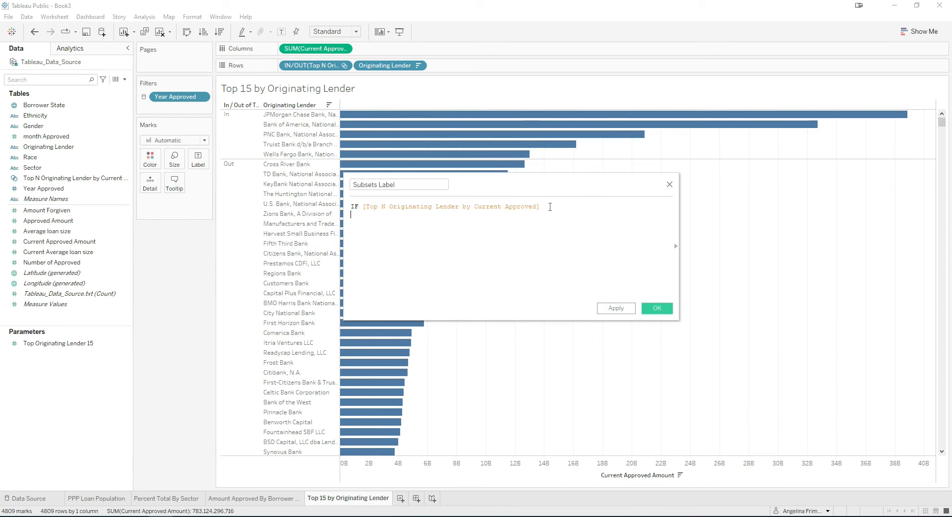
pyautogui.write('THEN "Top')
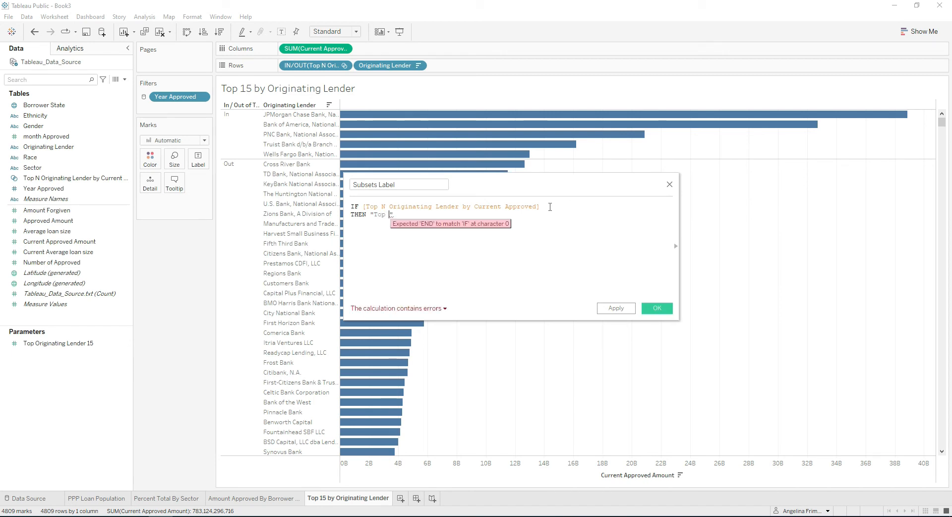
pyautogui.write(' "+')
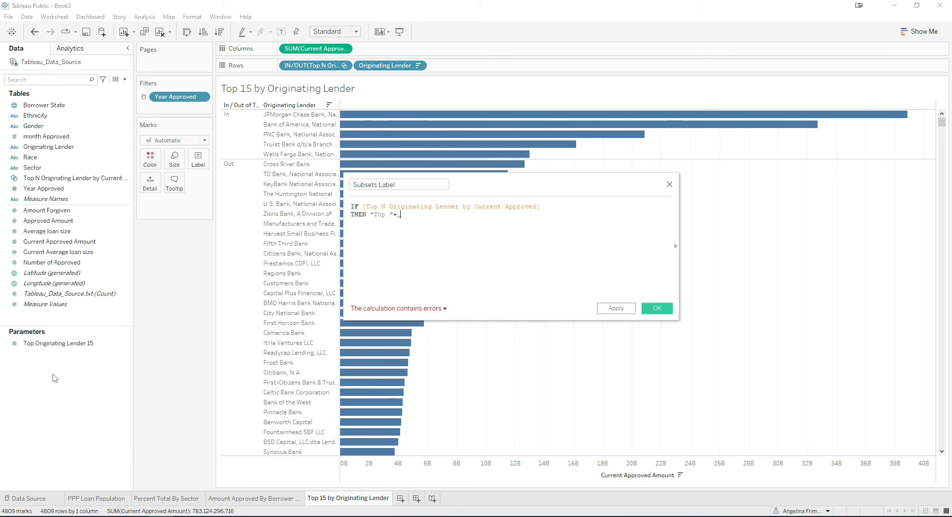
pyautogui.moveTo(58, 343); pyautogui.dragTo(454, 224)
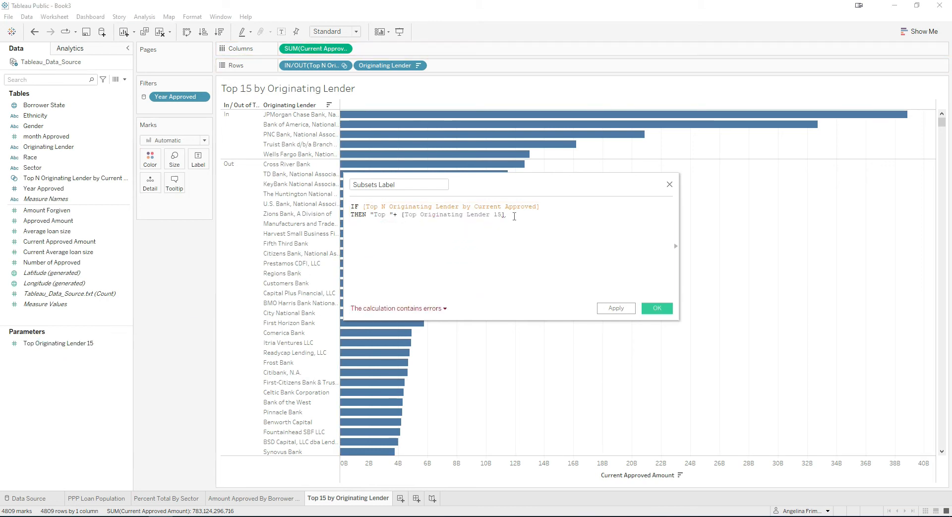
pyautogui.write('+')
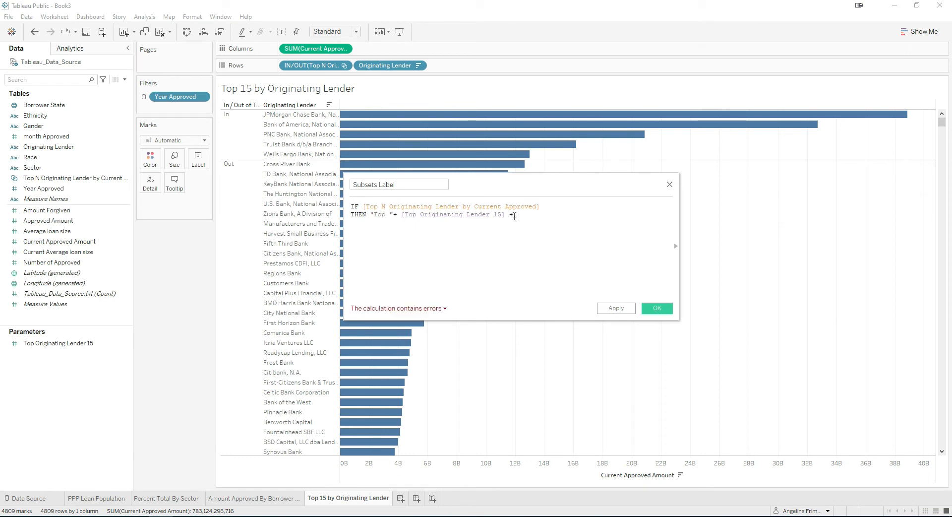
pyautogui.write(' ""')
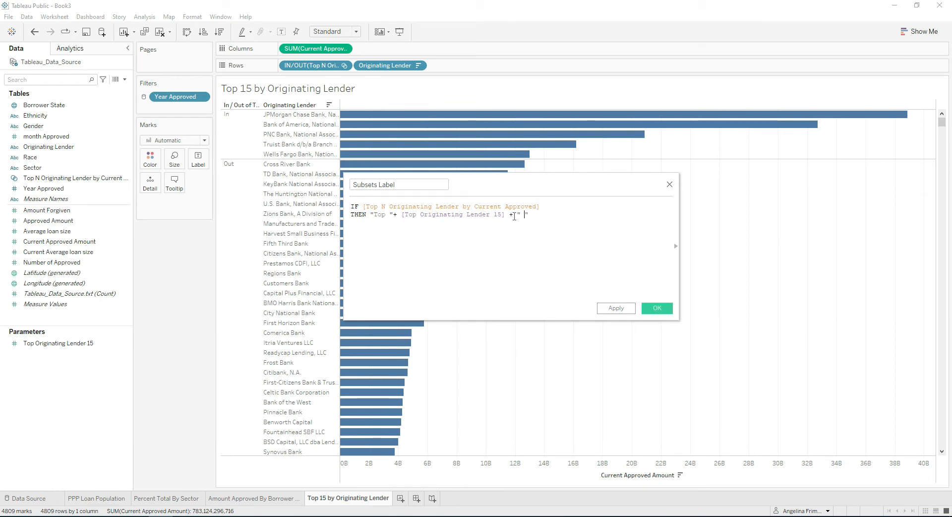
pyautogui.write(' Originating Lender')
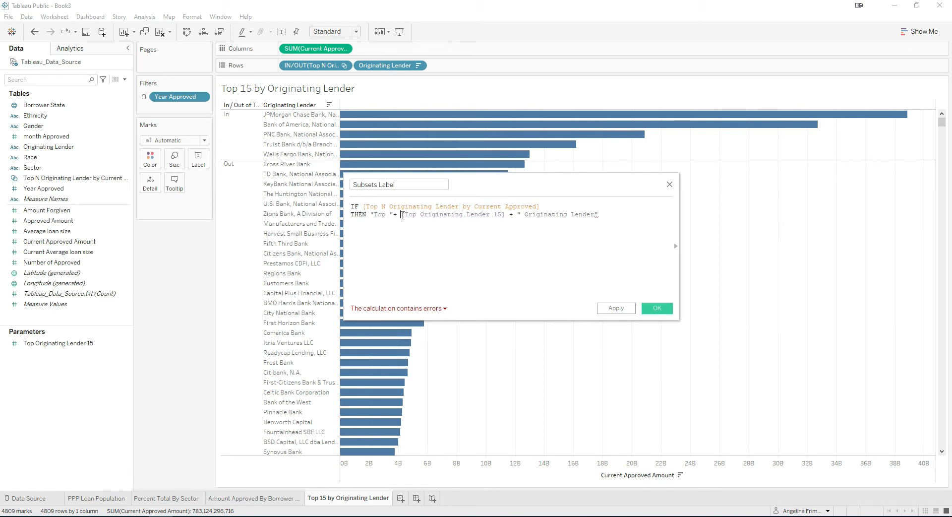
# - Complete the Subsets Label formula with ELSE "Others" and END on separate lines
pyautogui.press('Return')
pyautogui.write('ELSE "Other')
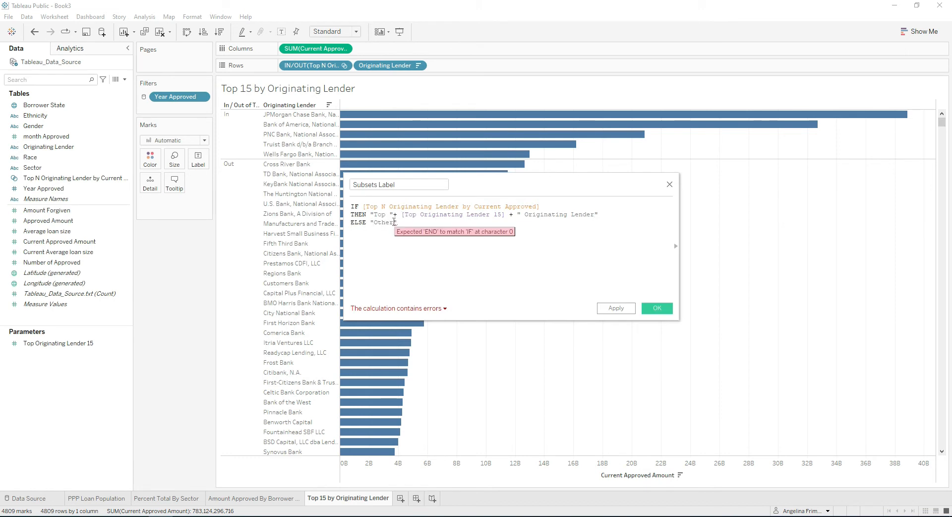
pyautogui.write('s')
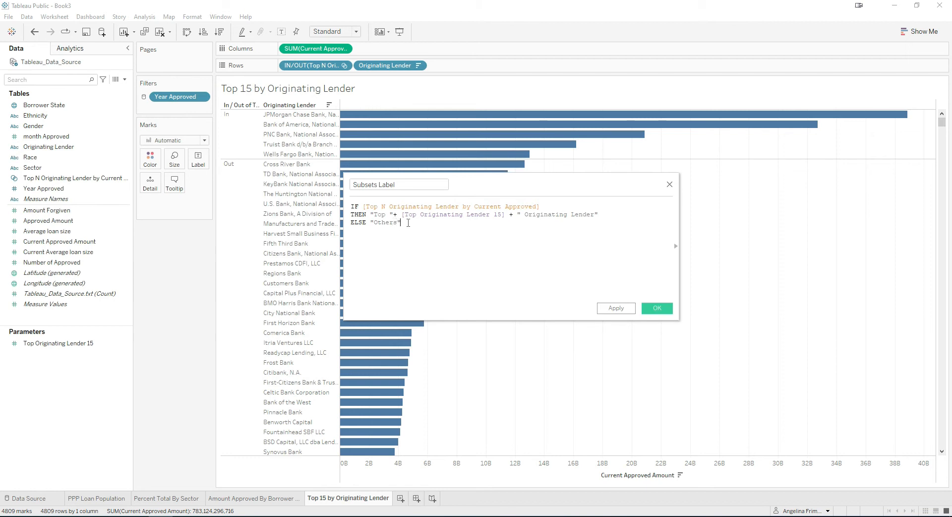
pyautogui.press('Return')
pyautogui.write('END')
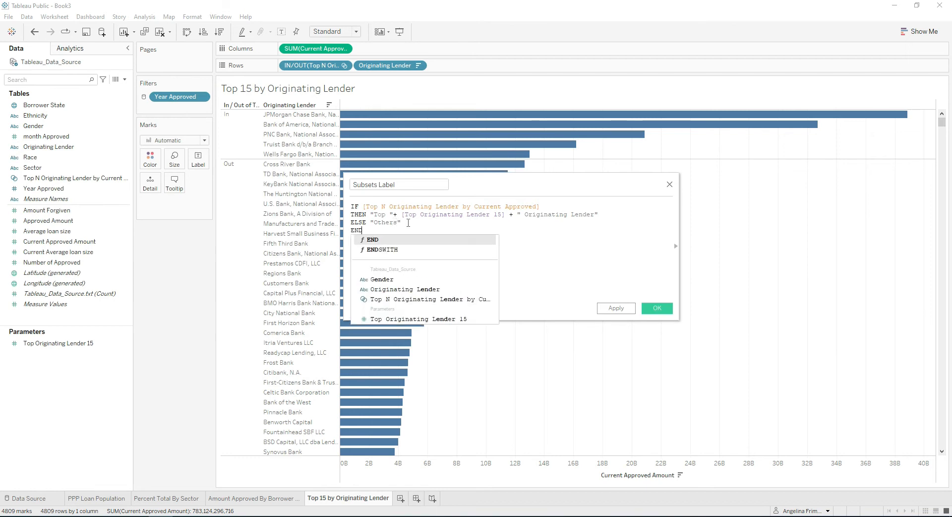
pyautogui.click(533, 244)
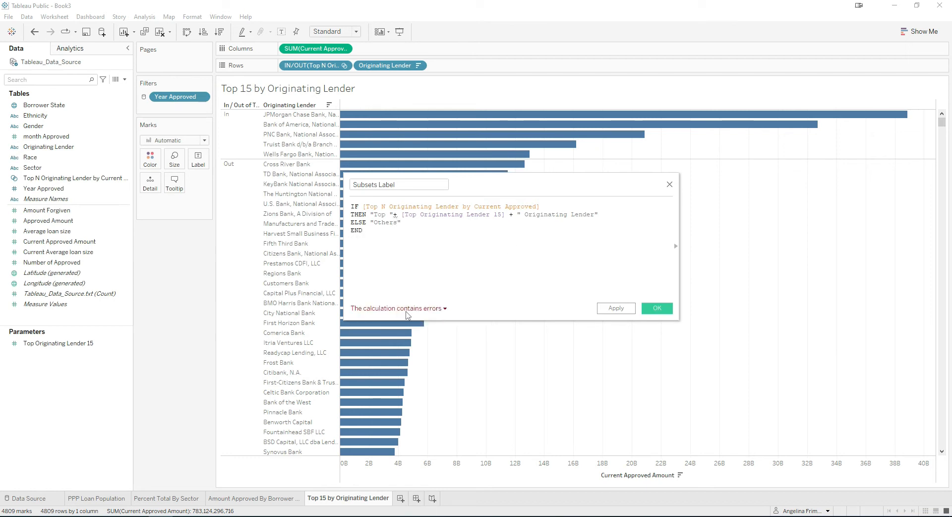
# - Examine the formula's error details and check the data type of the Top Originating Lender 15 parameter
pyautogui.click(445, 309)
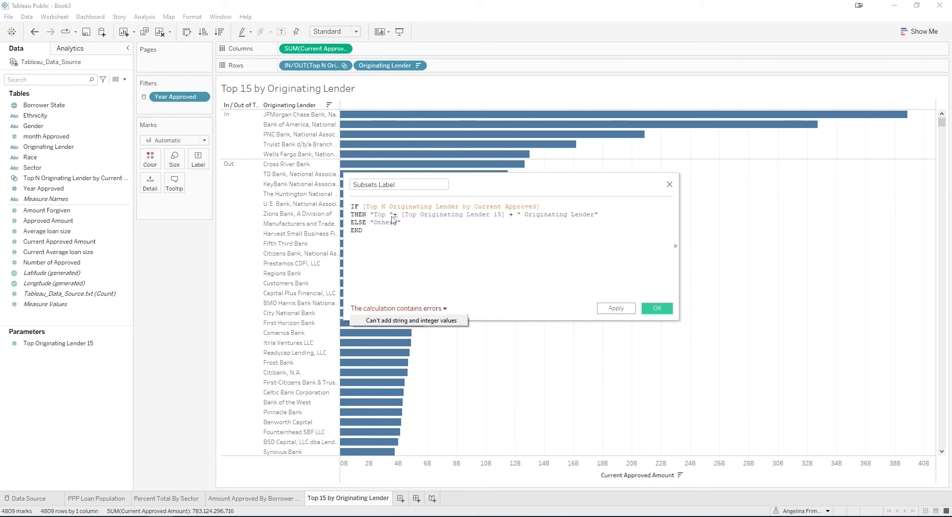
pyautogui.click(394, 215)
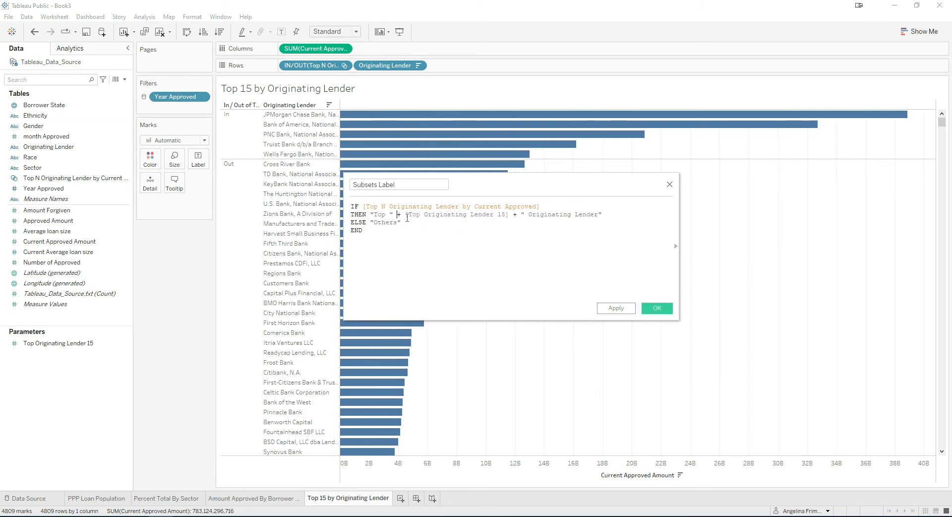
pyautogui.moveTo(370, 214); pyautogui.dragTo(396, 214)
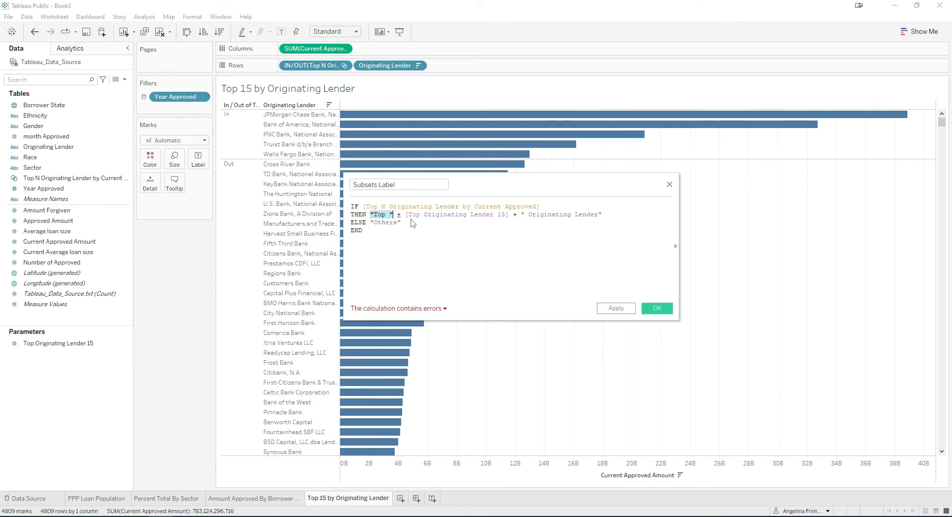
pyautogui.click(471, 215)
pyautogui.click(127, 344)
pyautogui.click(127, 346)
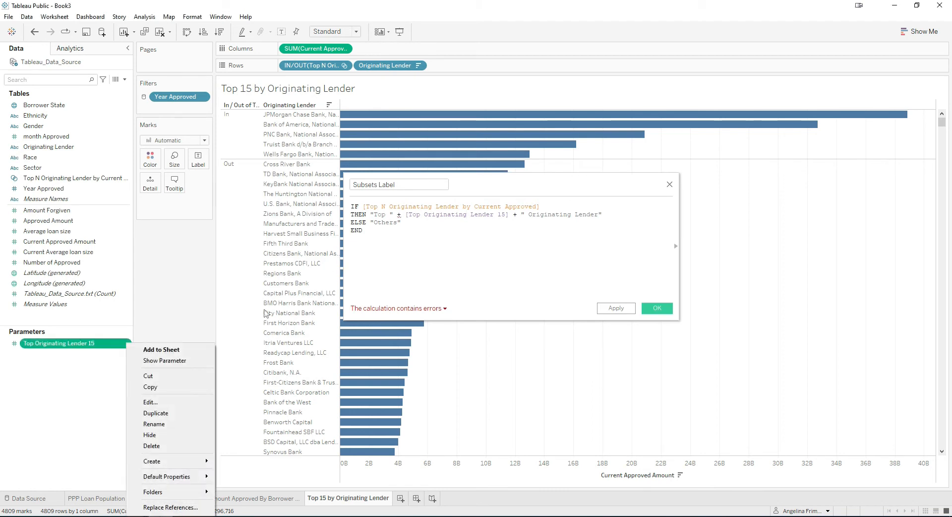
pyautogui.click(158, 396)
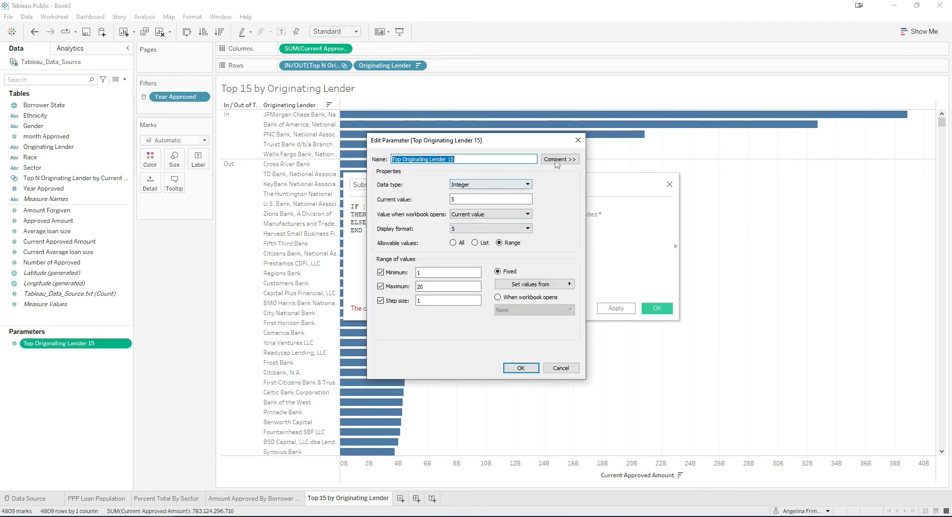
pyautogui.click(577, 141)
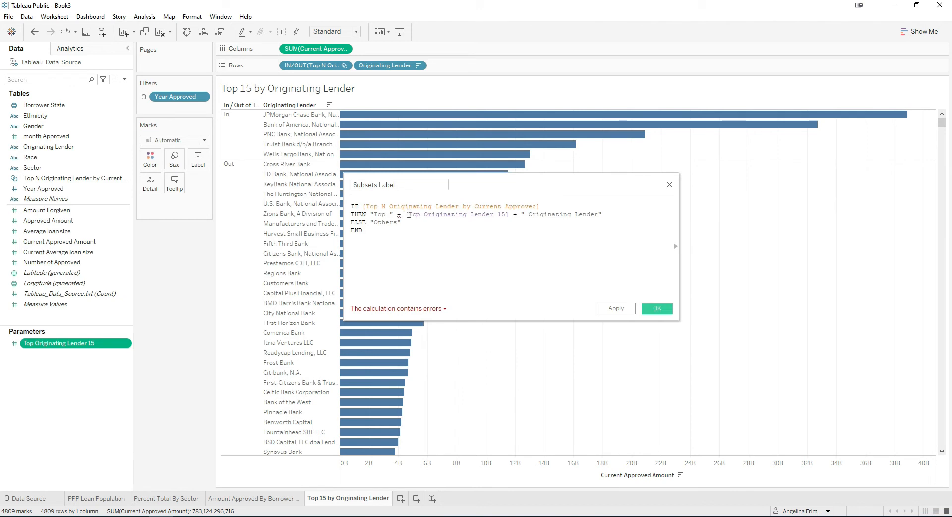
# - Wrap [Top Originating Lender 15] in the str() function in the formula and save the Subsets Label calculation
pyautogui.click(405, 215)
pyautogui.write('str')
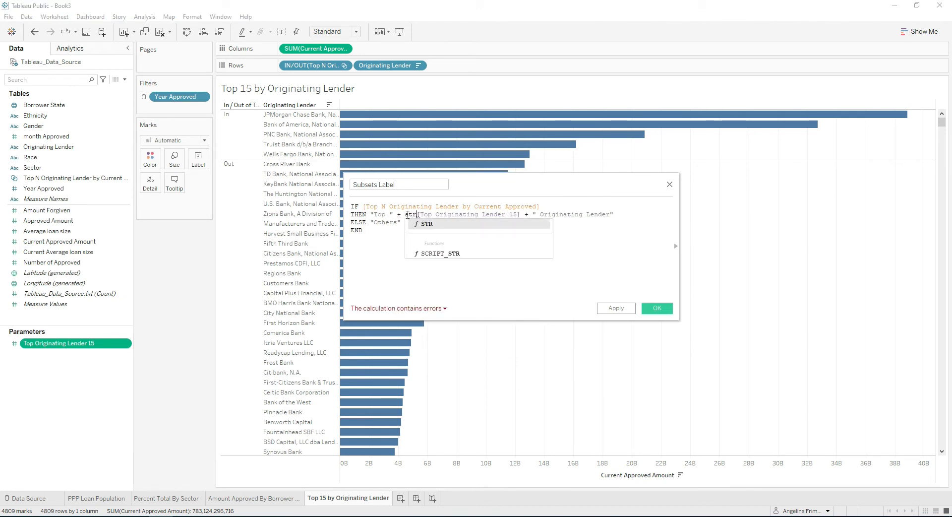
pyautogui.write('(')
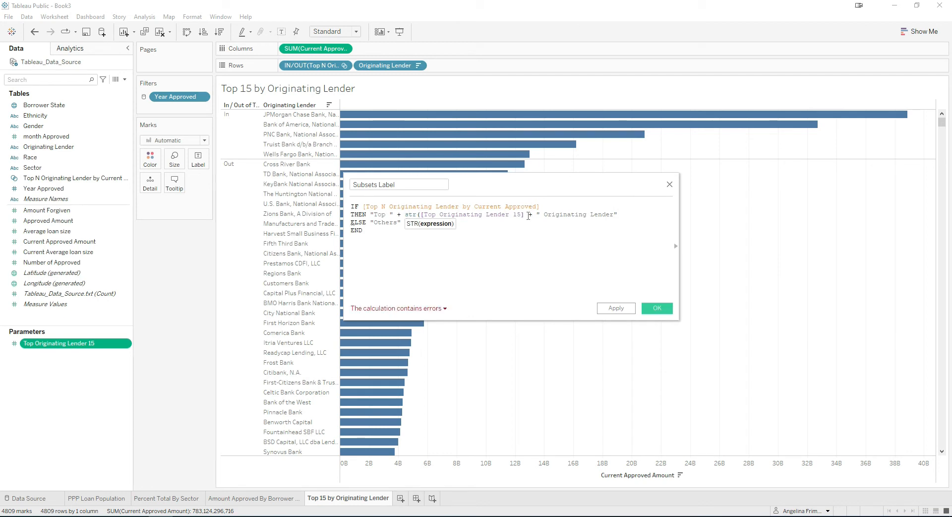
pyautogui.click(525, 214)
pyautogui.write(')')
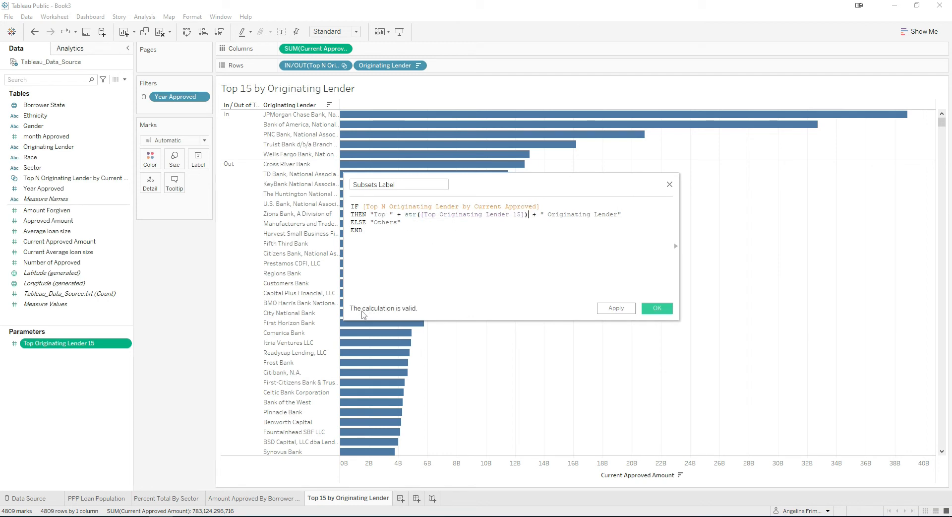
pyautogui.click(657, 311)
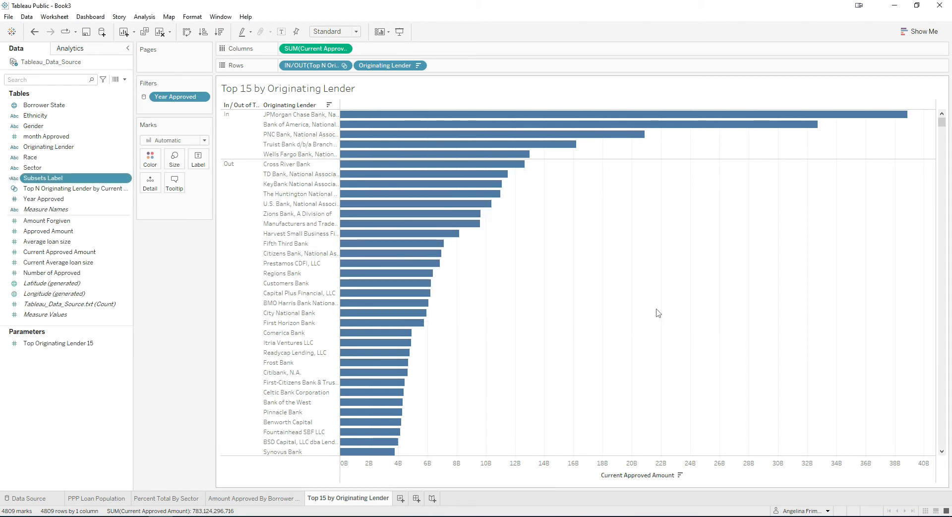
# - Place Subsets Label on Rows between the set and Originating Lender, and widen its header column to fit the title
pyautogui.moveTo(59, 180); pyautogui.dragTo(356, 70)
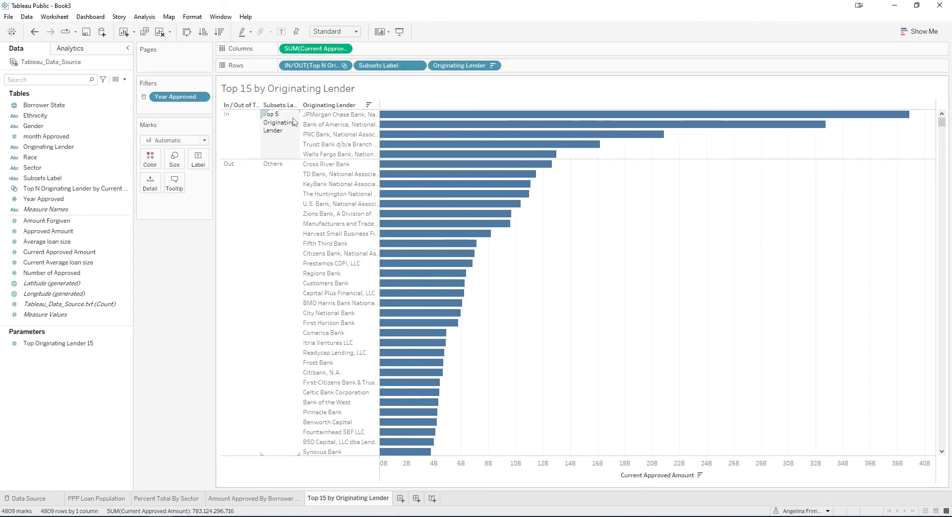
pyautogui.moveTo(299, 121); pyautogui.dragTo(318, 121)
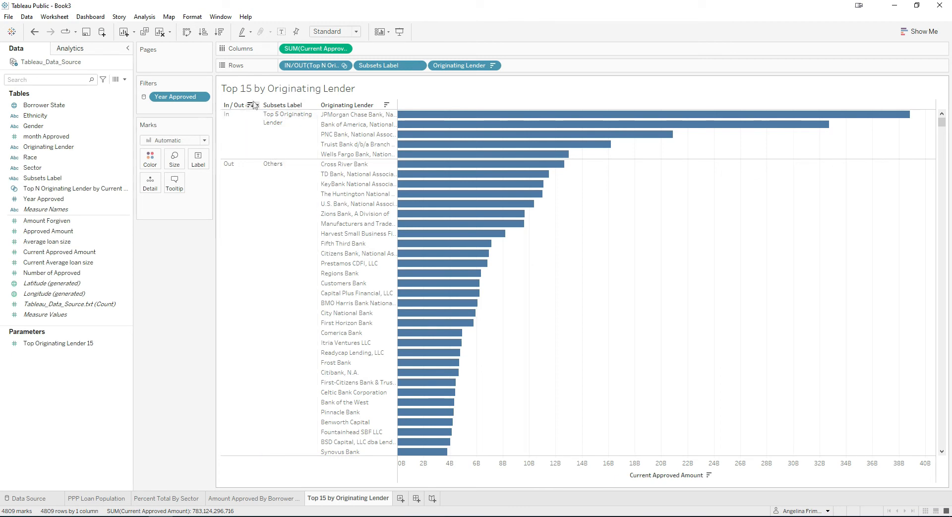
# - Hide the row header of the In/Out Top N set and show the Year Approved filter beside the view
pyautogui.click(344, 66)
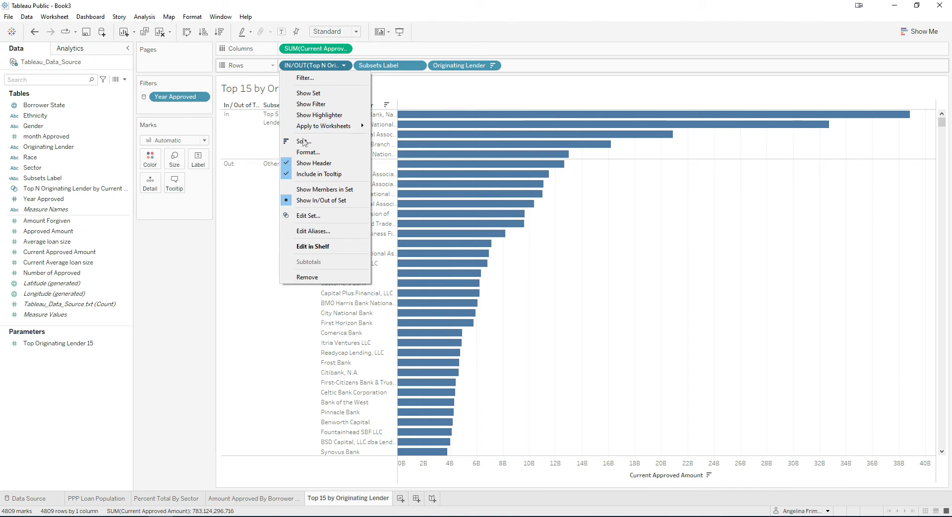
pyautogui.click(286, 164)
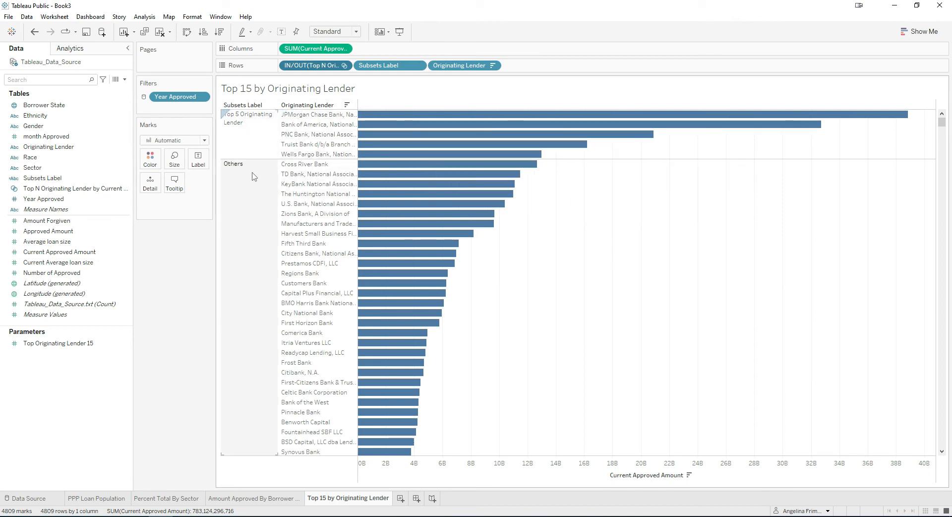
pyautogui.click(203, 97)
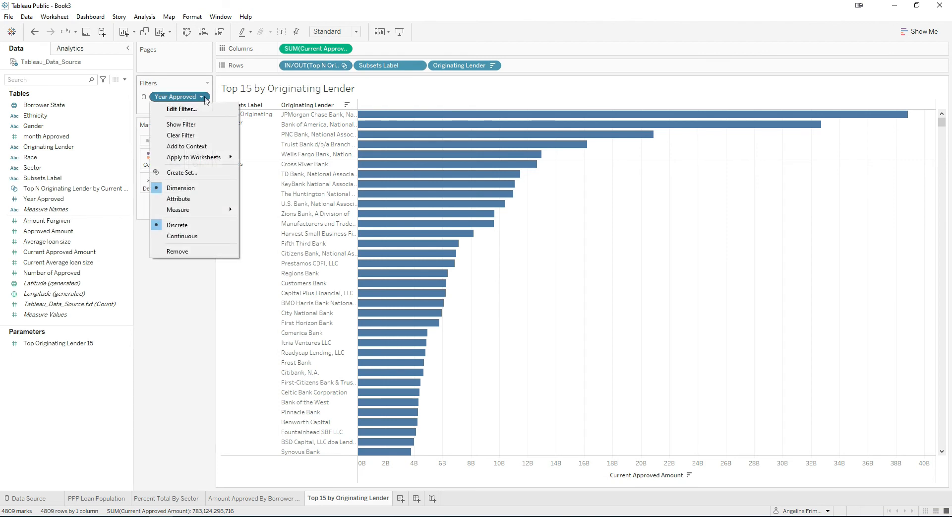
pyautogui.click(188, 125)
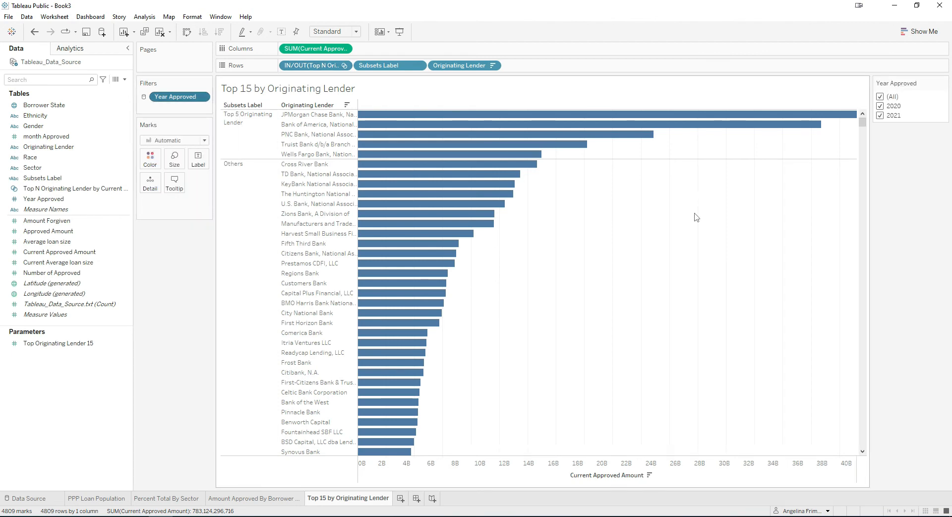
# - Show the control for the Top Originating Lender 15 parameter and set its value to 10
pyautogui.click(126, 343)
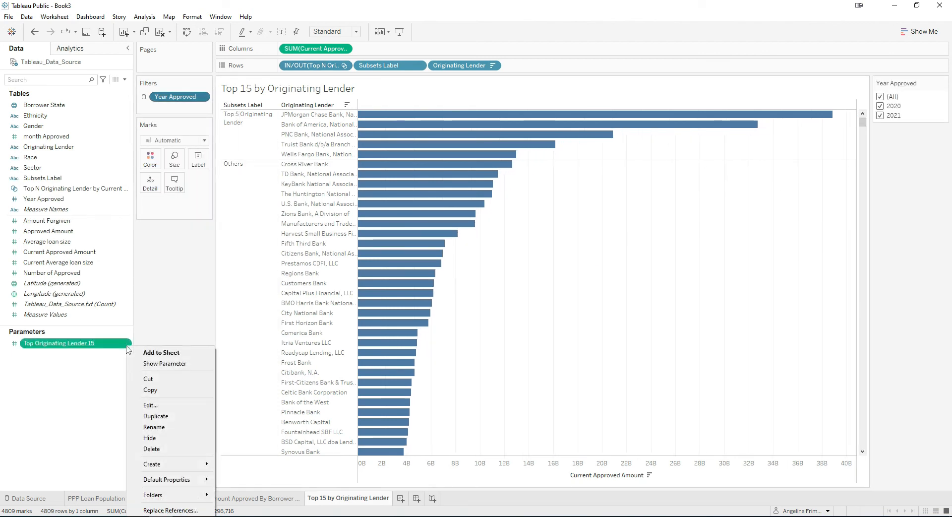
pyautogui.click(165, 363)
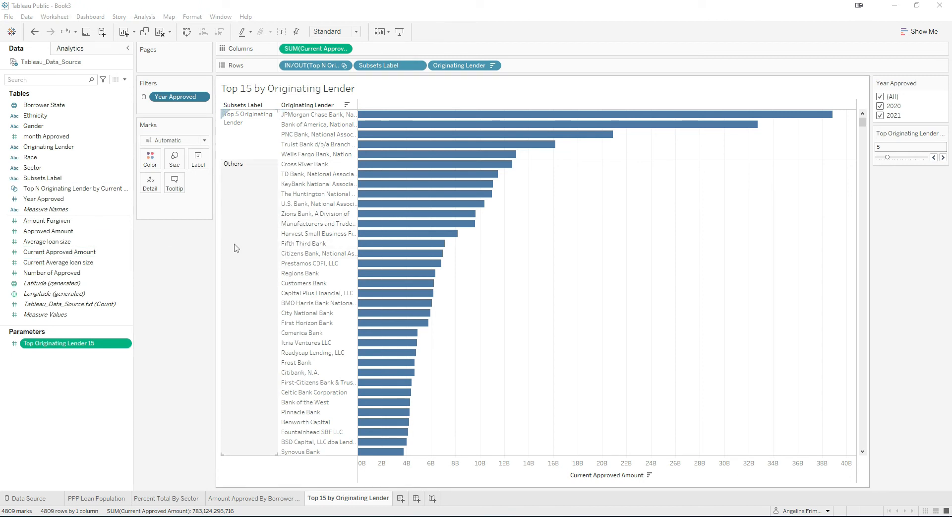
pyautogui.click(943, 158)
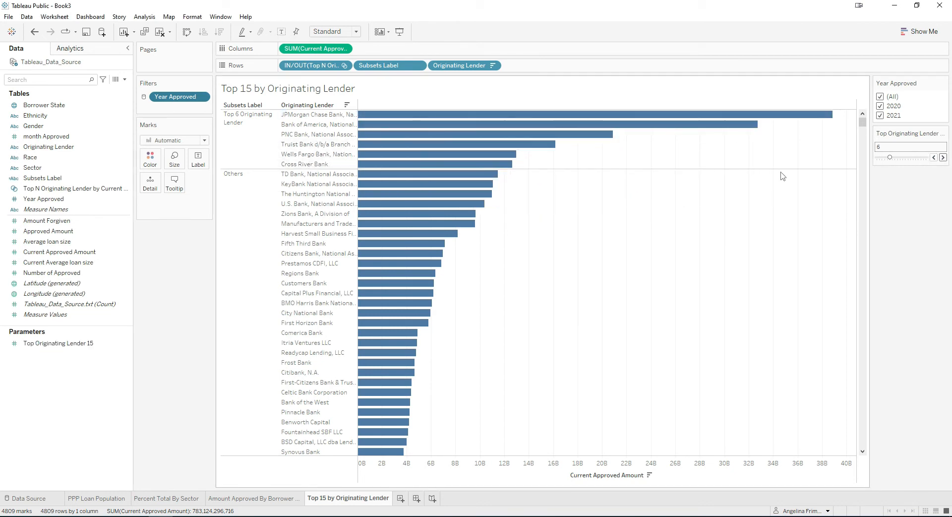
pyautogui.moveTo(890, 158); pyautogui.dragTo(901, 158)
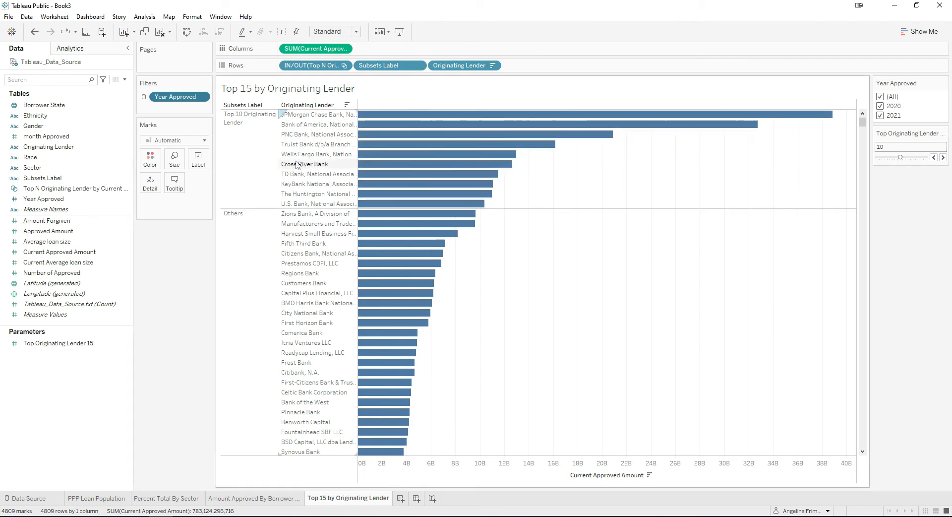
pyautogui.moveTo(417, 231)
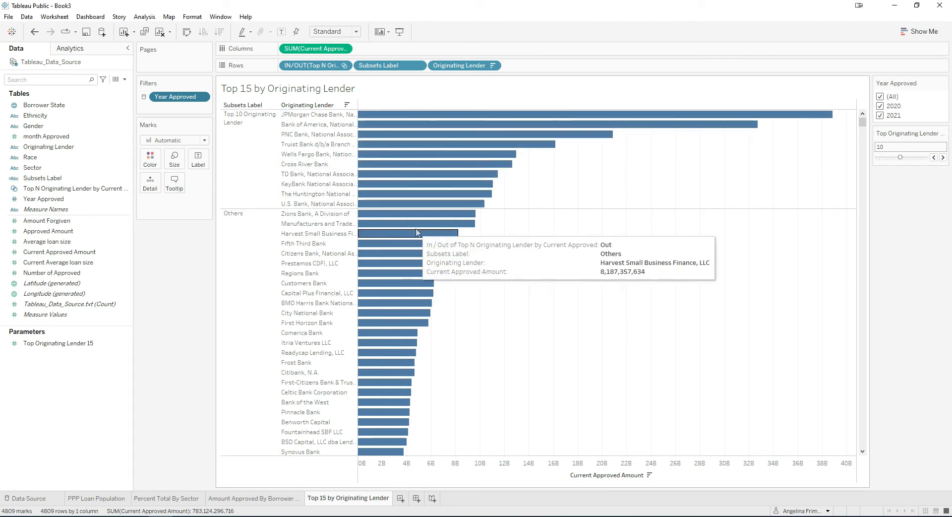
# - Replace the sheet name placeholder in the worksheet title with the text "Top 15 by Originating Lender"
pyautogui.doubleClick(341, 91)
pyautogui.moveTo(424, 221); pyautogui.dragTo(338, 219)
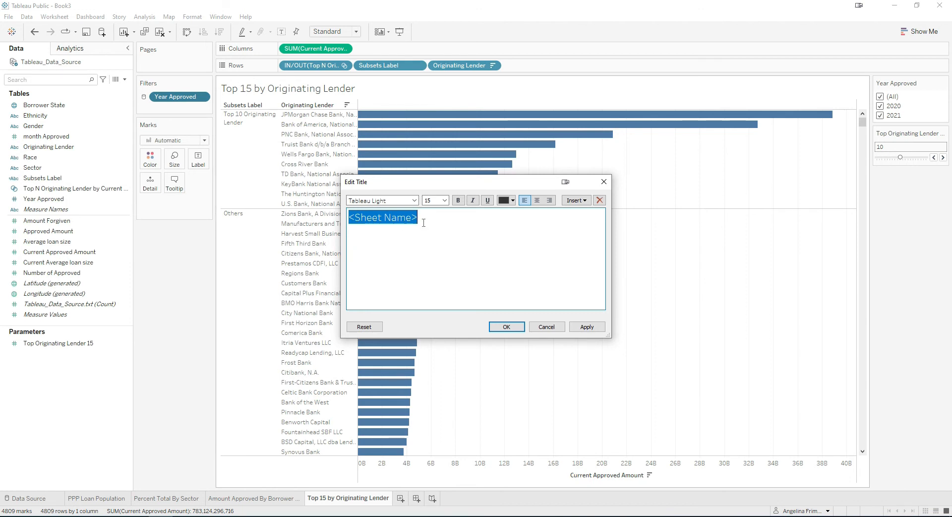
pyautogui.write('Top')
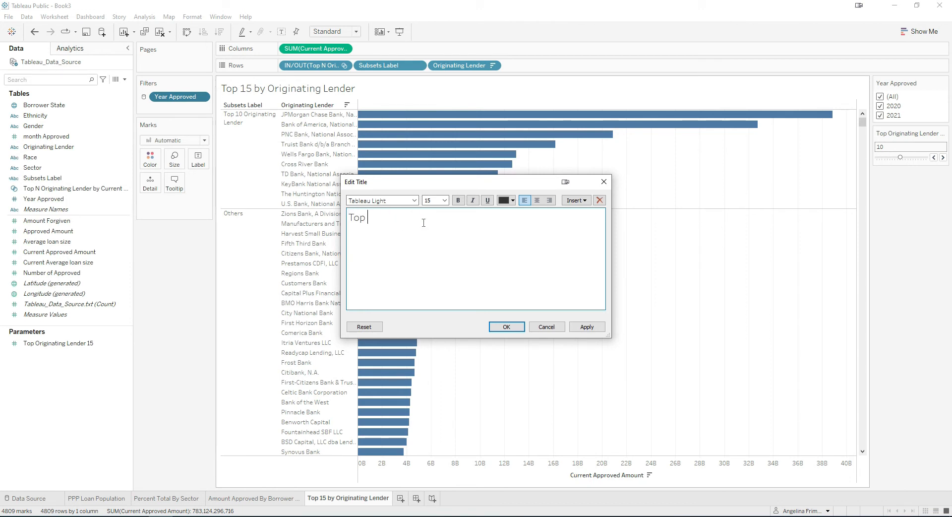
pyautogui.write(' 15 by Originating Lender')
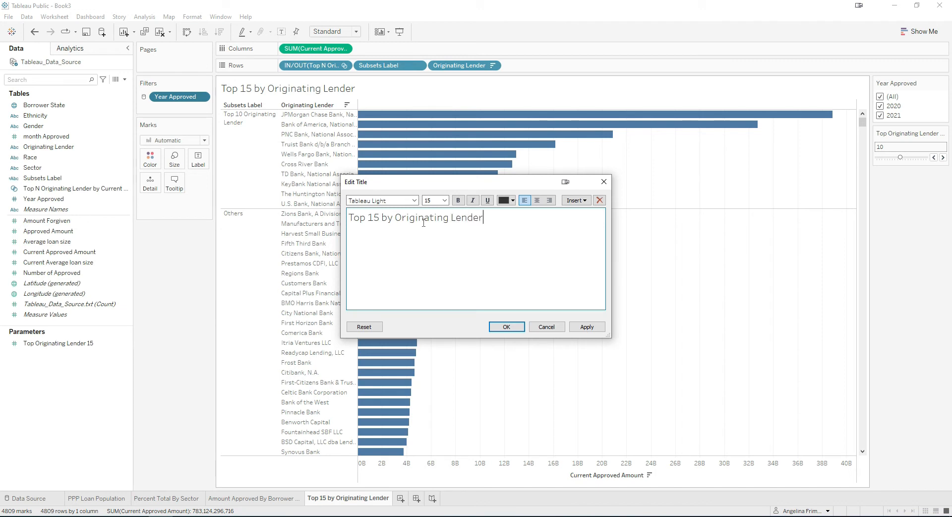
# - Format the whole worksheet title text in blue and bold
pyautogui.hotkey('ctrl', 'a')
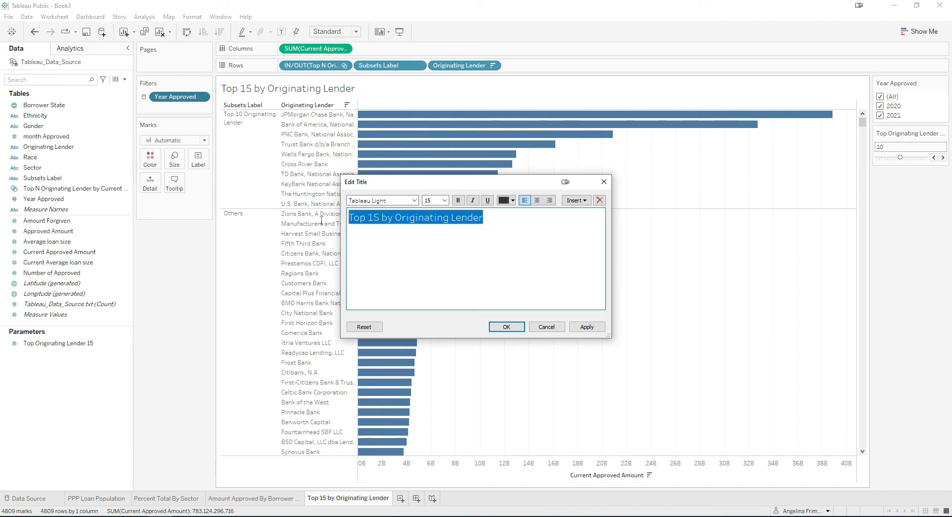
pyautogui.click(512, 201)
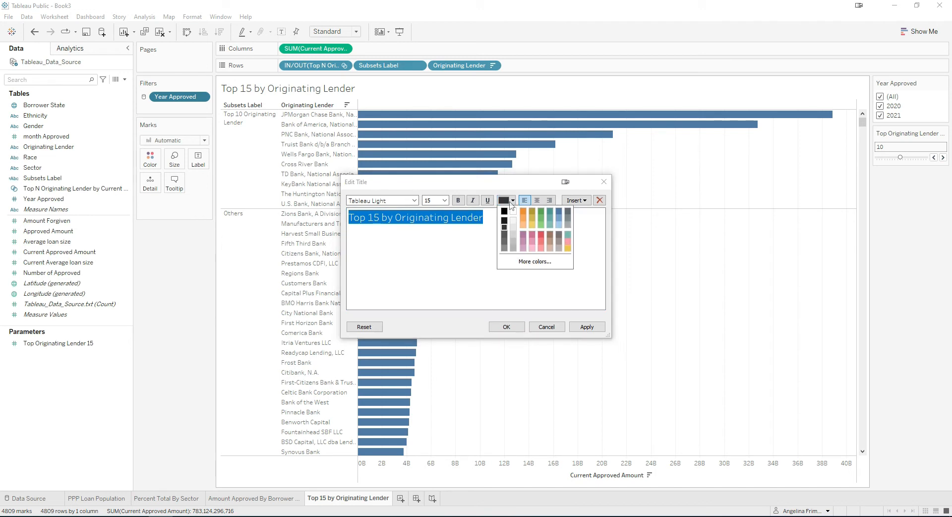
pyautogui.click(559, 212)
pyautogui.click(458, 200)
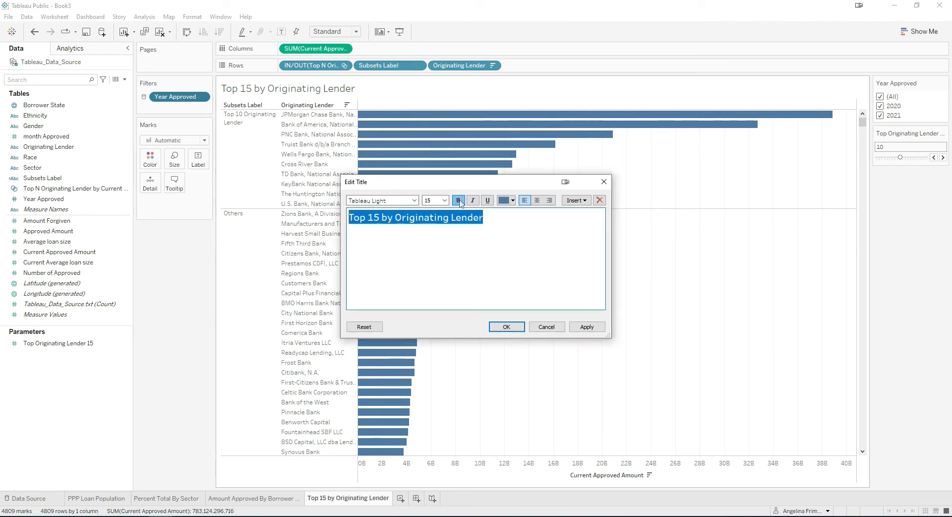
# - Replace the 15 in the title with the inserted Top Originating Lender 15 parameter and apply the title
pyautogui.click(448, 227)
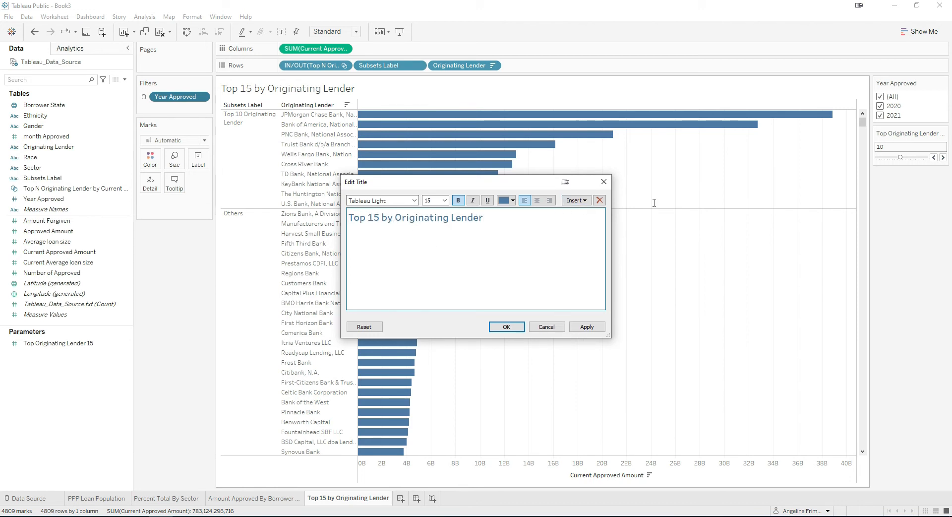
pyautogui.click(577, 200)
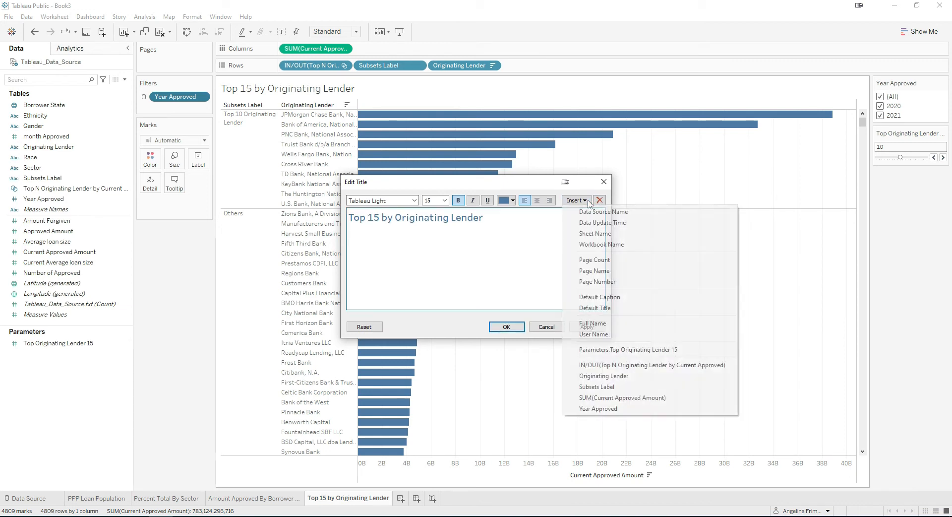
pyautogui.click(627, 349)
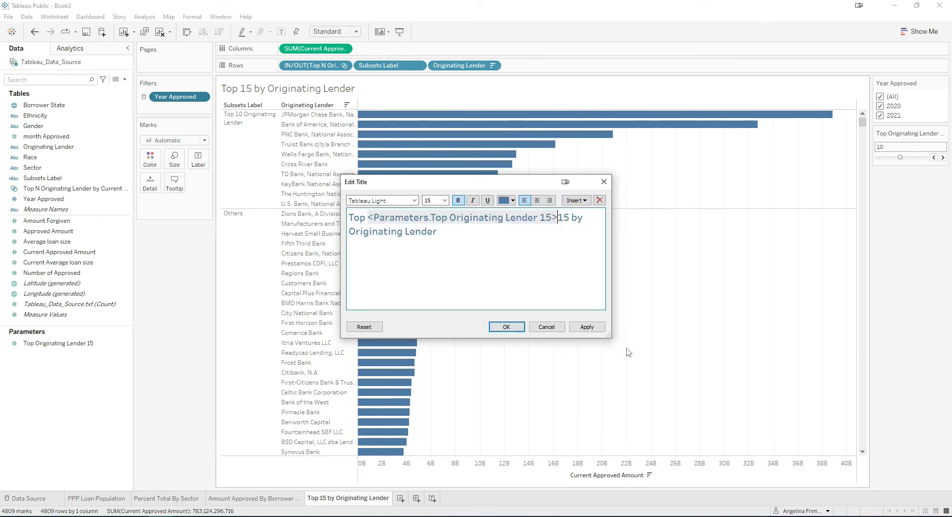
pyautogui.click(570, 217)
pyautogui.press('BackSpace')
pyautogui.press('BackSpace')
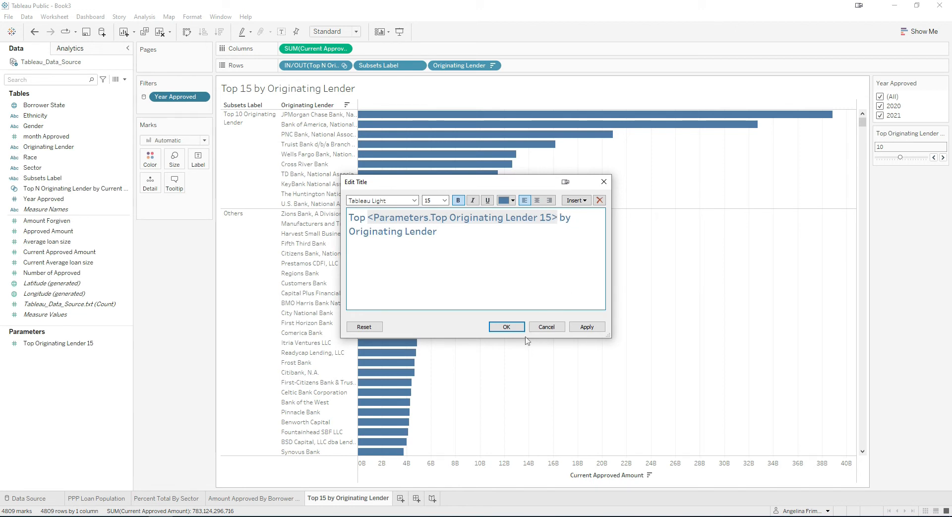
pyautogui.click(583, 329)
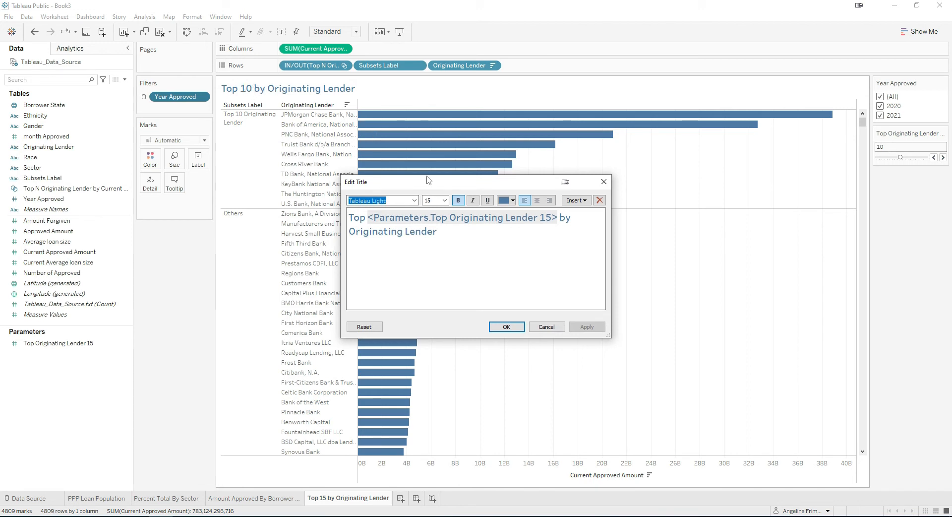
pyautogui.click(507, 329)
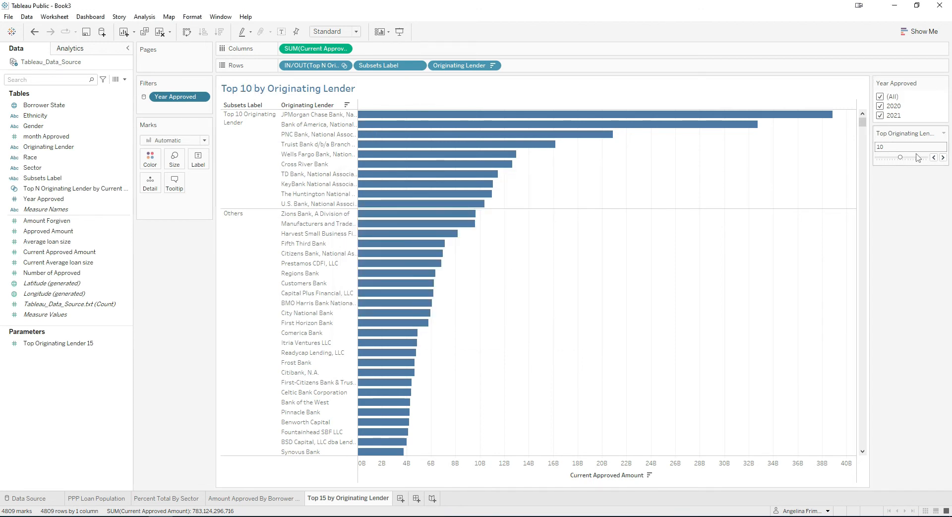
# - Raise the Top Originating Lender 15 parameter to 12 and check the bar details of lenders in the Others group
pyautogui.click(943, 158)
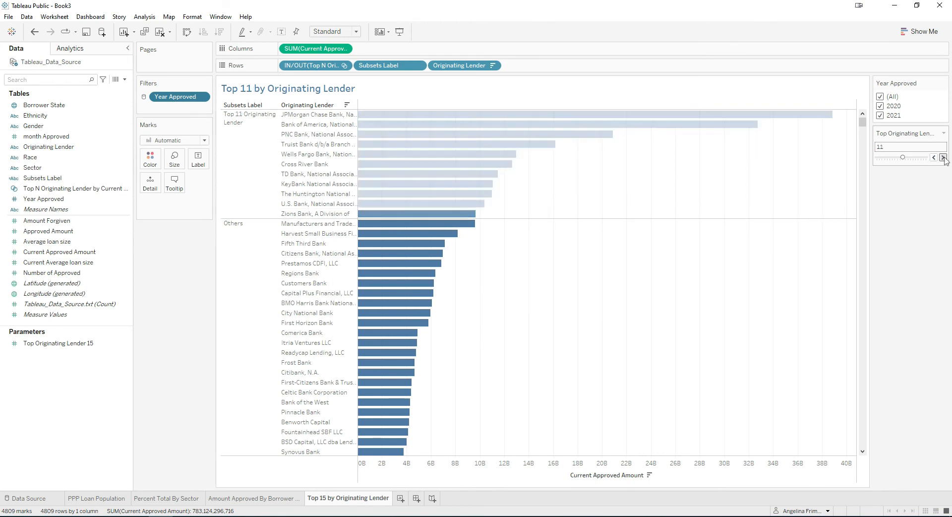
pyautogui.click(943, 157)
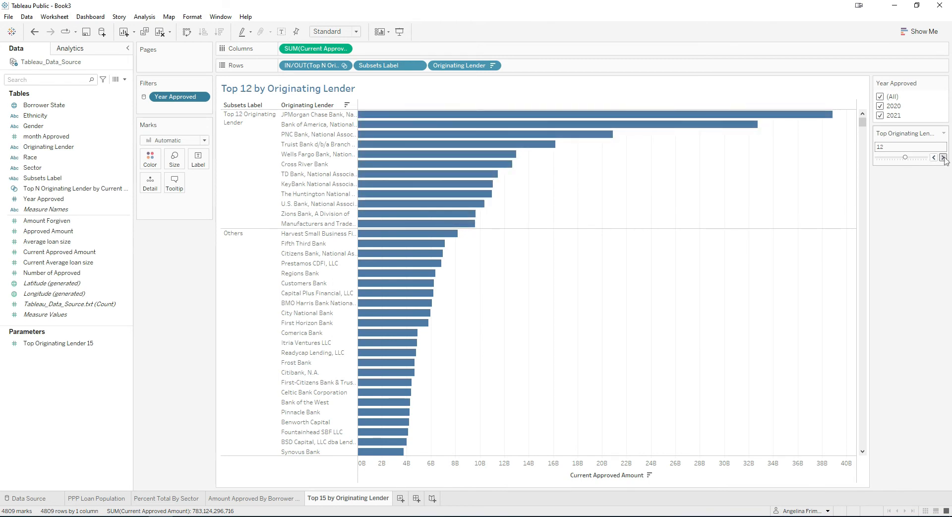
pyautogui.moveTo(374, 124)
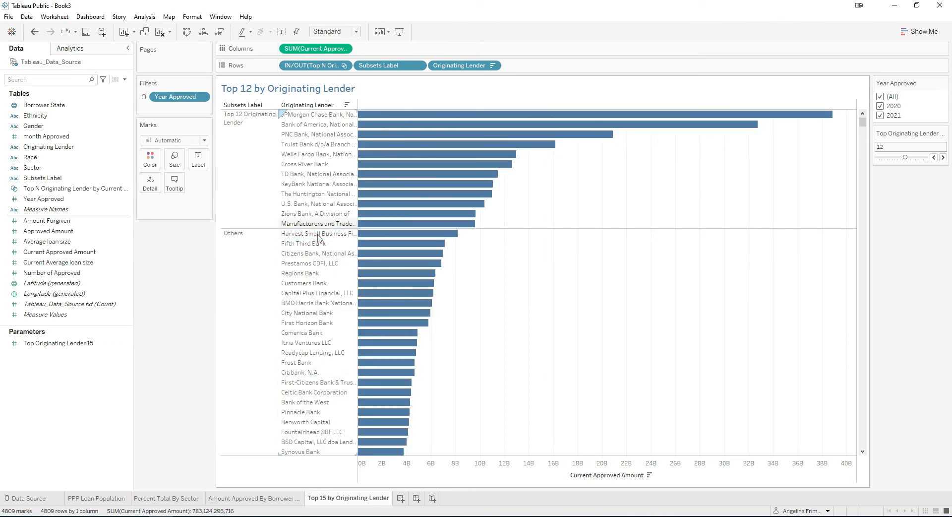
pyautogui.moveTo(432, 249)
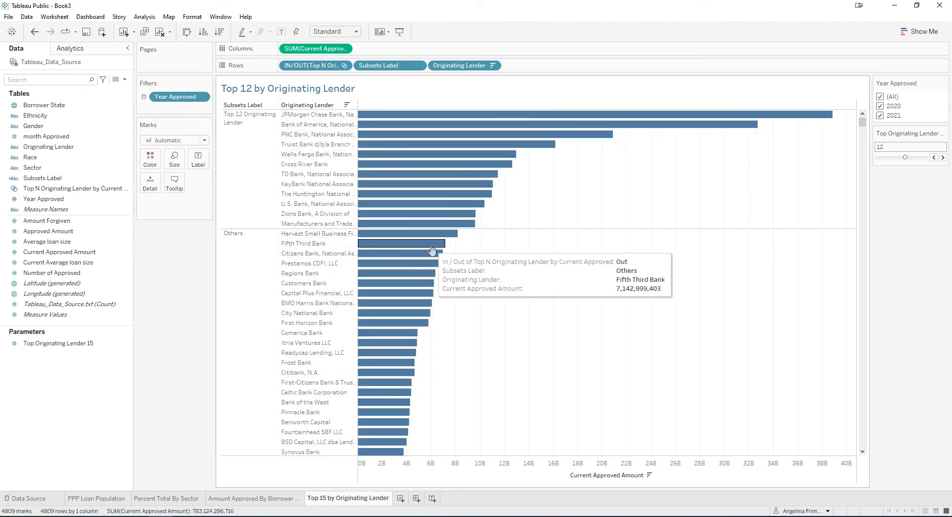
pyautogui.moveTo(366, 284)
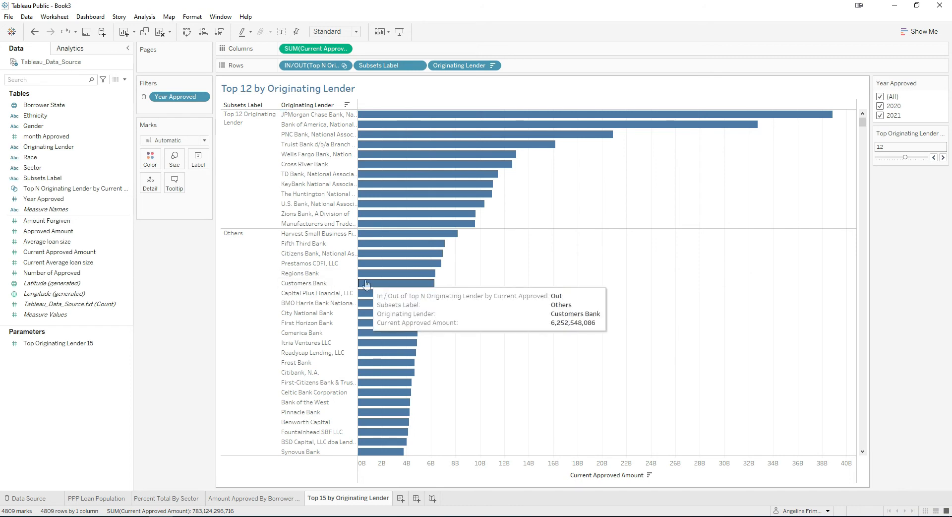
# - Create a parameter named "Expand or Collapse" with data type String and current value Collapse
pyautogui.click(125, 80)
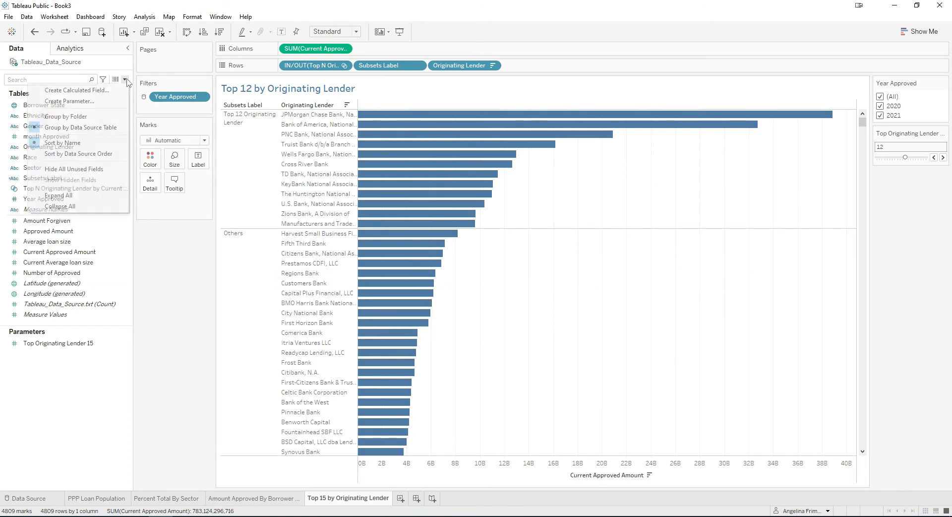
pyautogui.click(69, 101)
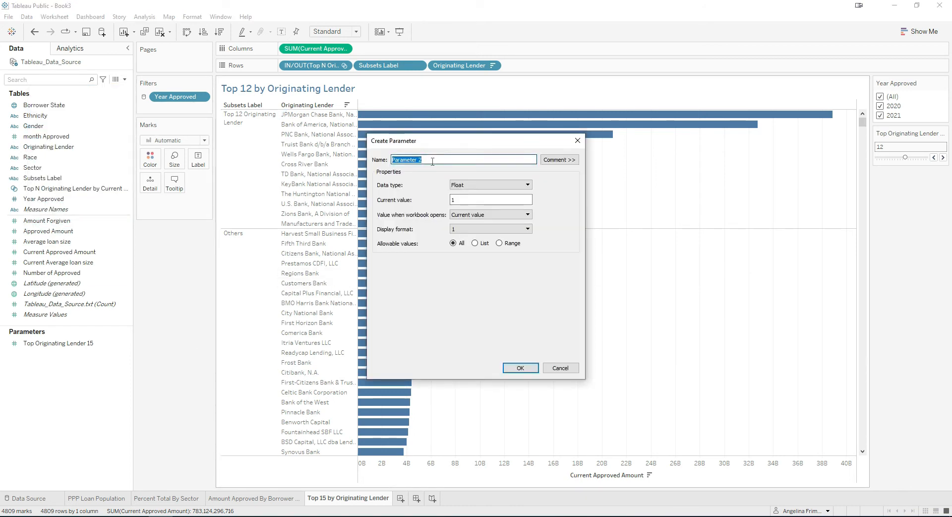
pyautogui.write('Exp')
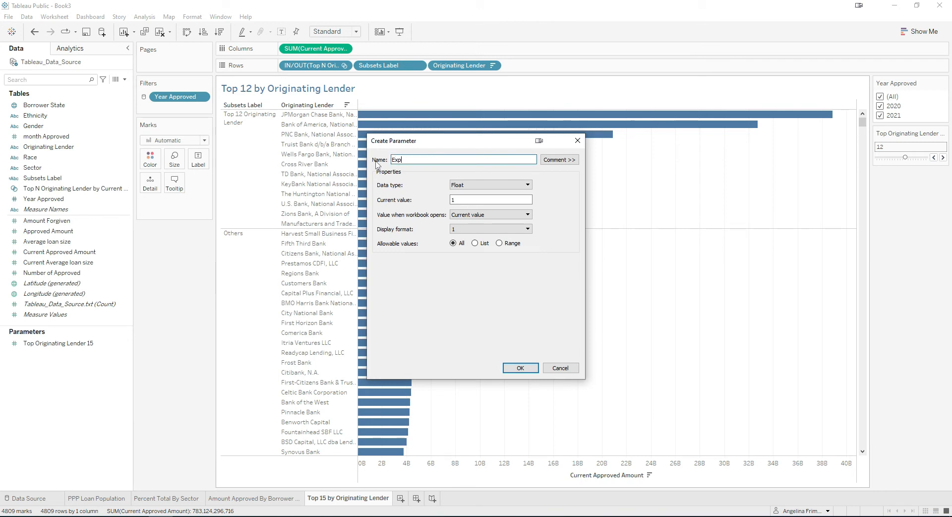
pyautogui.write('and or Collapse')
pyautogui.click(457, 196)
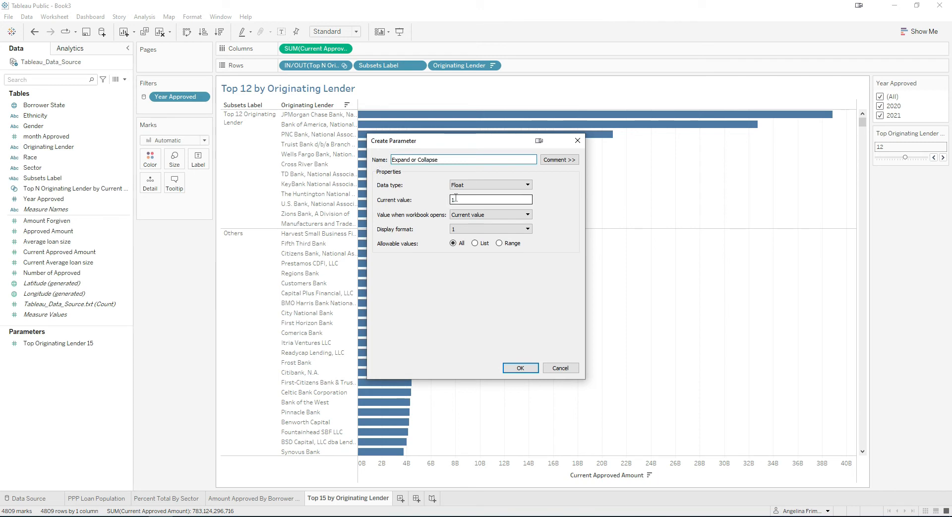
pyautogui.click(479, 185)
pyautogui.click(488, 202)
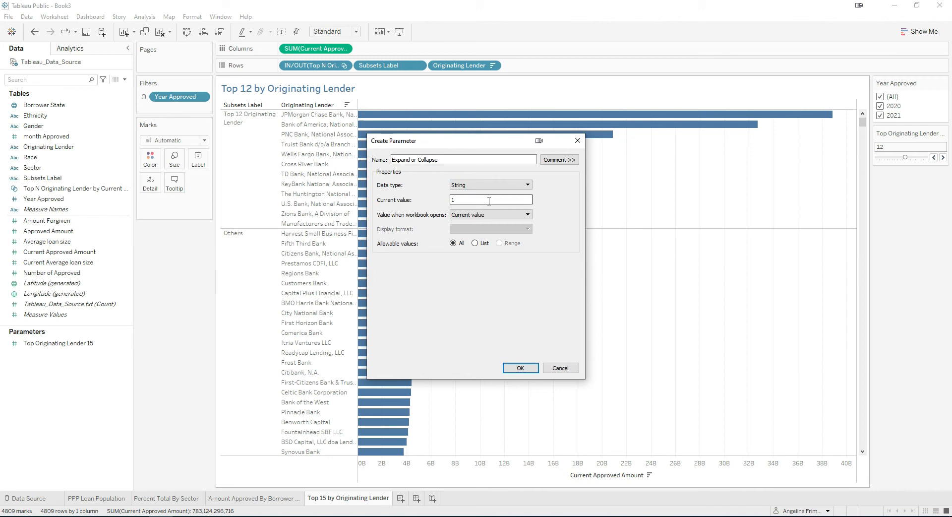
pyautogui.doubleClick(449, 199)
pyautogui.write('Collapse')
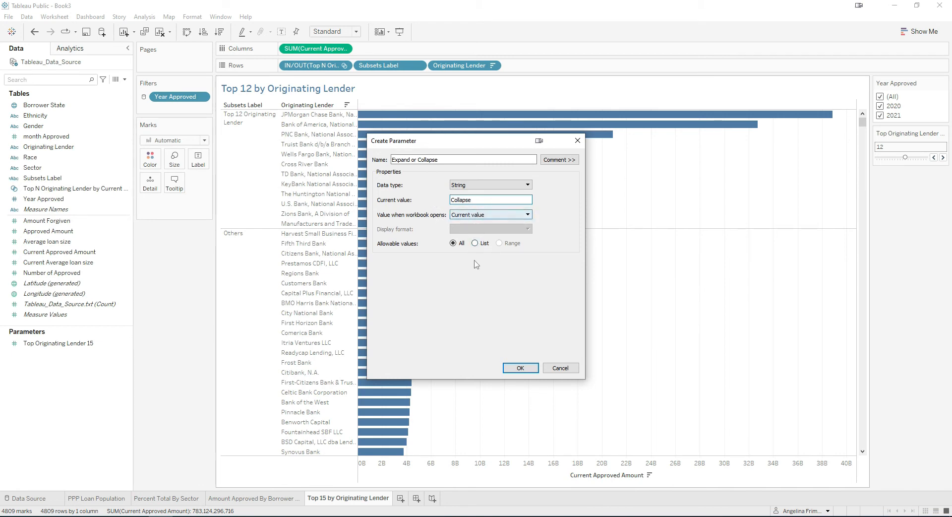
# - Restrict the parameter's allowable values to a list of Expand and Collapse and create the parameter
pyautogui.click(475, 243)
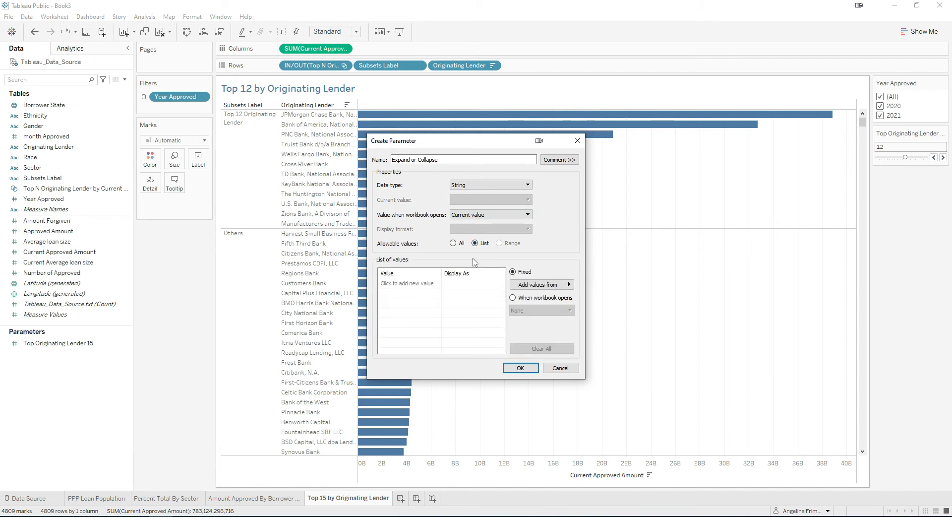
pyautogui.click(420, 283)
pyautogui.write('E')
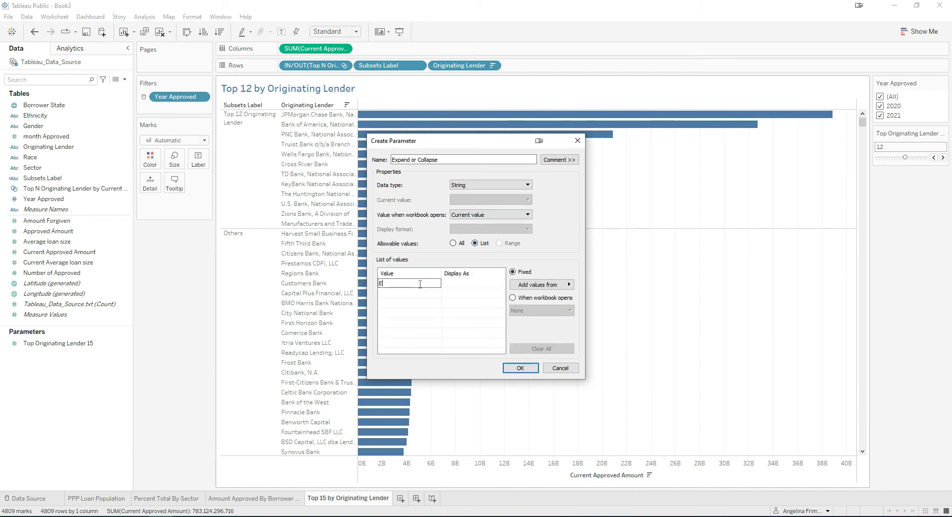
pyautogui.write('xpand')
pyautogui.click(408, 290)
pyautogui.write('Co')
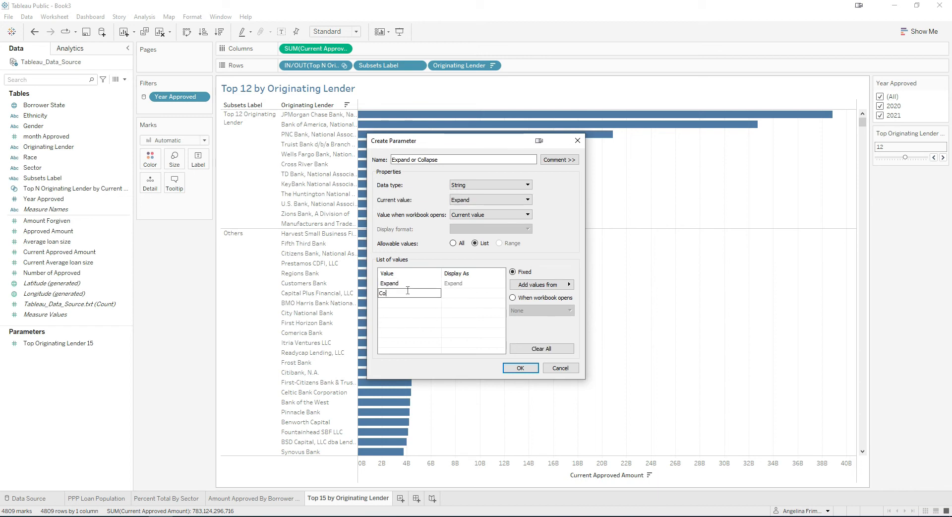
pyautogui.write('llapse')
pyautogui.click(518, 369)
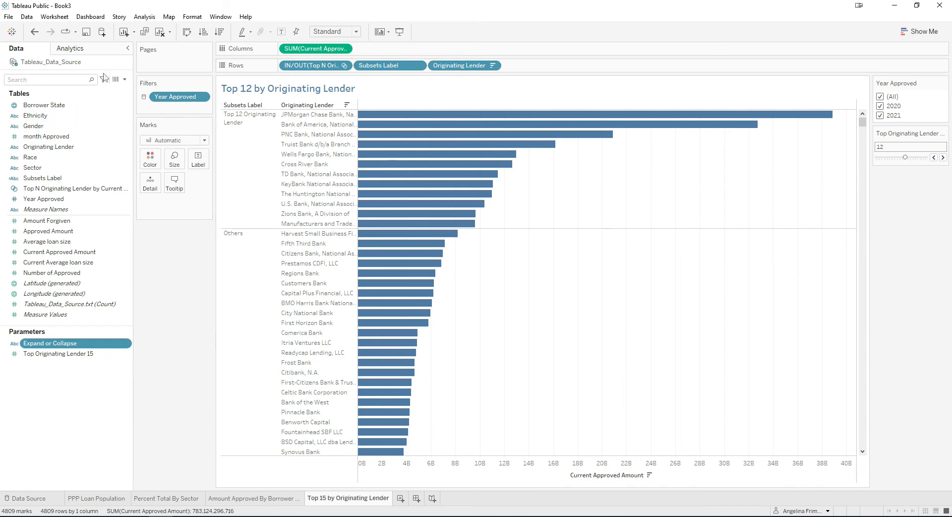
# - Create a calculated field named "Originating Lender Calc"
pyautogui.click(124, 79)
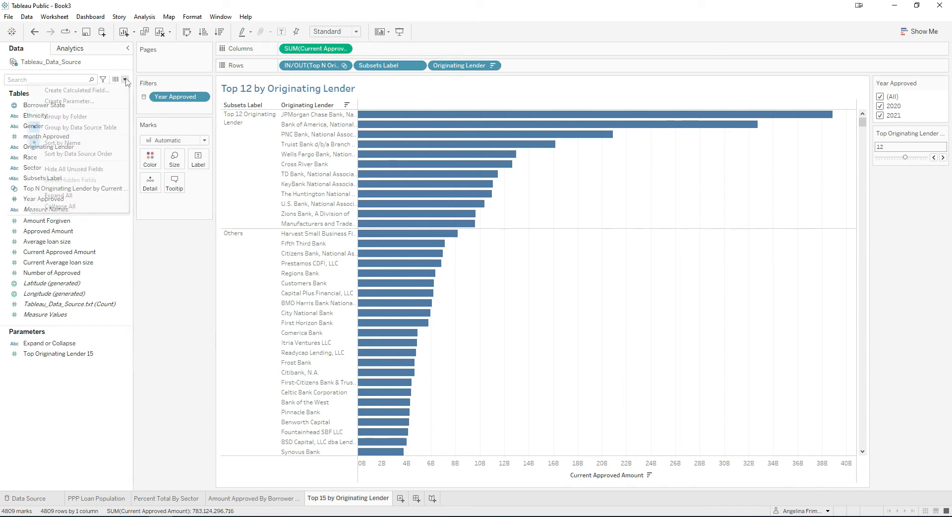
pyautogui.click(85, 90)
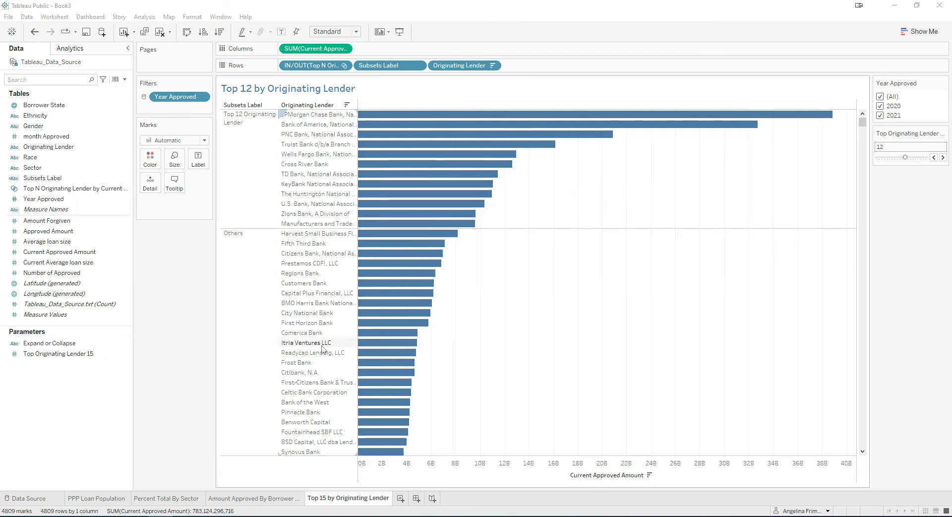
pyautogui.moveTo(454, 214); pyautogui.dragTo(521, 192)
pyautogui.write('O')
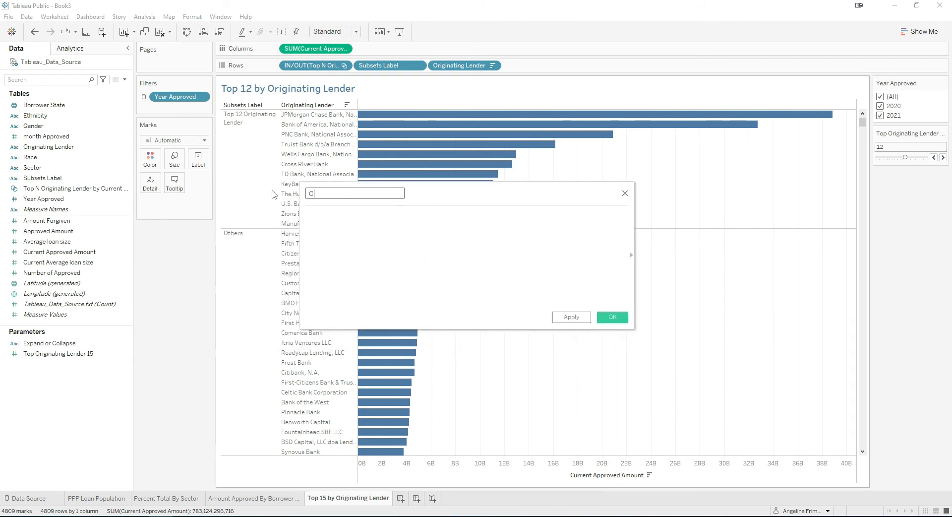
pyautogui.write('riginating Lender Calc')
# - Begin the formula with the condition IF [Expand or Collapse] = "Collapse"
pyautogui.click(338, 235)
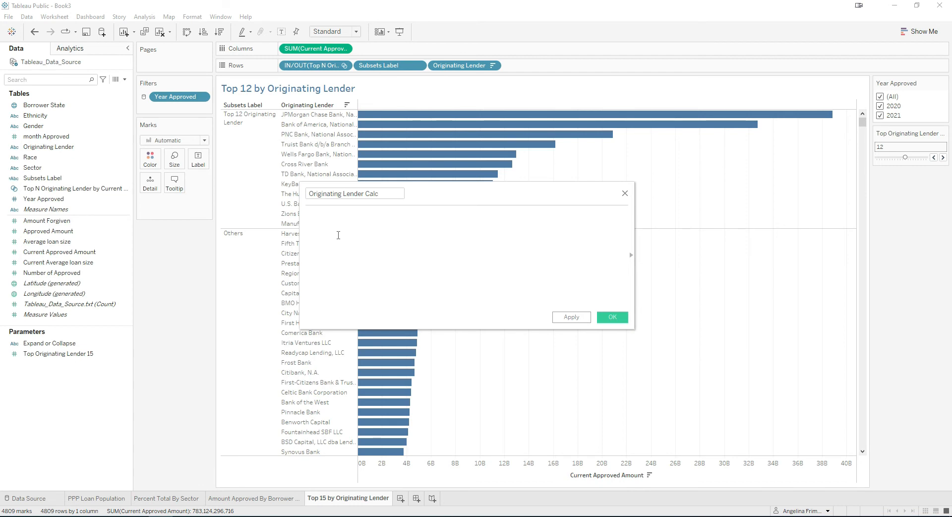
pyautogui.write('IF')
pyautogui.moveTo(47, 343); pyautogui.dragTo(388, 221)
pyautogui.write('t')
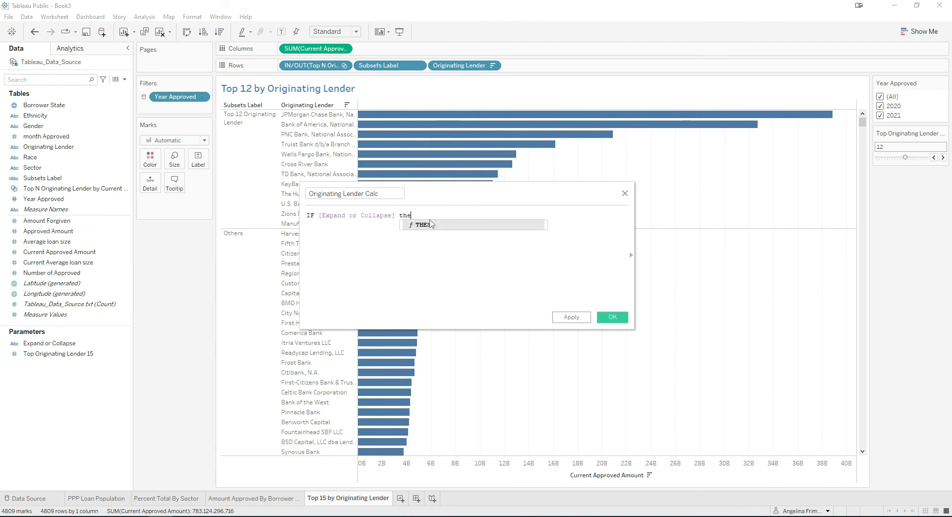
pyautogui.press('BackSpace')
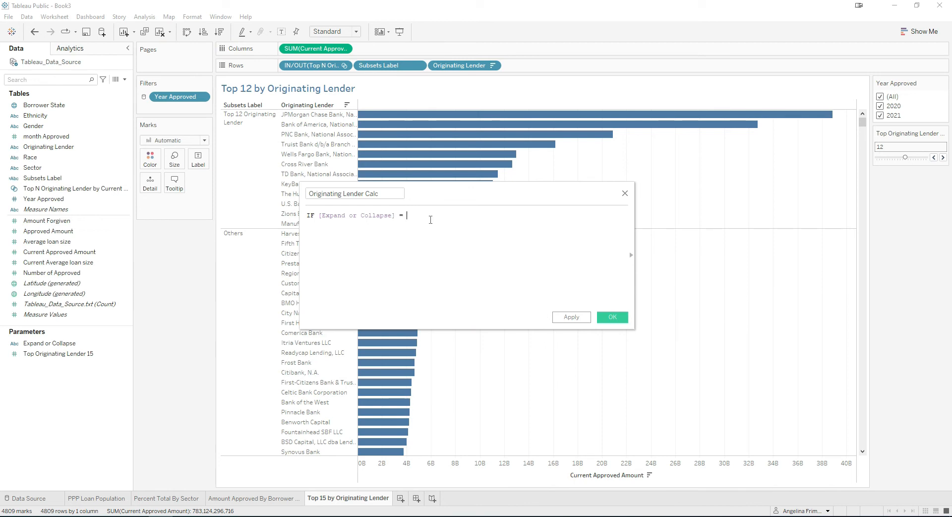
pyautogui.write('= "Collapse')
# - Nest IF [Top N Originating Lender by Current Approved] THEN below the first condition, and complete the outer condition with THEN
pyautogui.press('End')
pyautogui.press('Return')
pyautogui.press('Tab')
pyautogui.write('IF')
pyautogui.moveTo(74, 189); pyautogui.dragTo(376, 242)
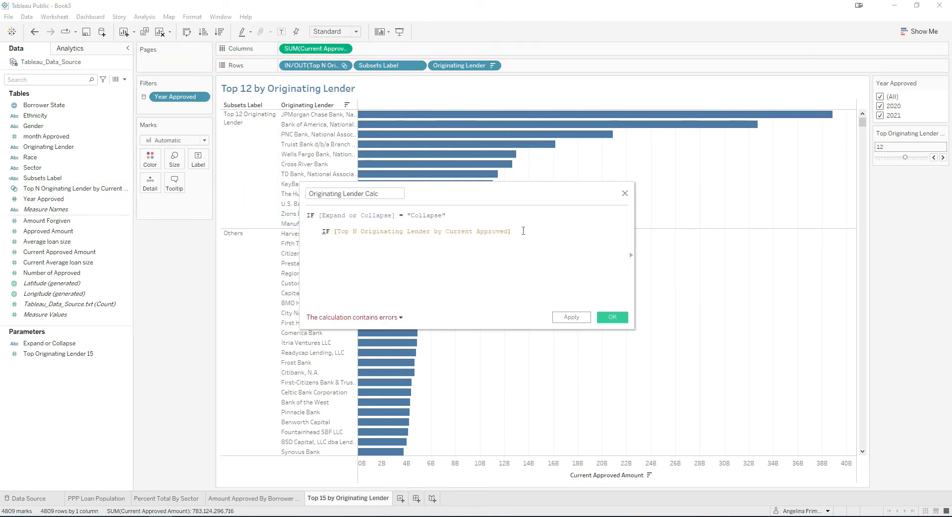
pyautogui.press('Return')
pyautogui.write('THEN')
pyautogui.press('Tab')
pyautogui.press('Right')
pyautogui.press('Right')
pyautogui.click(470, 220)
pyautogui.write('THEN')
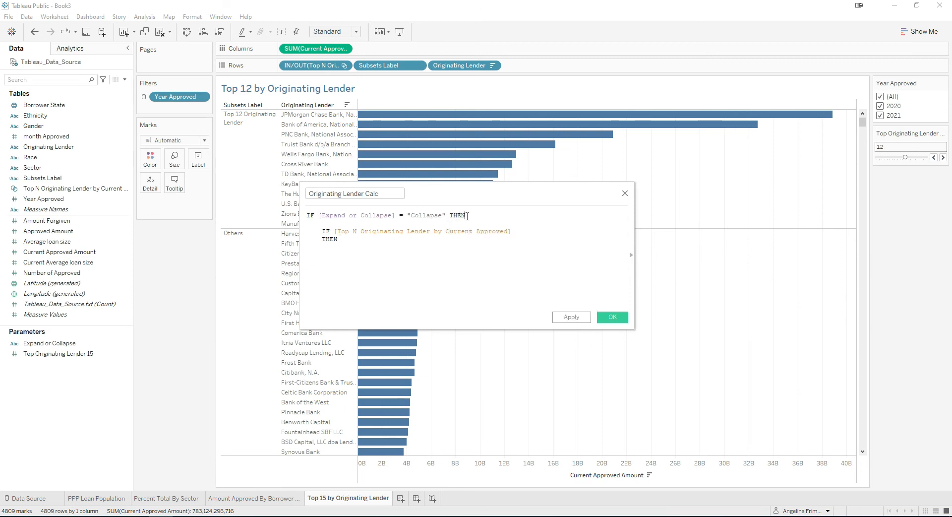
# - Make the nested condition return [Originating Lender], with ELSE "Others", and close it with END
pyautogui.click(339, 236)
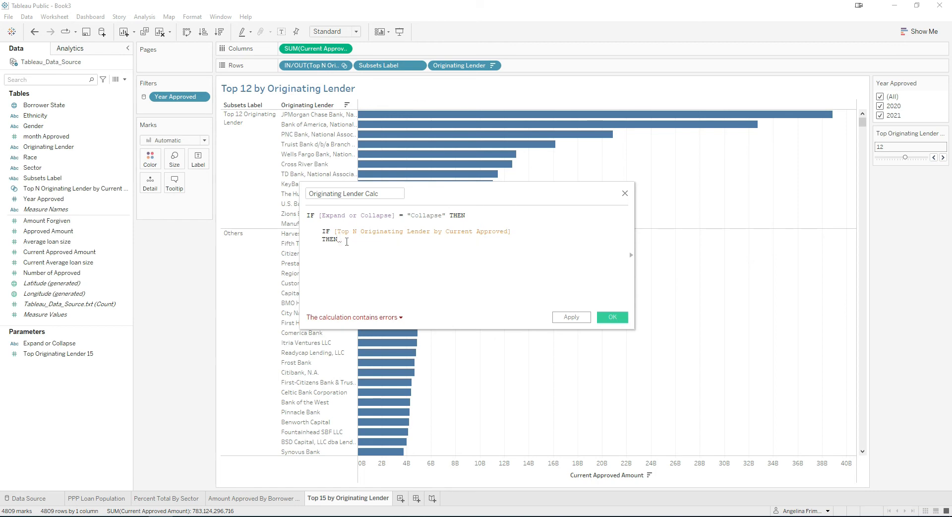
pyautogui.moveTo(52, 146); pyautogui.dragTo(388, 243)
pyautogui.press('Return')
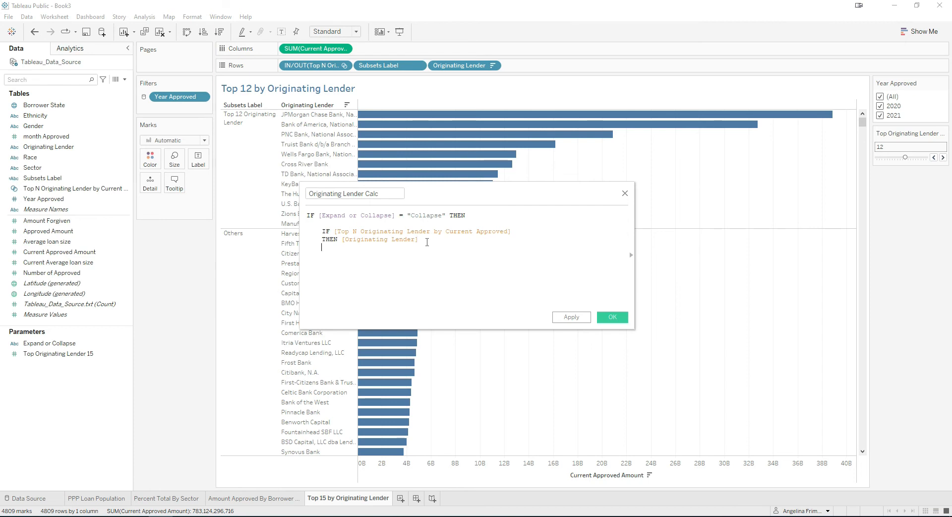
pyautogui.write('ELSE ')
pyautogui.write('""')
pyautogui.write('Others"')
pyautogui.press('Return')
pyautogui.write('END')
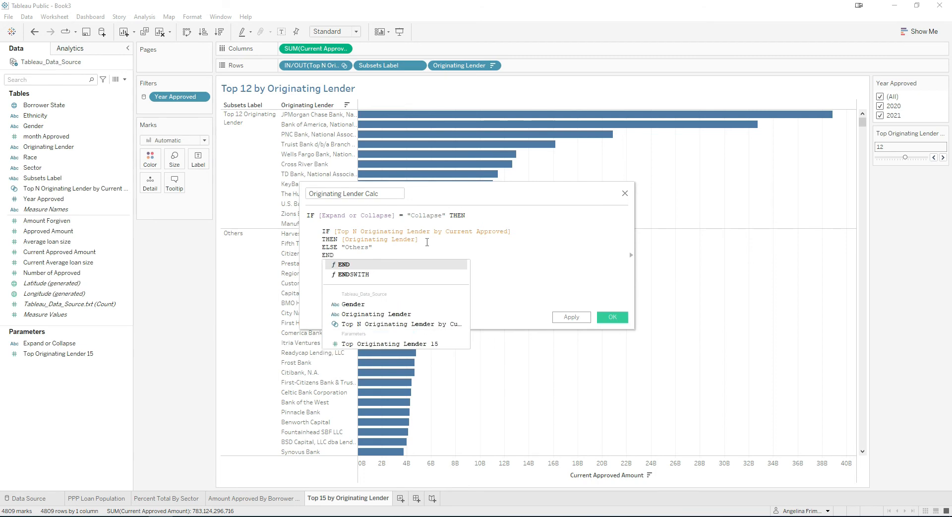
pyautogui.press('Return')
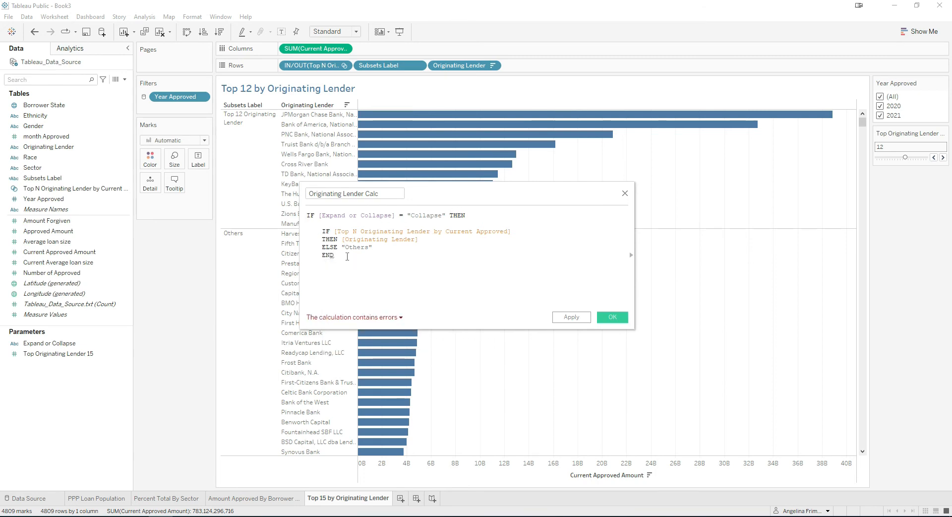
pyautogui.press('BackSpace')
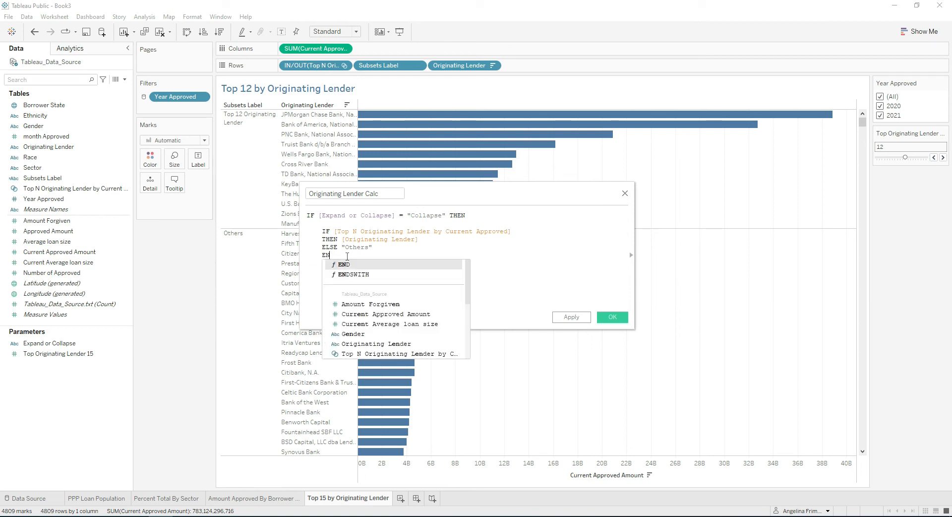
pyautogui.press('Return')
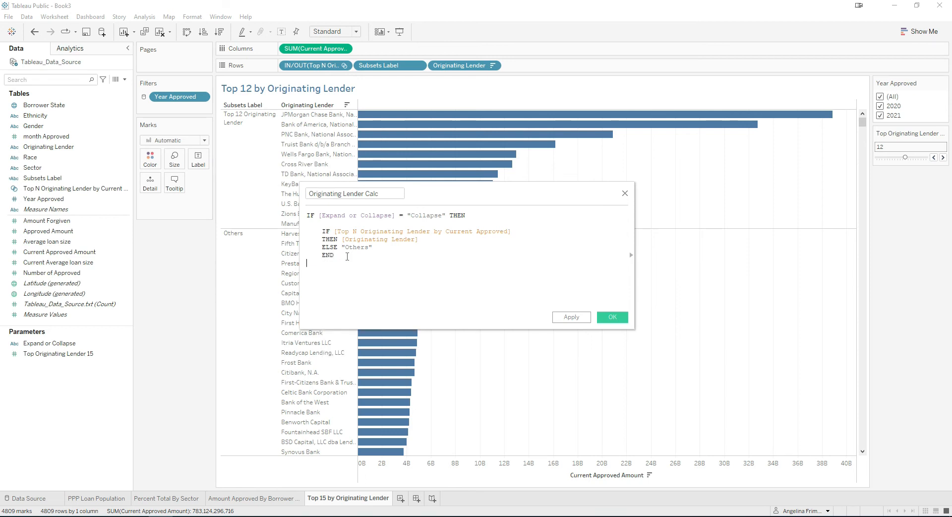
# - Finish the outer condition of the formula with ELSE [Originating Lender] END
pyautogui.press('Return')
pyautogui.write('ELSE')
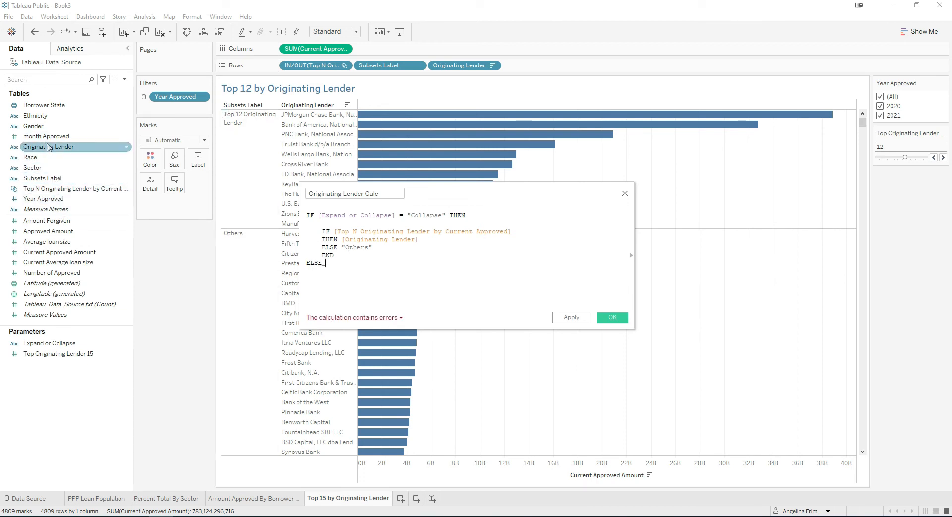
pyautogui.moveTo(47, 146); pyautogui.dragTo(354, 281)
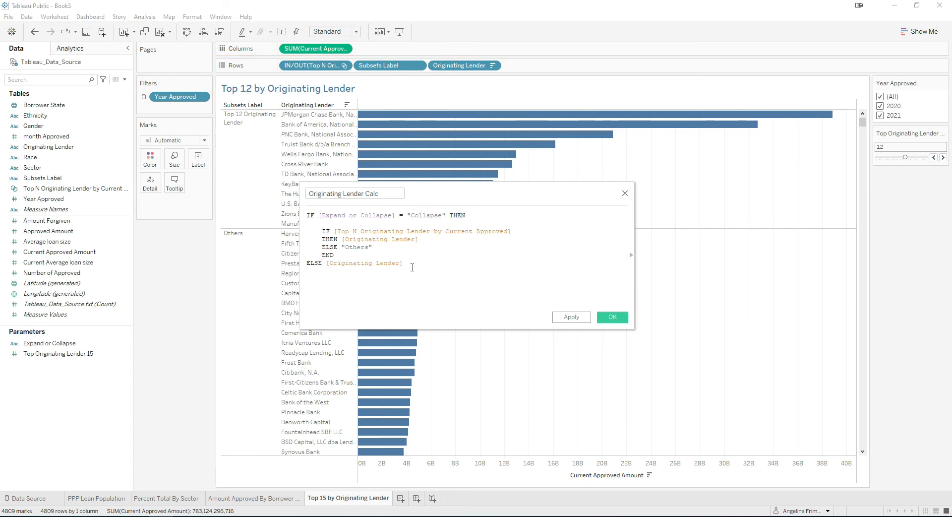
pyautogui.write('END')
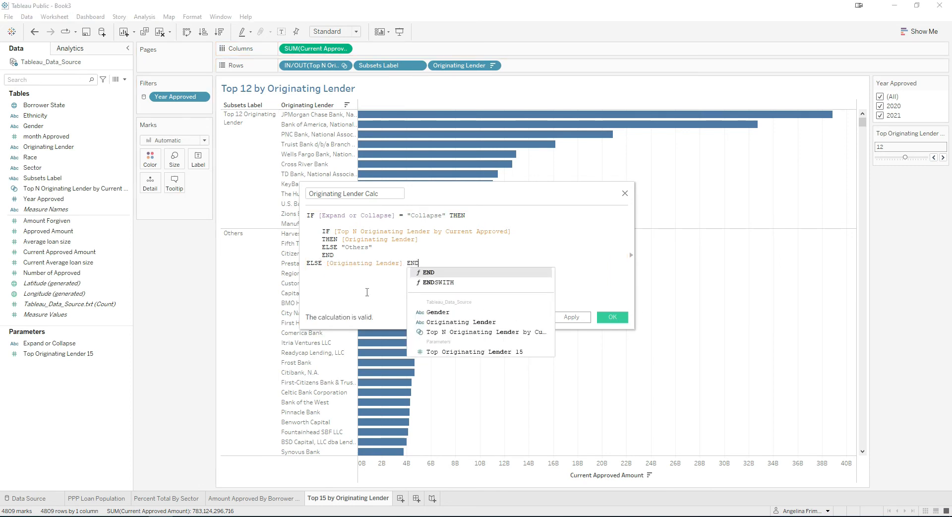
pyautogui.click(367, 292)
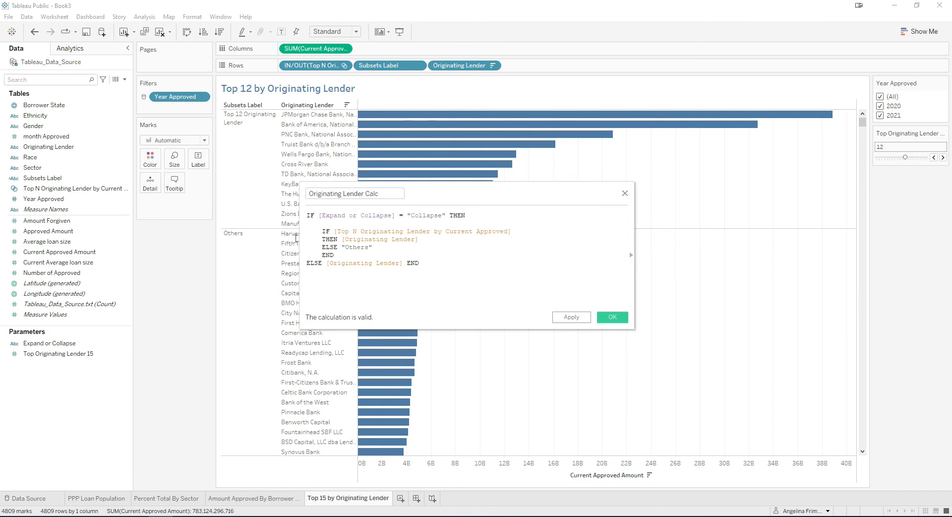
# - Remove the blank line after the first line of the formula and save the calculated field
pyautogui.click(473, 217)
pyautogui.press('Delete')
pyautogui.moveTo(318, 223); pyautogui.dragTo(376, 241)
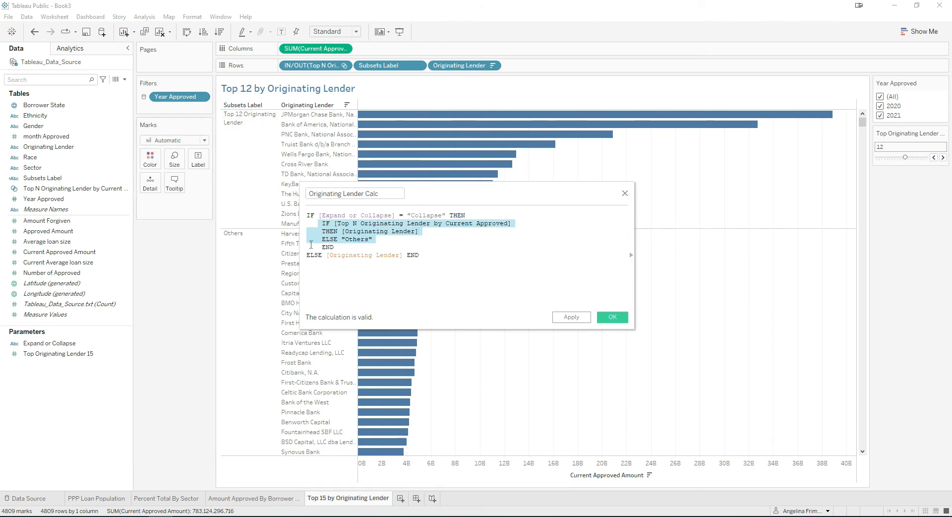
pyautogui.click(372, 267)
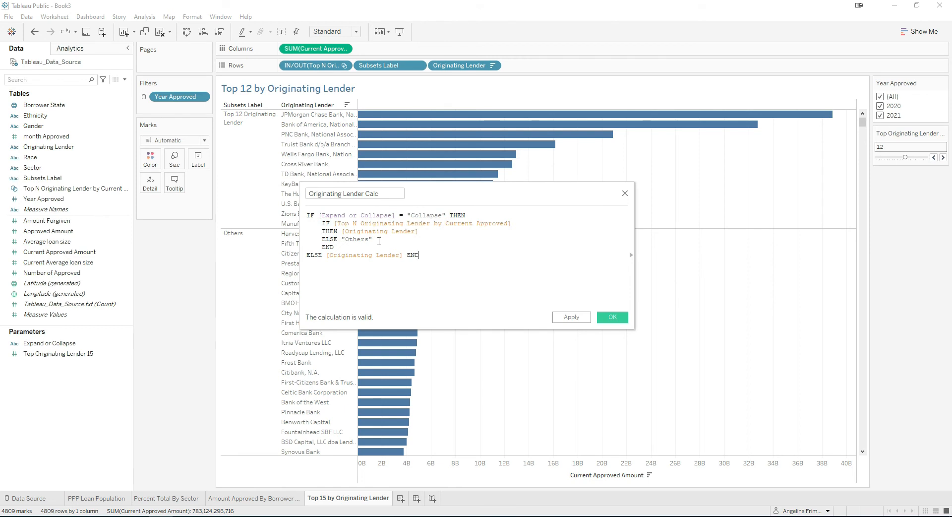
pyautogui.moveTo(345, 217); pyautogui.dragTo(422, 212)
pyautogui.click(612, 317)
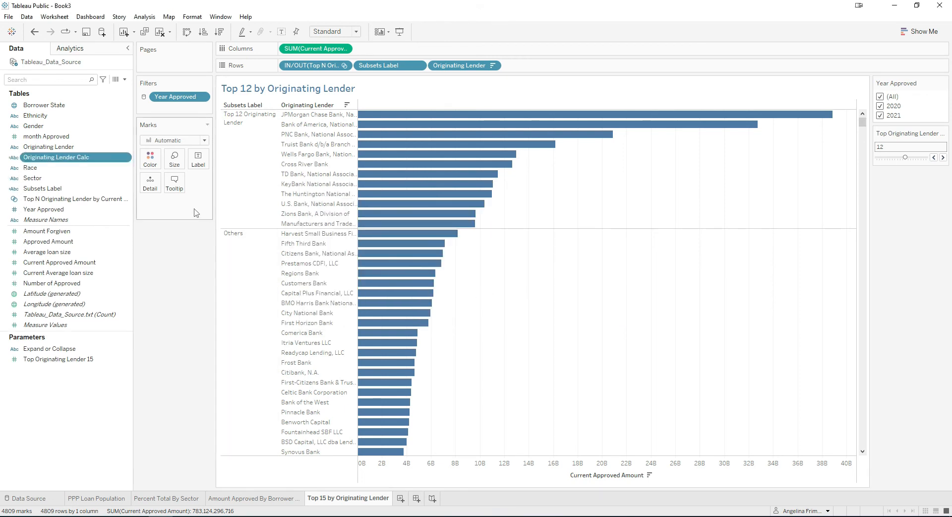
# - Replace Originating Lender on Rows with Originating Lender Calc and sort it descending by Current Approved Amount
pyautogui.moveTo(81, 157); pyautogui.dragTo(472, 69)
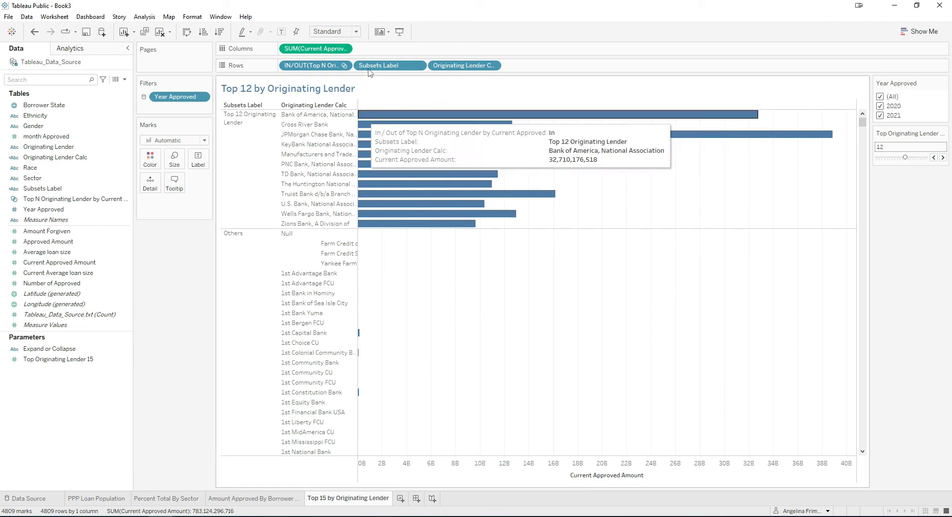
pyautogui.click(220, 31)
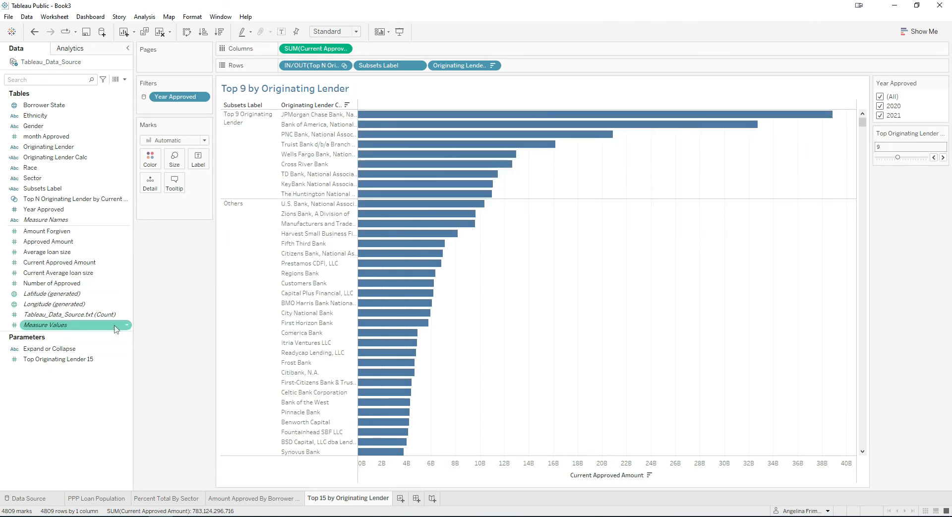
# - Show the Expand or Collapse parameter control and set it to Collapse
pyautogui.click(125, 350)
pyautogui.click(156, 370)
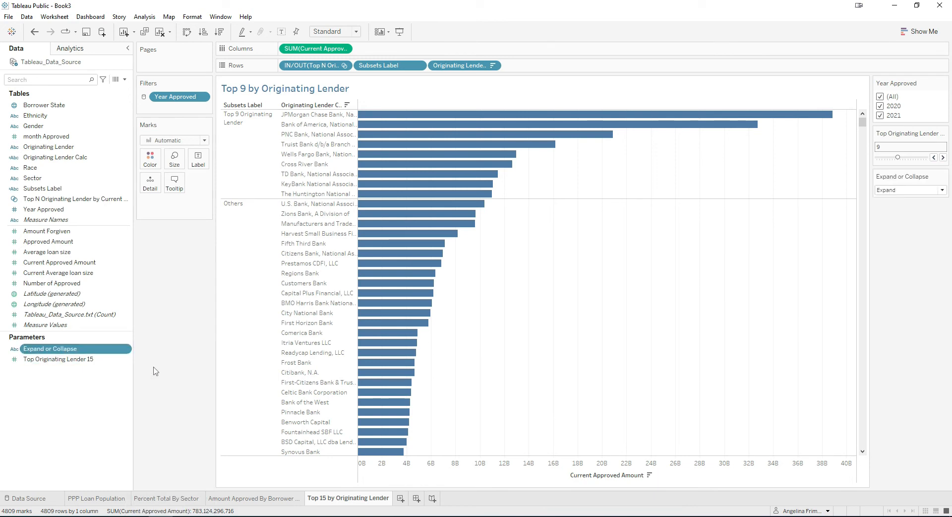
pyautogui.click(942, 191)
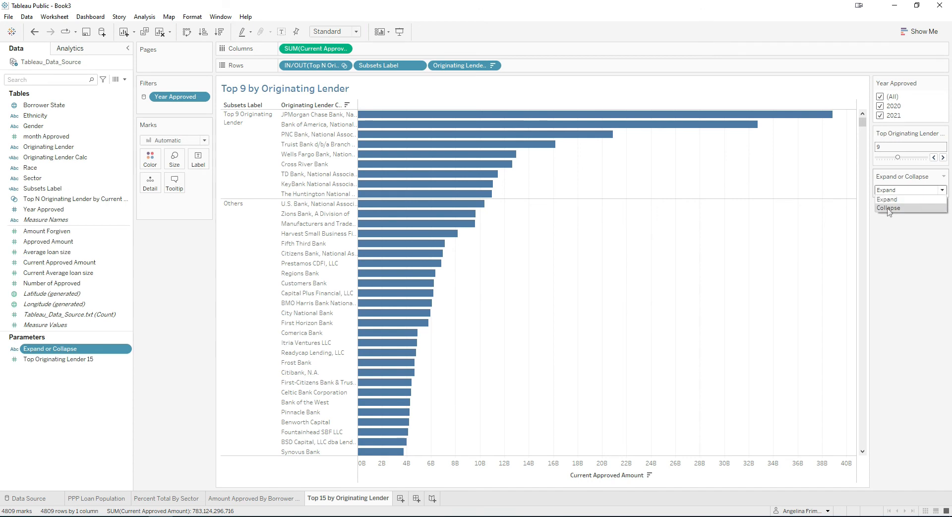
pyautogui.click(888, 208)
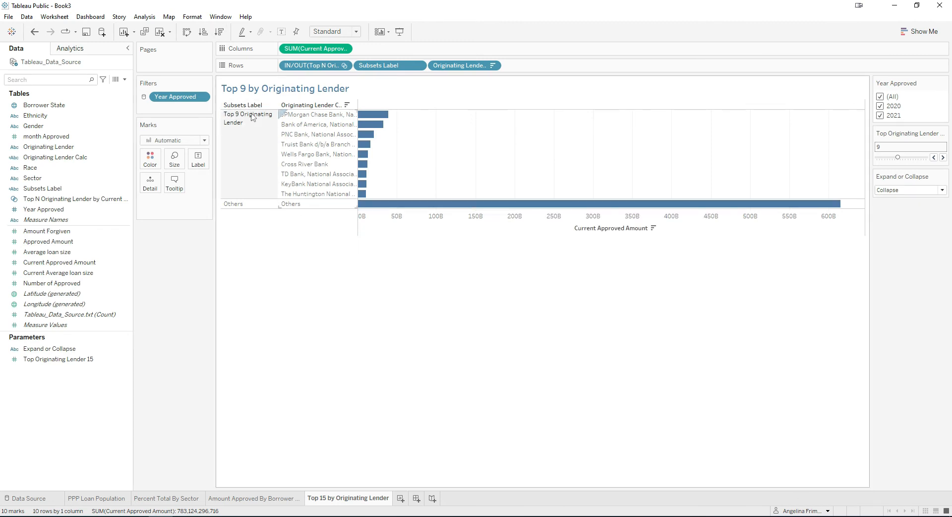
# - Try sorting the lenders ascending by Current Approved Amount, return to descending order, and inspect the Others bar
pyautogui.click(318, 143)
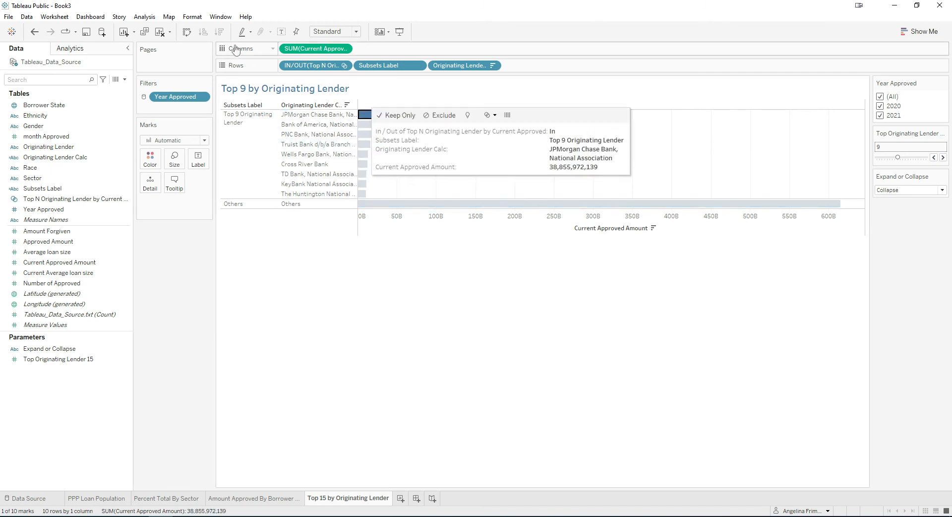
pyautogui.click(396, 250)
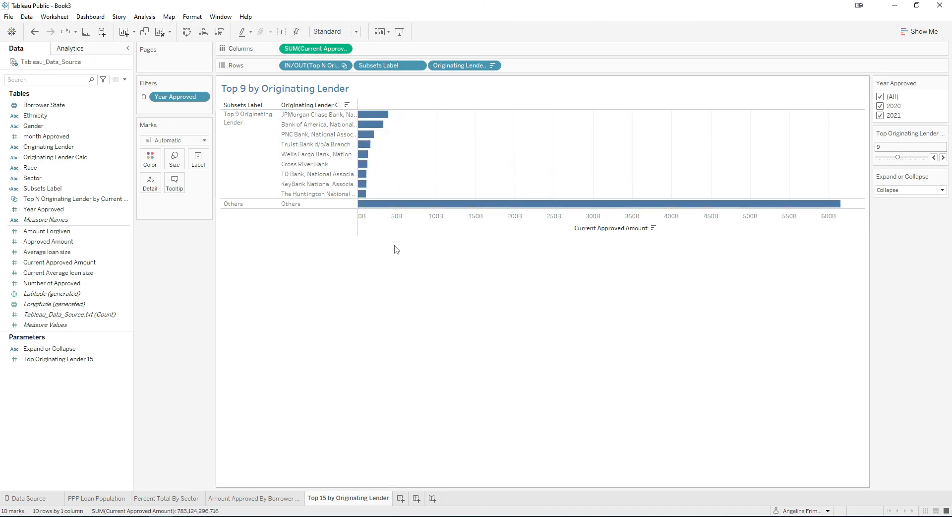
pyautogui.click(205, 32)
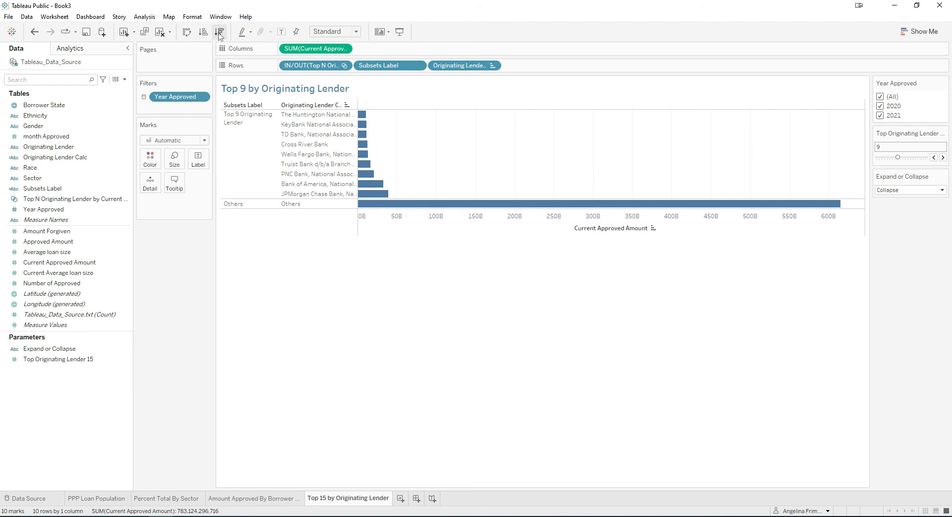
pyautogui.click(219, 32)
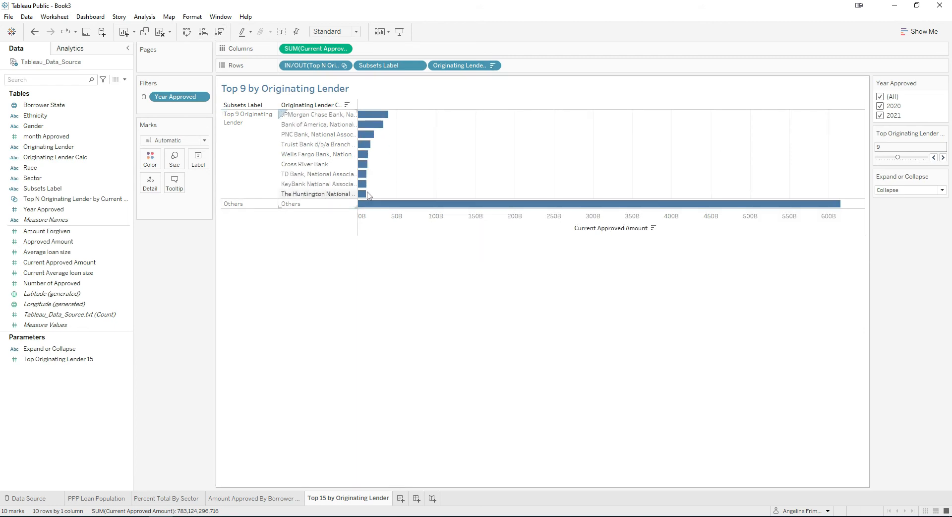
pyautogui.moveTo(512, 204)
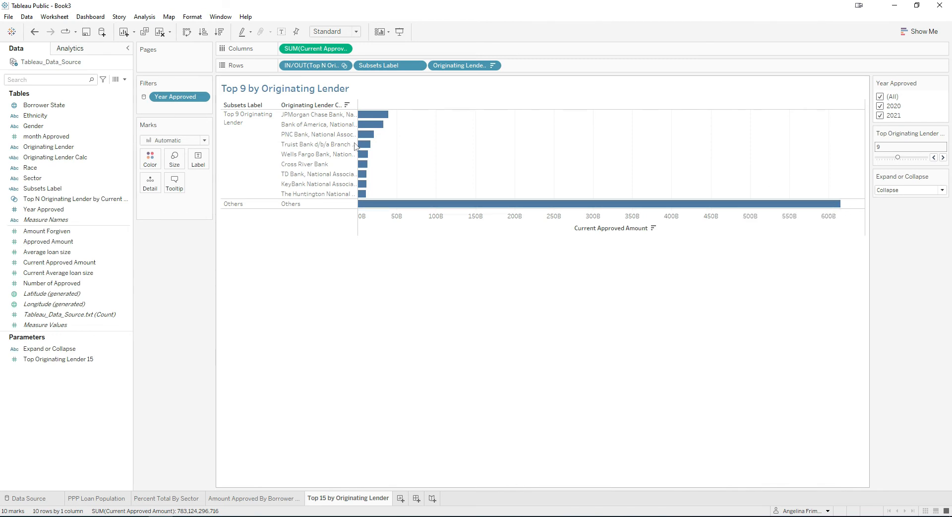
# - Set the top originating lender parameter to 10 and convert the bar chart to a text table
pyautogui.click(943, 158)
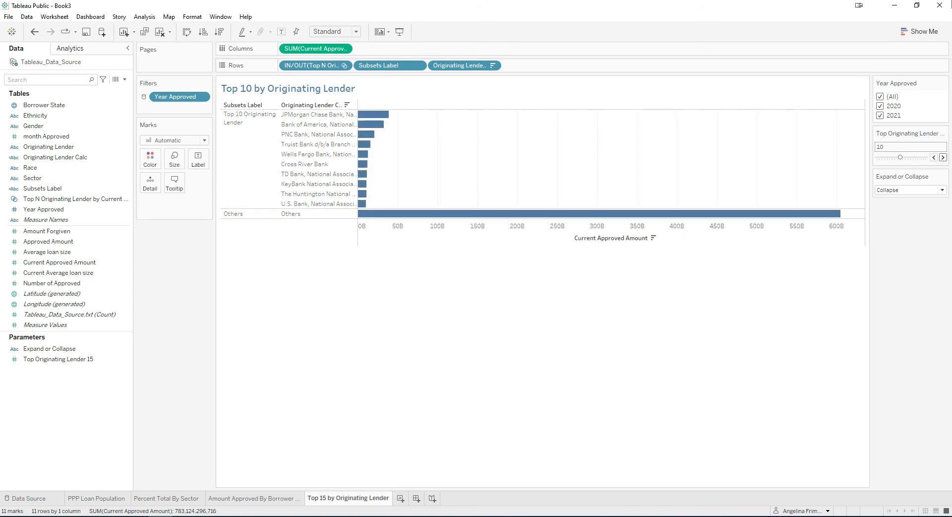
pyautogui.click(907, 32)
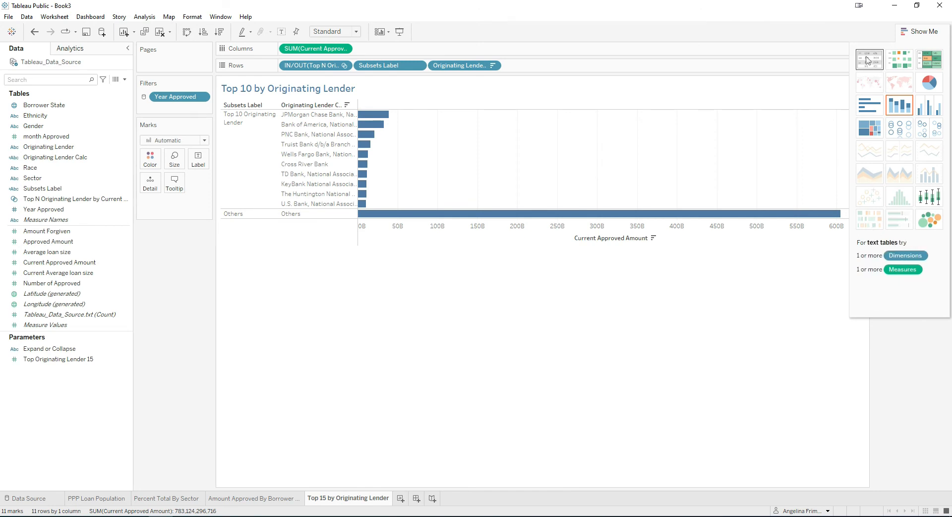
pyautogui.click(867, 61)
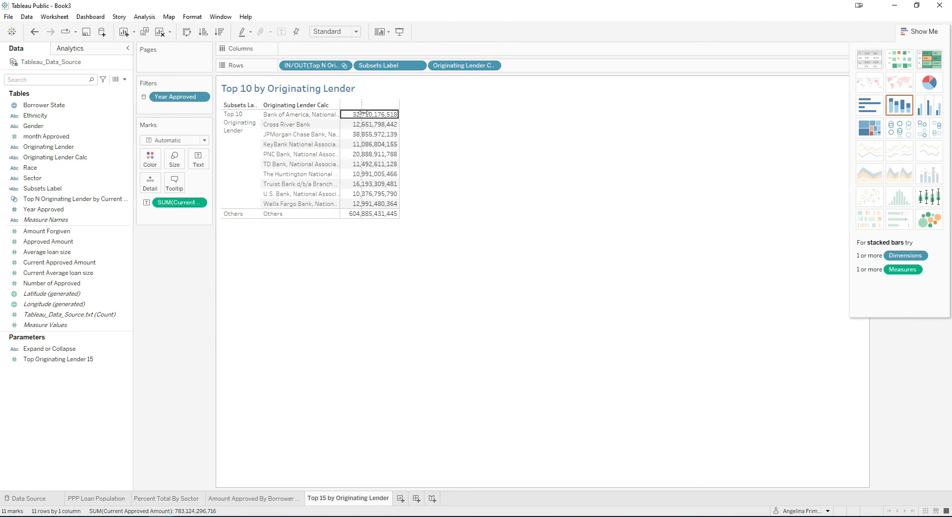
# - Widen the Originating Lender Calc and Subsets Label columns to fit their text, and close the chart type chooser
pyautogui.moveTo(362, 114); pyautogui.dragTo(403, 114)
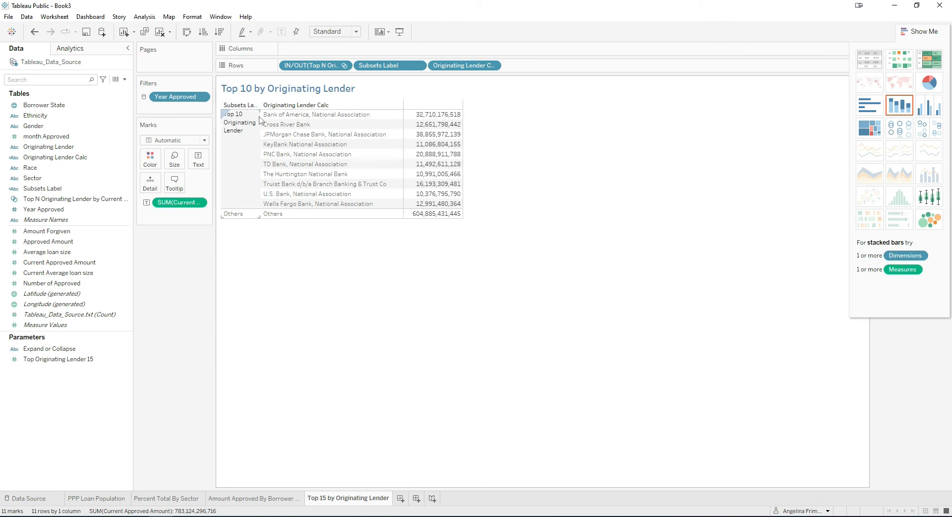
pyautogui.moveTo(261, 115); pyautogui.dragTo(281, 115)
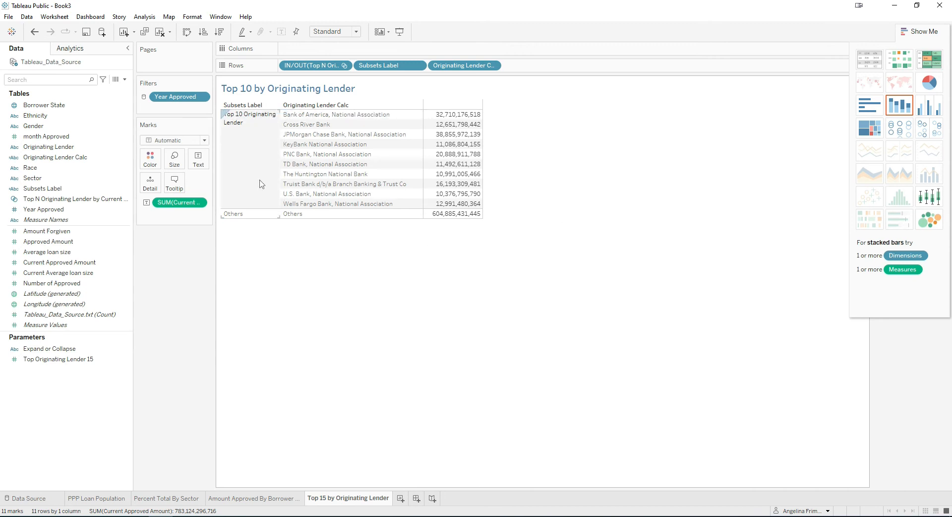
pyautogui.click(923, 31)
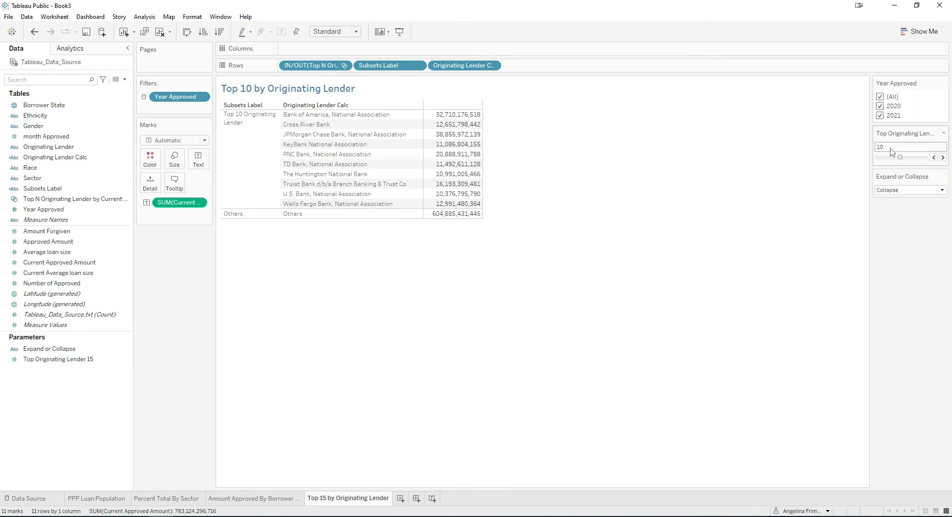
# - Raise the top originating lender parameter to 15
pyautogui.click(942, 157)
pyautogui.click(942, 157)
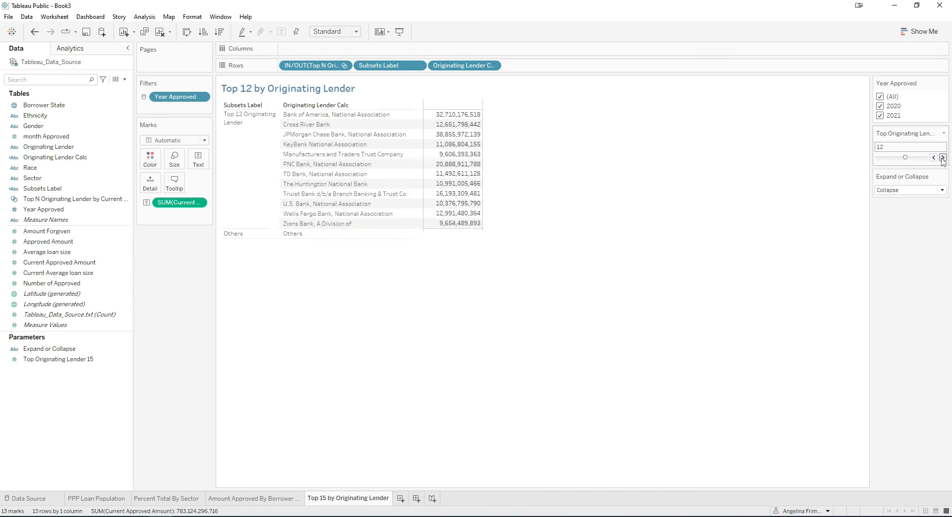
pyautogui.click(943, 157)
pyautogui.click(942, 157)
pyautogui.click(942, 157)
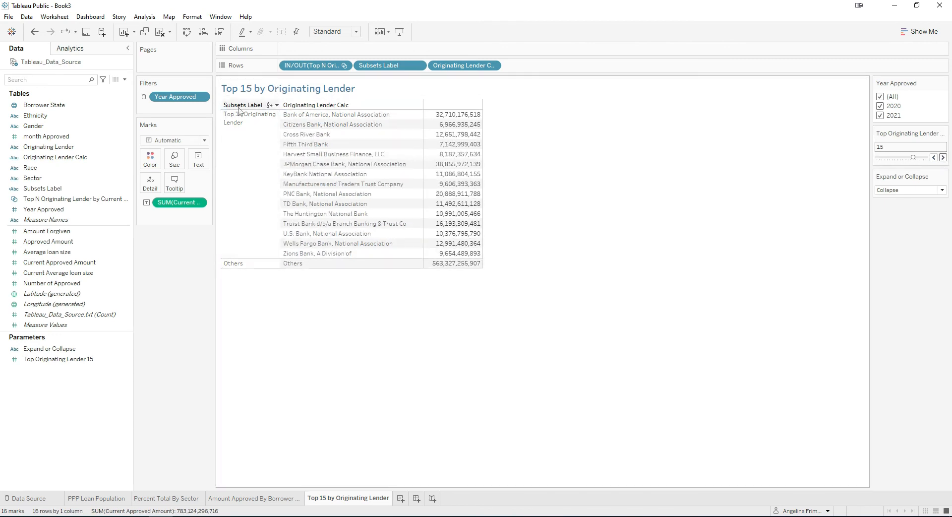
pyautogui.click(243, 133)
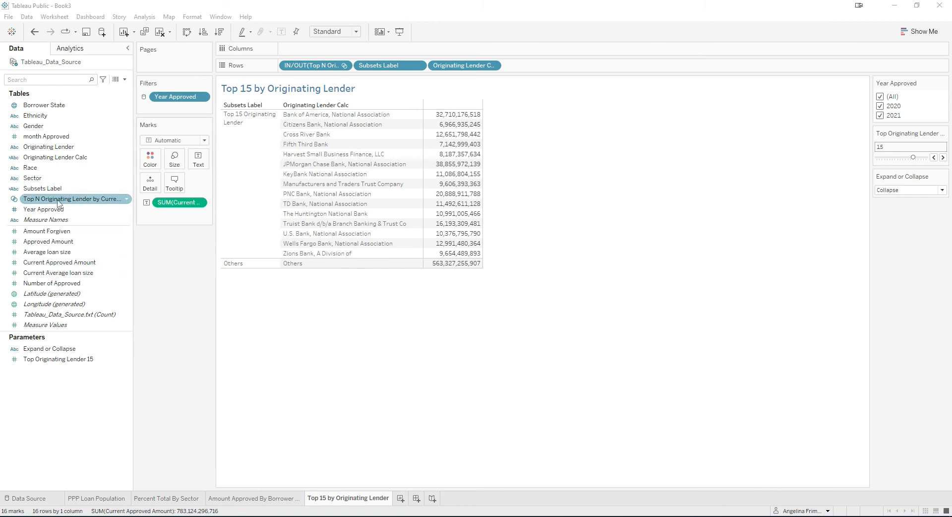
# - Color the table amounts by the Top N Originating Lender set, and check the Year Approved filter by excluding and re-including 2021
pyautogui.moveTo(59, 199); pyautogui.dragTo(157, 165)
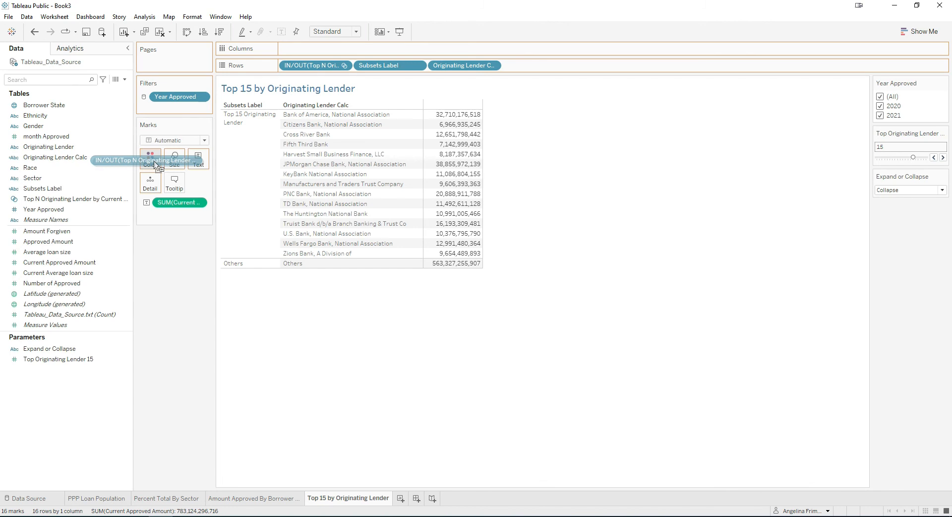
pyautogui.moveTo(157, 165); pyautogui.dragTo(156, 165)
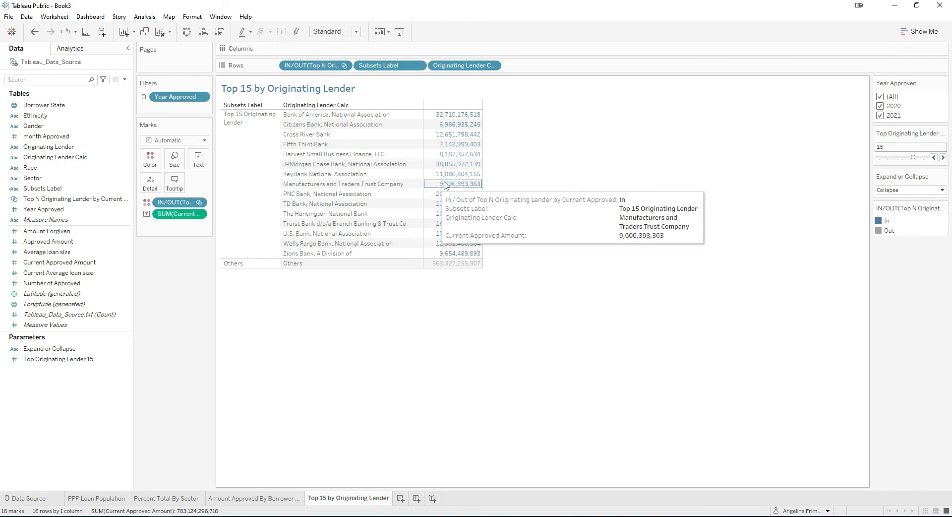
pyautogui.click(880, 116)
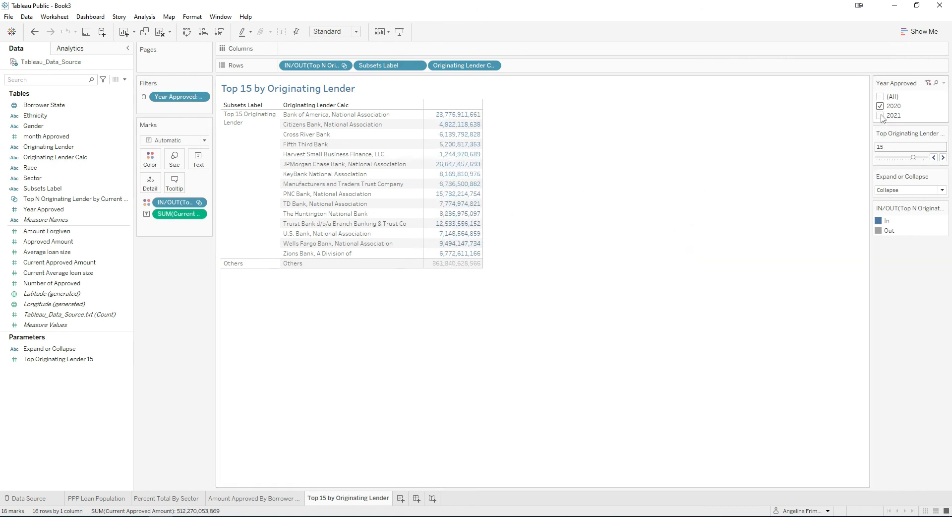
pyautogui.click(880, 116)
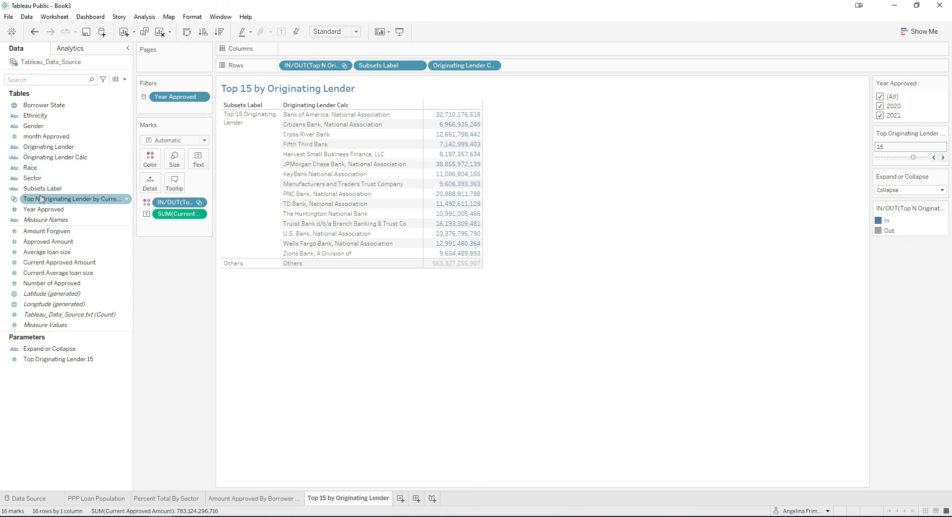
# - Try coloring the amounts by Year Approved, remove it, and restore the Top N Originating Lender set as the color
pyautogui.moveTo(42, 209); pyautogui.dragTo(153, 164)
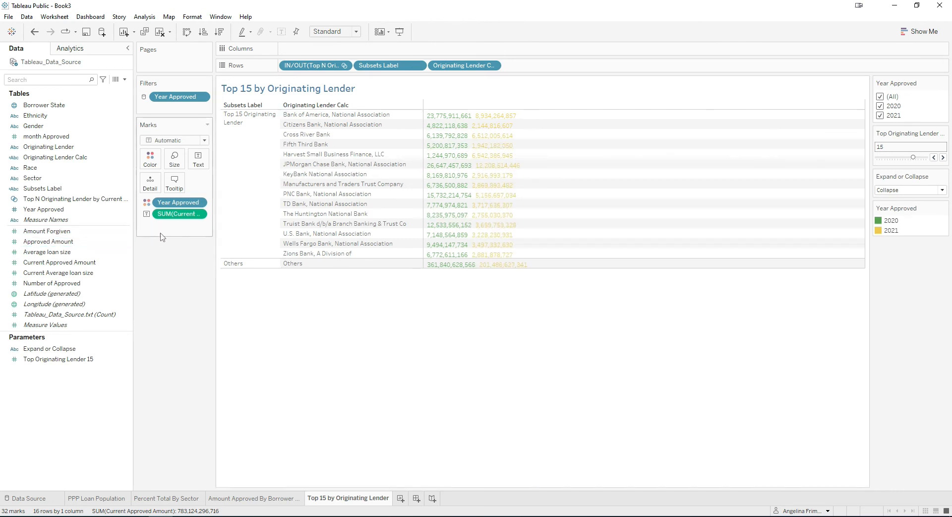
pyautogui.click(187, 204)
pyautogui.moveTo(187, 210); pyautogui.dragTo(170, 291)
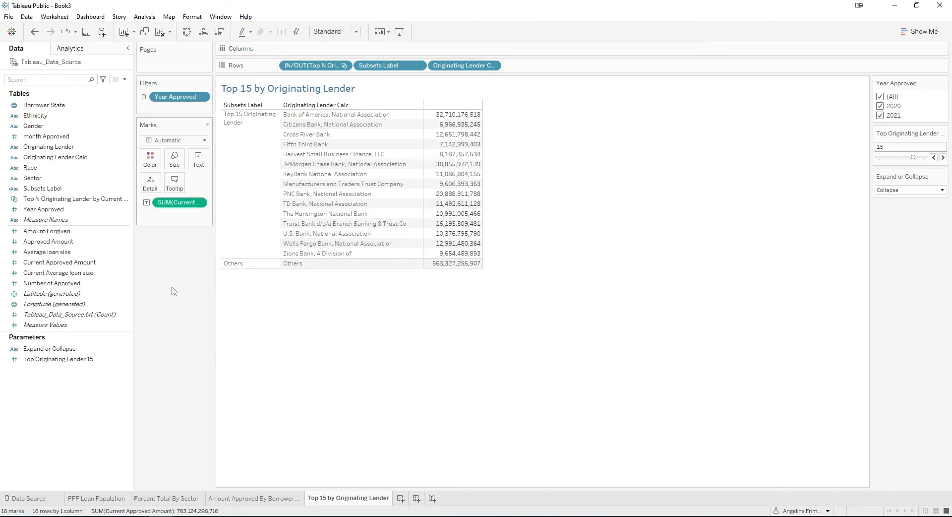
pyautogui.moveTo(75, 198); pyautogui.dragTo(150, 158)
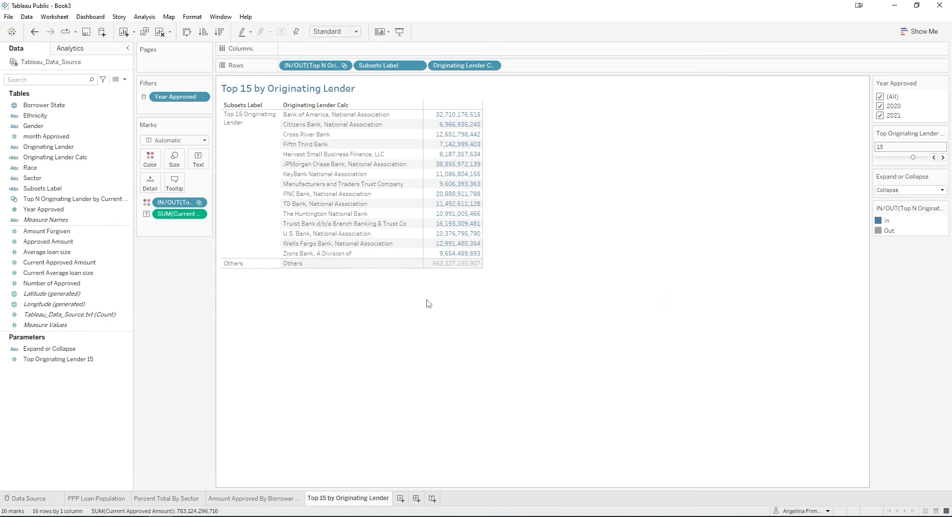
# - Apply a pale off-white shading to the Top 15 by Originating Lender worksheet background
pyautogui.click(194, 18)
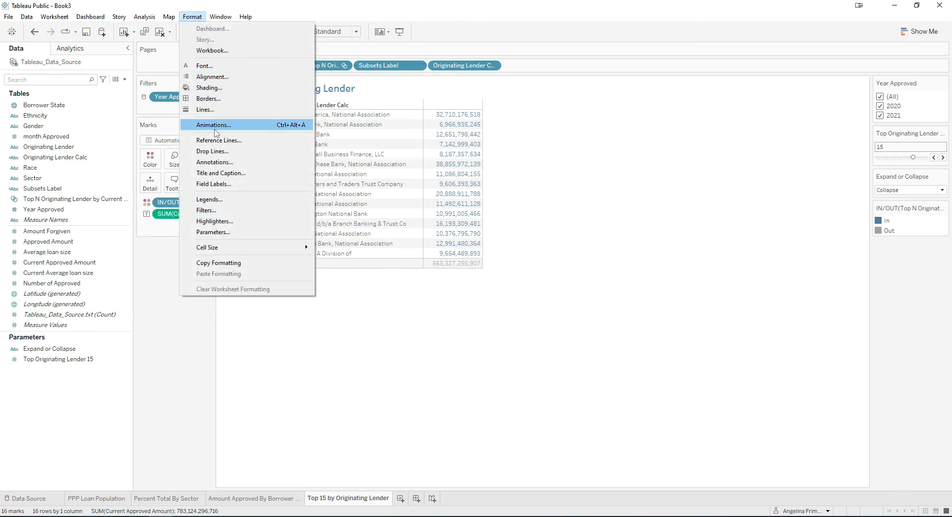
pyautogui.click(215, 89)
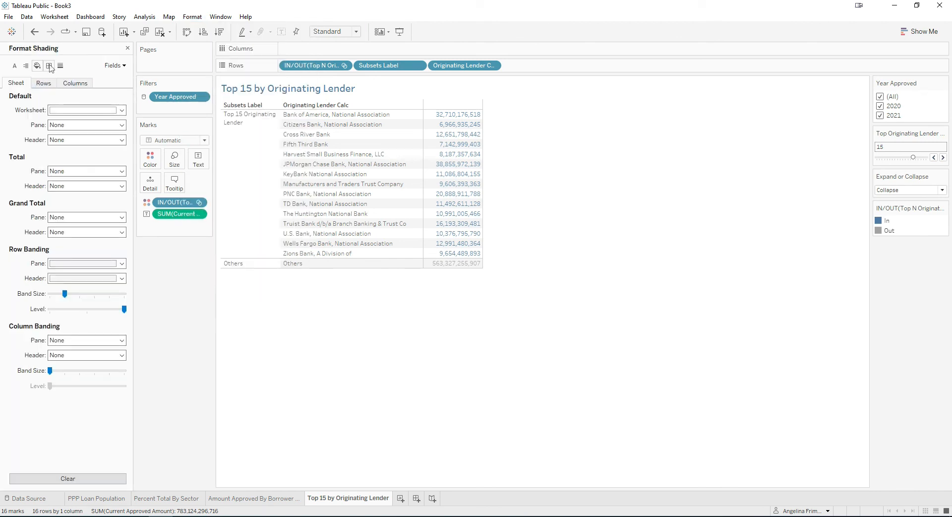
pyautogui.click(122, 110)
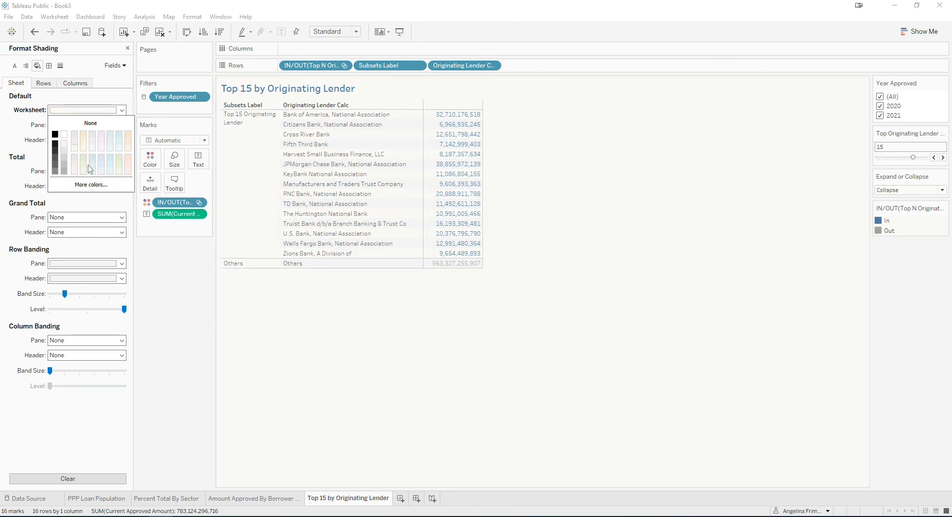
pyautogui.click(532, 219)
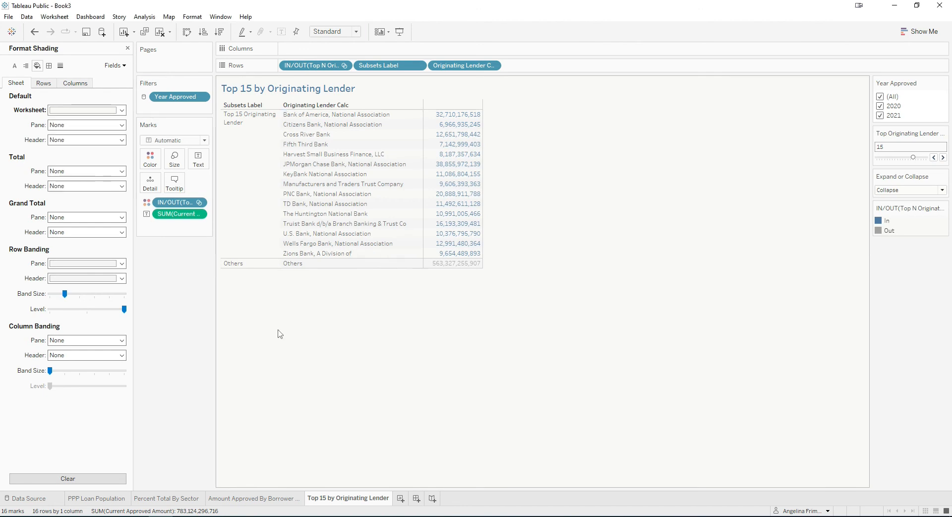
# - Review the PPP Loan Population sheet and widen the Percent Total By Sector bar chart to nearly fill its view
pyautogui.click(97, 498)
pyautogui.click(174, 500)
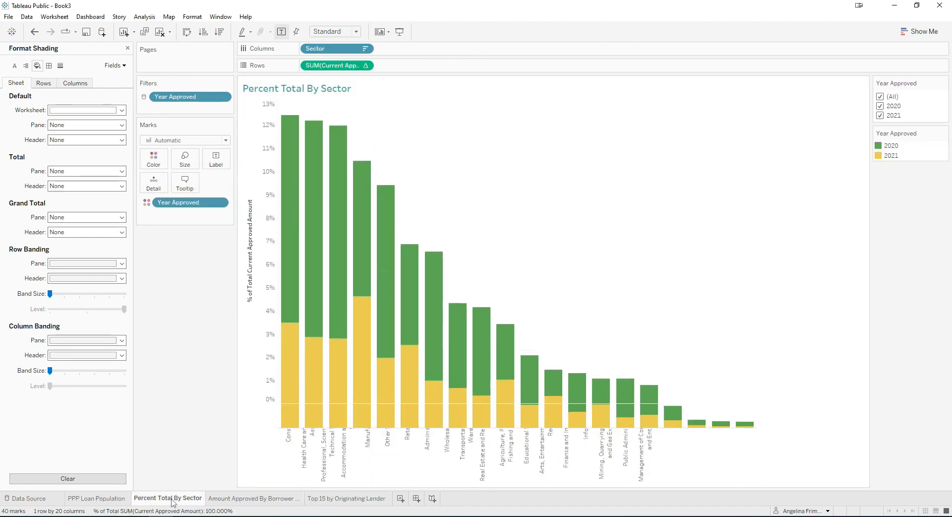
pyautogui.click(104, 501)
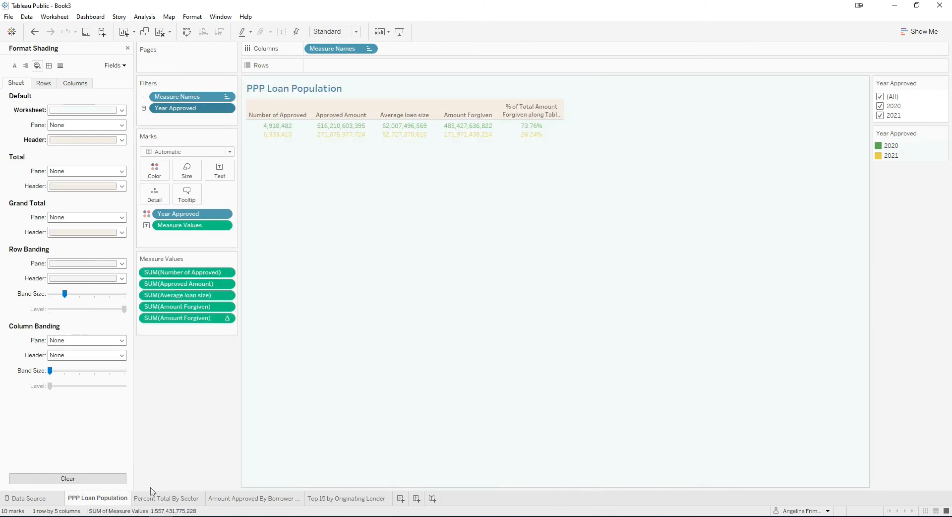
pyautogui.click(172, 502)
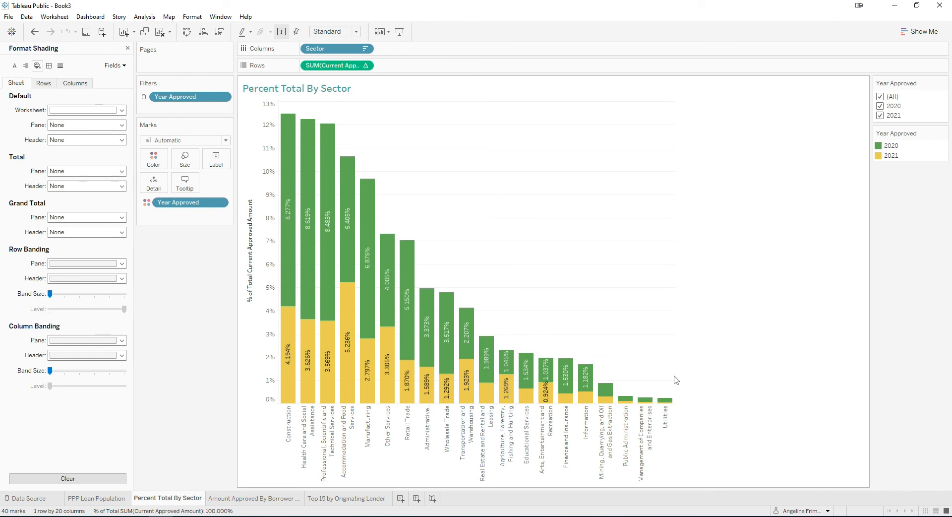
pyautogui.moveTo(675, 375); pyautogui.dragTo(769, 375)
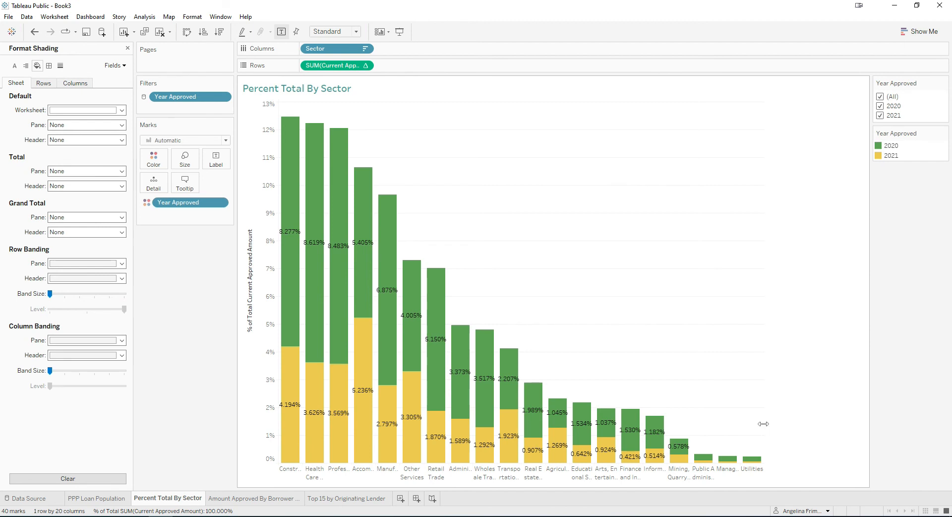
pyautogui.moveTo(764, 423); pyautogui.dragTo(837, 406)
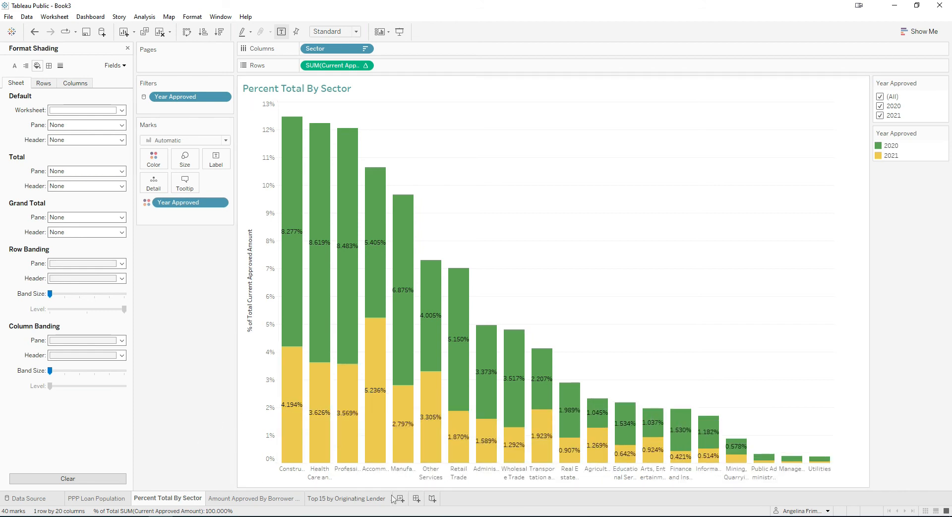
# - Review the Amount Approved By Borrower State map, closing the shading settings, and return to the Top 15 by Originating Lender worksheet
pyautogui.click(242, 499)
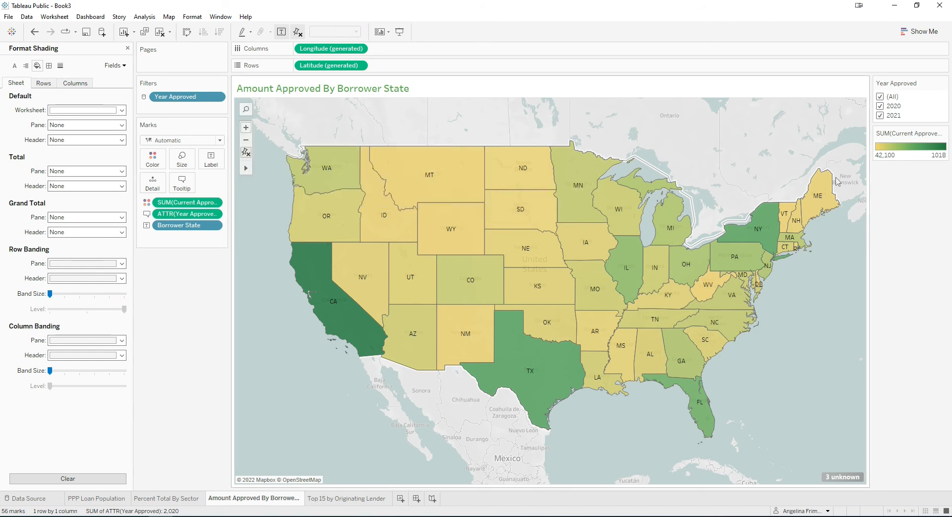
pyautogui.click(128, 48)
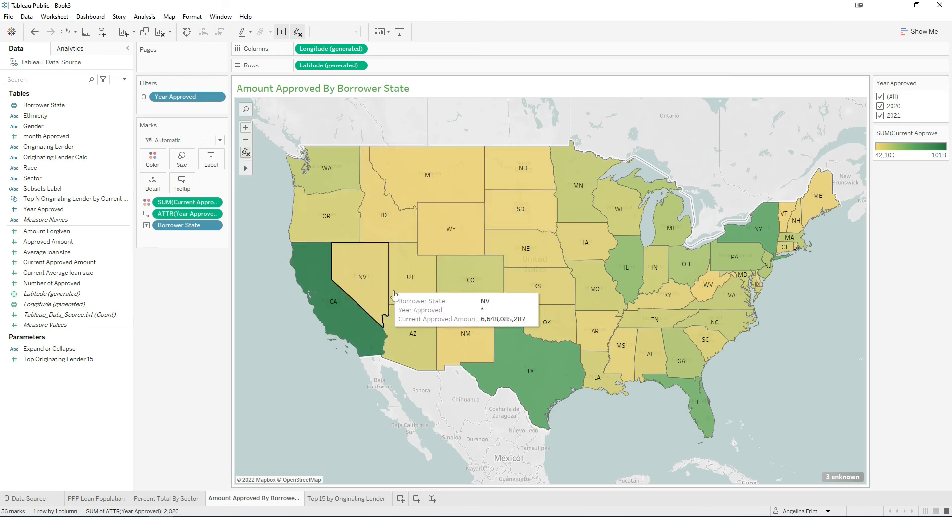
pyautogui.click(365, 499)
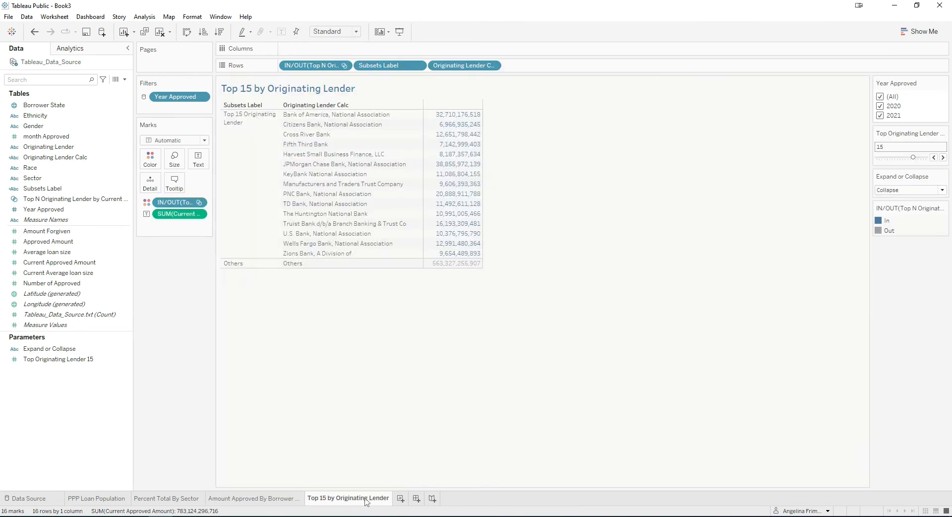
# - Create a new dashboard and name it PPP Summary Dash
pyautogui.click(416, 498)
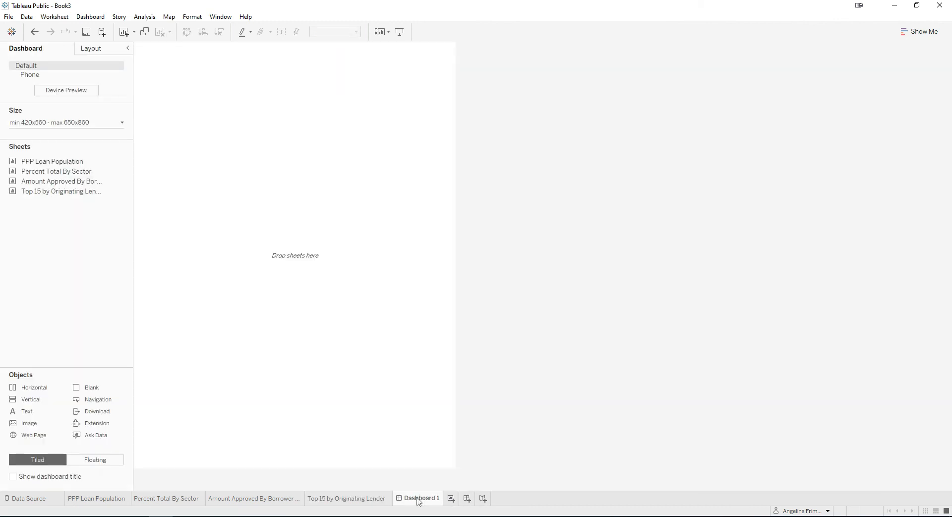
pyautogui.rightClick(419, 501)
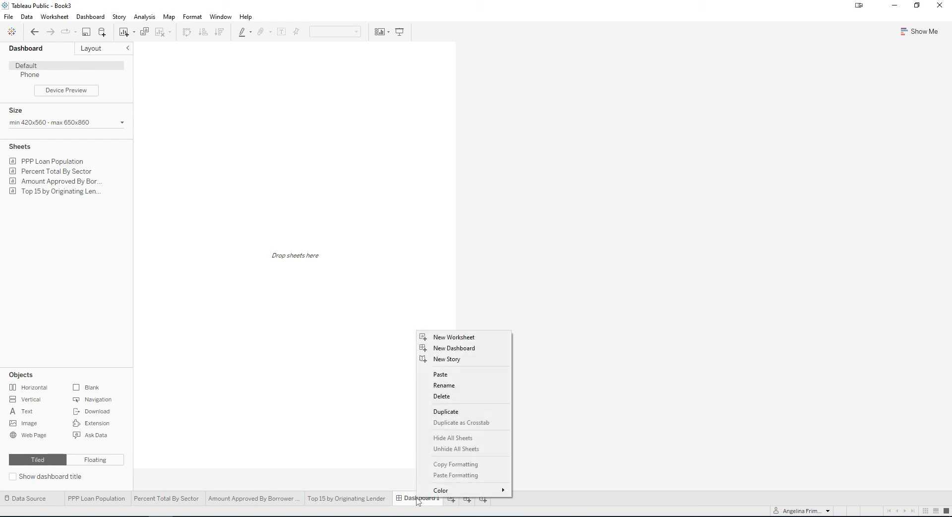
pyautogui.click(462, 390)
pyautogui.write('PPP')
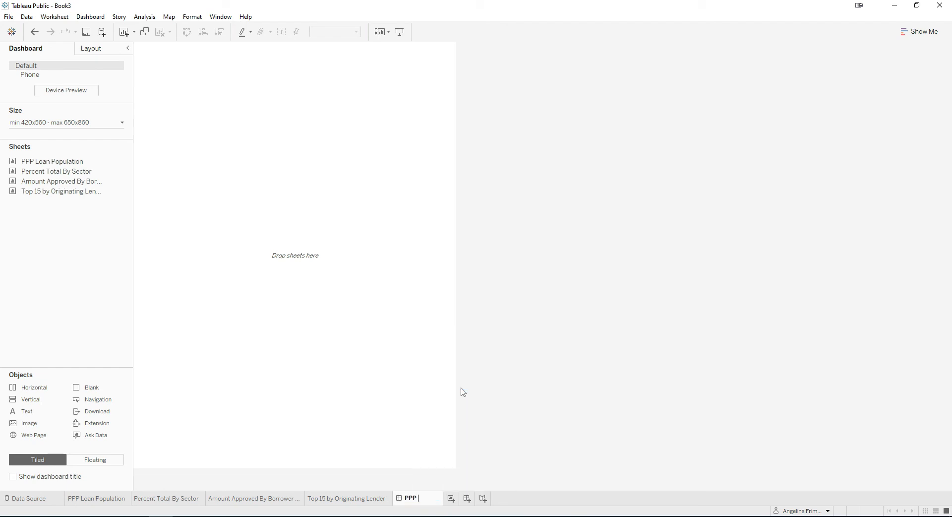
pyautogui.write(' Summart')
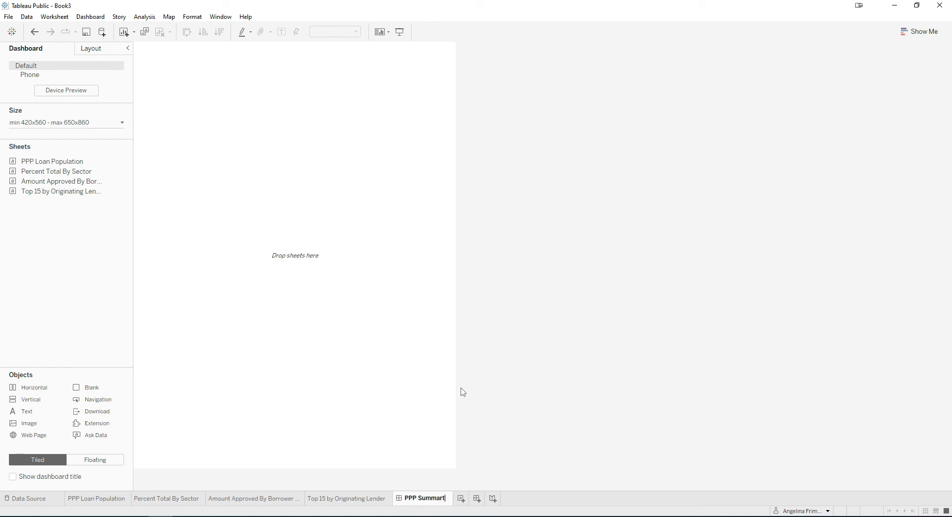
pyautogui.press('BackSpace')
pyautogui.write('y Dash')
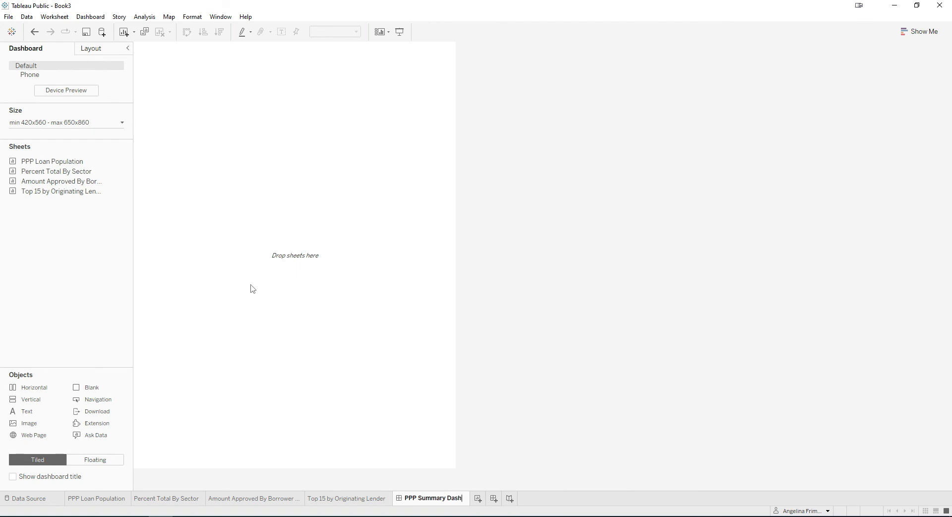
pyautogui.press('Return')
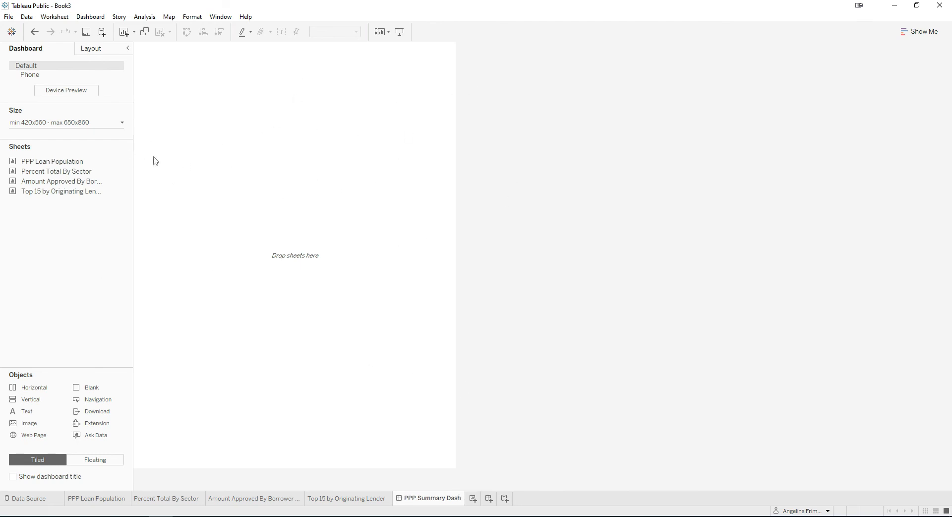
# - Set the dashboard size to Automatic
pyautogui.click(122, 124)
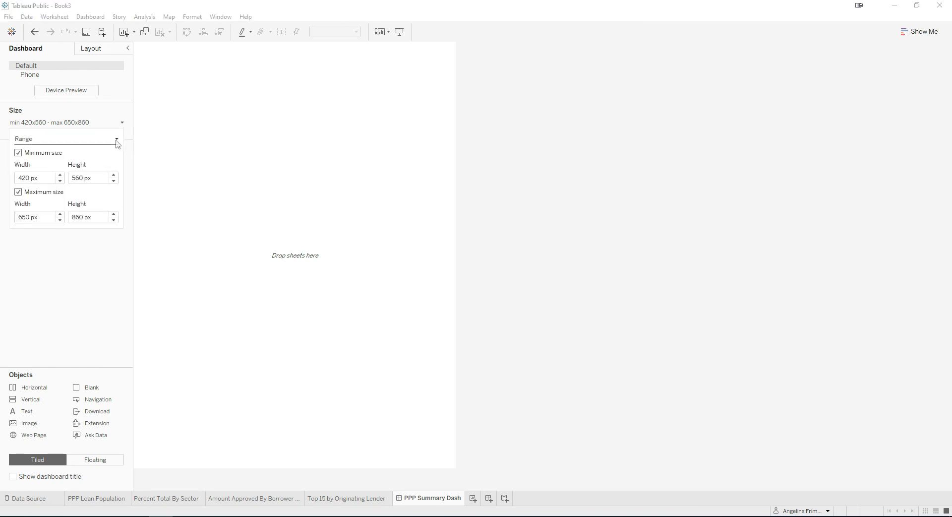
pyautogui.click(117, 141)
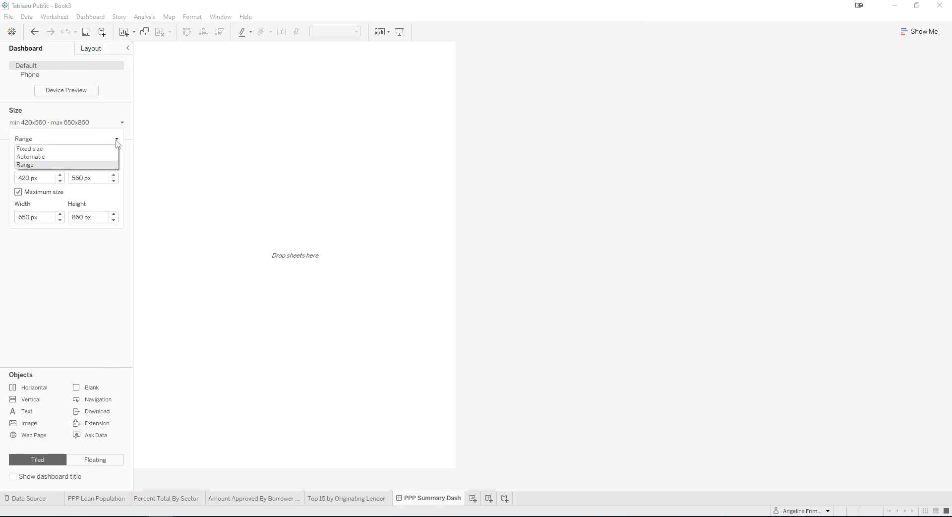
pyautogui.click(45, 157)
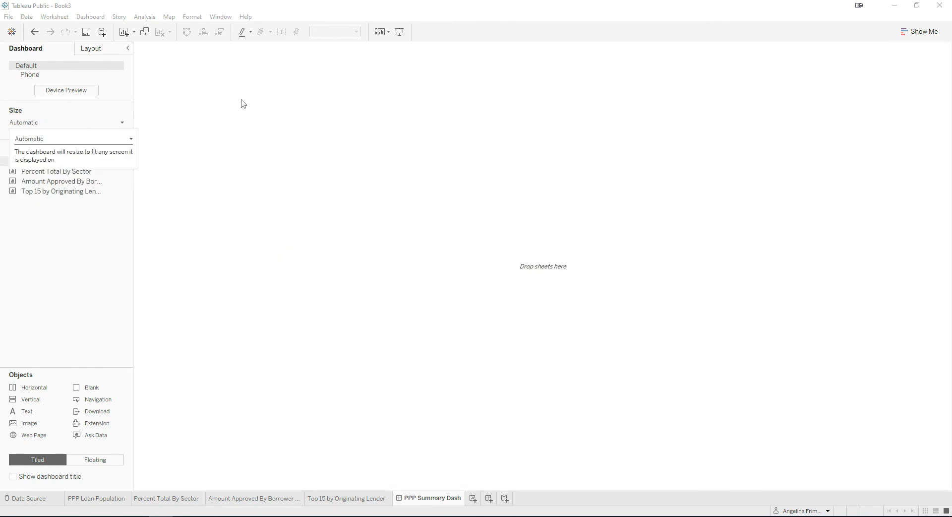
pyautogui.click(429, 263)
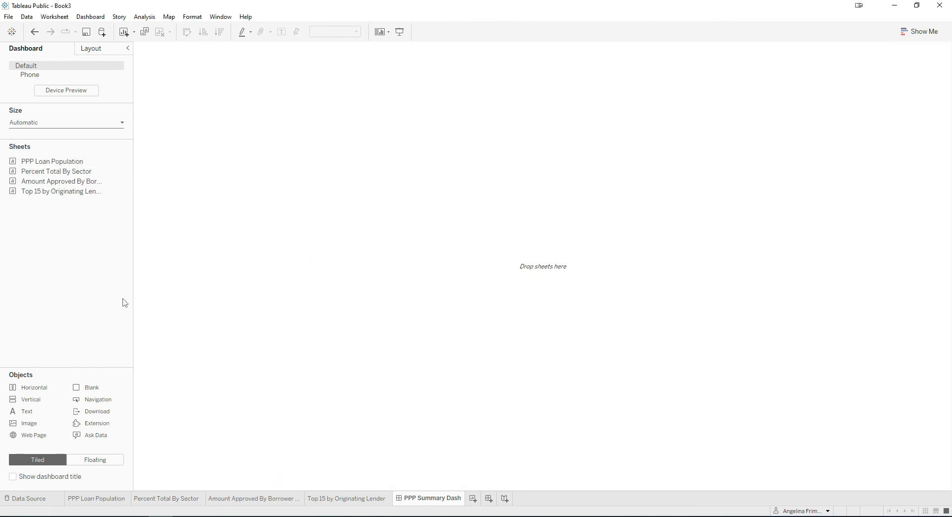
# - Add the Percent Total By Sector sheet to the dashboard and place the Amount Approved By Borrower State map across its upper half
pyautogui.moveTo(63, 178)
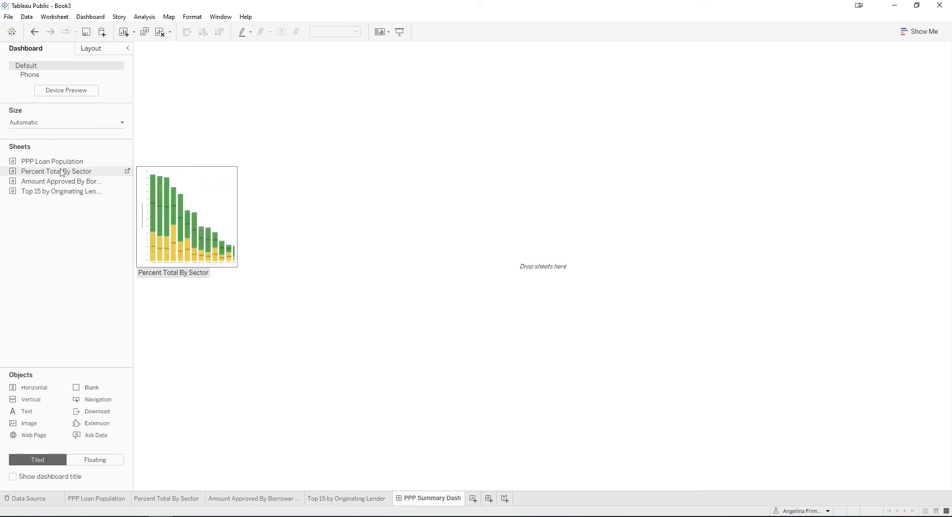
pyautogui.moveTo(61, 172); pyautogui.dragTo(380, 392)
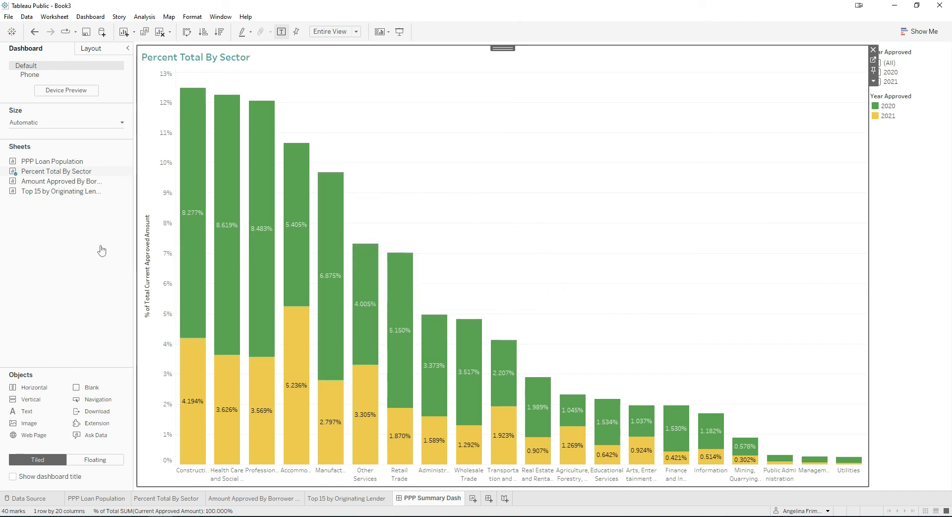
pyautogui.click(69, 258)
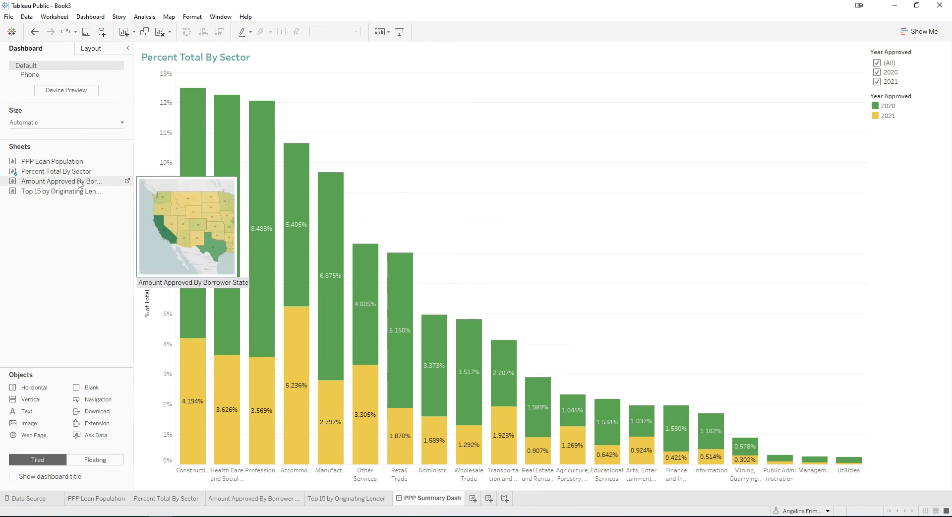
pyautogui.moveTo(79, 183); pyautogui.dragTo(319, 49)
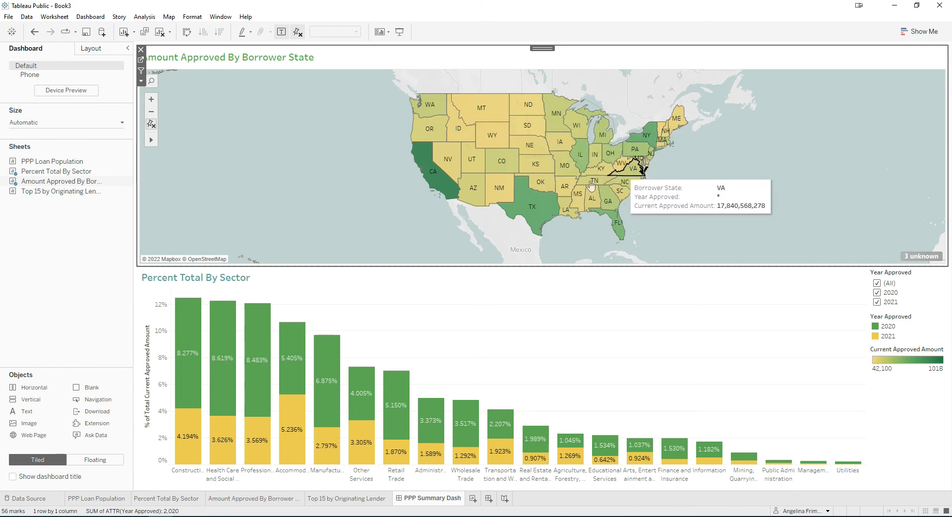
# - Place PPP Loan Population above Top 15 by Originating Lender beside the state map, and narrow their shared column to the population table's width
pyautogui.moveTo(53, 186)
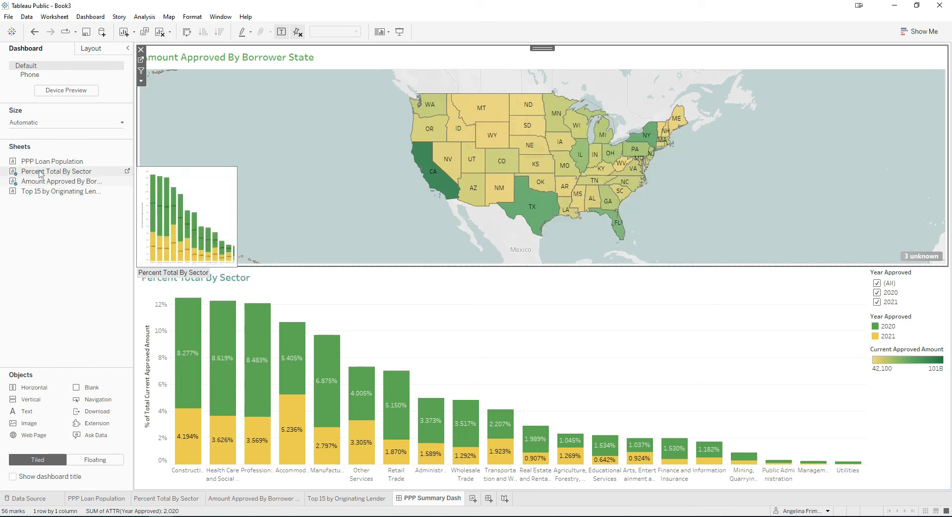
pyautogui.moveTo(41, 165)
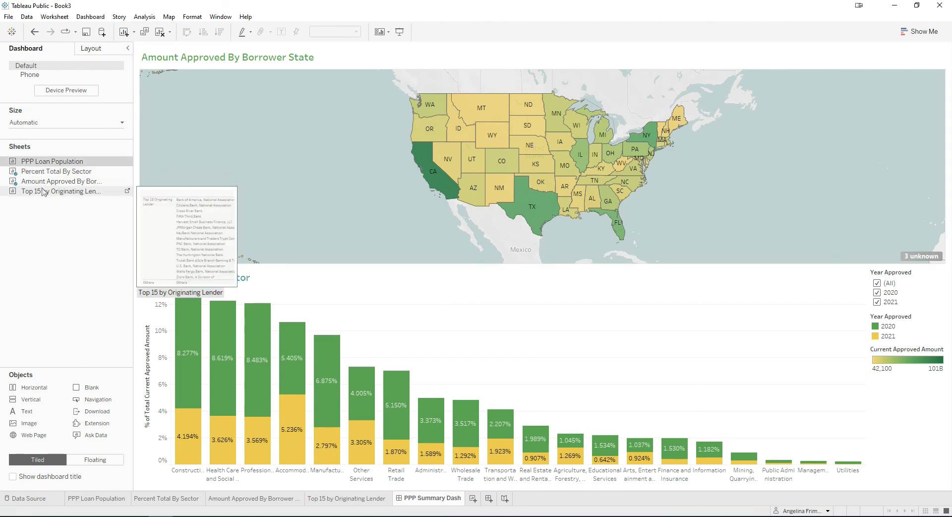
pyautogui.moveTo(43, 192); pyautogui.dragTo(319, 193)
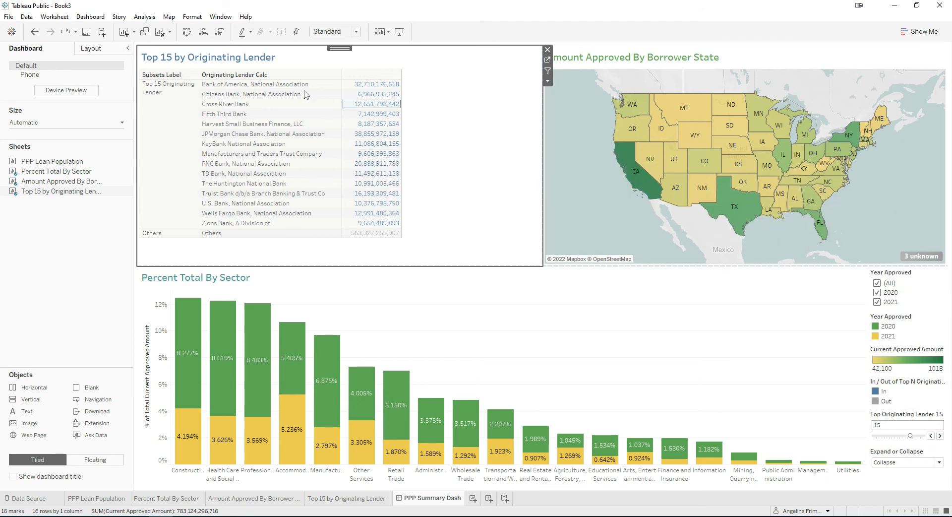
pyautogui.moveTo(48, 166)
pyautogui.moveTo(48, 166); pyautogui.dragTo(247, 64)
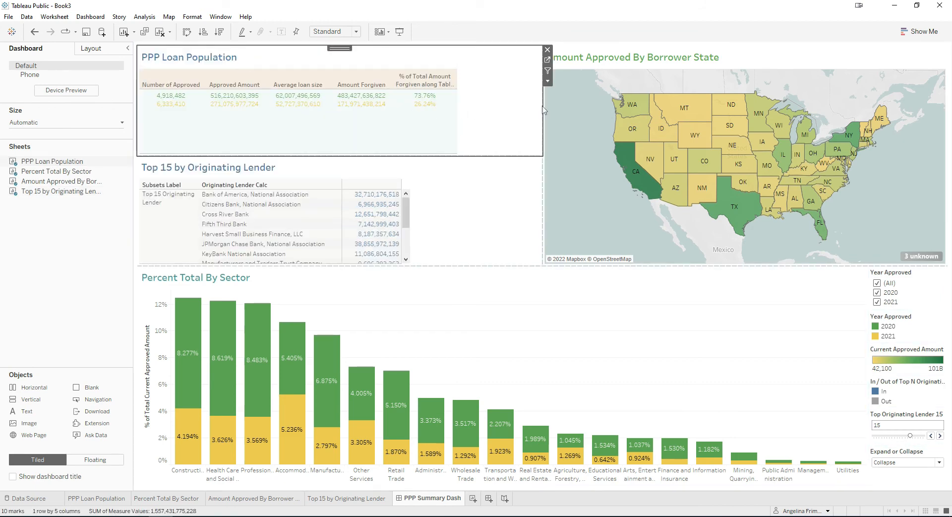
pyautogui.moveTo(543, 110); pyautogui.dragTo(456, 97)
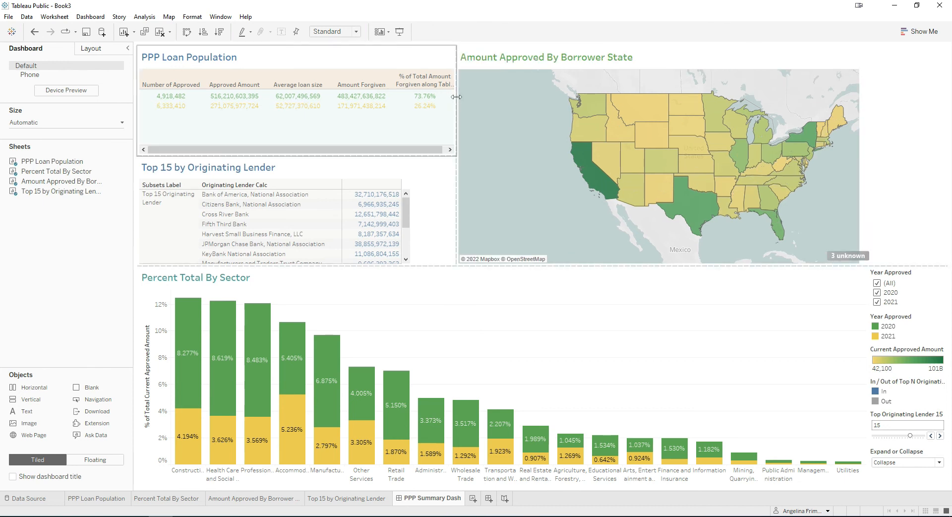
# - Move the Year Approved filter and its color legend into the area beside the map, with the legend above the filter
pyautogui.click(911, 238)
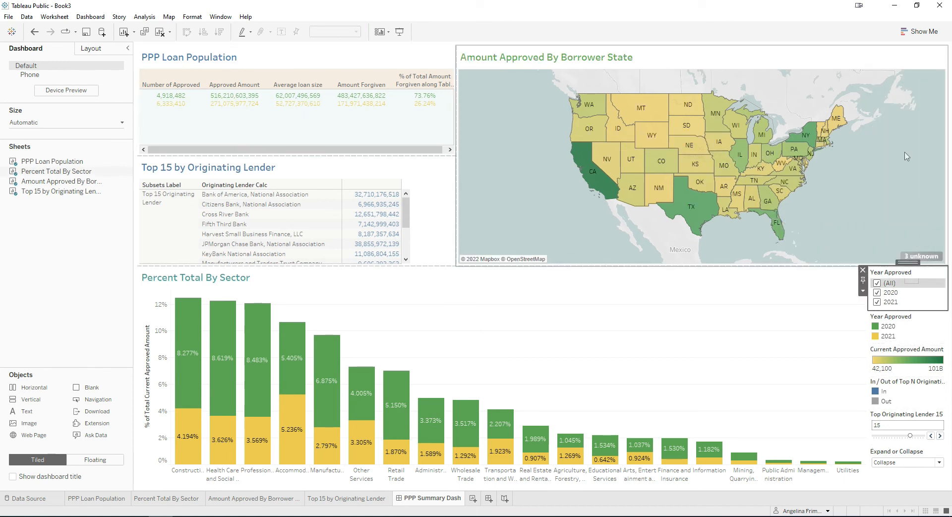
pyautogui.moveTo(906, 261); pyautogui.dragTo(925, 63)
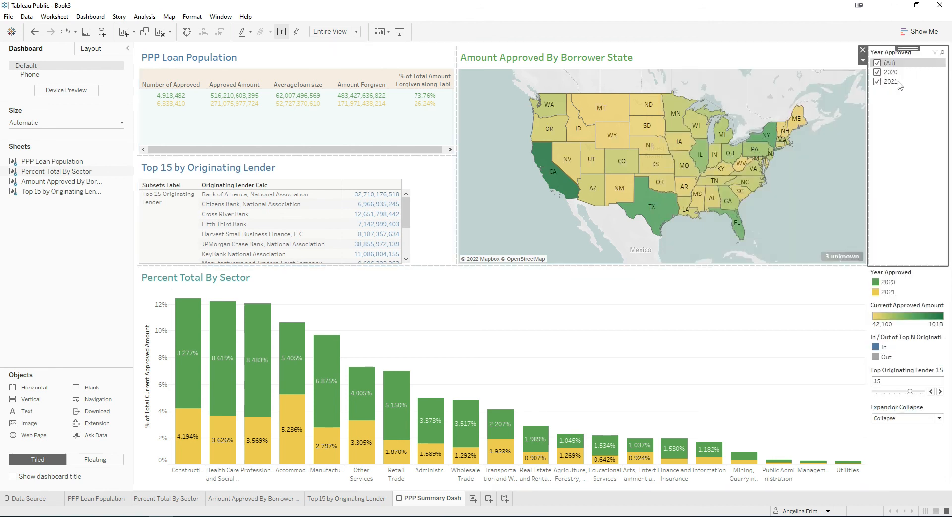
pyautogui.click(907, 276)
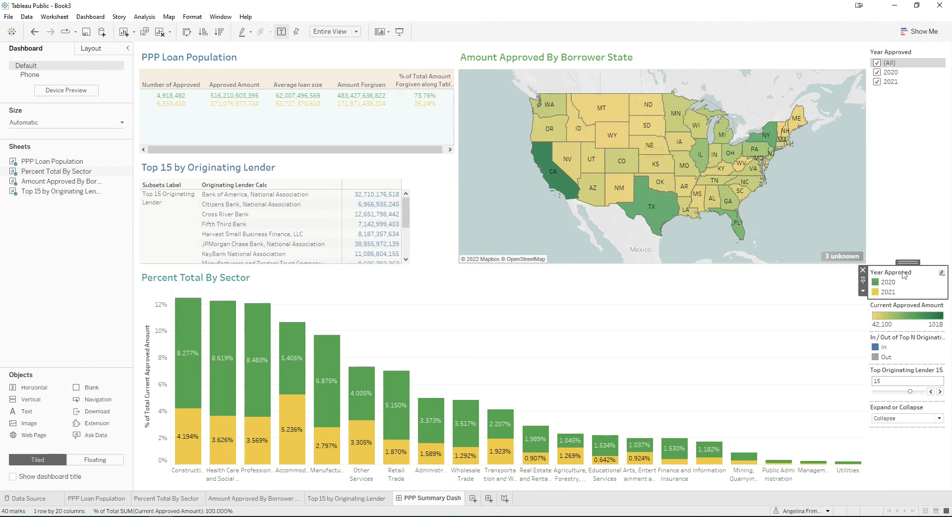
pyautogui.moveTo(905, 261); pyautogui.dragTo(912, 152)
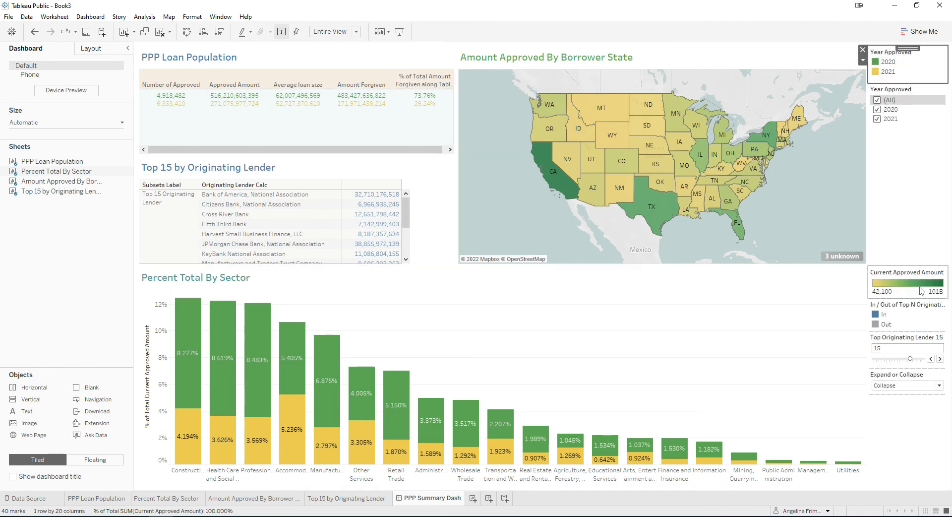
# - Move the Current Approved Amount legend and the Top Originating Lender and Expand or Collapse controls beside the map, below the Year Approved filter
pyautogui.click(907, 330)
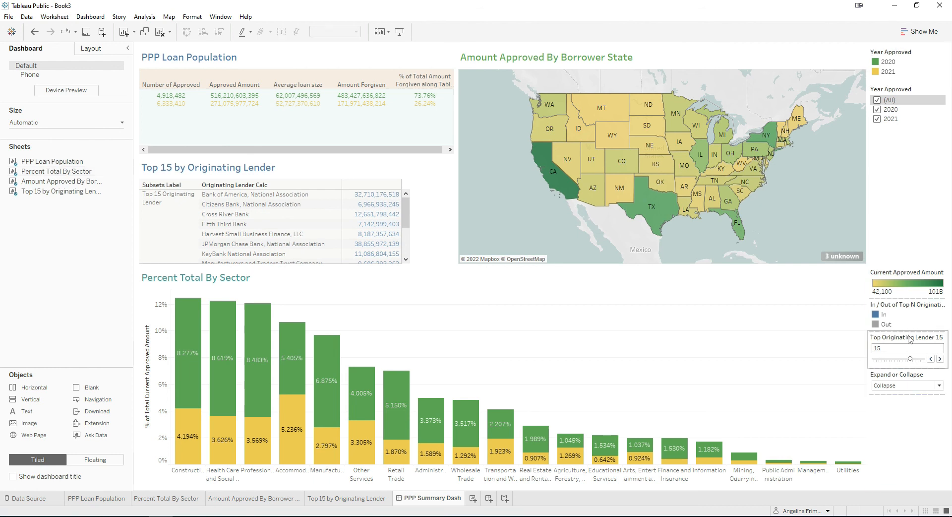
pyautogui.moveTo(902, 274); pyautogui.dragTo(907, 189)
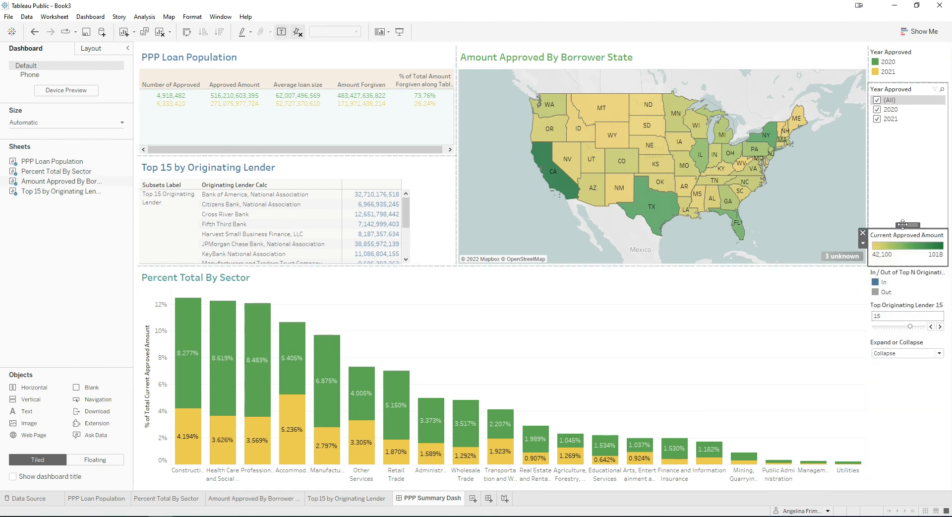
pyautogui.click(906, 306)
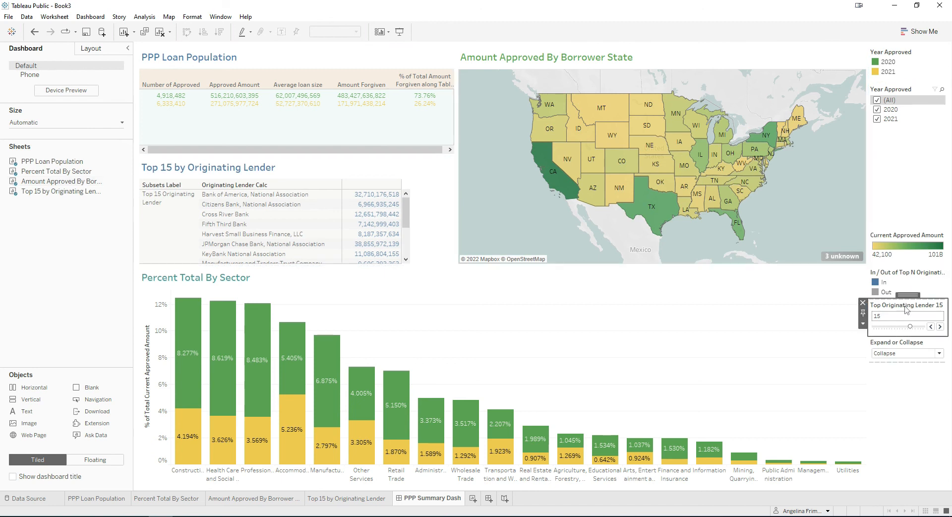
pyautogui.moveTo(906, 296); pyautogui.dragTo(915, 180)
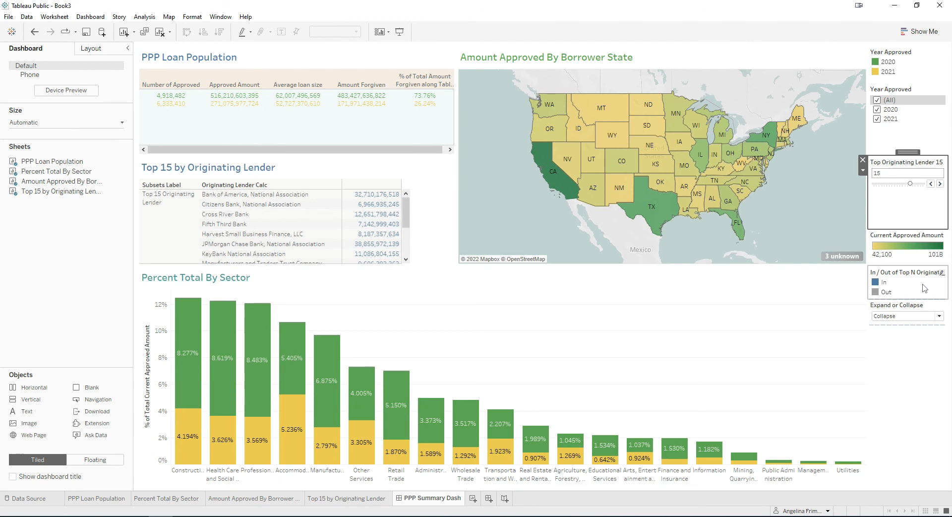
pyautogui.click(905, 306)
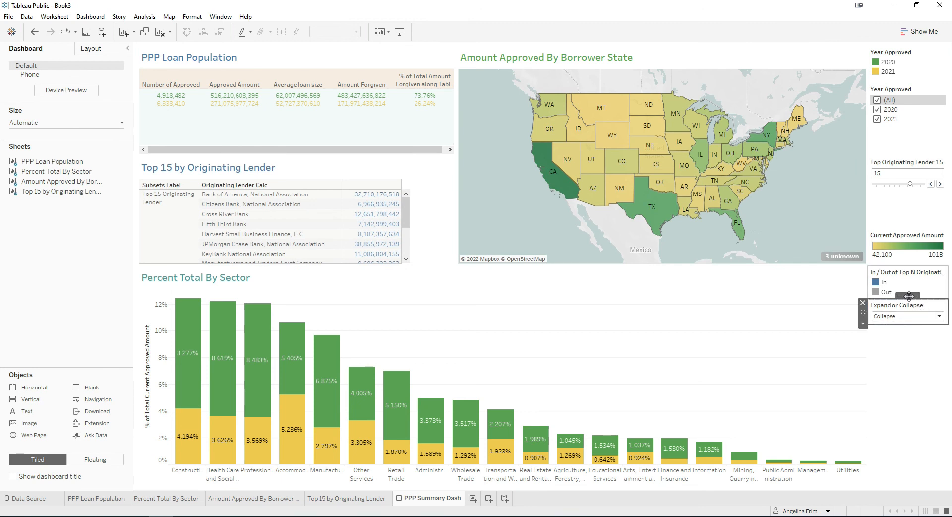
pyautogui.moveTo(908, 295); pyautogui.dragTo(907, 219)
pyautogui.click(917, 347)
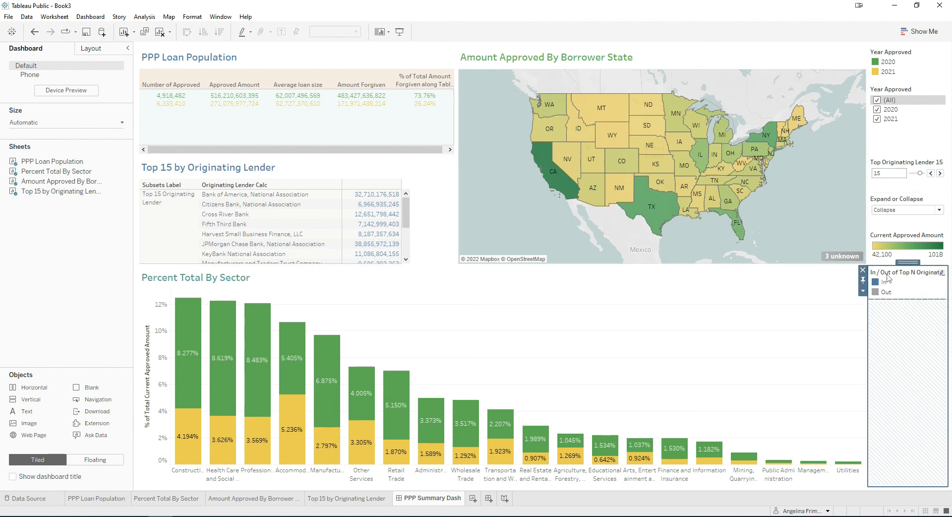
pyautogui.click(862, 271)
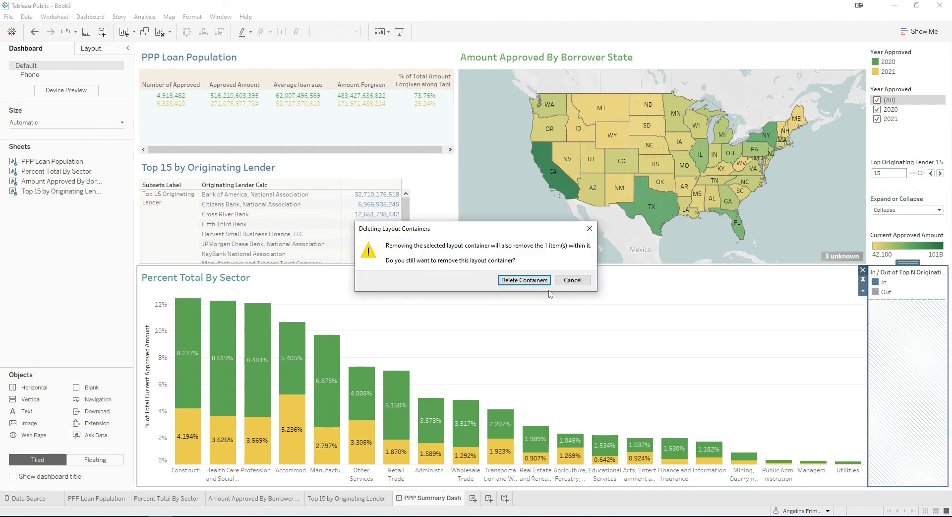
pyautogui.click(564, 282)
pyautogui.click(566, 280)
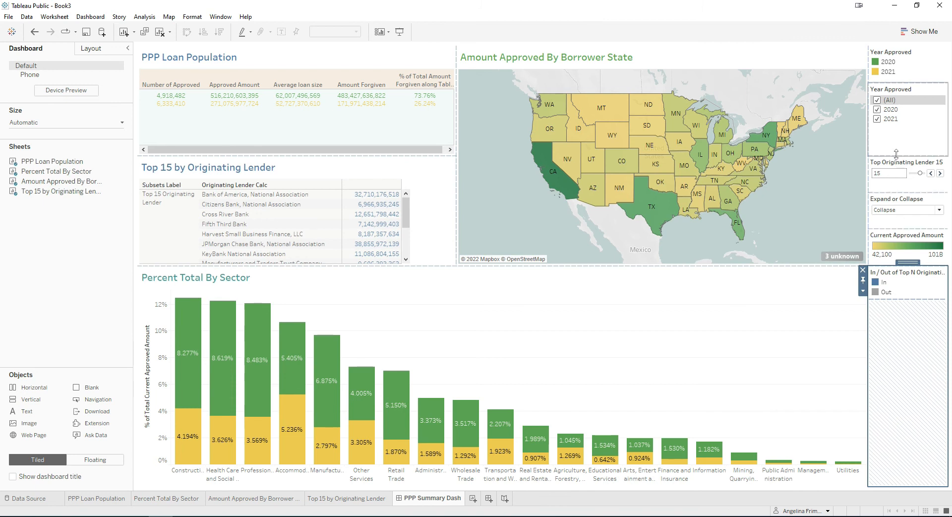
# - Reduce the Year Approved filter's height and move the filter above the Year Approved color legend
pyautogui.moveTo(896, 153); pyautogui.dragTo(896, 133)
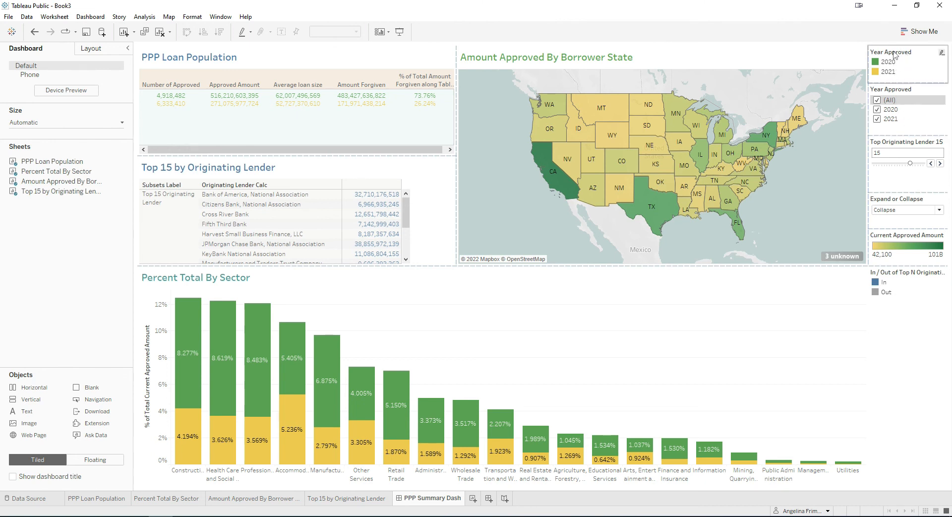
pyautogui.click(901, 89)
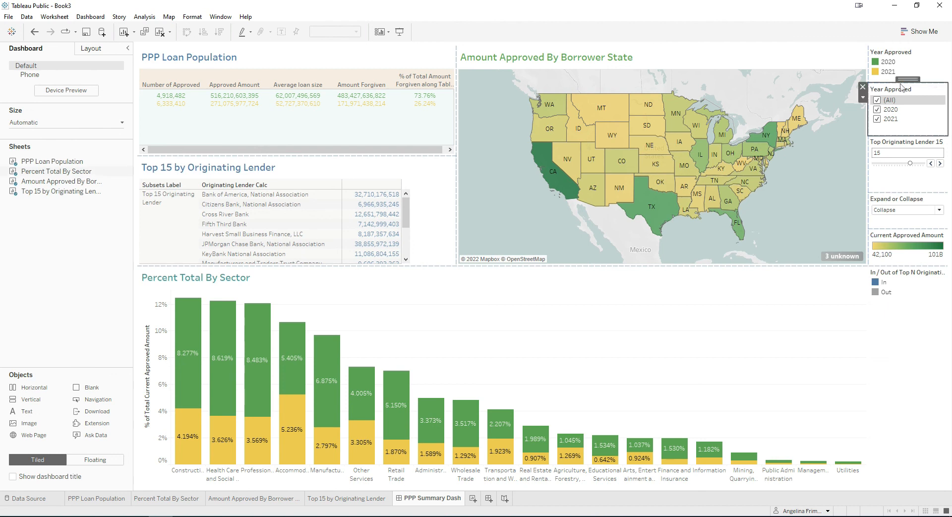
pyautogui.moveTo(905, 78); pyautogui.dragTo(904, 57)
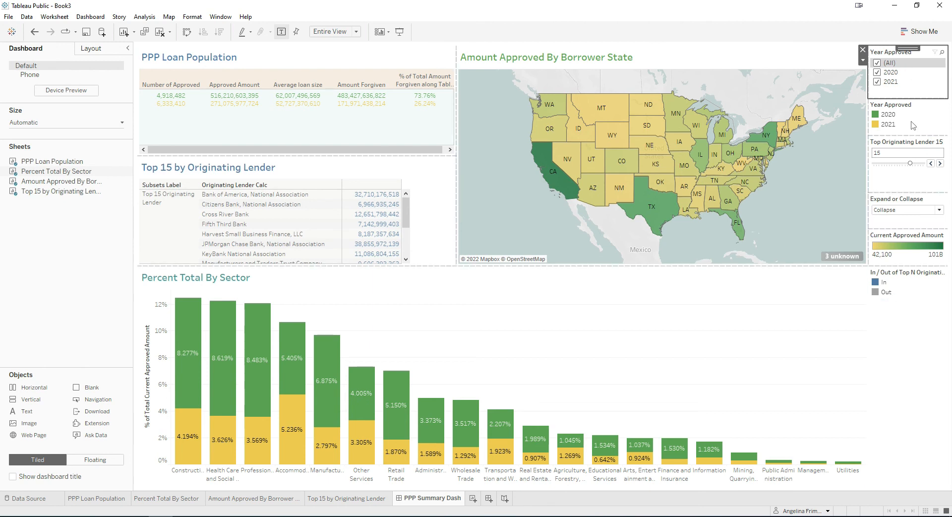
# - Test the dashboard controls by setting Top Originating Lender to 11 and switching Expand or Collapse to Expand and back to Collapse
pyautogui.click(930, 369)
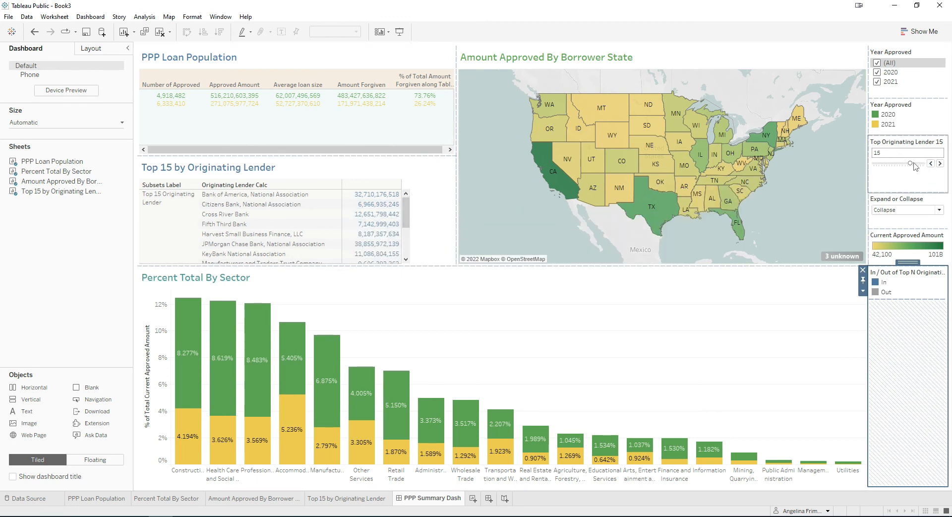
pyautogui.moveTo(911, 164); pyautogui.dragTo(902, 164)
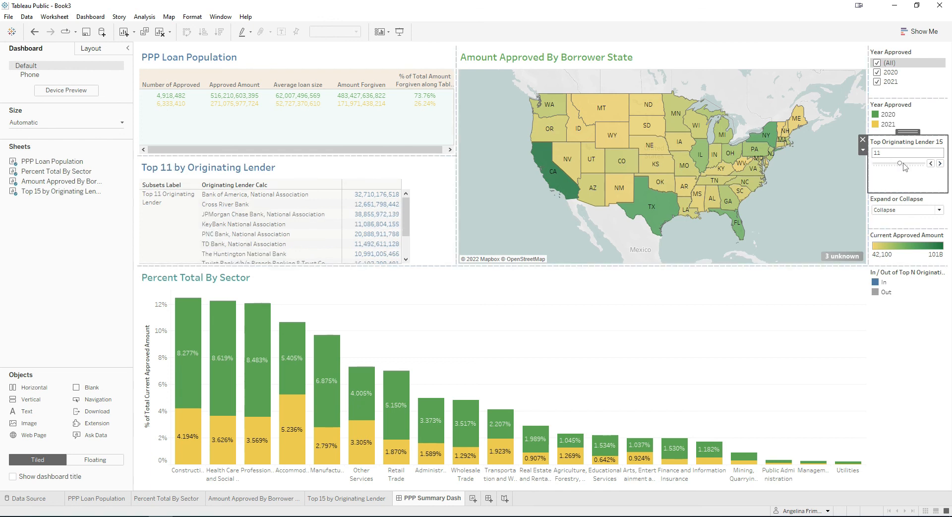
pyautogui.click(939, 210)
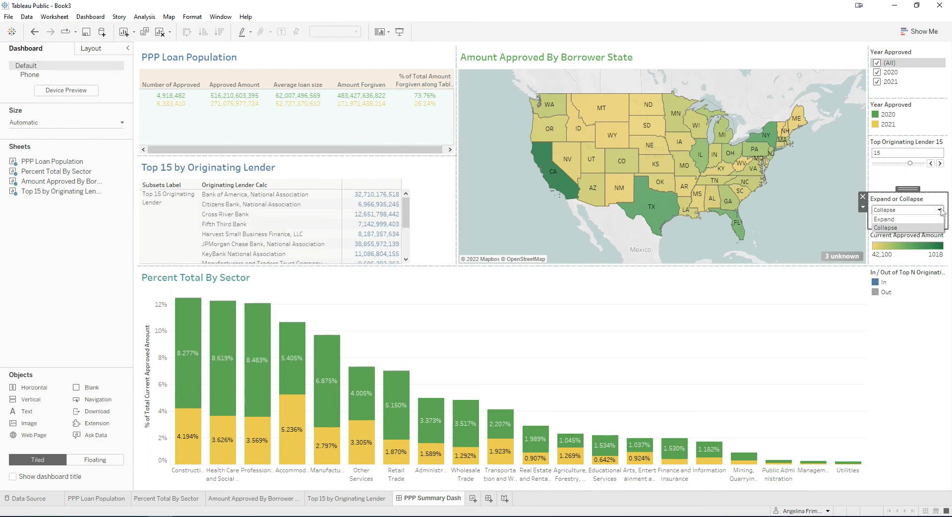
pyautogui.click(901, 218)
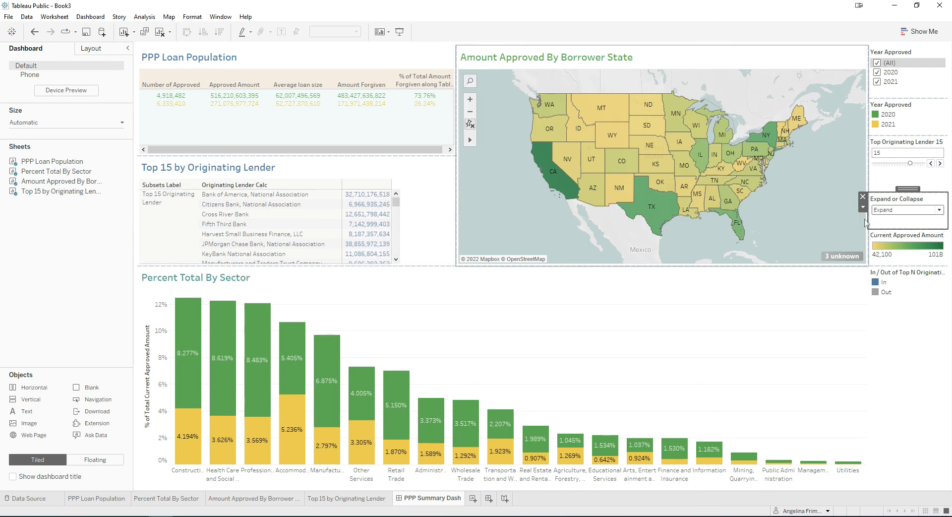
pyautogui.click(939, 210)
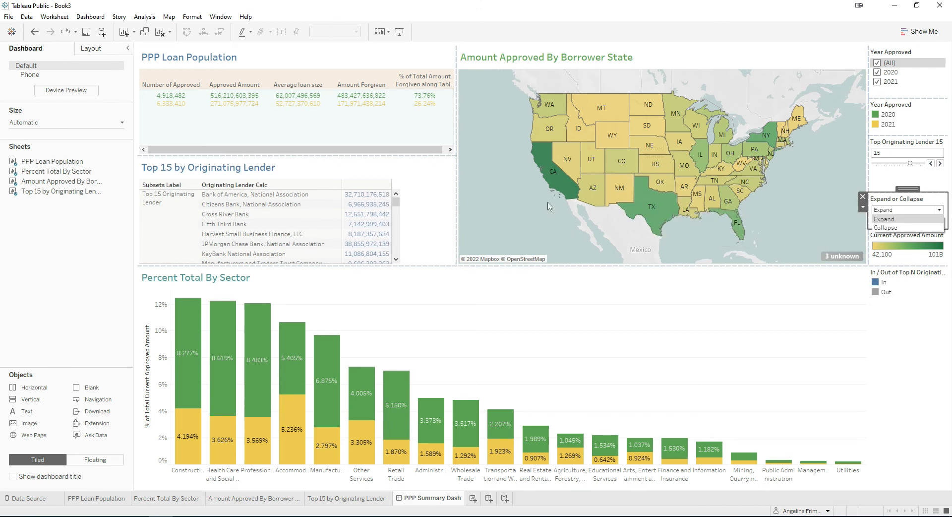
pyautogui.click(886, 228)
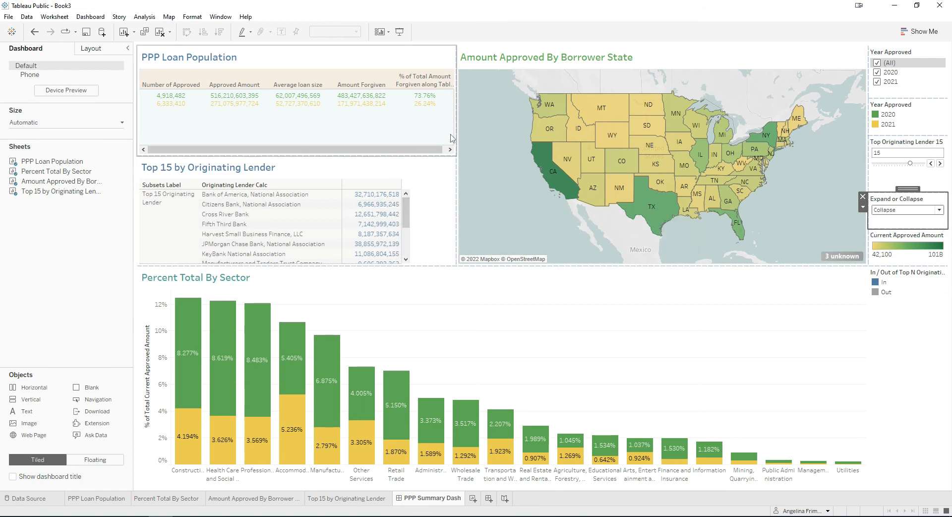
# - Narrow the PPP Loan Population view and its columns so the whole table fits without horizontal scrolling
pyautogui.moveTo(455, 133); pyautogui.dragTo(448, 133)
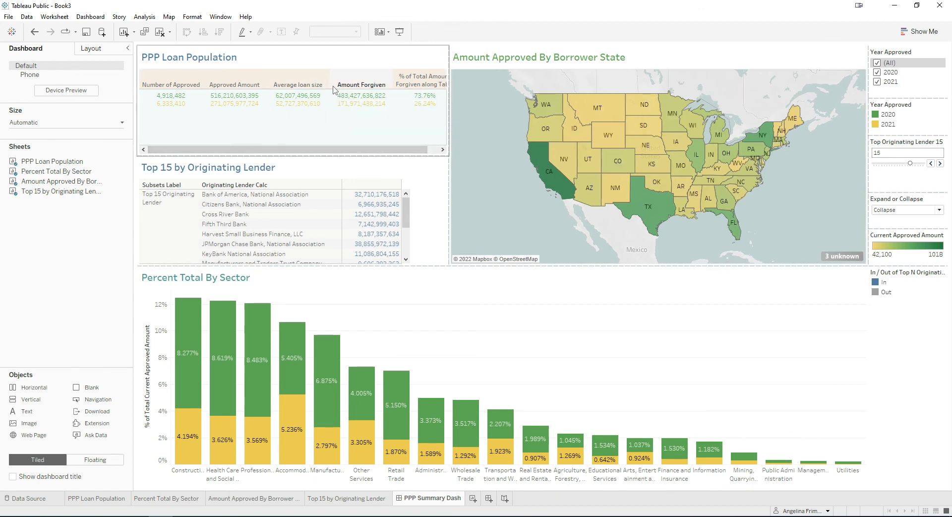
pyautogui.moveTo(330, 85); pyautogui.dragTo(321, 87)
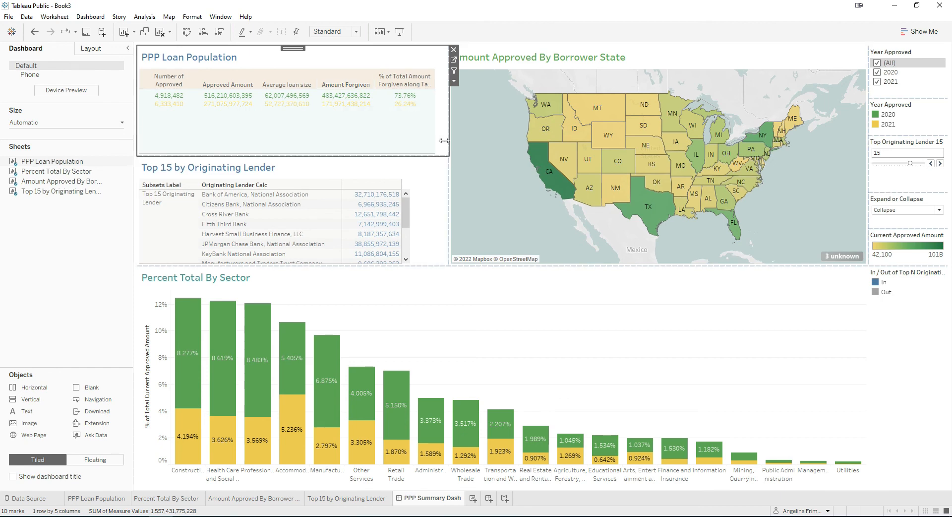
pyautogui.moveTo(449, 144); pyautogui.dragTo(437, 157)
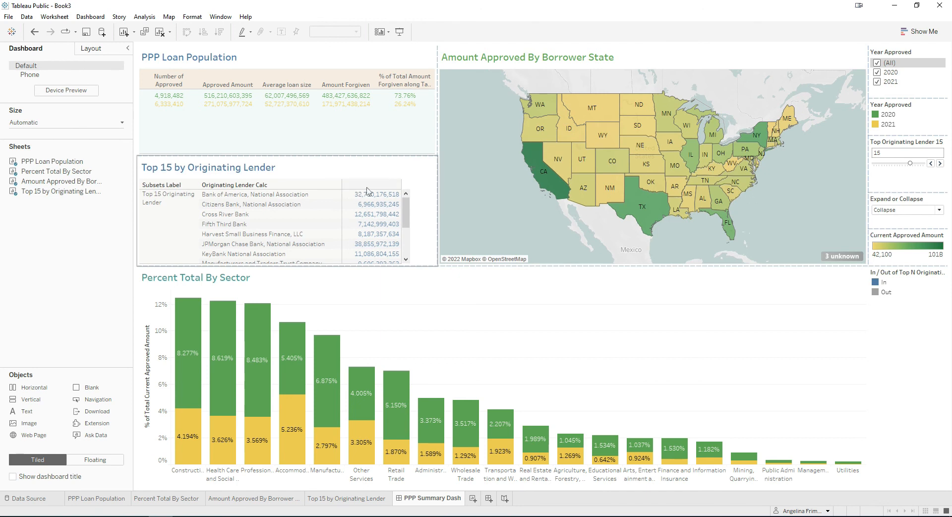
# - Reduce the PPP Loan Population view's height to give the Top 15 by Originating Lender table more vertical room
pyautogui.click(300, 171)
pyautogui.moveTo(288, 152); pyautogui.dragTo(289, 123)
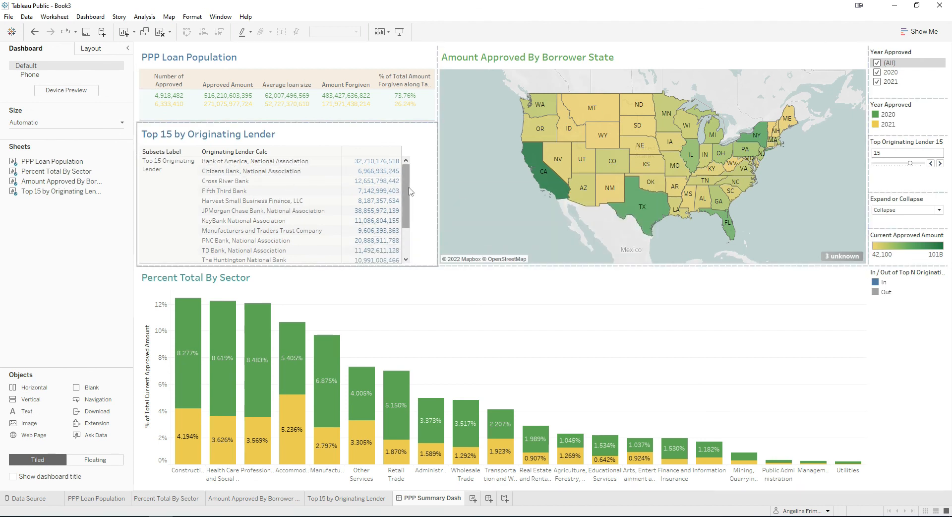
pyautogui.moveTo(408, 191); pyautogui.dragTo(407, 168)
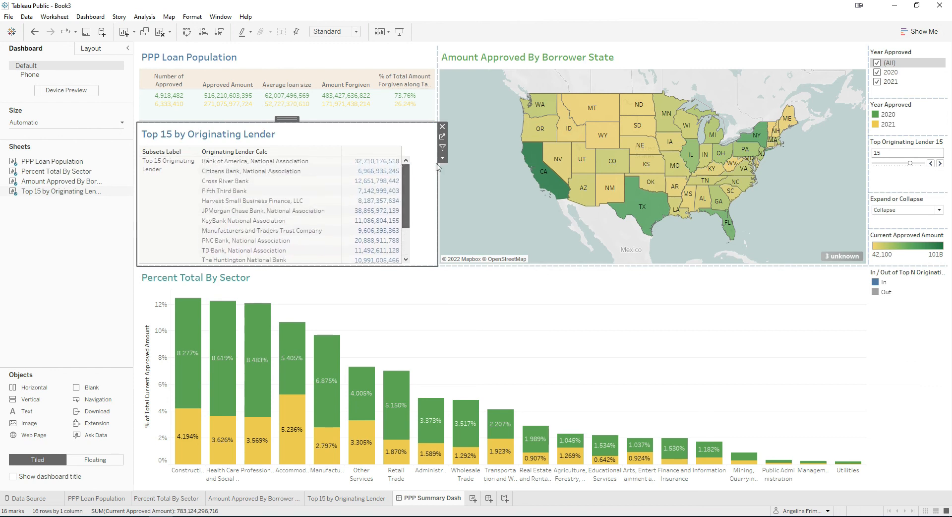
# - Set the Top Originating Lender parameter to 10
pyautogui.click(892, 155)
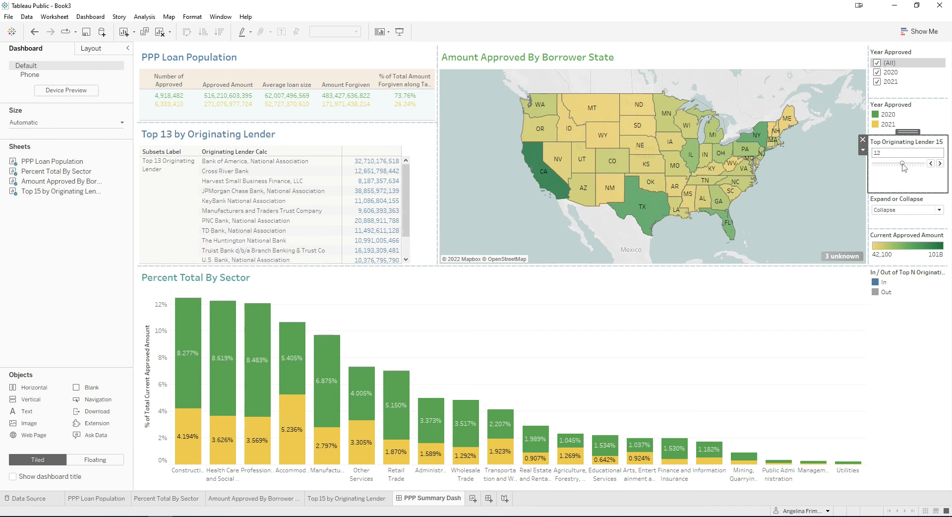
pyautogui.moveTo(904, 167); pyautogui.dragTo(902, 168)
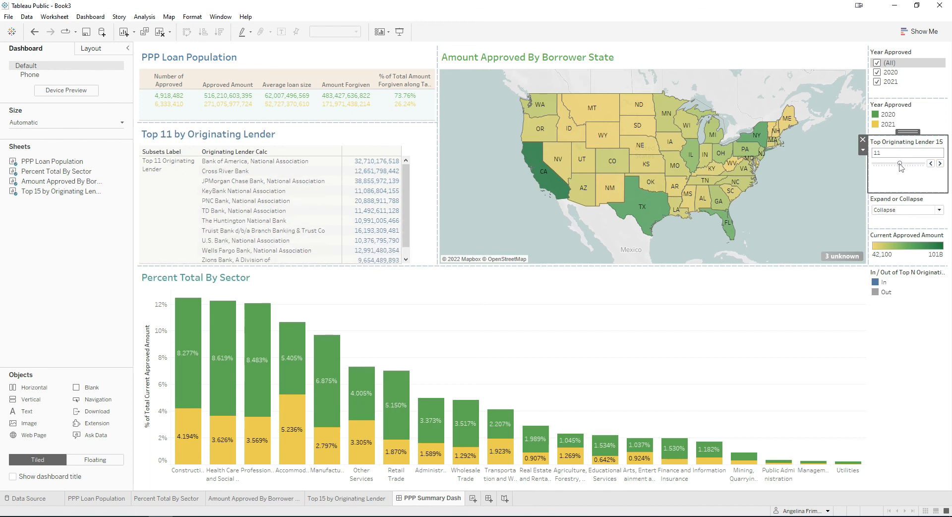
pyautogui.click(940, 163)
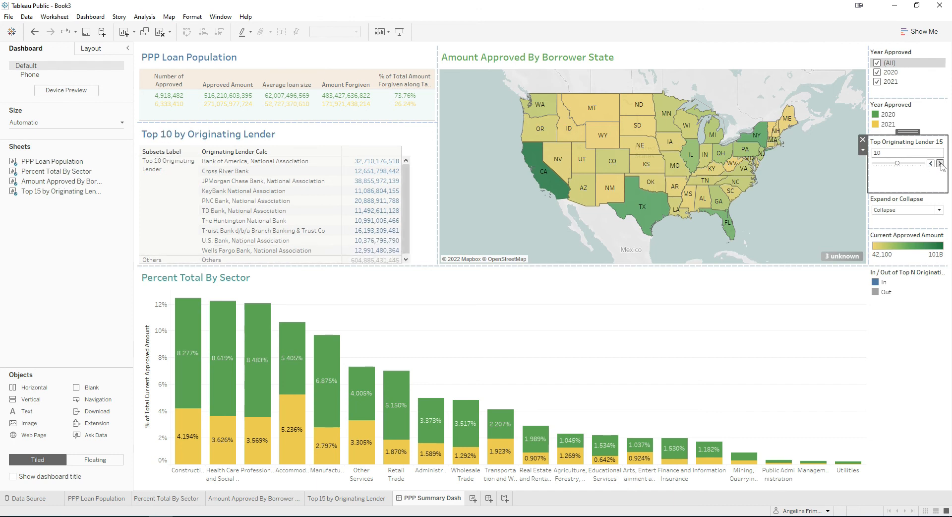
# - Widen the Subsets Label and Originating Lender Calc columns in the originating lender table
pyautogui.click(407, 166)
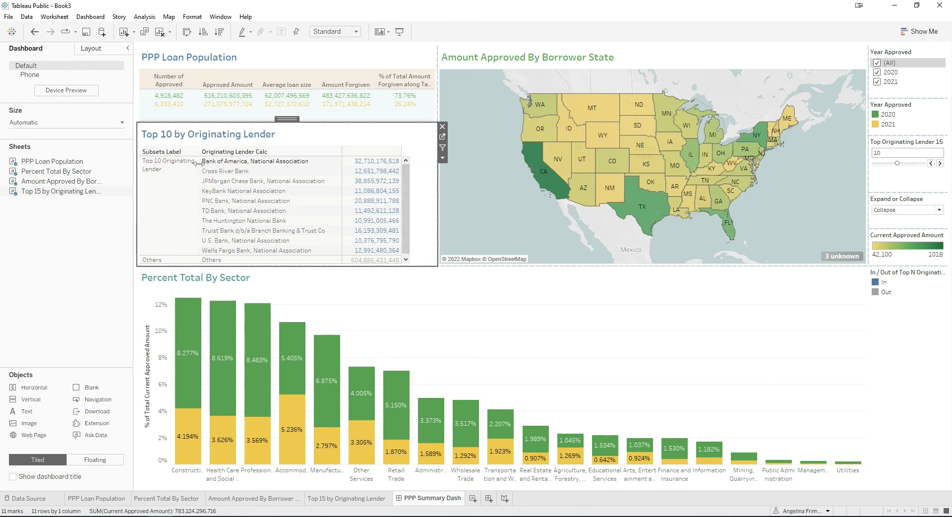
pyautogui.moveTo(197, 161); pyautogui.dragTo(211, 161)
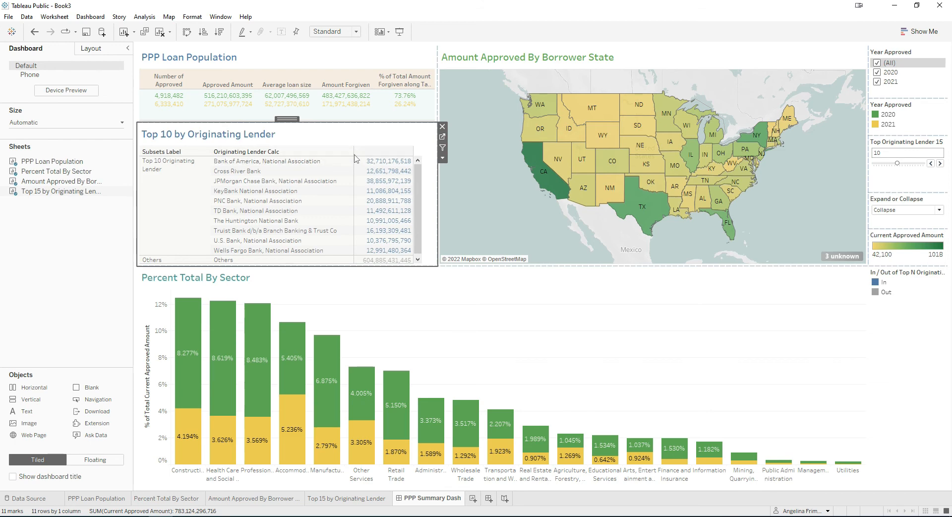
pyautogui.moveTo(354, 161); pyautogui.dragTo(368, 160)
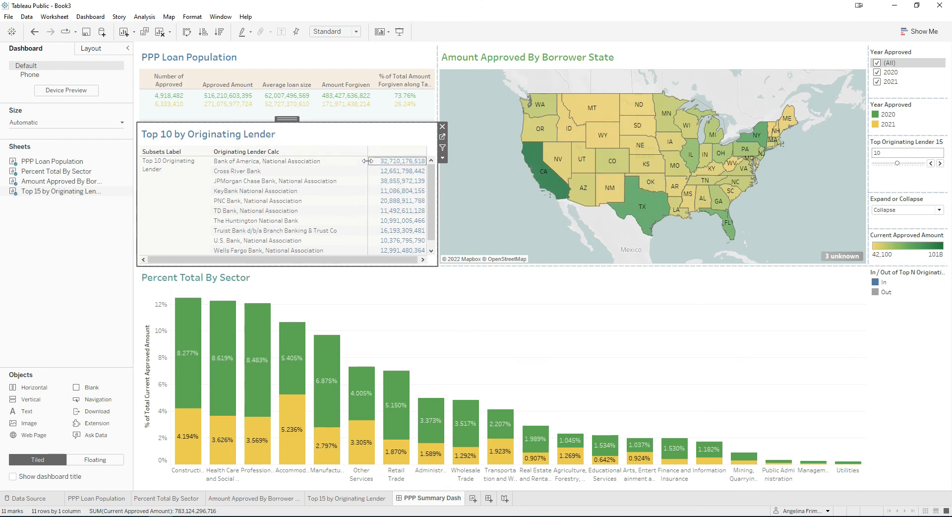
pyautogui.click(531, 309)
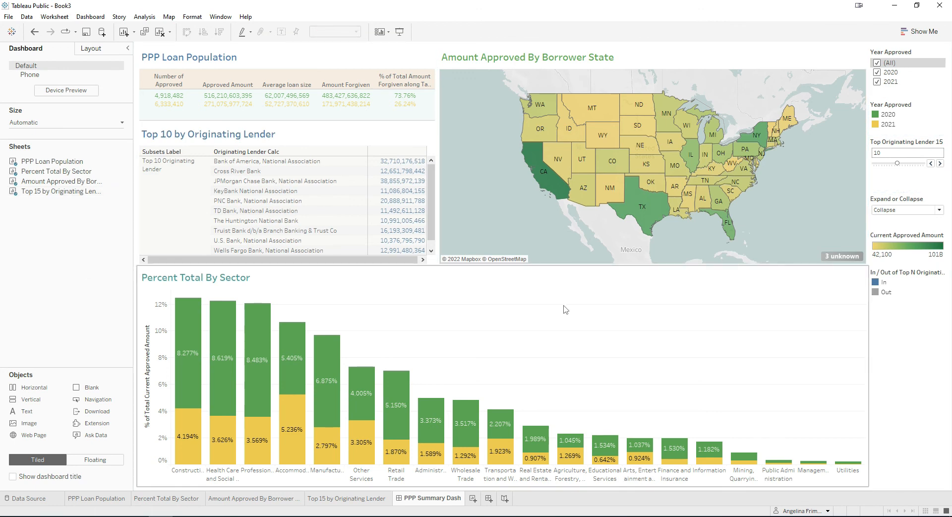
pyautogui.click(192, 174)
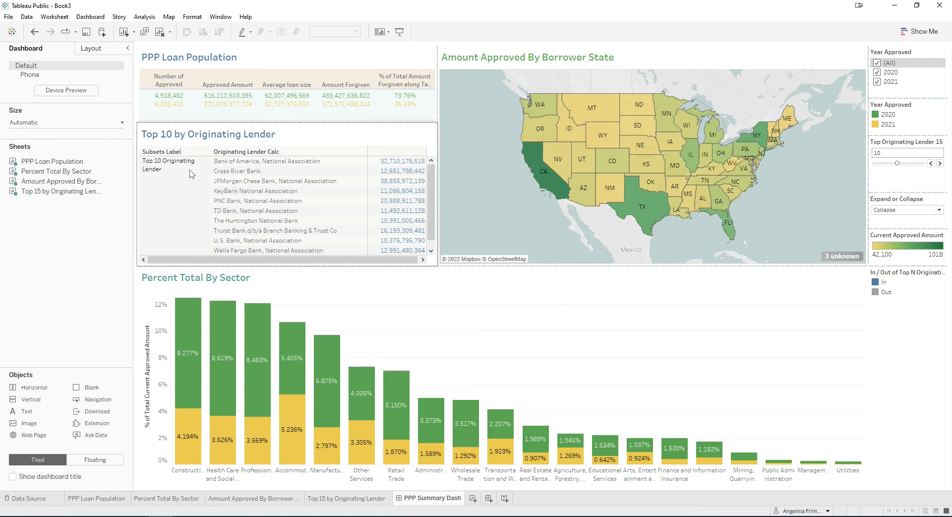
pyautogui.click(492, 196)
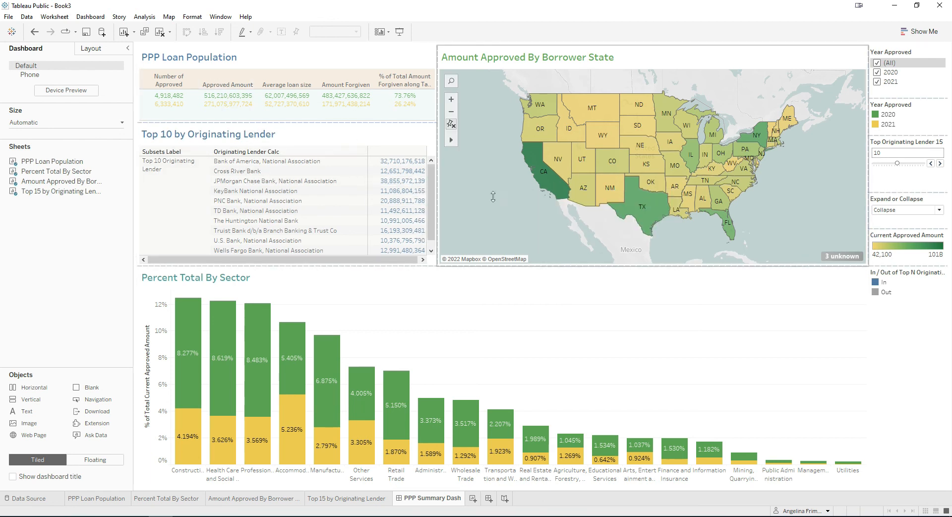
pyautogui.click(922, 169)
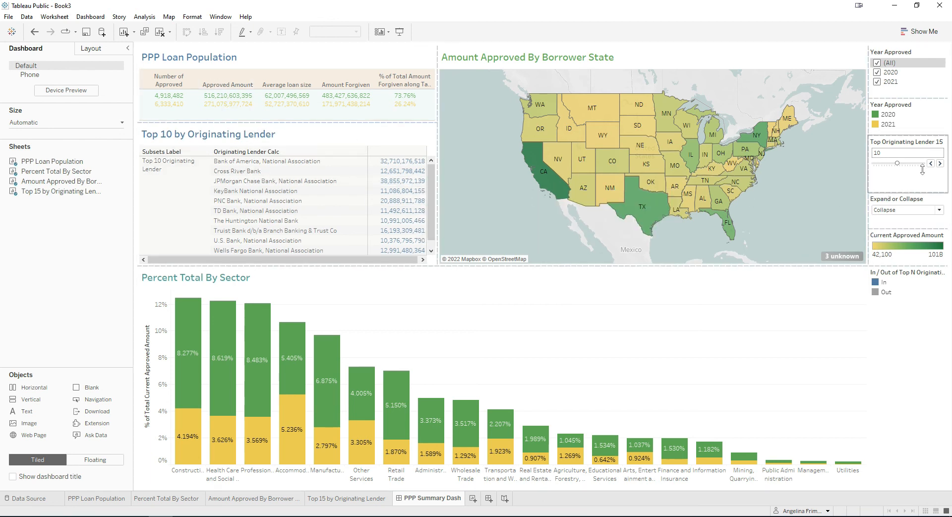
pyautogui.click(932, 144)
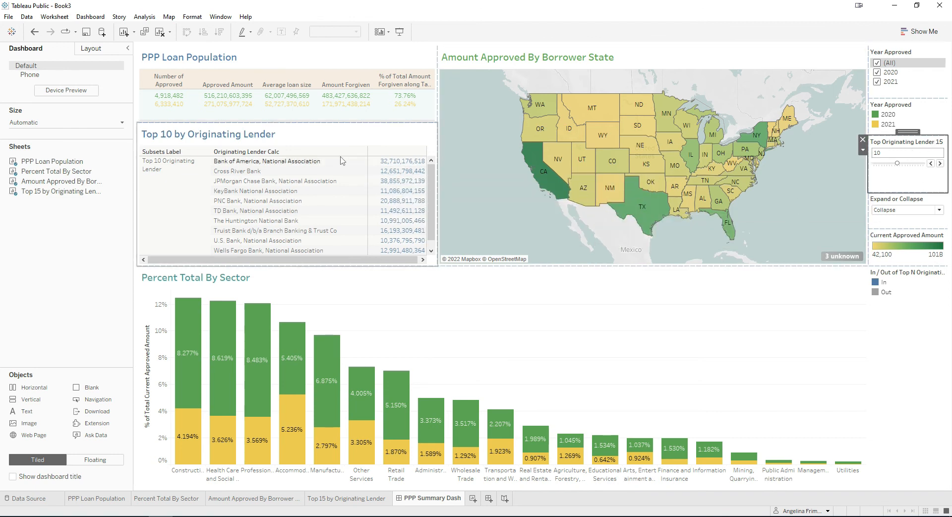
pyautogui.moveTo(228, 312)
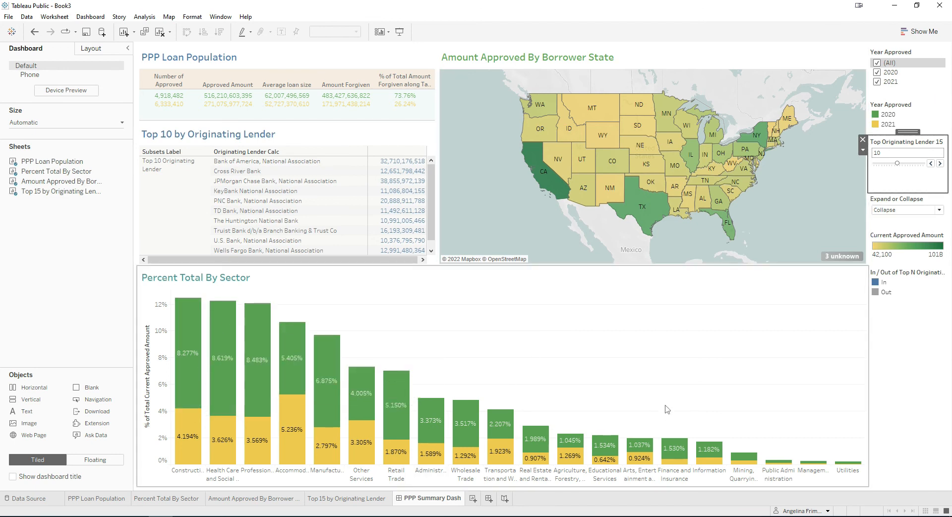
pyautogui.click(57, 256)
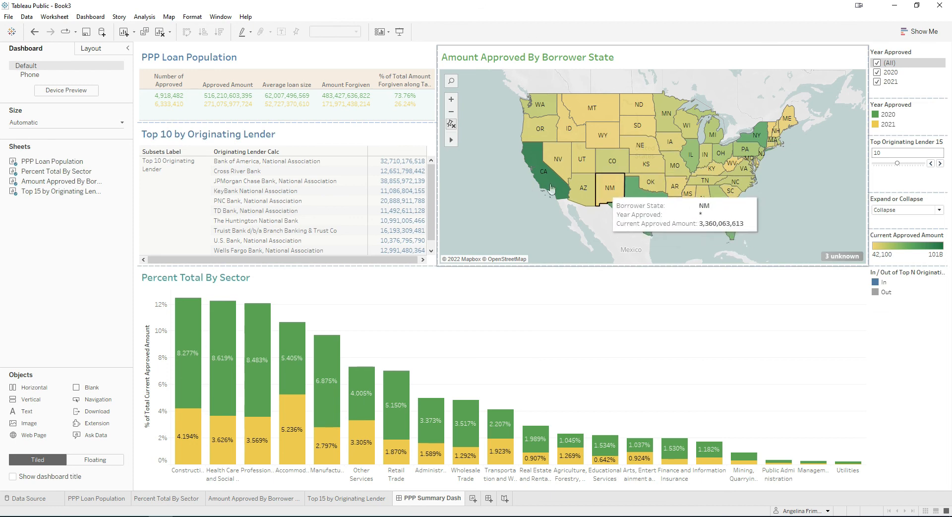
# - Pan and zoom the Amount Approved By Borrower State map so the contiguous states fill the view
pyautogui.click(452, 143)
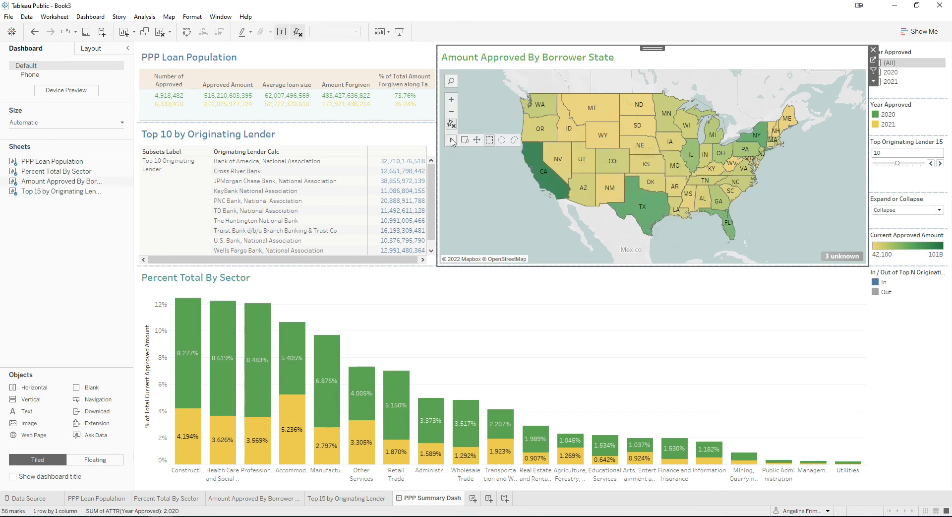
pyautogui.click(477, 140)
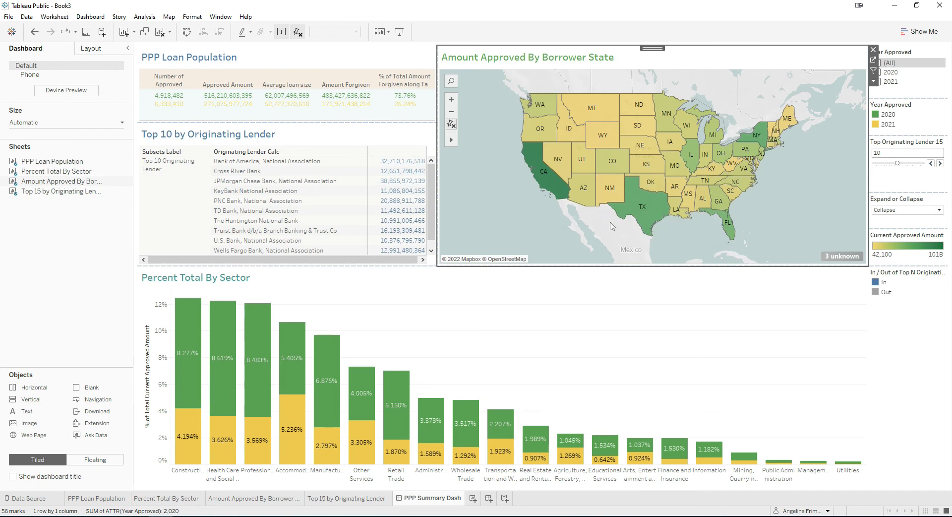
pyautogui.scroll(1, 612, 226)
pyautogui.scroll(1, 611, 231)
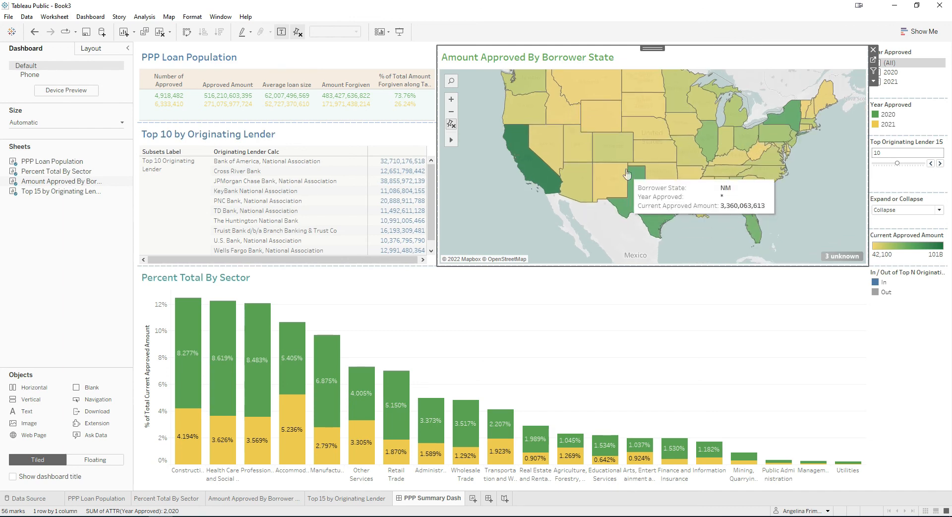
pyautogui.moveTo(627, 177); pyautogui.dragTo(622, 204)
pyautogui.scroll(1, 621, 204)
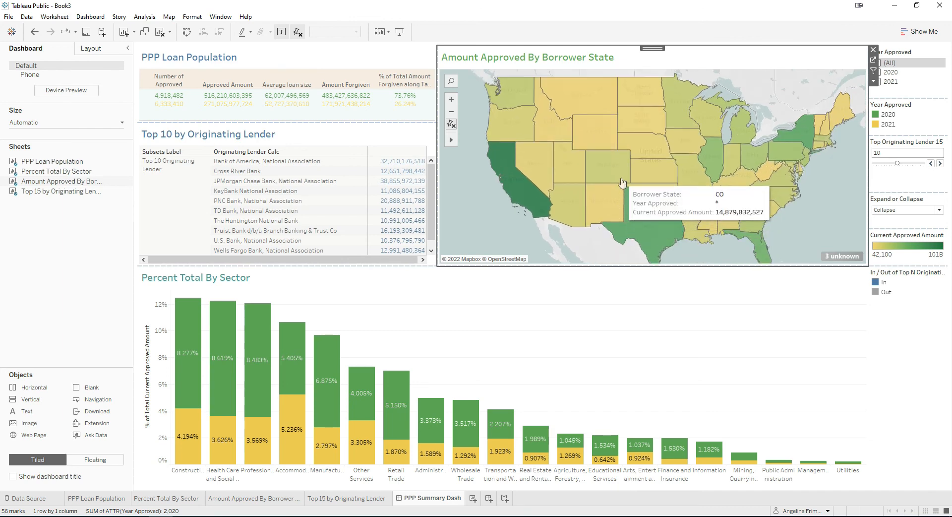
pyautogui.scroll(1, 621, 186)
pyautogui.scroll(1, 622, 185)
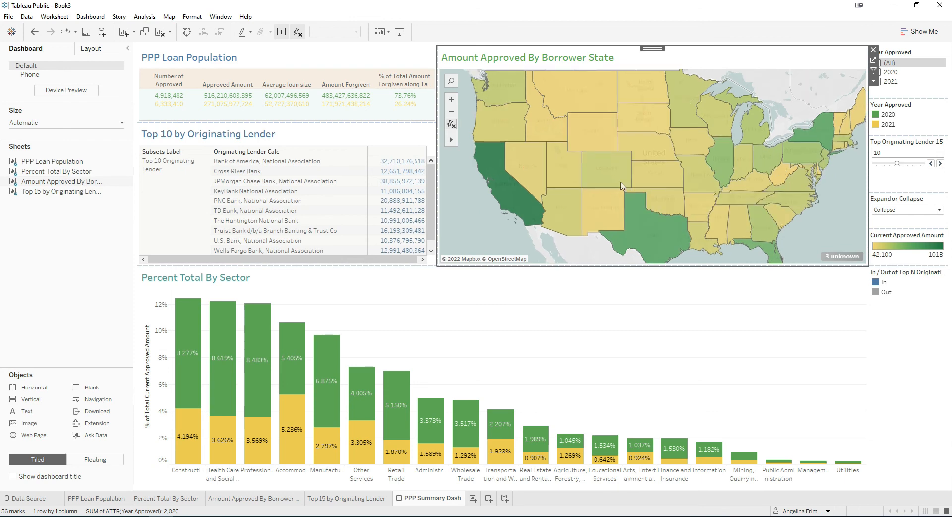
# - Try a slightly wider zoom on the borrower state map and undo that zoom change
pyautogui.click(620, 180)
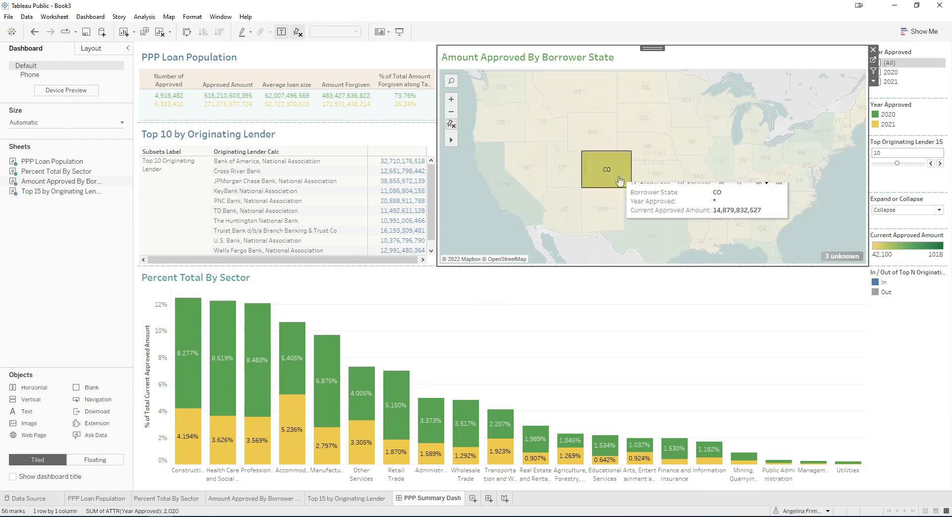
pyautogui.scroll(-1, 620, 179)
pyautogui.click(458, 196)
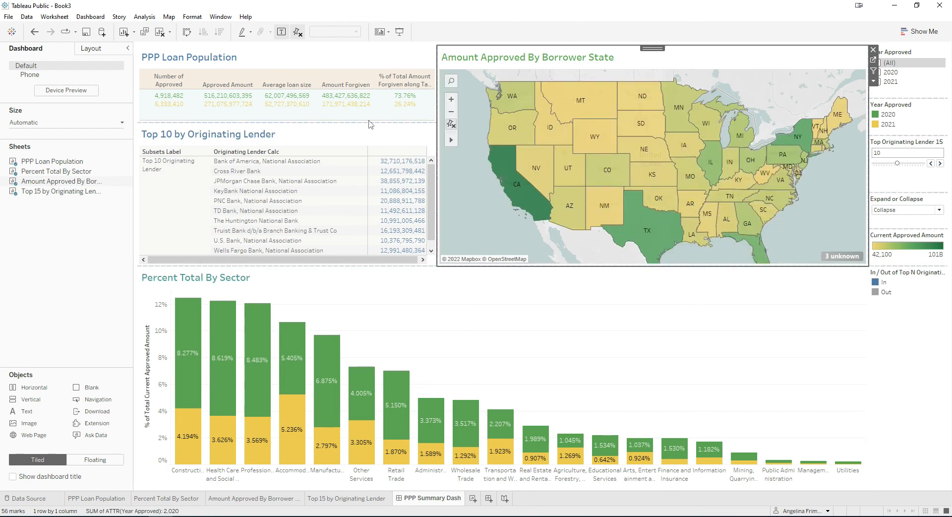
pyautogui.click(79, 243)
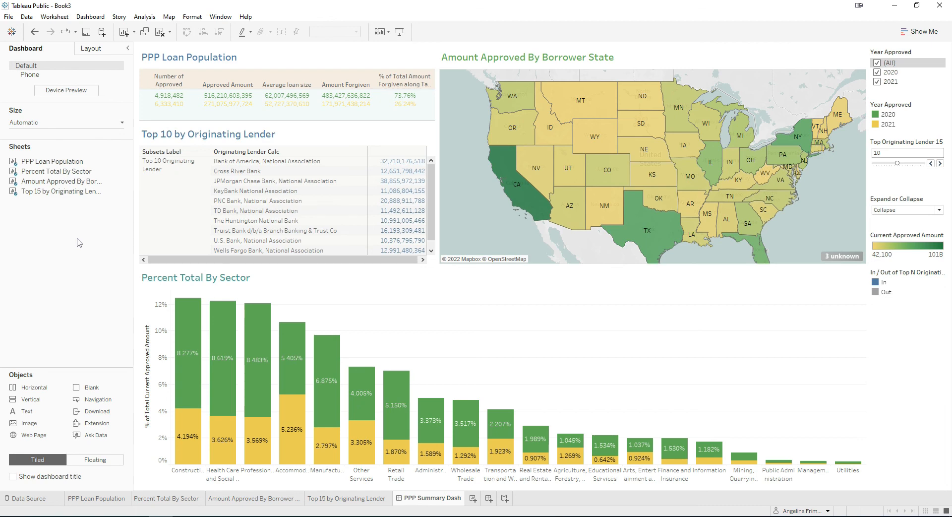
pyautogui.hotkey('ctrl', 'z')
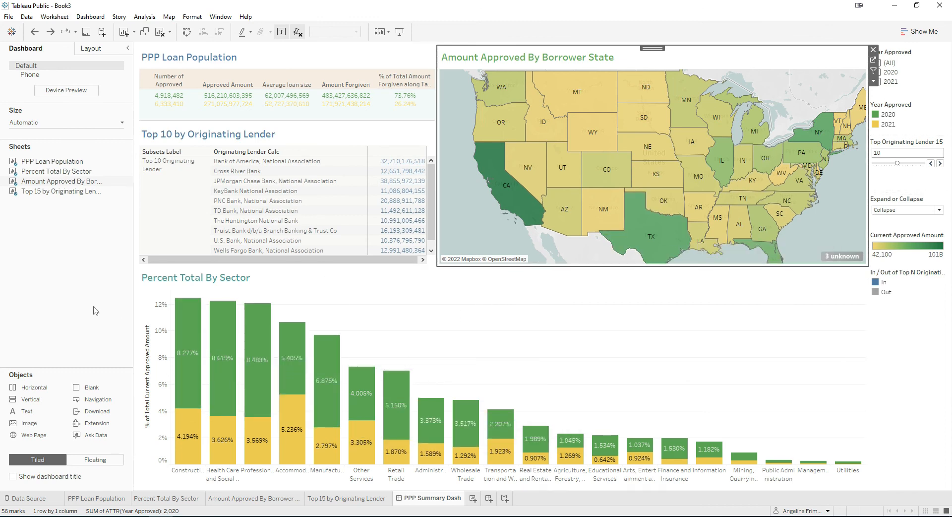
pyautogui.click(73, 286)
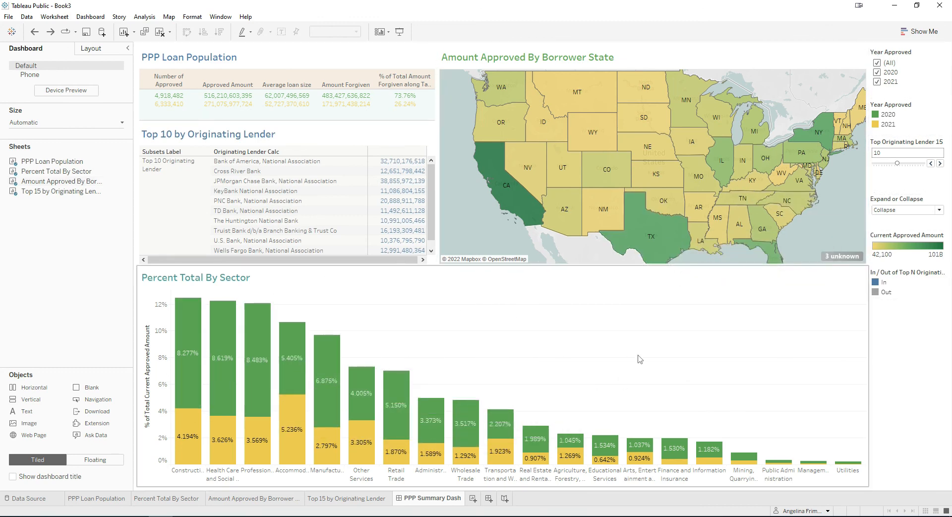
# - Create a new dashboard and set its size to Automatic
pyautogui.moveTo(224, 327)
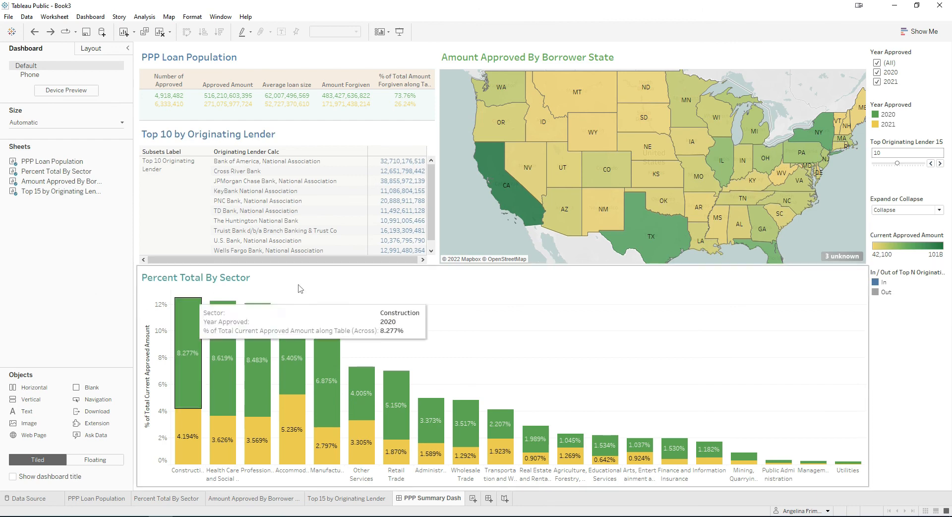
pyautogui.moveTo(492, 170)
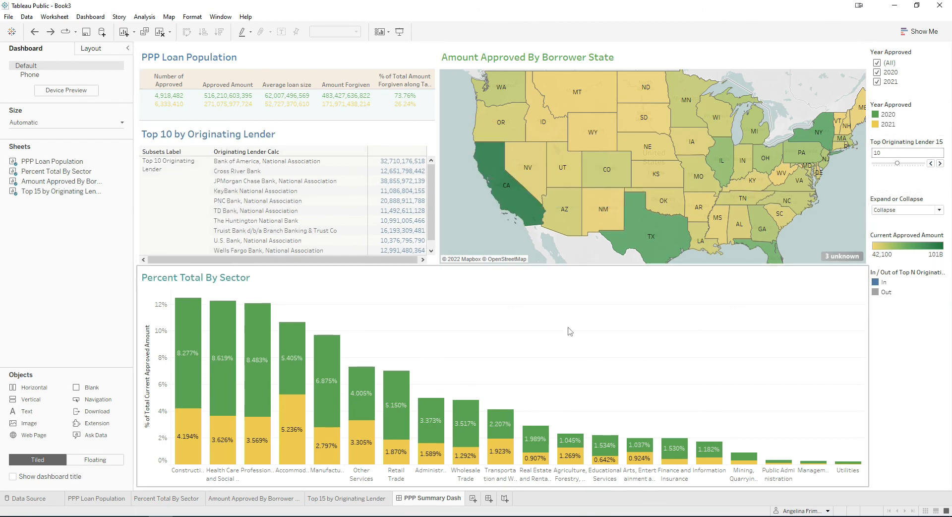
pyautogui.click(472, 499)
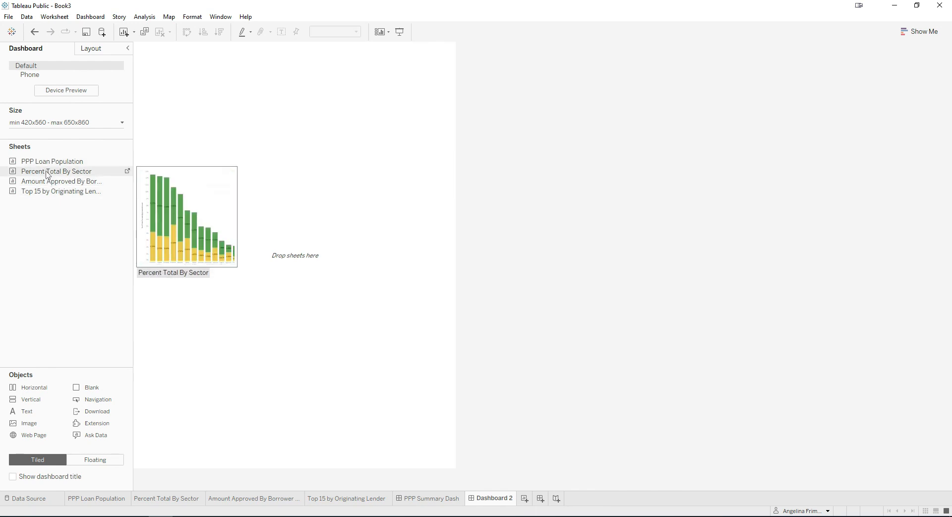
pyautogui.moveTo(46, 171)
pyautogui.mouseDown()
pyautogui.moveTo(392, 289)
pyautogui.moveTo(1, 221)
pyautogui.moveTo(38, 226)
pyautogui.mouseUp()
pyautogui.click(121, 122)
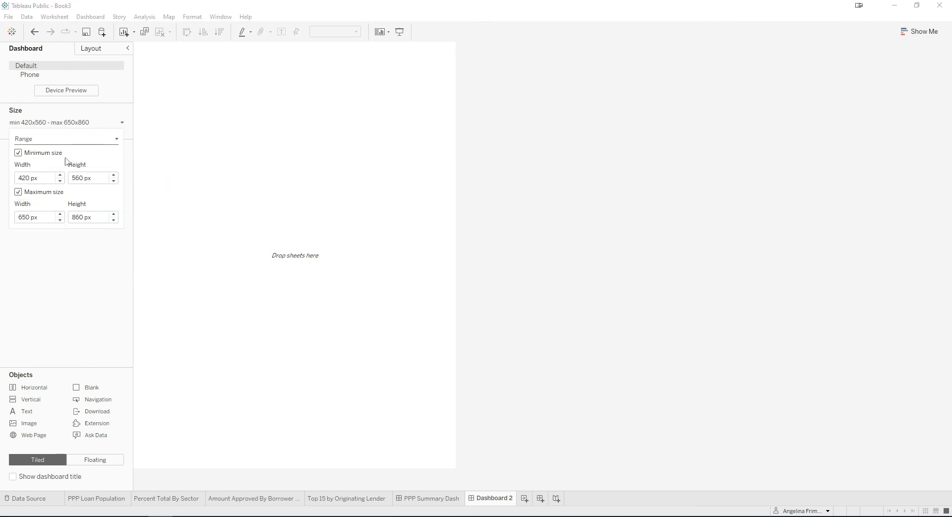
pyautogui.click(116, 142)
pyautogui.click(46, 157)
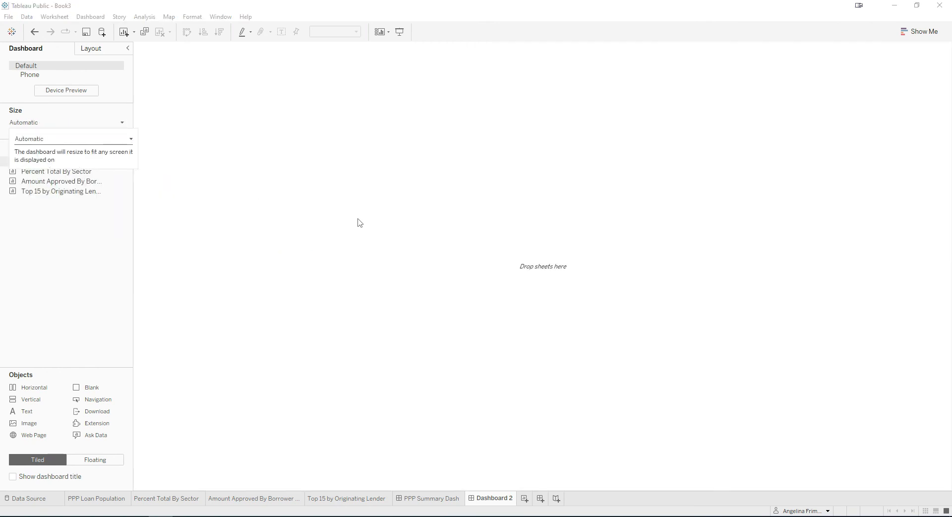
pyautogui.click(70, 294)
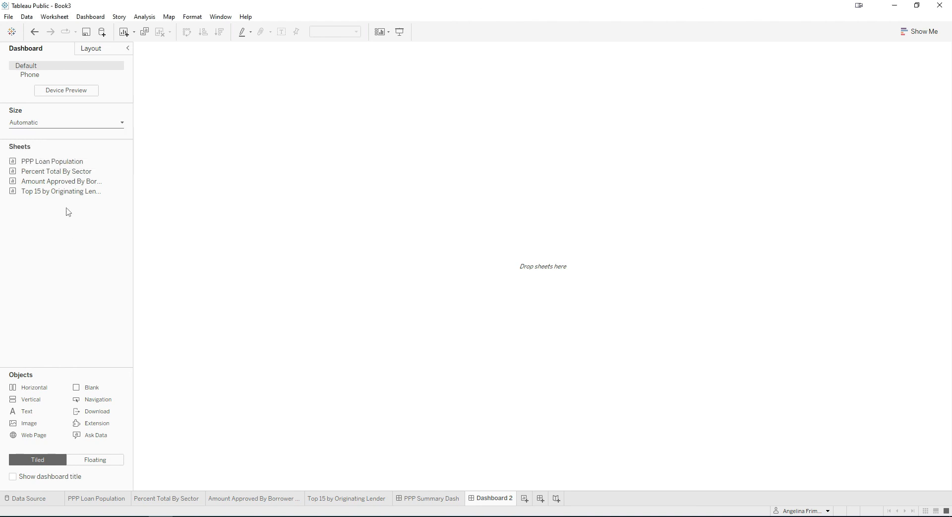
# - Add the Percent Total By Sector, Amount Approved By Borrower State, Top 15 by Originating Lender and PPP Loan Population sheets to the dashboard, the last three stacked beside the chart
pyautogui.moveTo(66, 173); pyautogui.dragTo(287, 233)
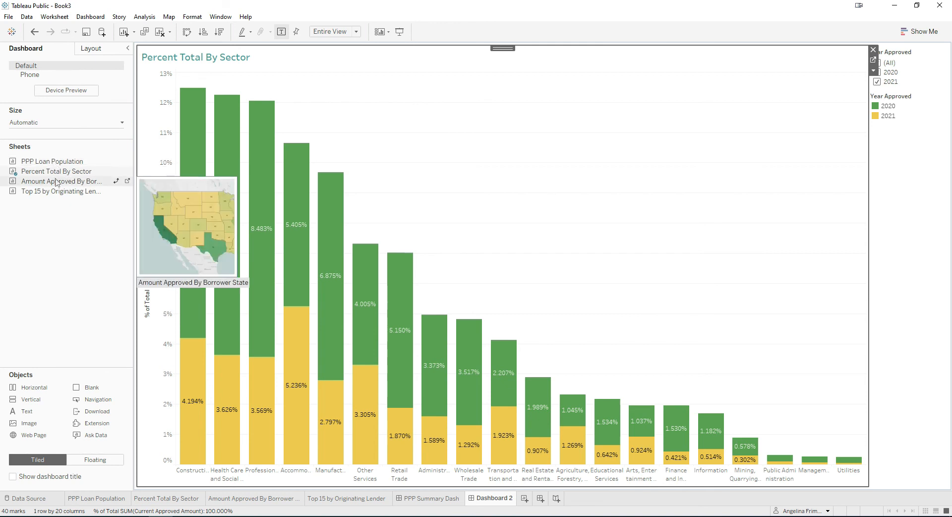
pyautogui.moveTo(51, 182); pyautogui.dragTo(186, 216)
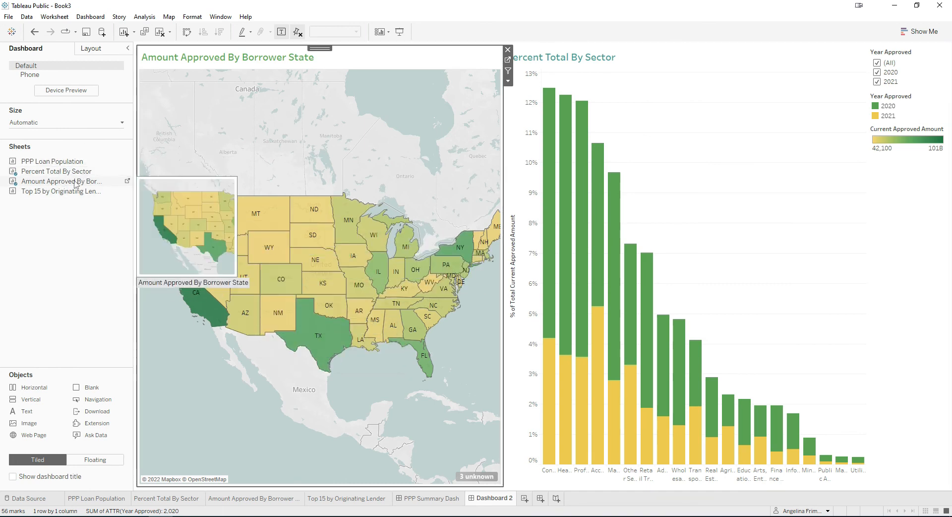
pyautogui.moveTo(59, 191); pyautogui.dragTo(293, 73)
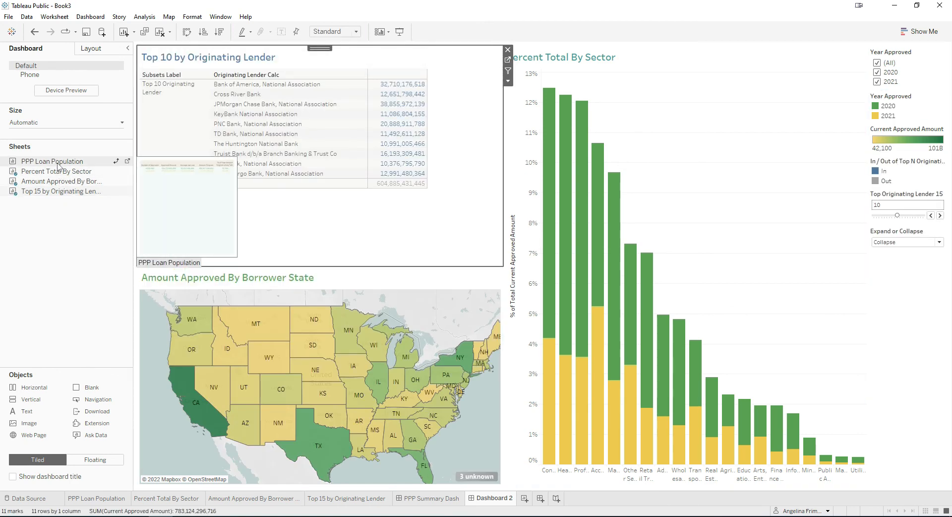
pyautogui.moveTo(60, 161)
pyautogui.mouseDown()
pyautogui.moveTo(233, 75)
pyautogui.moveTo(252, 54)
pyautogui.moveTo(246, 89)
pyautogui.mouseUp()
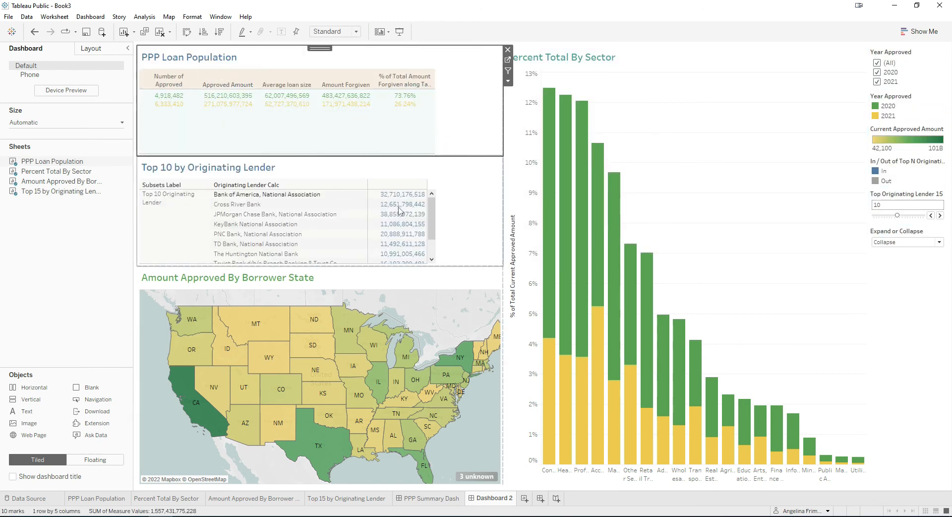
# - Narrow the stacked tables and map beside the sector chart, and shorten the PPP Loan Population table to fit its rows
pyautogui.moveTo(504, 195); pyautogui.dragTo(484, 196)
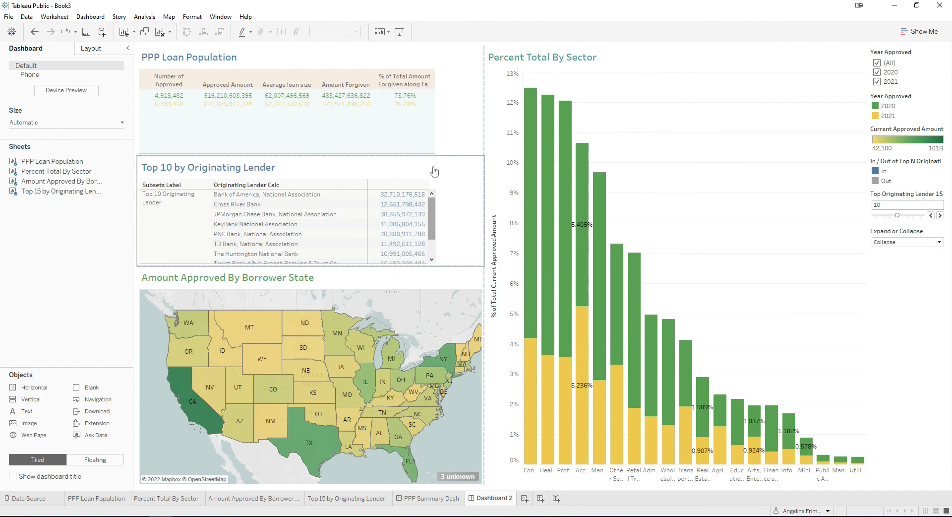
pyautogui.click(323, 154)
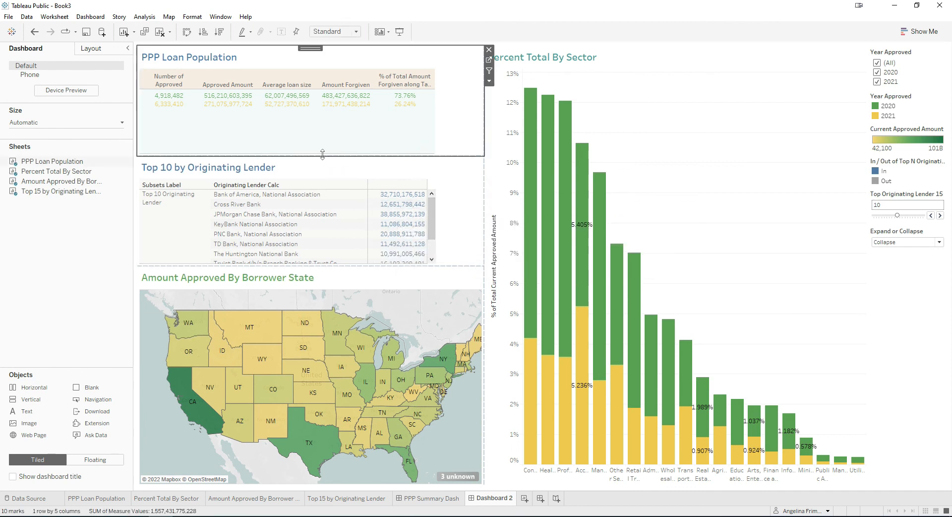
pyautogui.moveTo(322, 154); pyautogui.dragTo(319, 119)
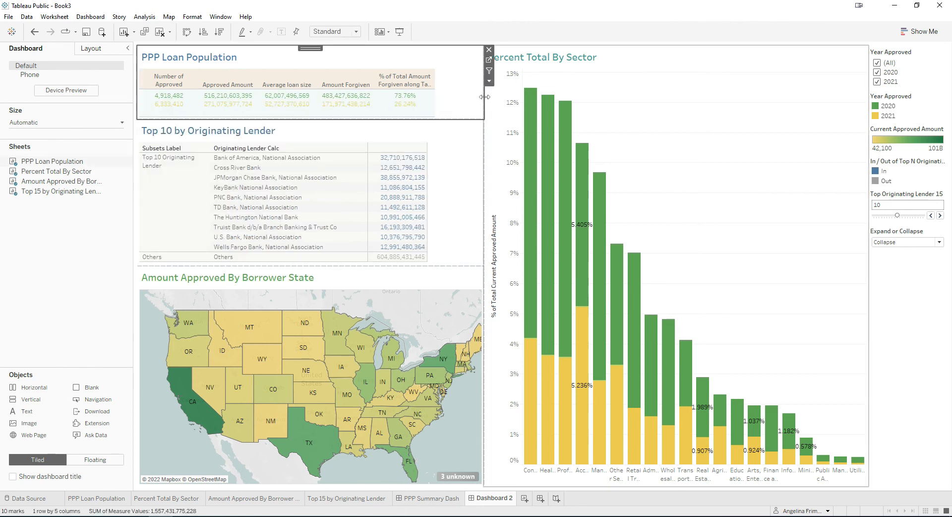
# - Widen the Subsets Label and Originating Lender Calc columns slightly, and extend the Percent Total By Sector chart up to the lender table's edge
pyautogui.click(199, 186)
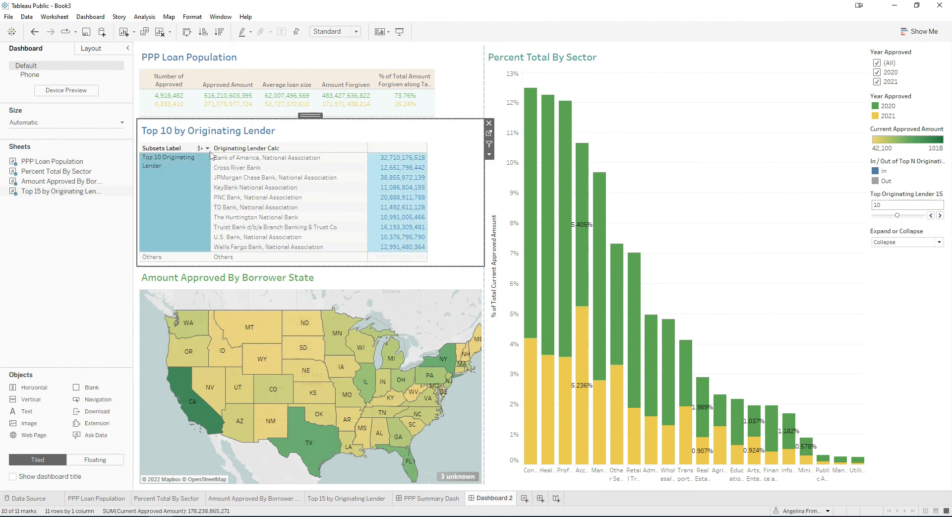
pyautogui.moveTo(214, 162); pyautogui.dragTo(219, 162)
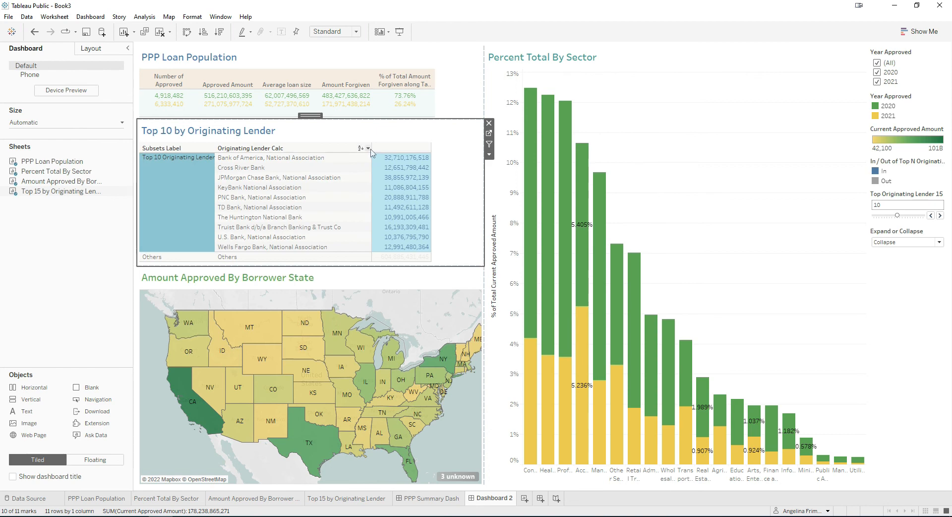
pyautogui.click(227, 168)
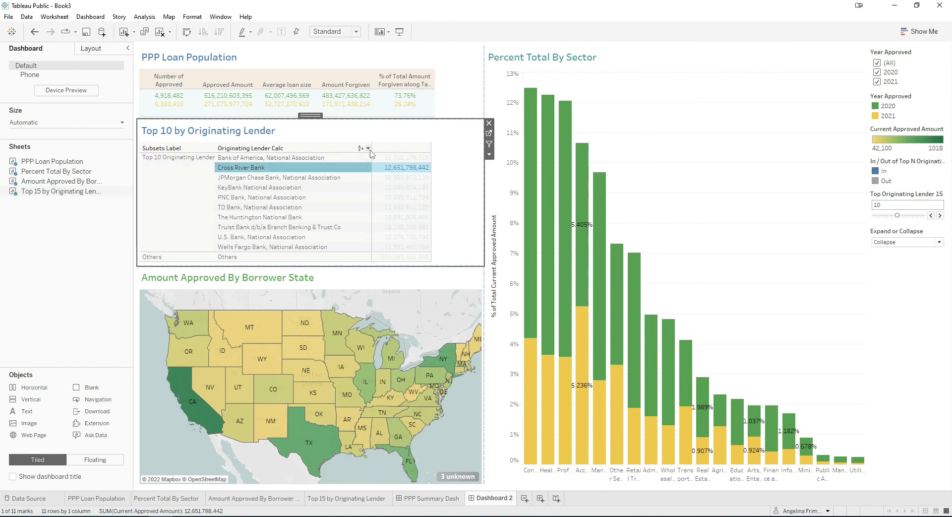
pyautogui.click(367, 148)
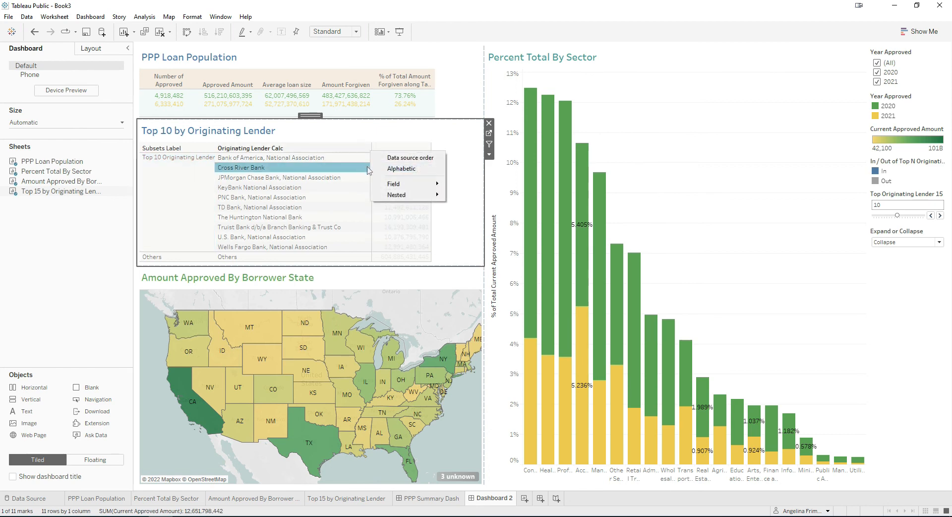
pyautogui.click(475, 133)
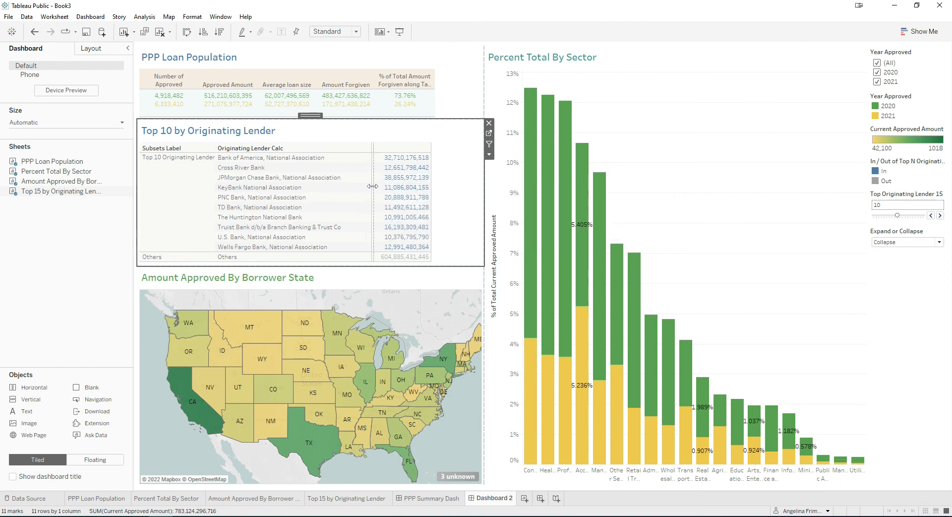
pyautogui.moveTo(375, 184); pyautogui.dragTo(382, 185)
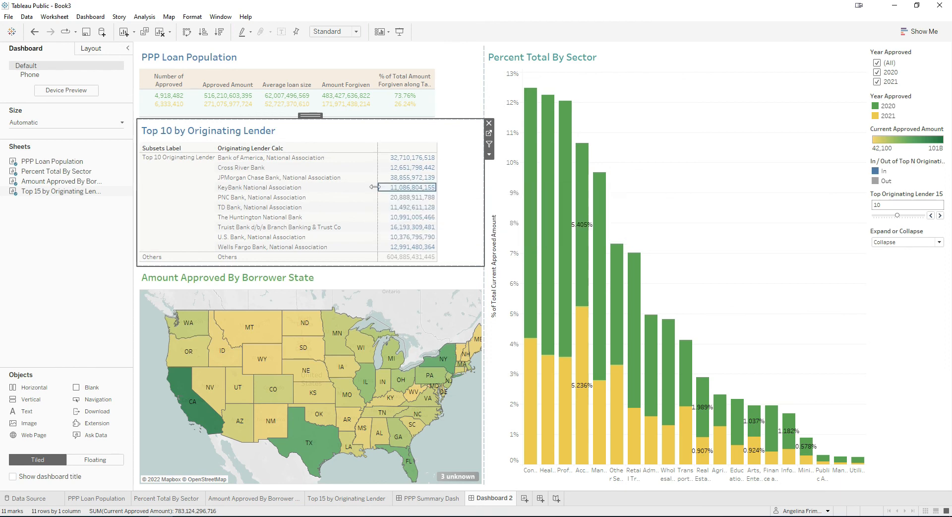
pyautogui.moveTo(375, 187); pyautogui.dragTo(370, 186)
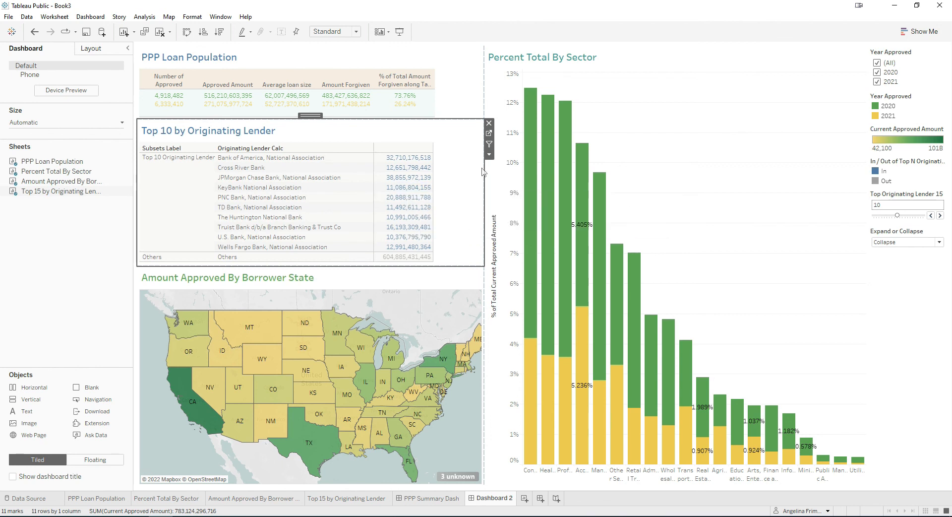
pyautogui.moveTo(485, 170); pyautogui.dragTo(437, 180)
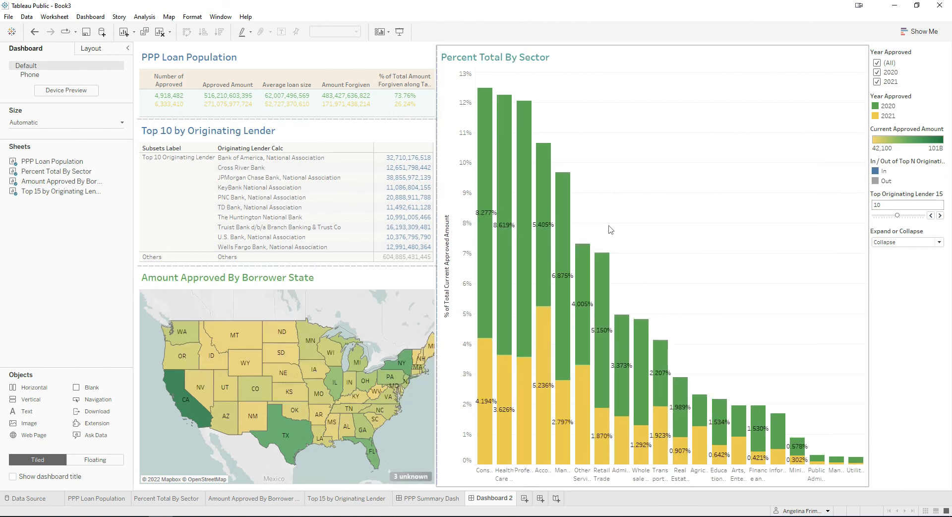
# - Adjust the zoom and position of the Amount Approved By Borrower State map so the contiguous states fill its narrower frame
pyautogui.moveTo(151, 360)
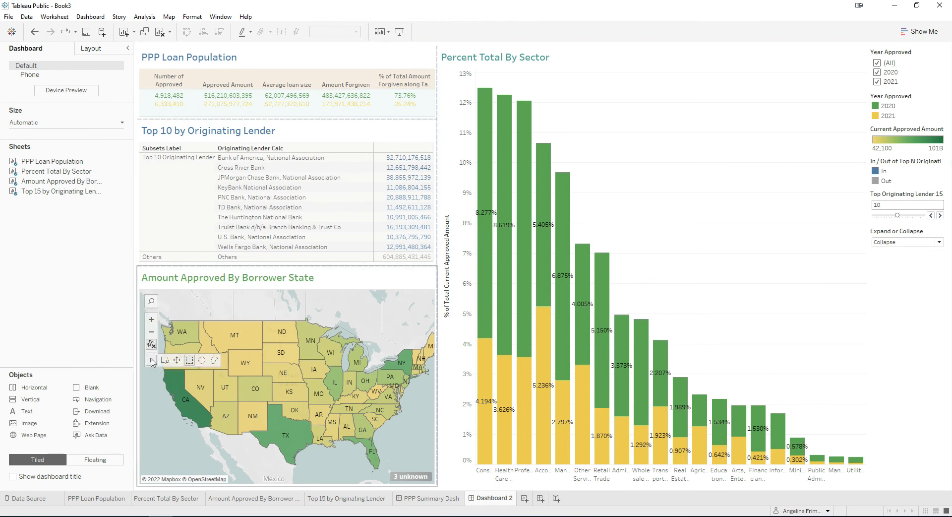
pyautogui.click(238, 399)
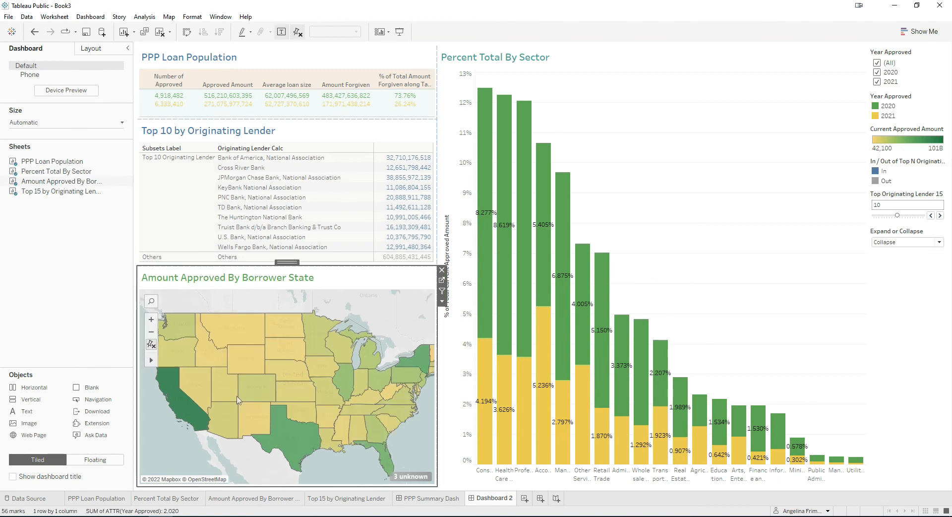
pyautogui.click(75, 322)
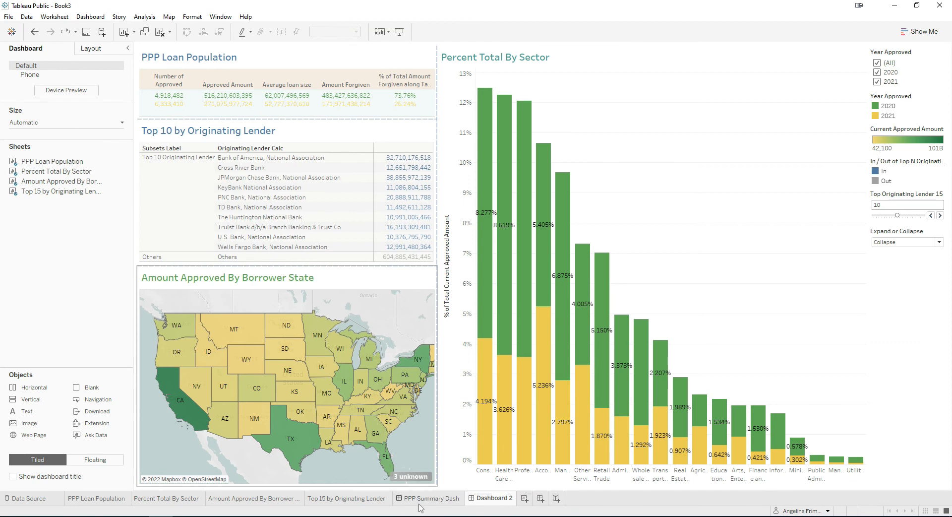
# - Check the original PPP Summary Dash and rename the second dashboard PPP Summary Dash New
pyautogui.click(450, 498)
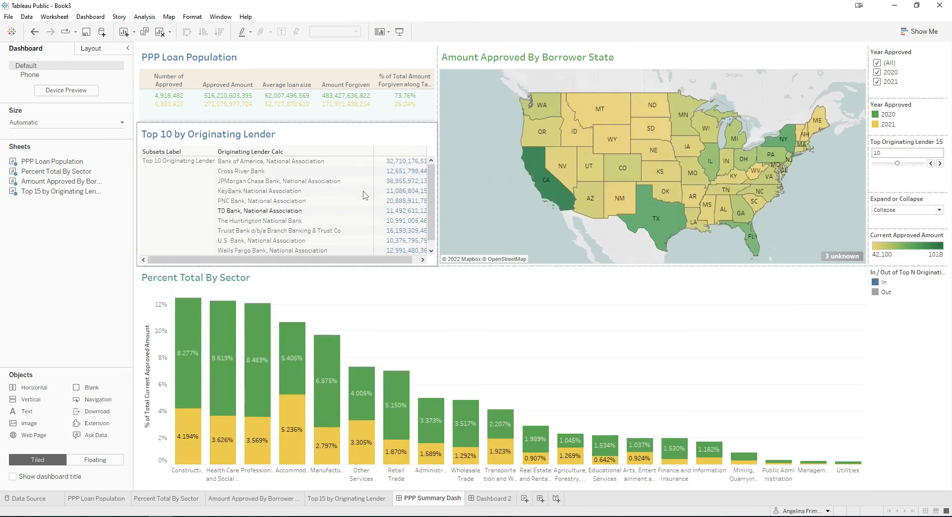
pyautogui.click(502, 498)
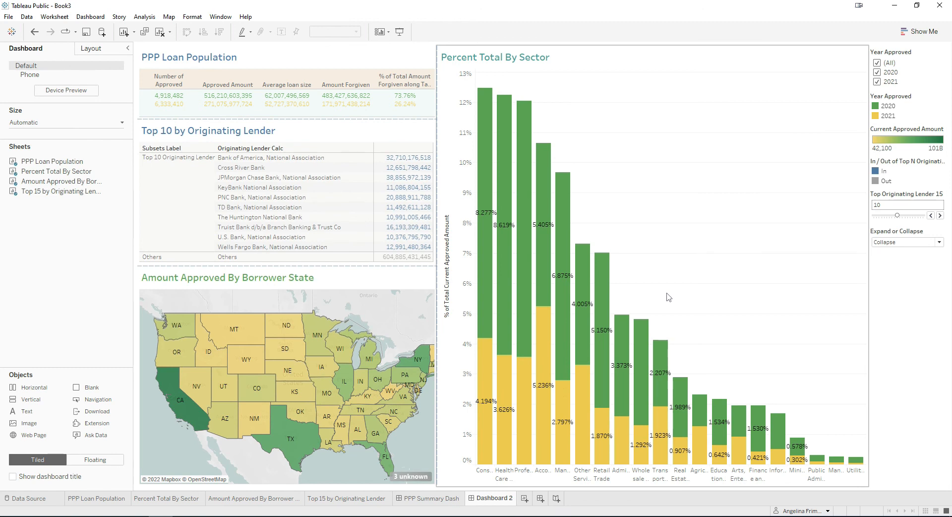
pyautogui.rightClick(498, 501)
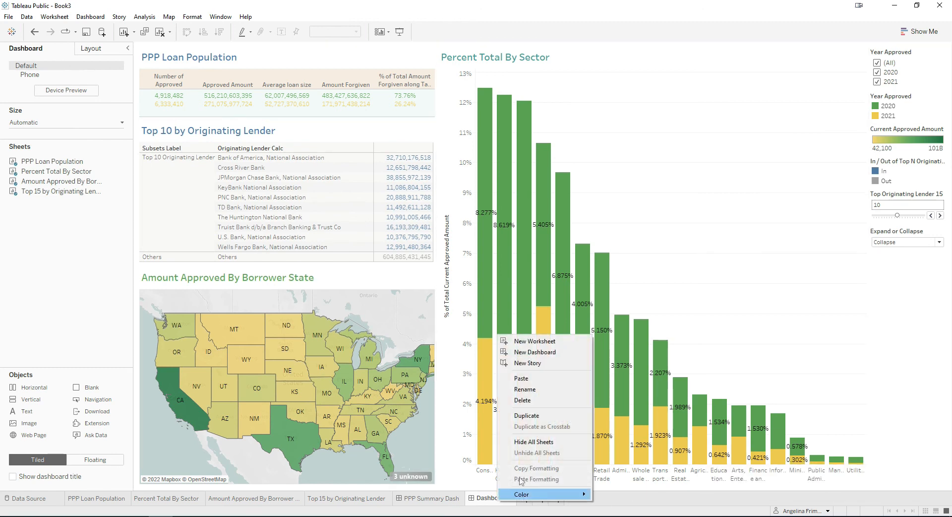
pyautogui.click(525, 389)
pyautogui.write('P')
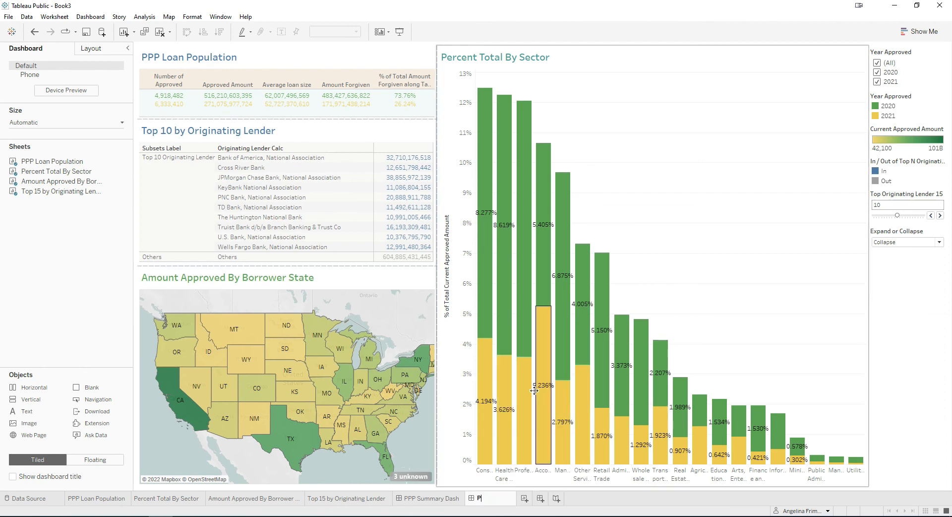
pyautogui.write('PP Summary Dash')
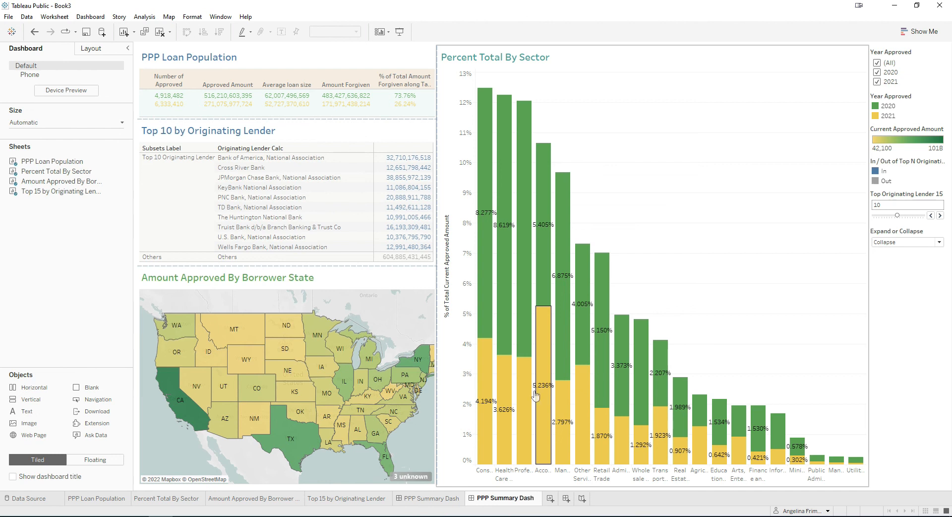
pyautogui.write(' New')
pyautogui.press('Return')
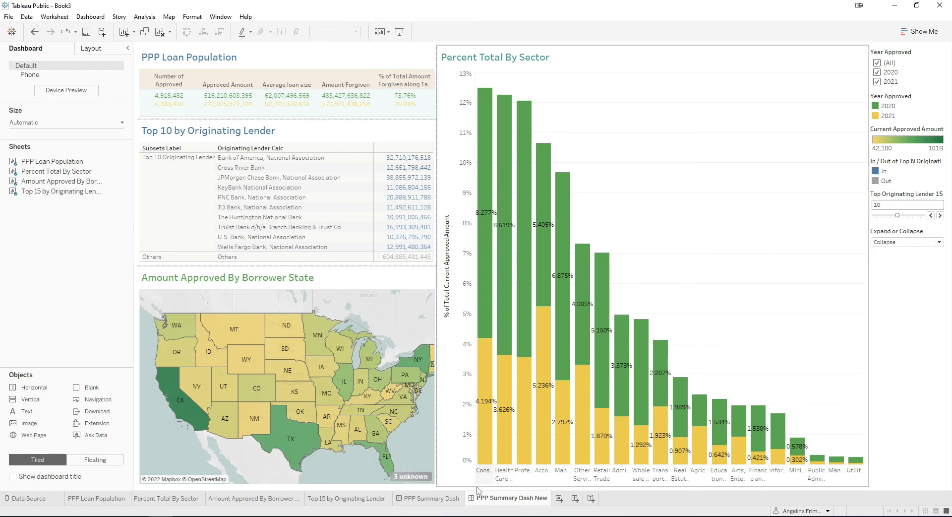
# - Compare the layouts of PPP Summary Dash, PPP Summary Dash New and the dashboard in the PPP_Summary workbook, ending on PPP Summary Dash
pyautogui.click(432, 498)
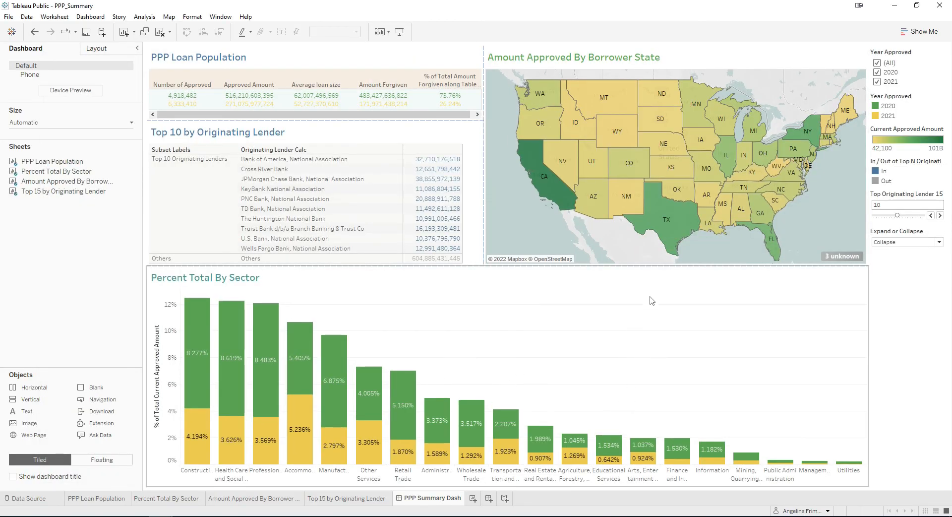
pyautogui.moveTo(263, 373)
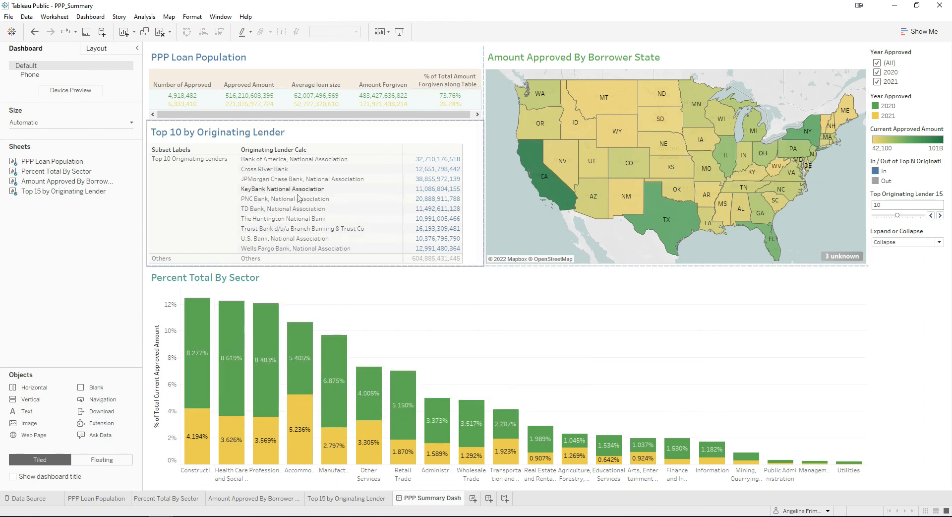
pyautogui.moveTo(489, 7); pyautogui.dragTo(0, 58)
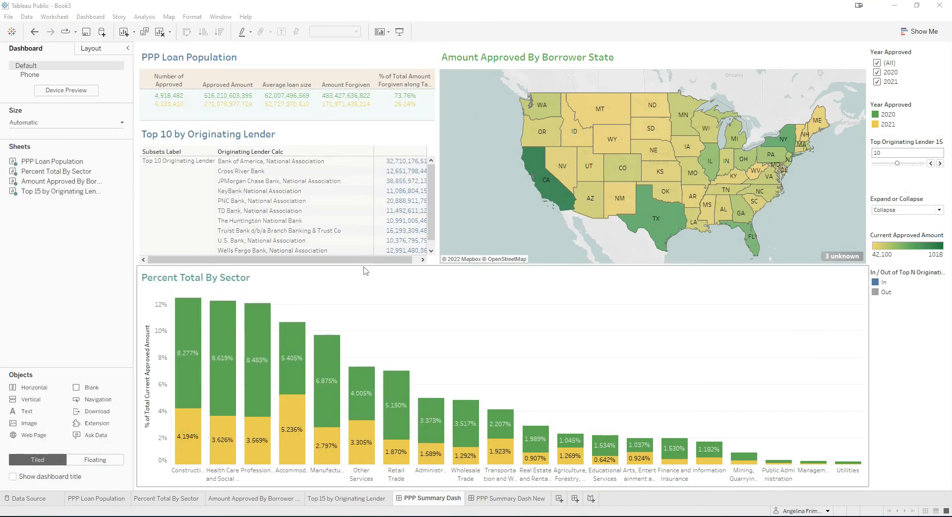
pyautogui.click(515, 499)
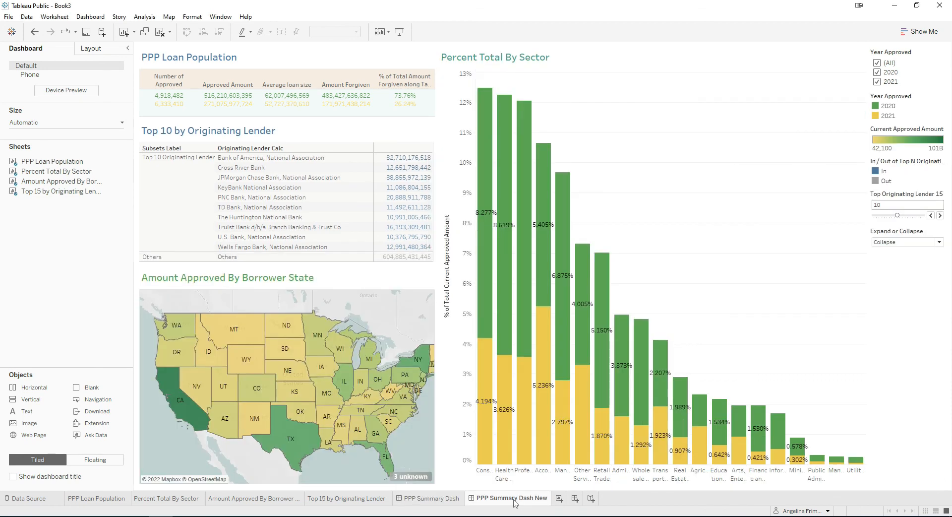
pyautogui.click(443, 499)
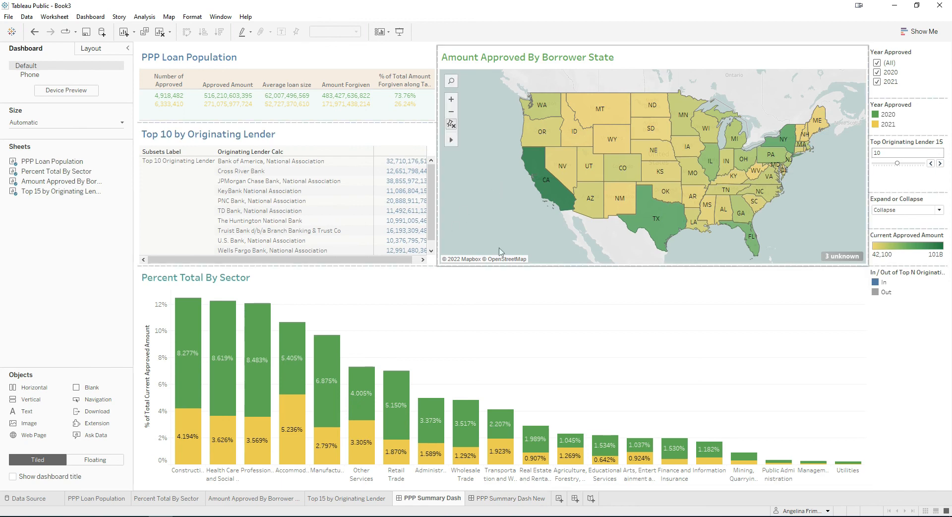
pyautogui.click(512, 499)
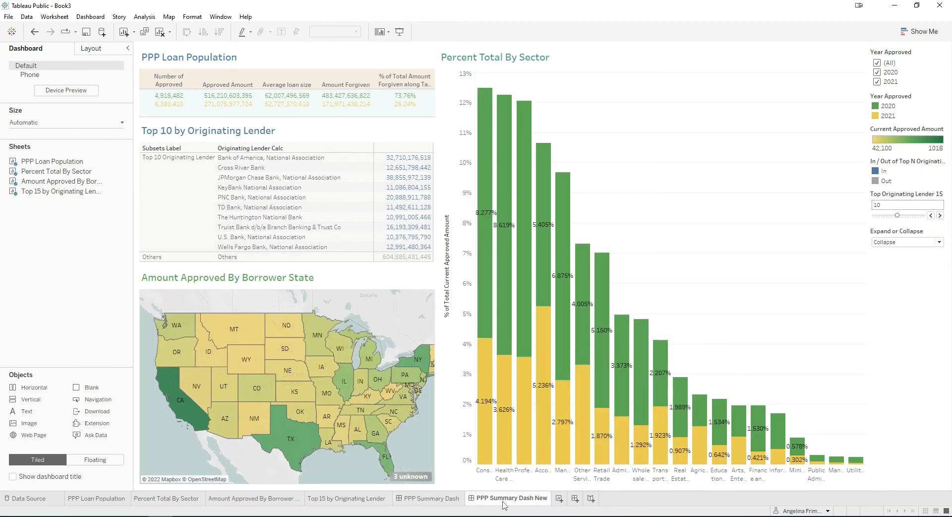
pyautogui.click(415, 501)
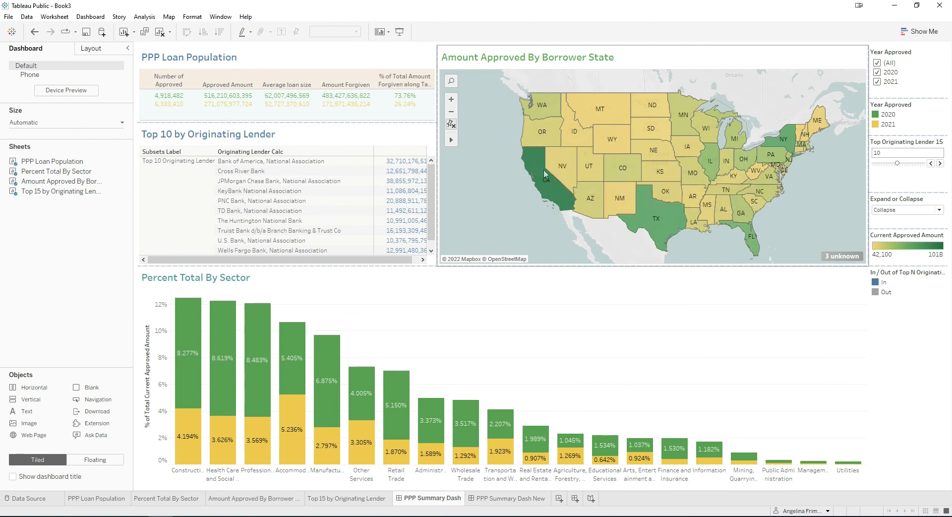
# - Publish the workbook to Tableau Public under the title PPP Summary Dash
pyautogui.click(9, 18)
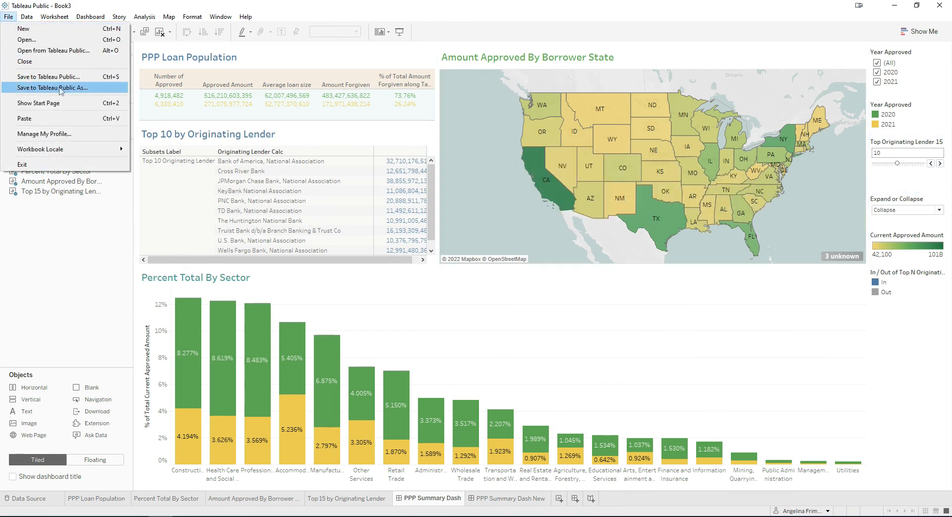
pyautogui.click(83, 87)
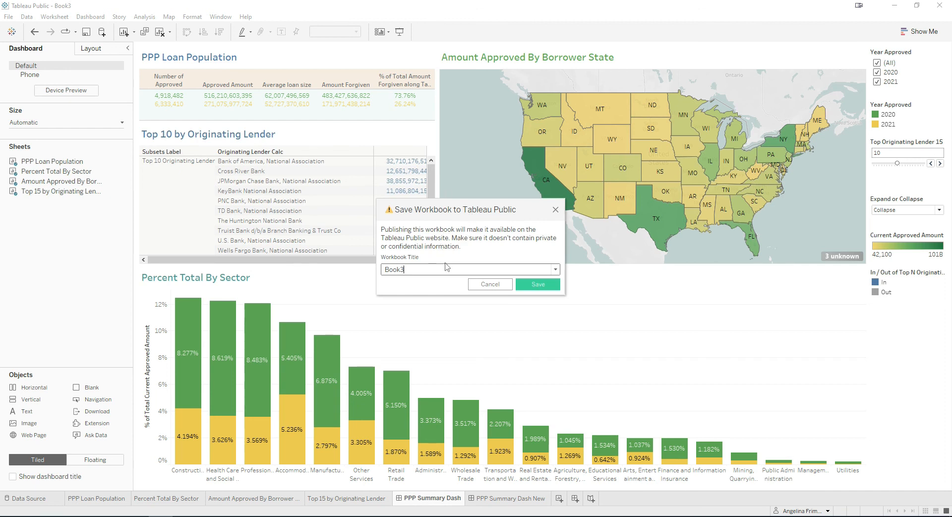
pyautogui.moveTo(426, 272); pyautogui.dragTo(353, 271)
pyautogui.write('PPP Summary Dash')
pyautogui.click(541, 287)
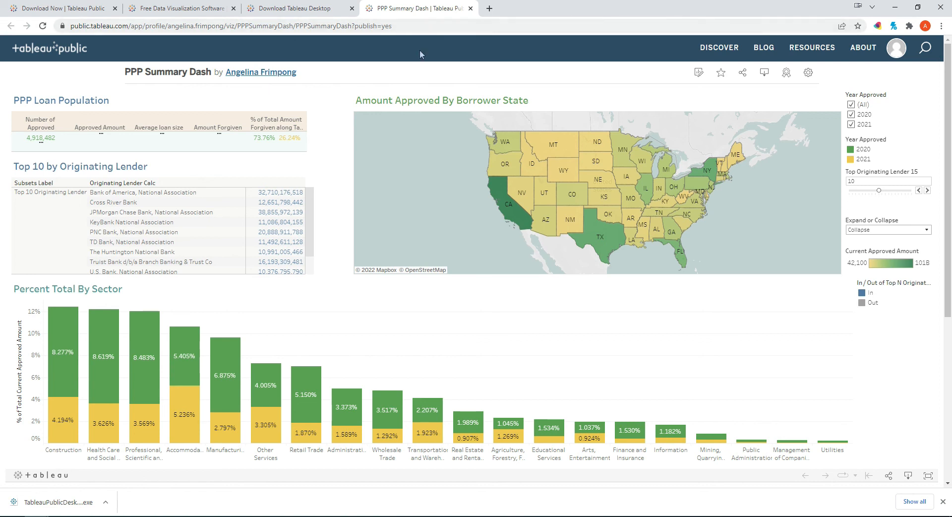
# - View the published dashboard in full screen and filter Year Approved to 2020 only, 2021 only, and all years
pyautogui.click(408, 28)
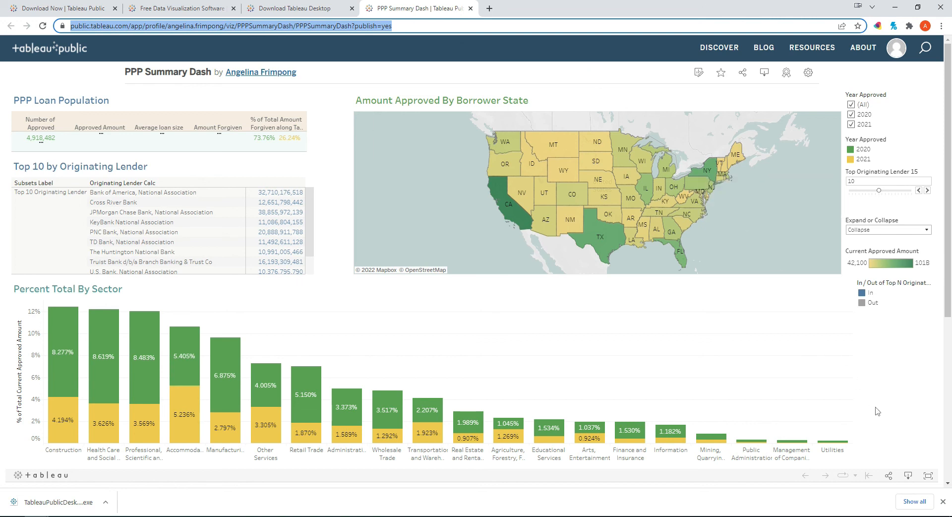
pyautogui.click(929, 478)
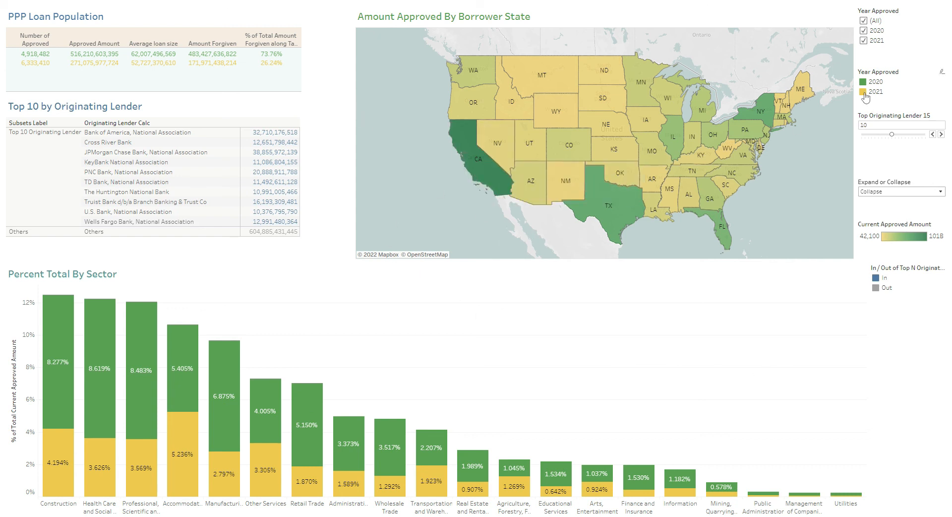
pyautogui.click(864, 41)
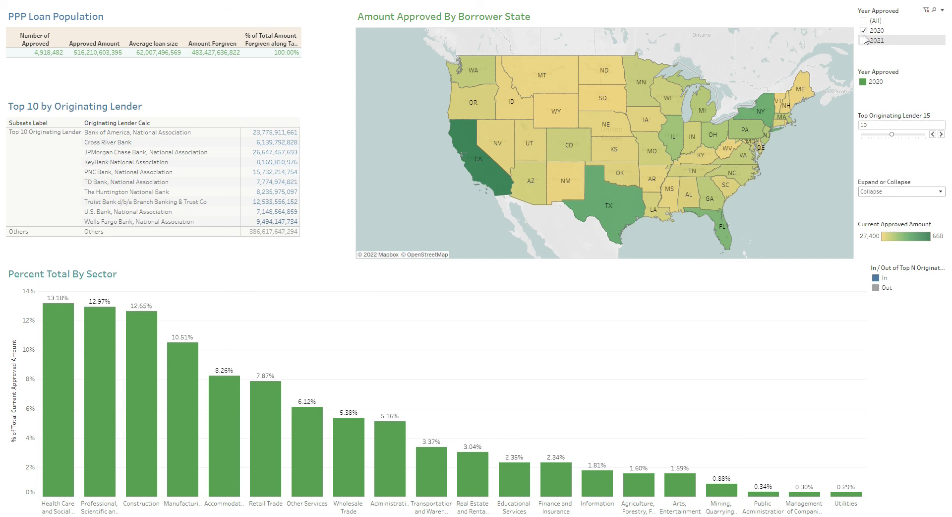
pyautogui.click(863, 31)
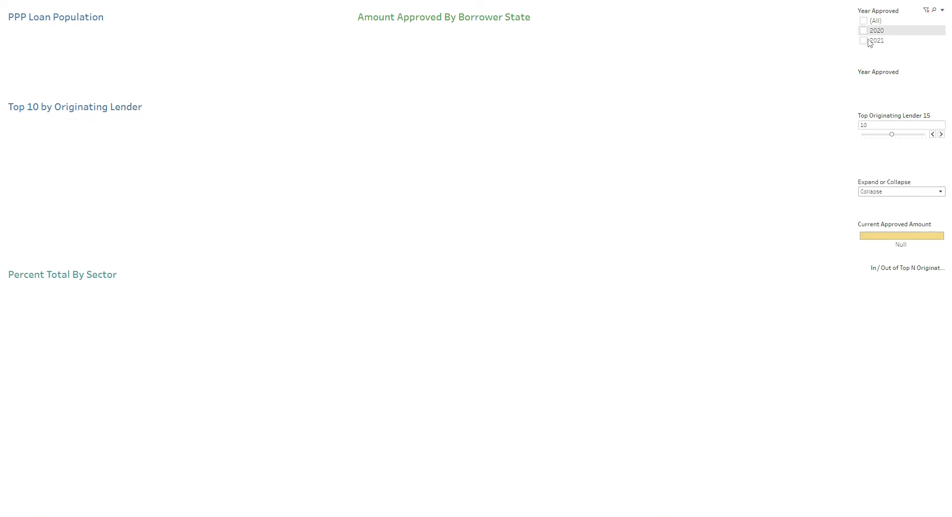
pyautogui.click(864, 42)
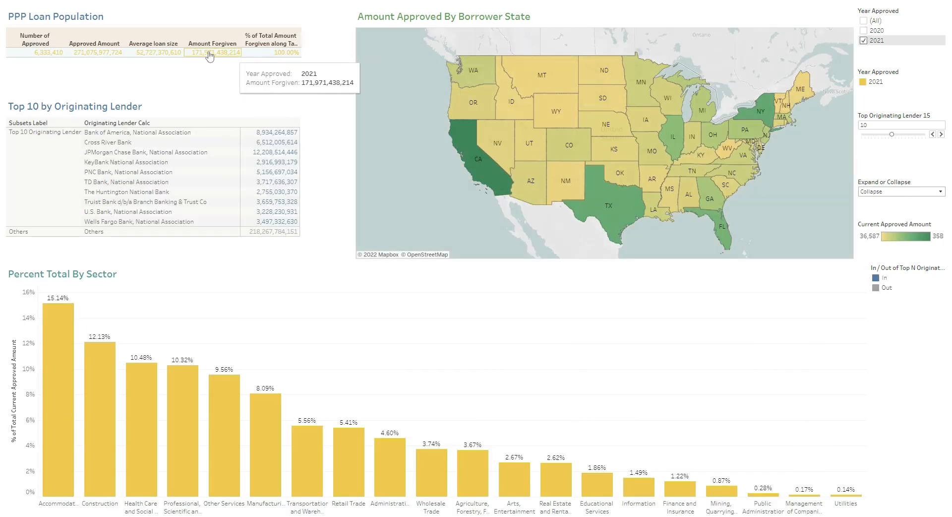
pyautogui.click(863, 21)
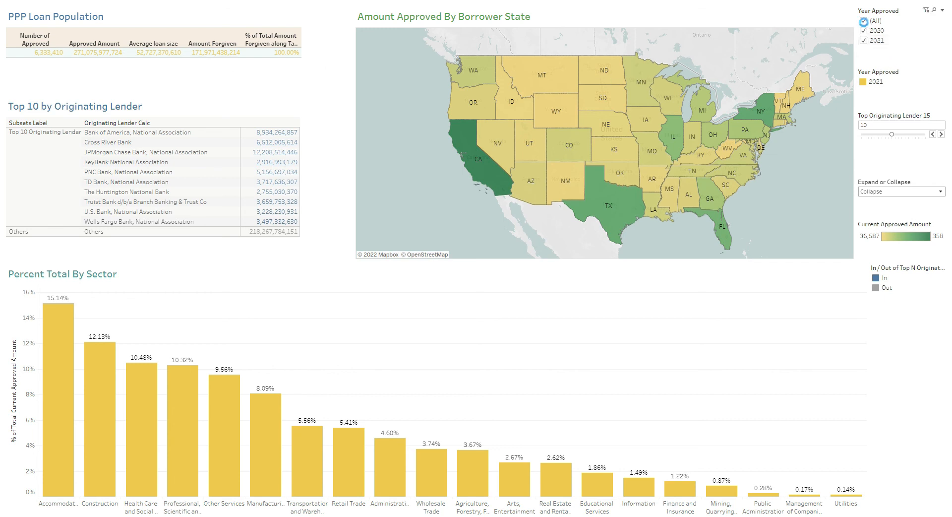